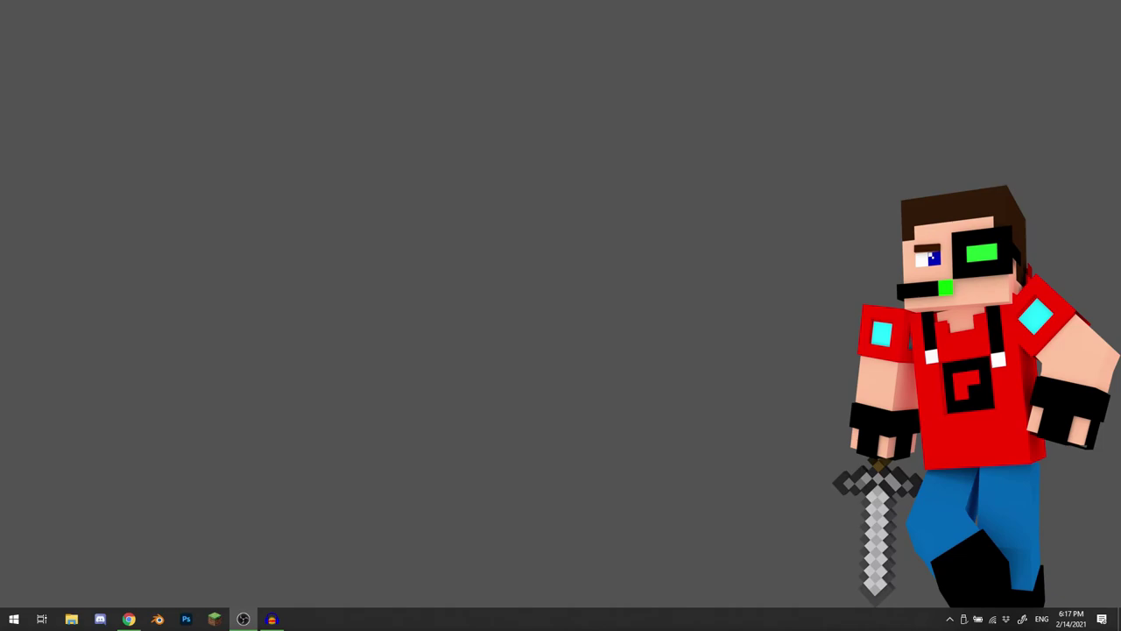
- Open the %appdata%\.minecraft\resourcepacks folder through the Run dialog
key(super+r)
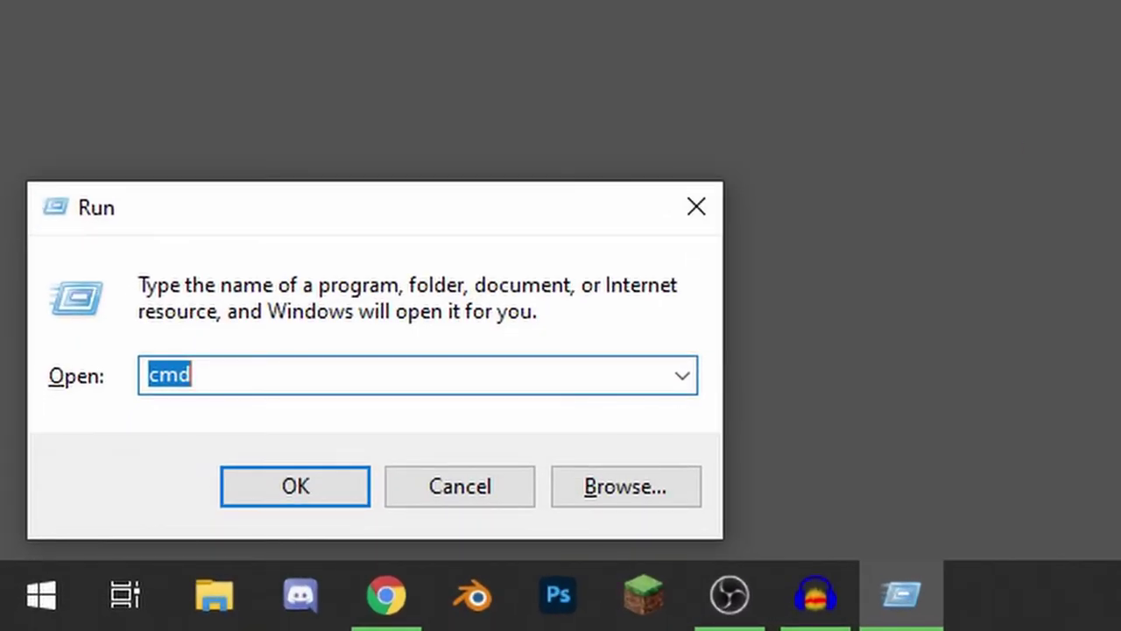
text(%appdata)
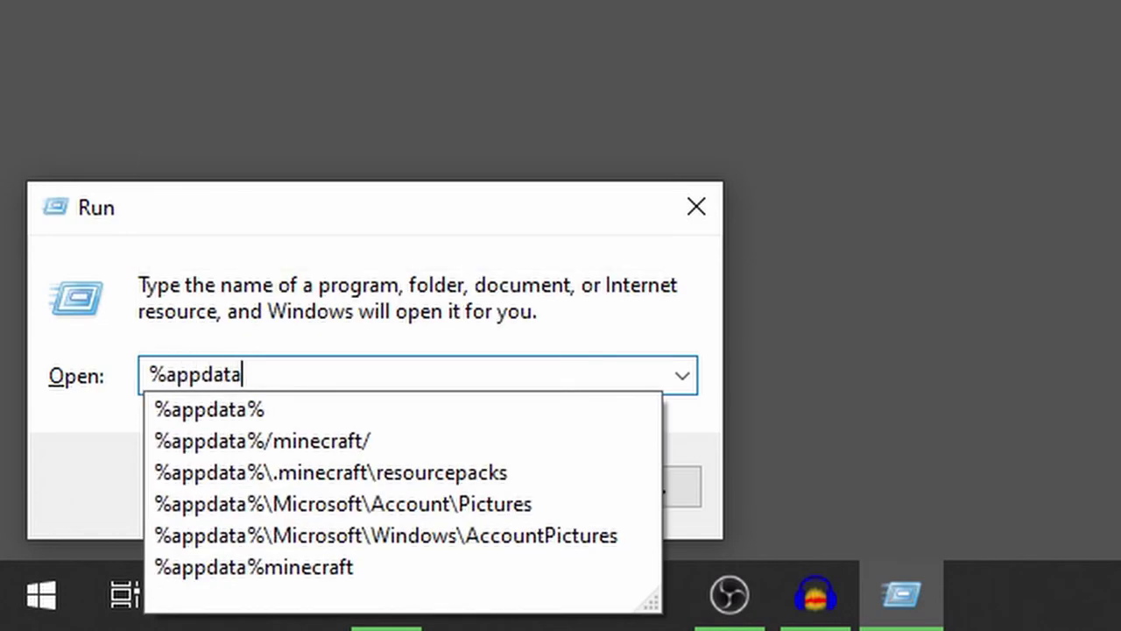
text(%\.m)
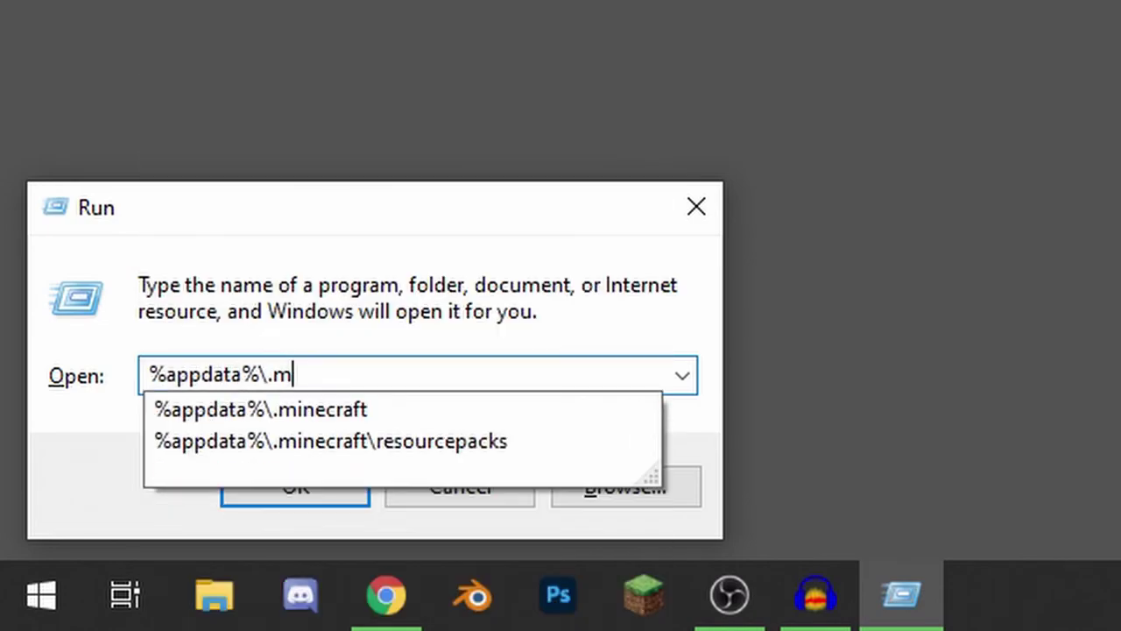
text(inecraftes)
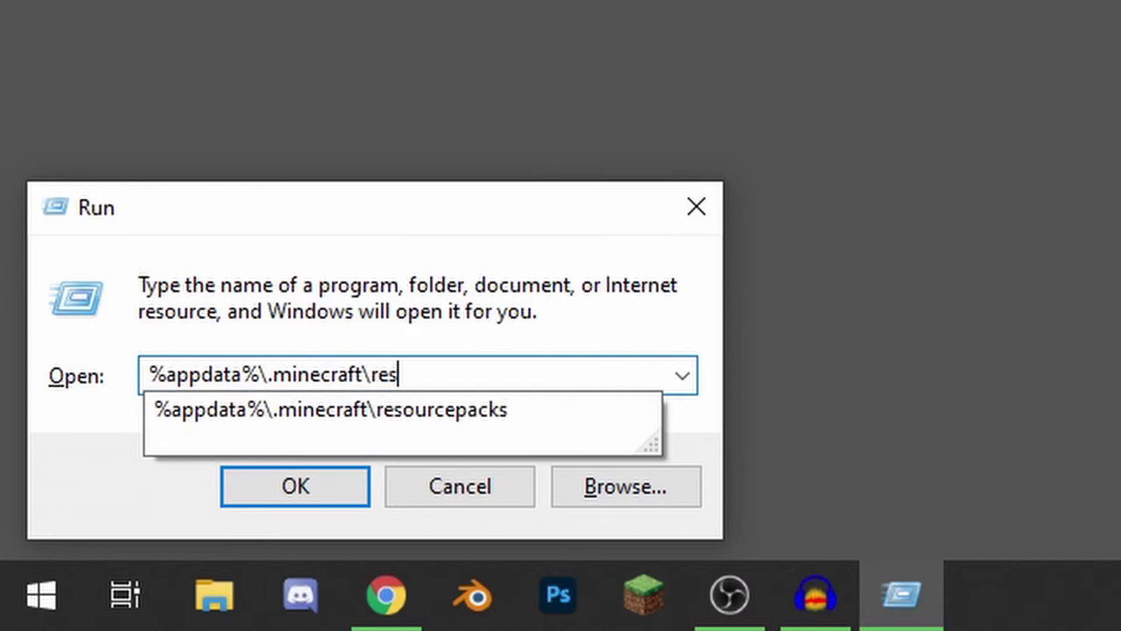
text(ourcepa)
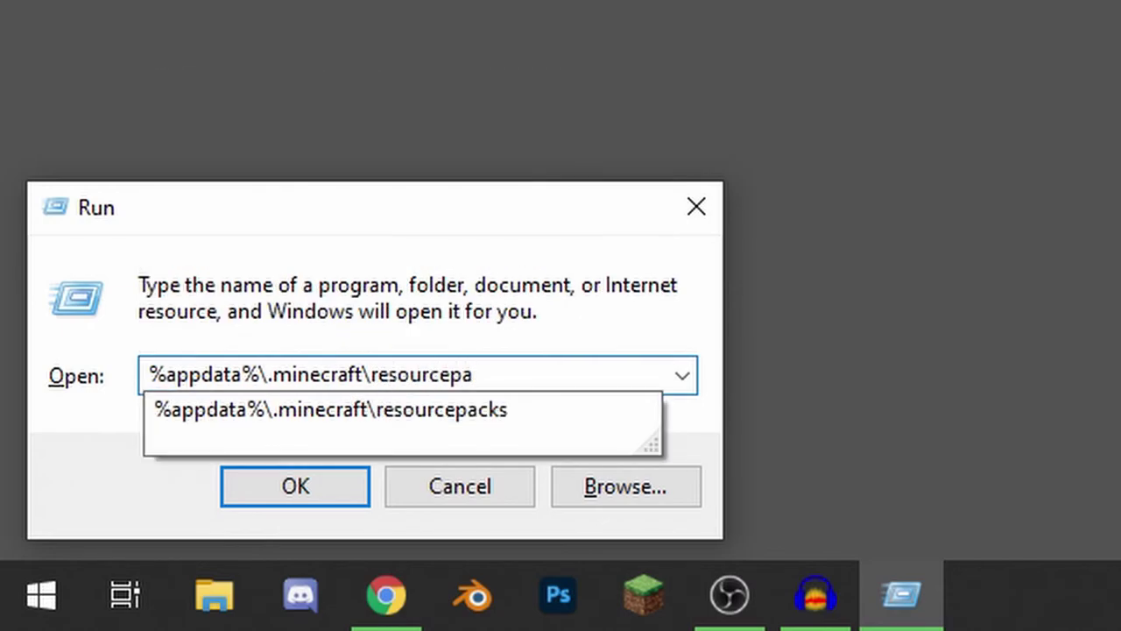
text(cks)
key(Return)
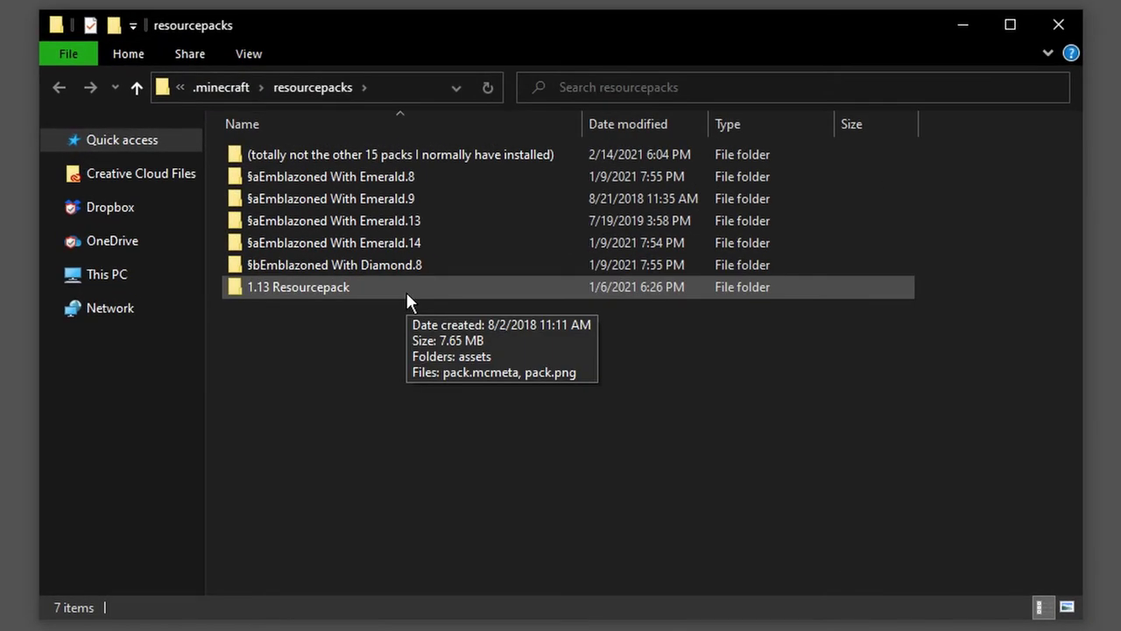
- Go into the 1.13 Resourcepack folder and open assets\minecraft\textures\models\armor
double_click(406, 292)
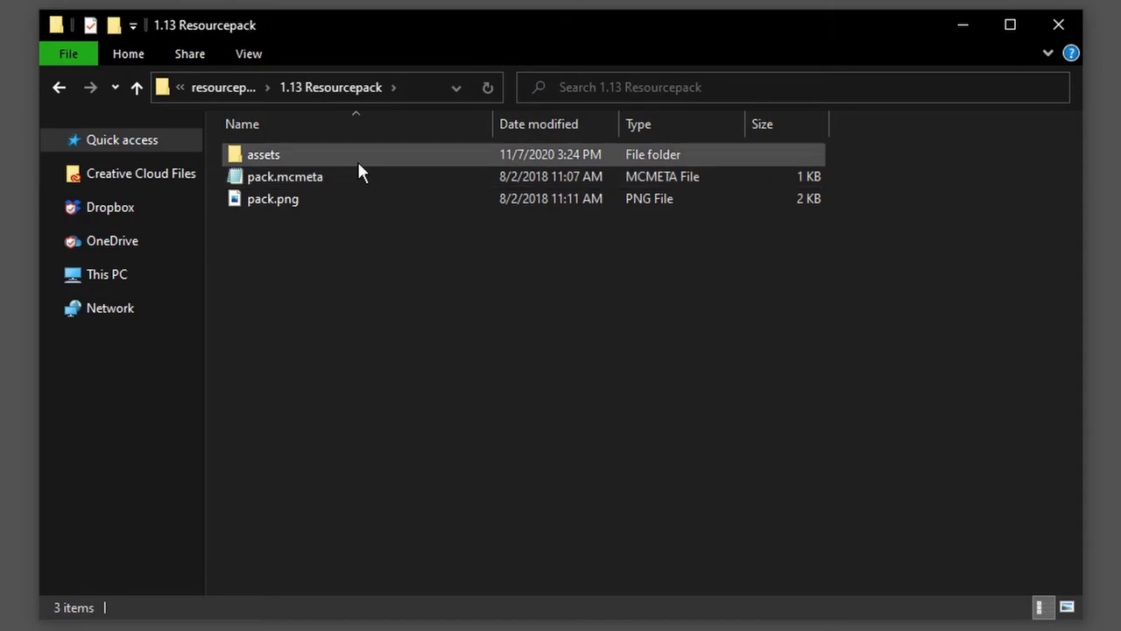
double_click(357, 160)
double_click(357, 160)
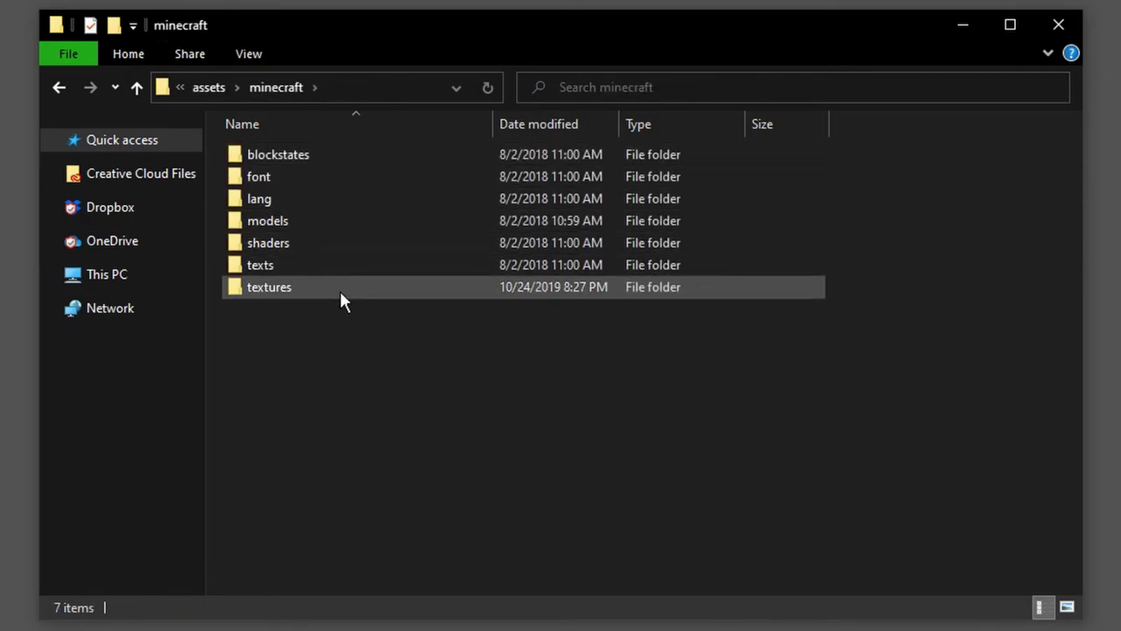
double_click(340, 291)
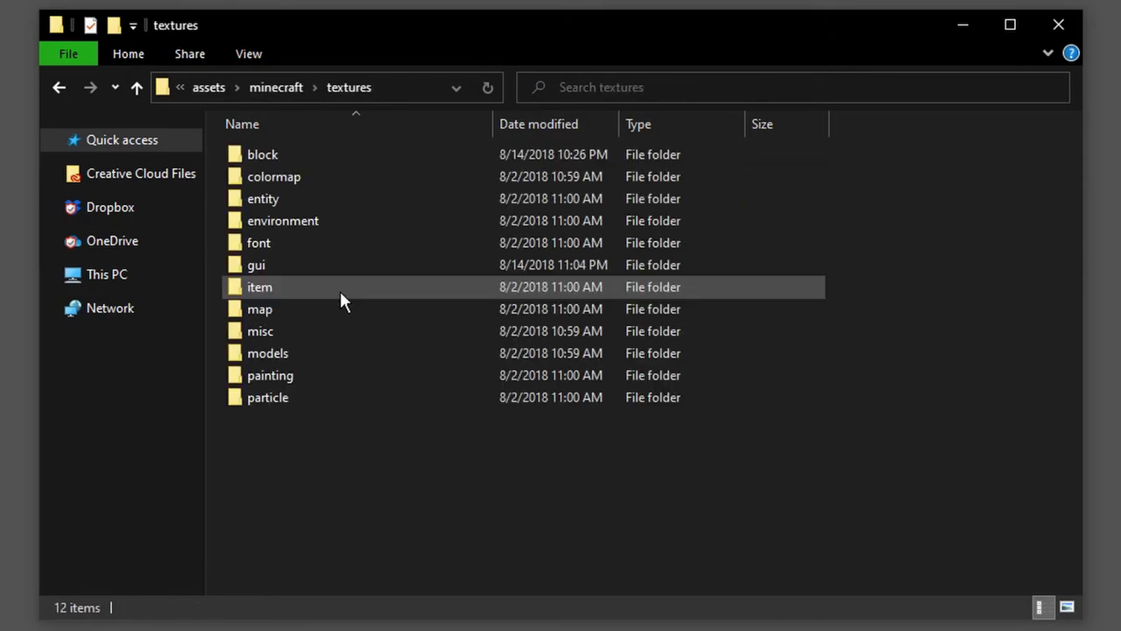
double_click(356, 353)
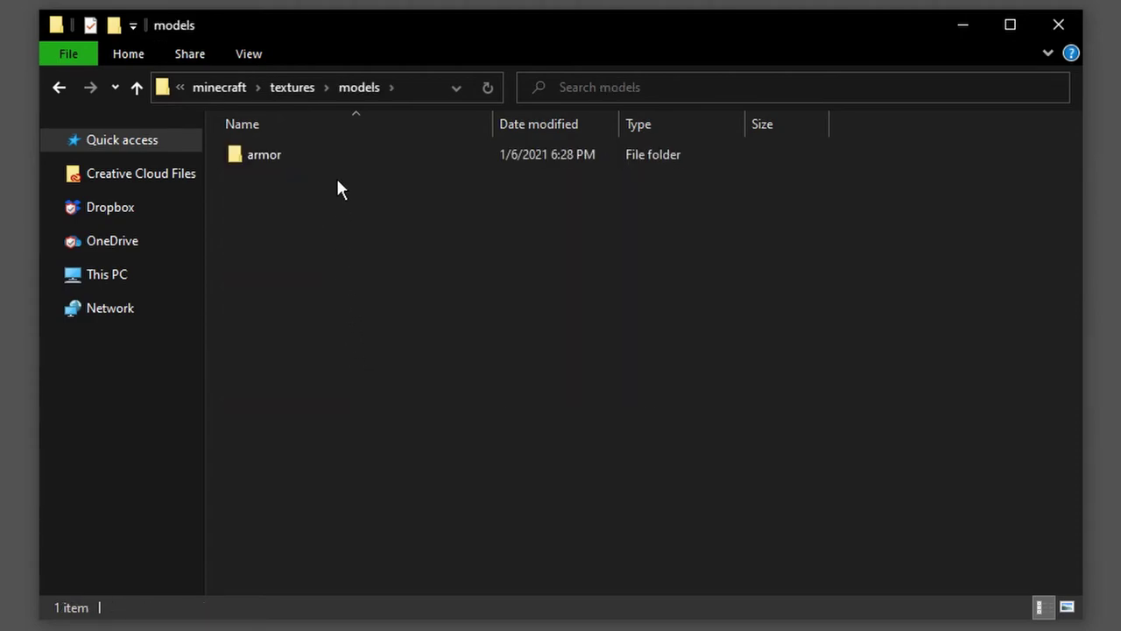
double_click(338, 156)
- Look through the armor texture files, from the chainmail, diamond, gold and iron layers to the leather and turtle ones
drag(244, 466, 975, 184)
click(905, 464)
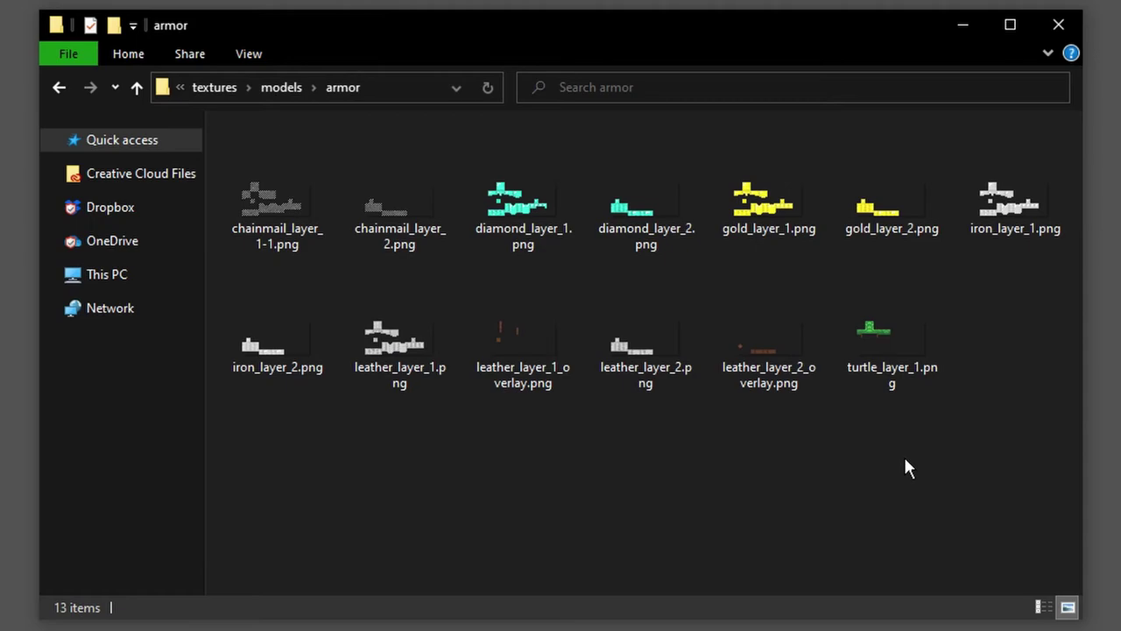
click(289, 205)
click(399, 205)
click(508, 203)
click(613, 205)
click(770, 203)
click(893, 203)
click(968, 205)
click(424, 354)
click(529, 336)
click(662, 345)
click(801, 340)
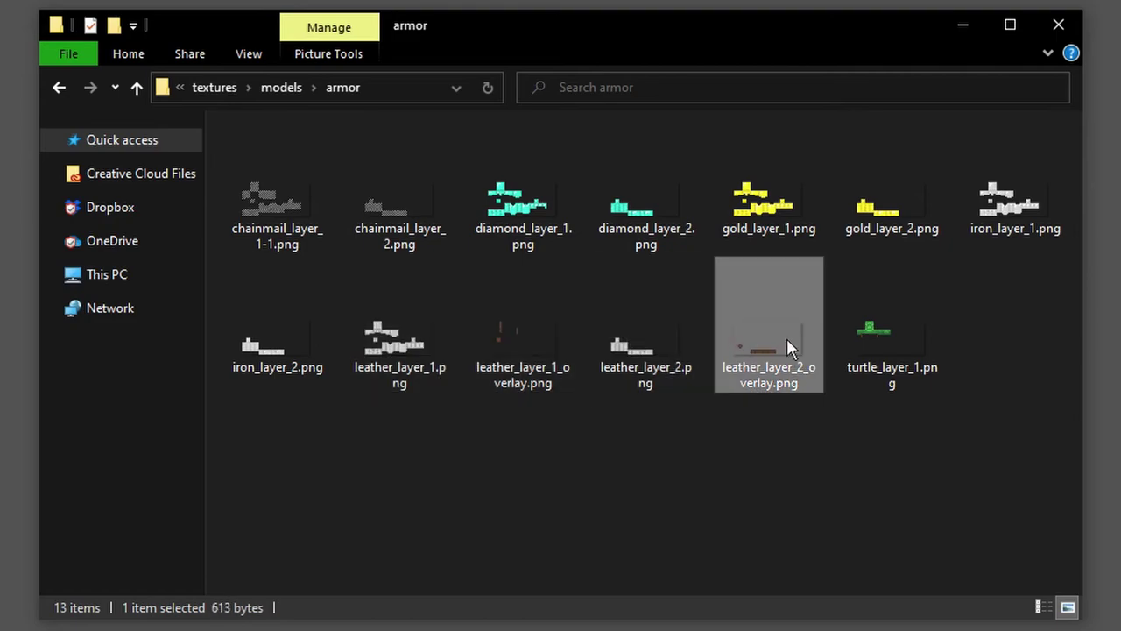
click(881, 346)
click(543, 487)
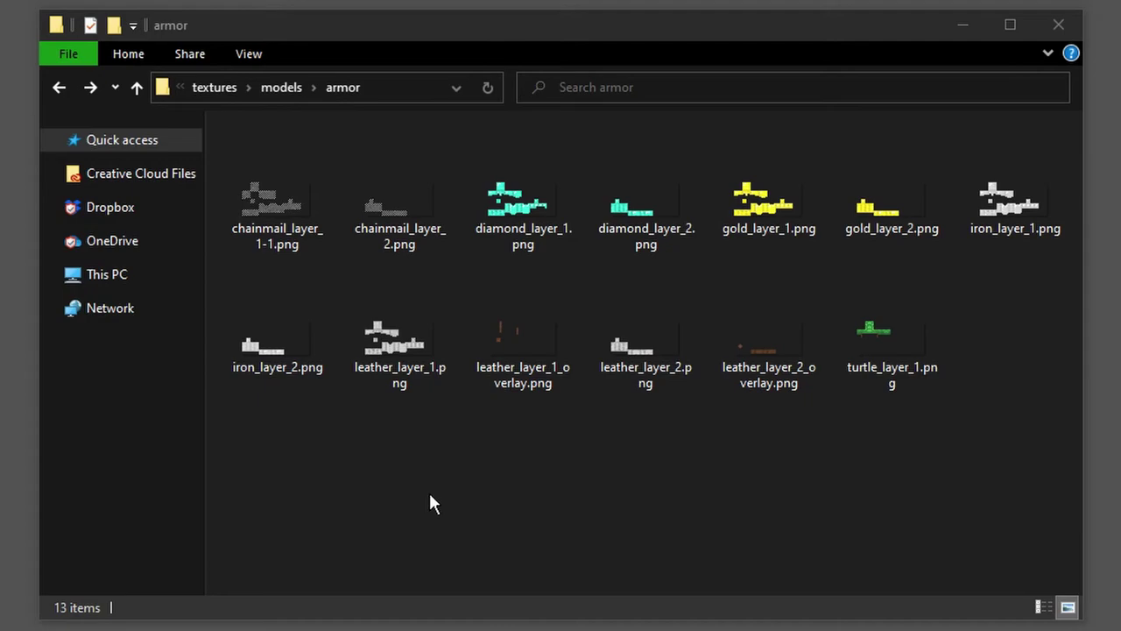
drag(430, 495, 611, 495)
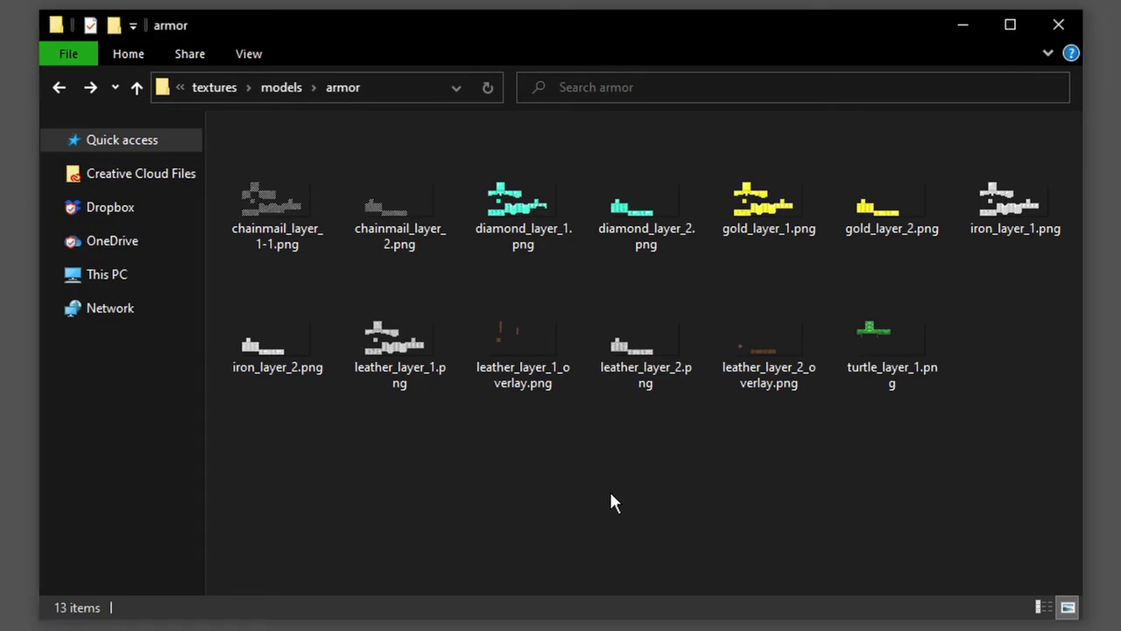
- Locate elytra.png in the textures\entity folder using a second Explorer window, and close that window
key(ctrl+n)
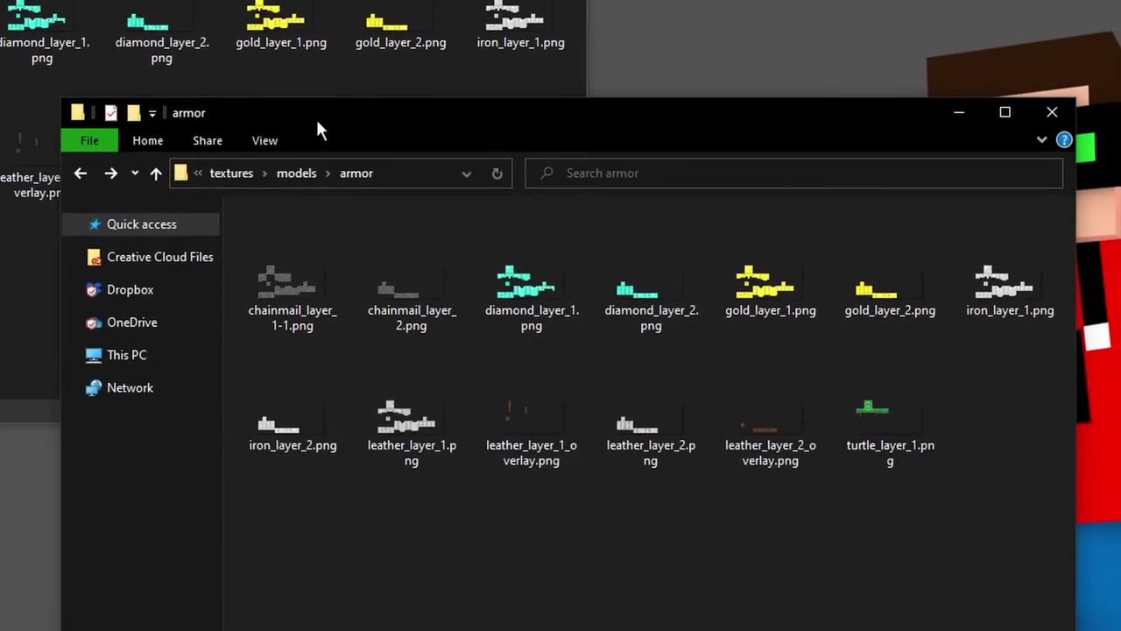
drag(318, 121, 368, 42)
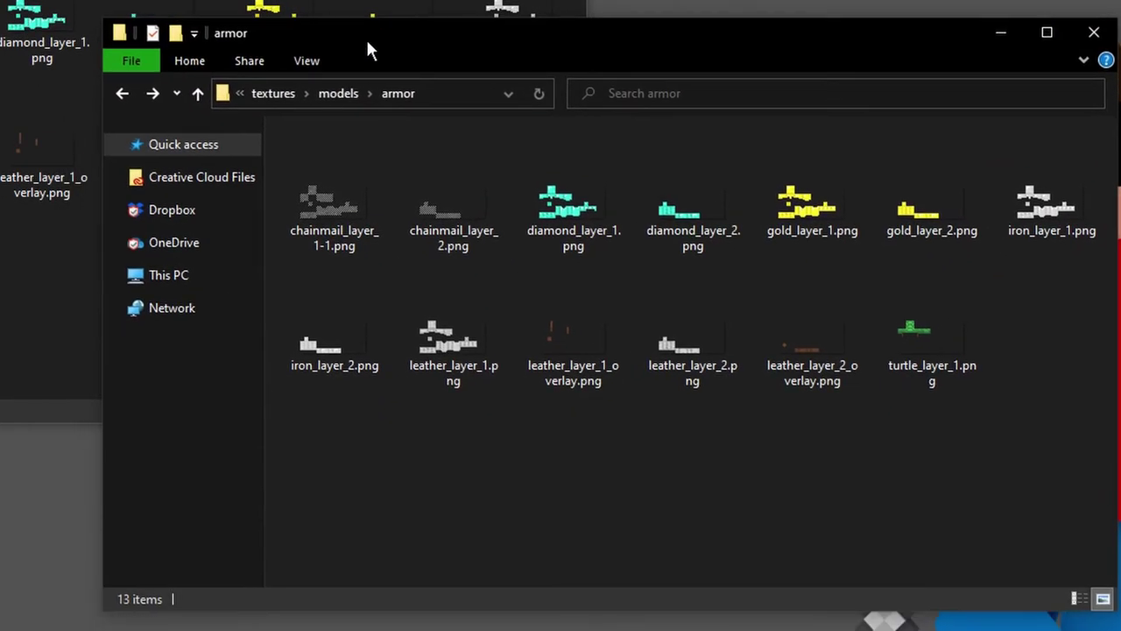
click(274, 93)
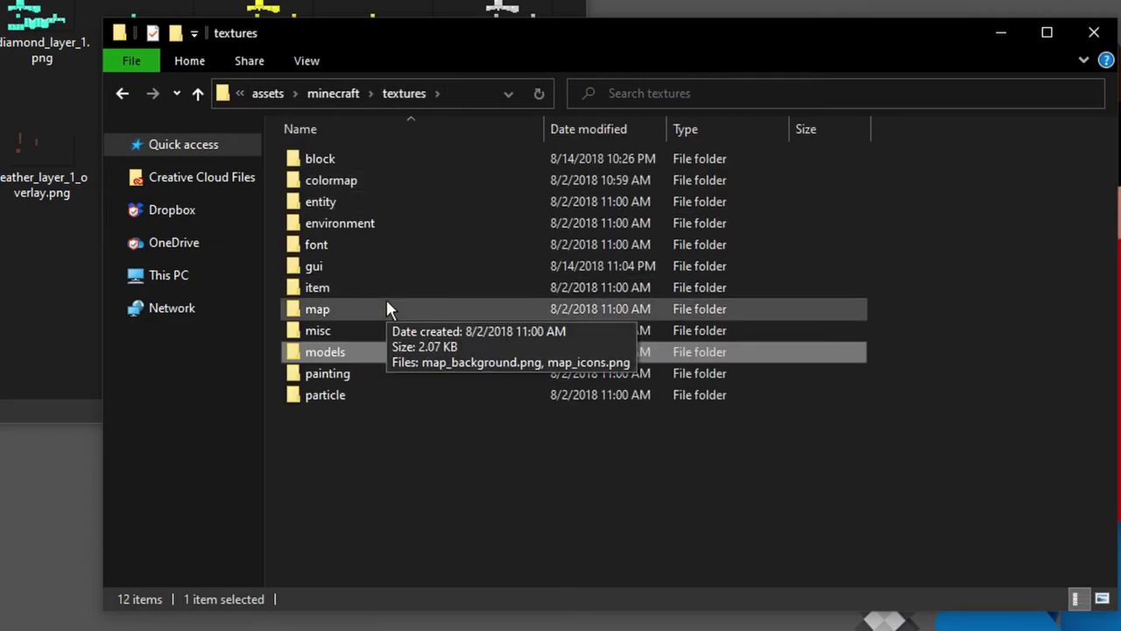
double_click(371, 205)
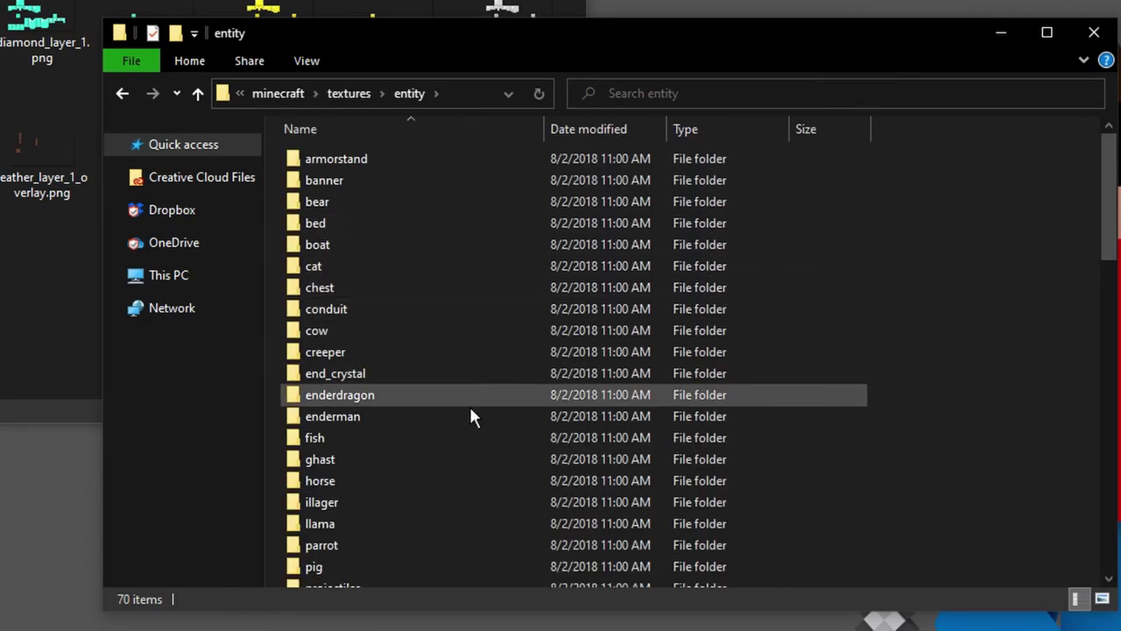
scroll(474, 417, down, 2)
scroll(473, 419, down, 8)
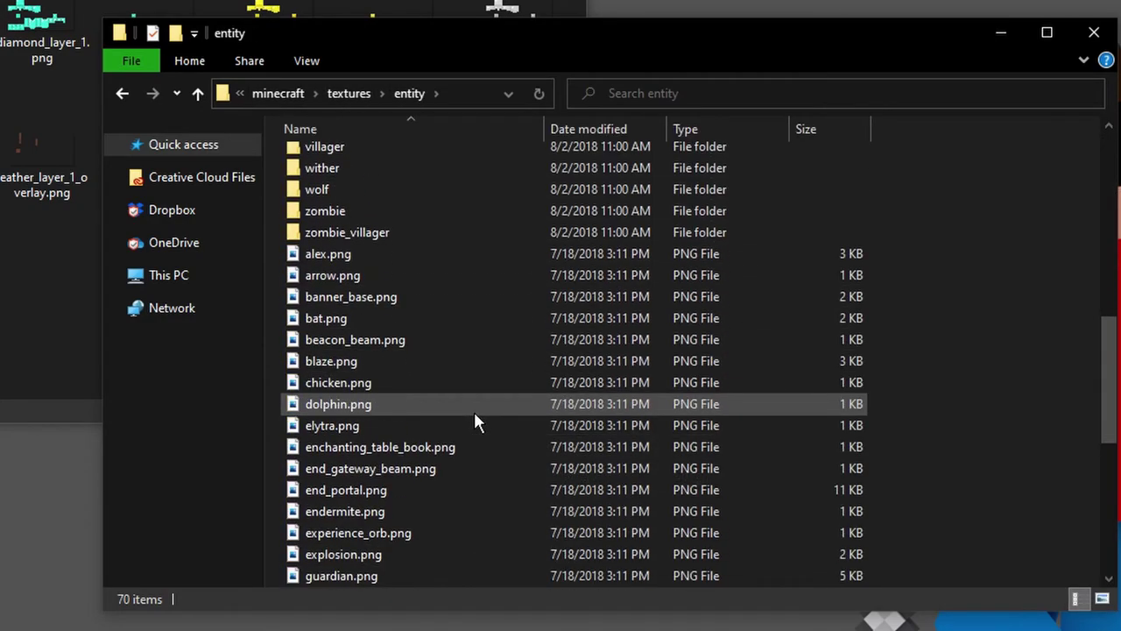
click(386, 433)
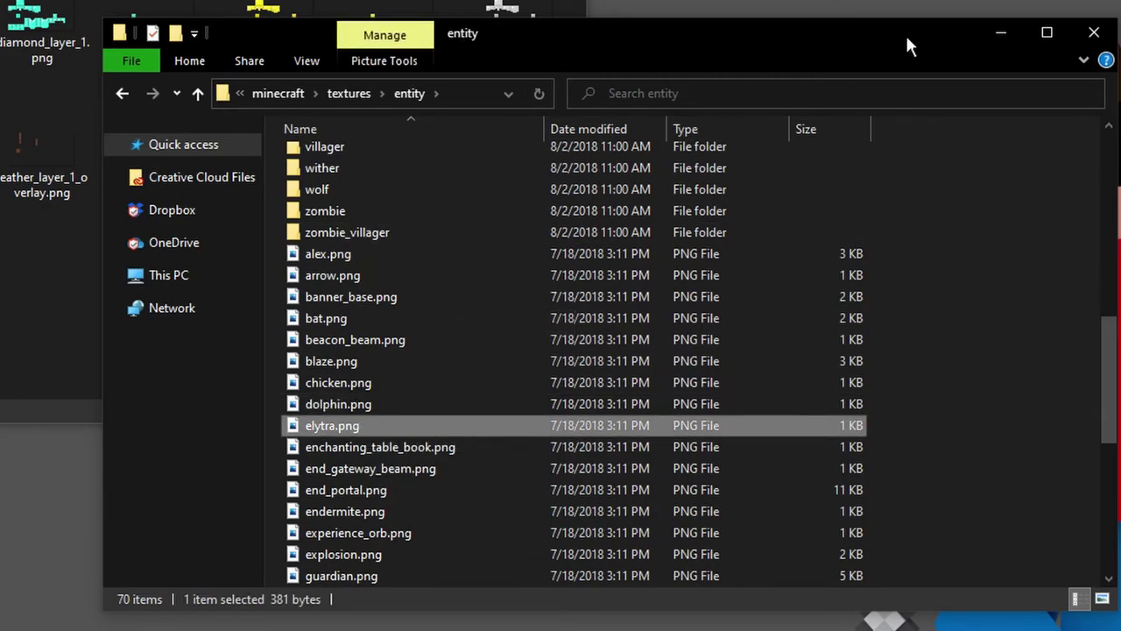
click(1094, 33)
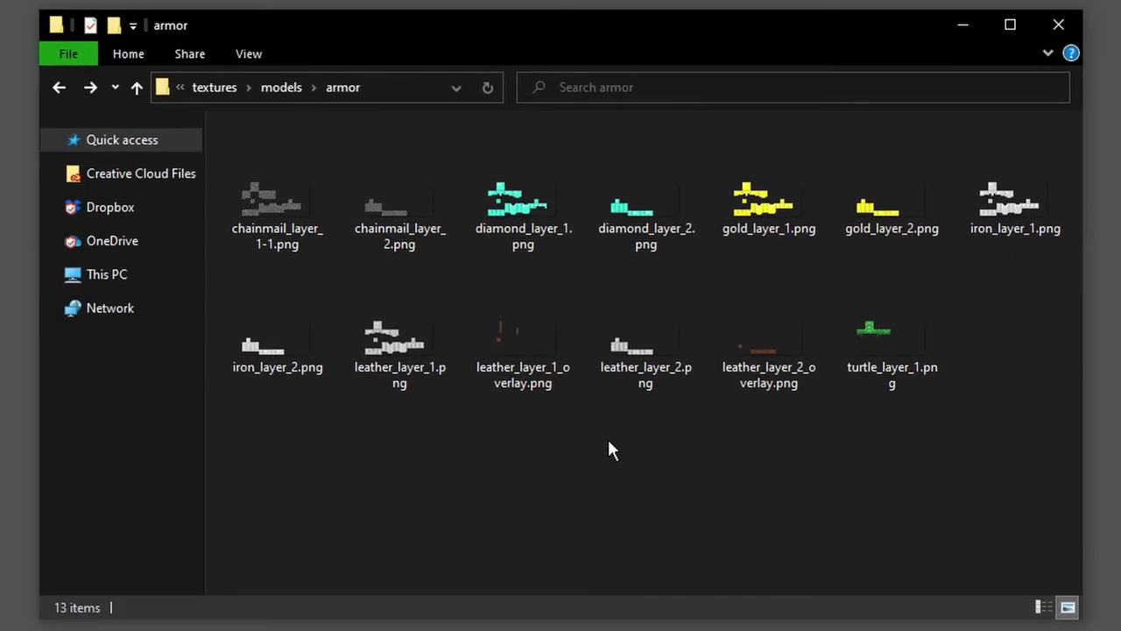
- Open diamond_layer_1.png and diamond_layer_2.png together from the armor folder in GIMP
click(472, 251)
ctrl+click(629, 246)
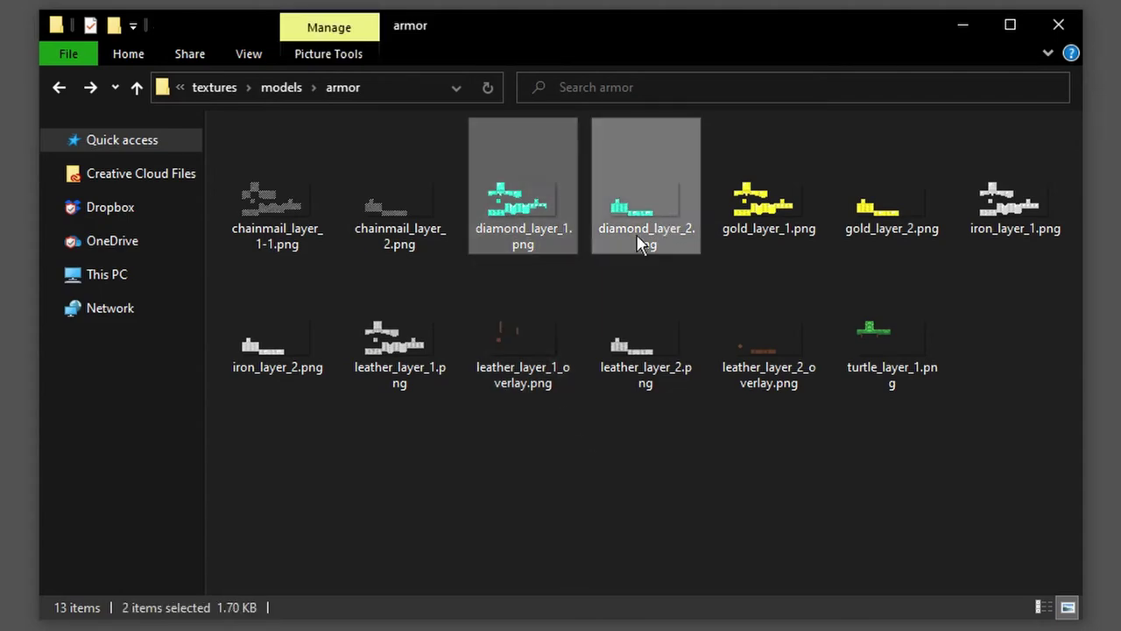
click(528, 444)
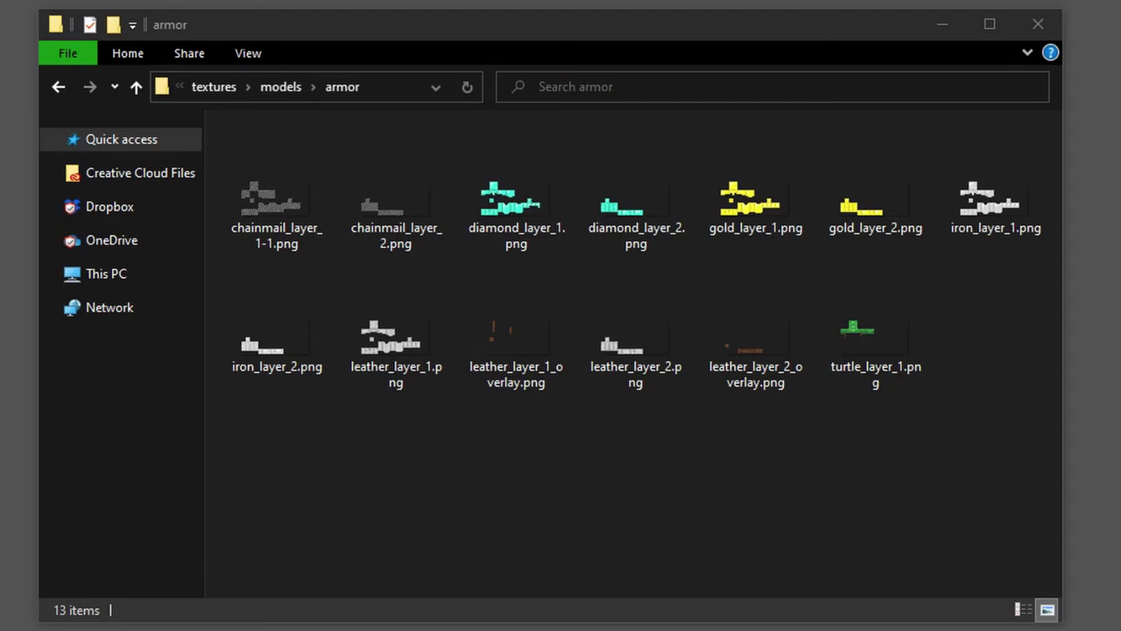
drag(751, 325, 799, 546)
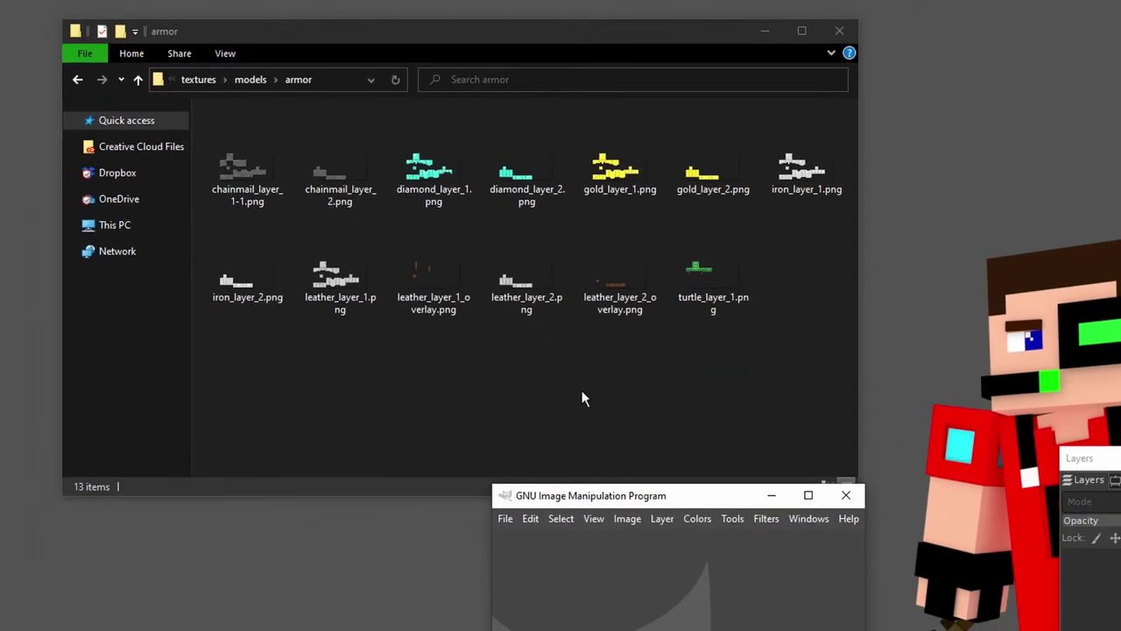
click(439, 159)
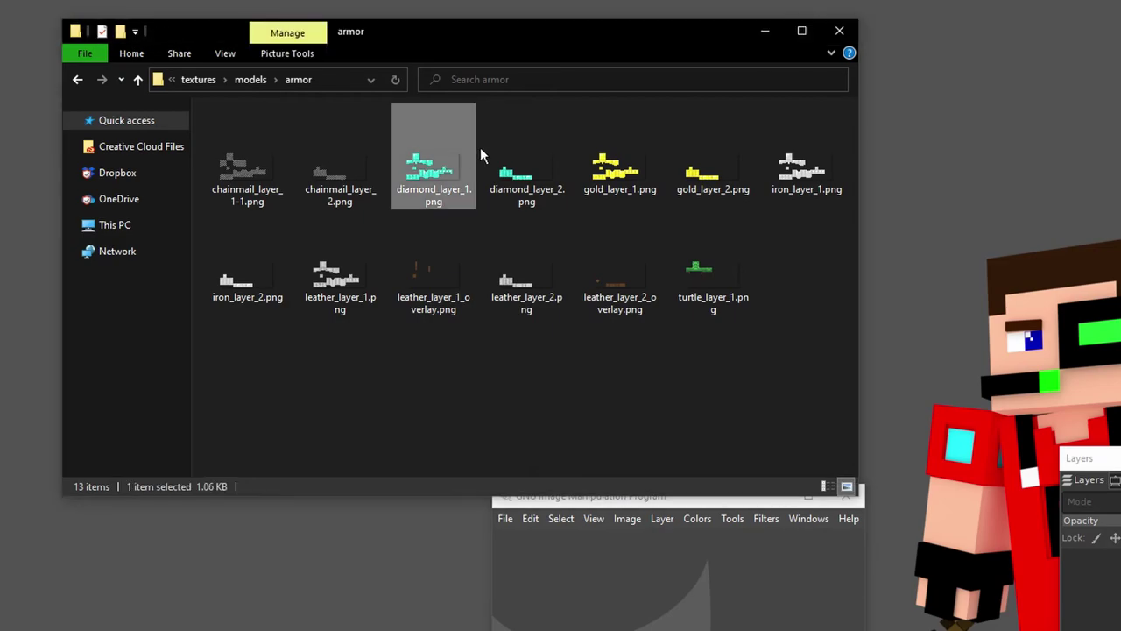
ctrl+click(528, 149)
drag(440, 159, 689, 596)
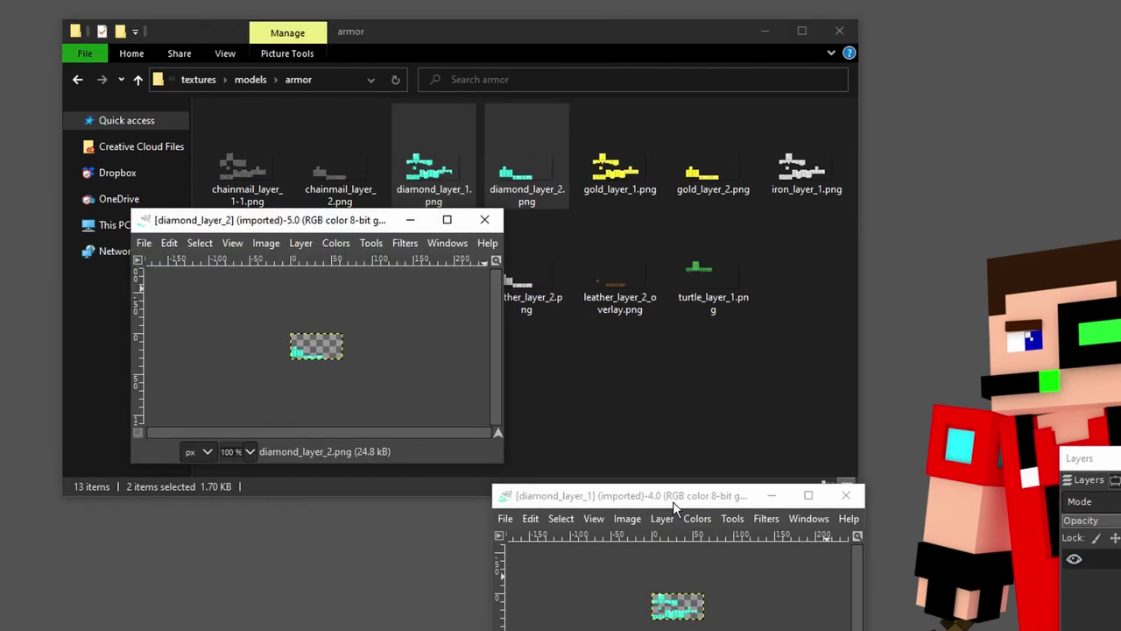
- Maximize both diamond layer images, enlarge them to 2300%, and bring diamond_layer_1 to the front
drag(674, 497, 718, 399)
scroll(684, 539, up, 4)
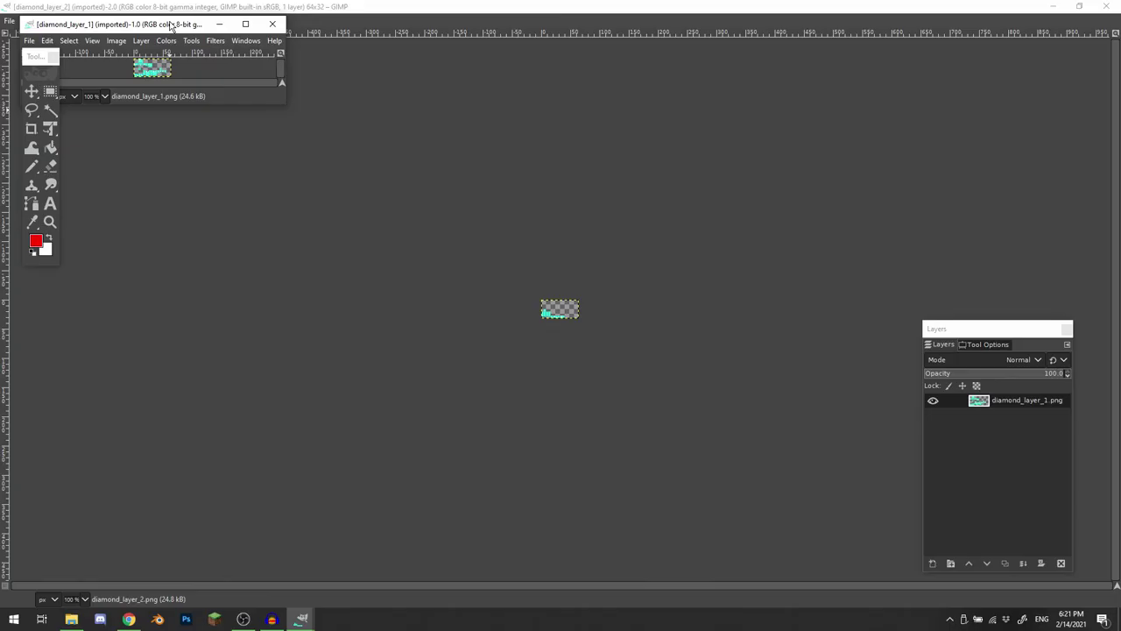
drag(171, 26, 516, 216)
double_click(509, 213)
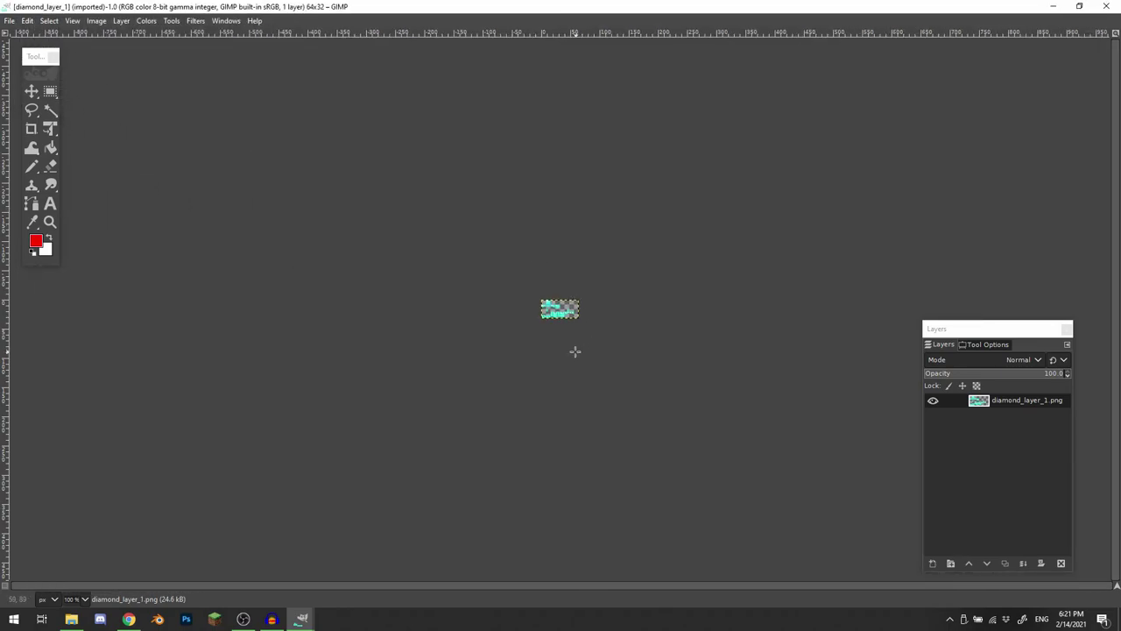
scroll(554, 329, up, 5)
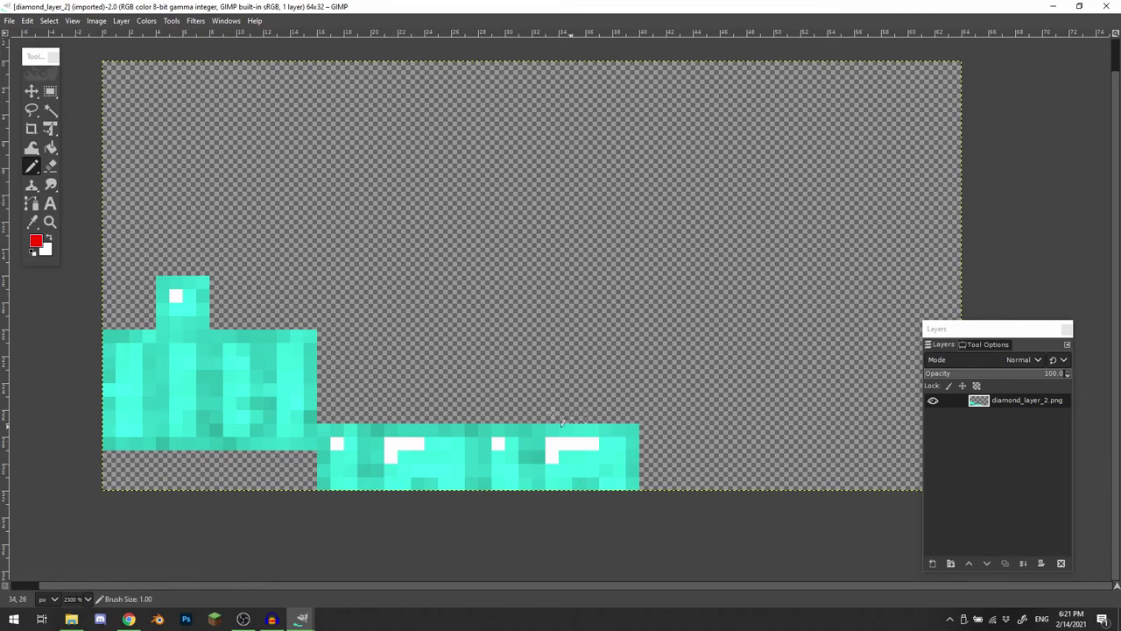
mouse_move(301, 619)
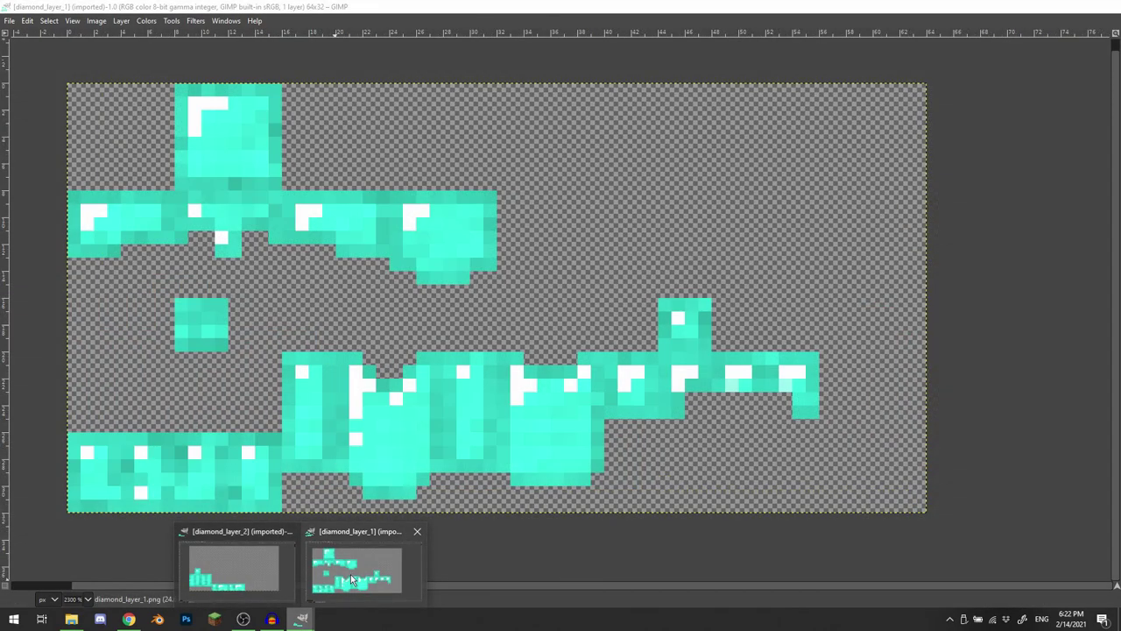
click(352, 571)
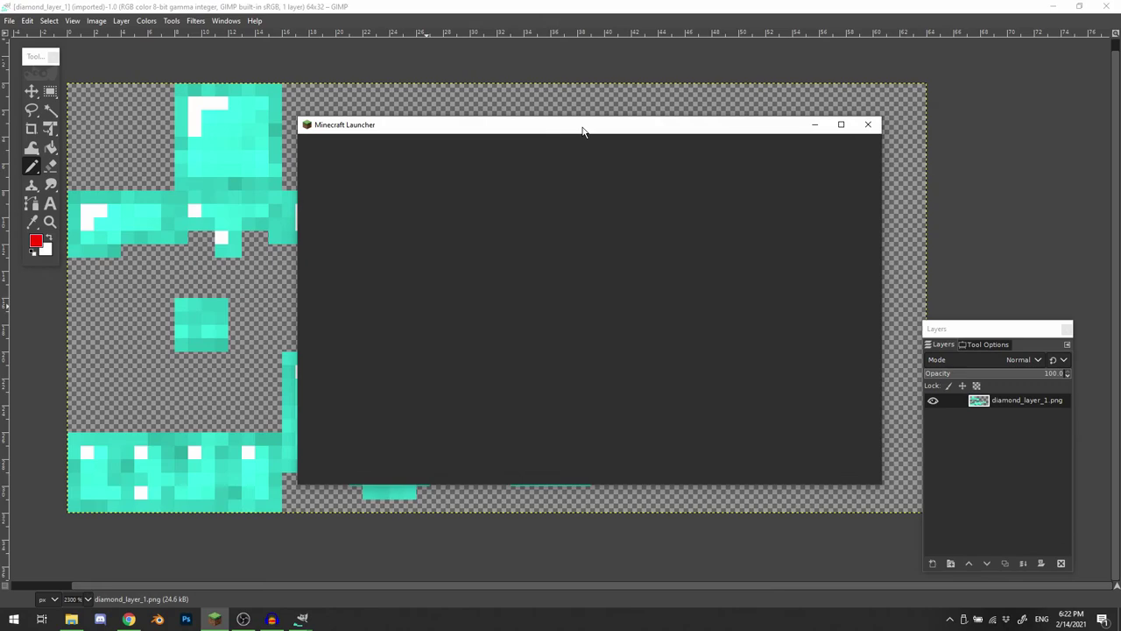
- Launch the Custom Version installation from the Minecraft Launcher, accepting the risks and disabling further warnings for it
click(639, 394)
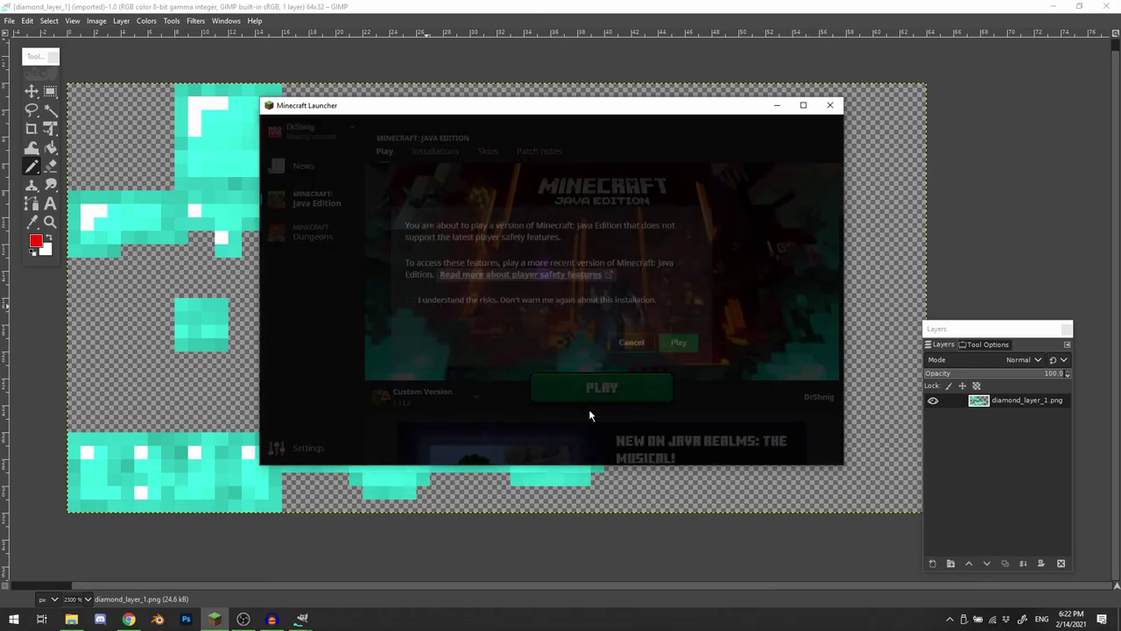
click(410, 304)
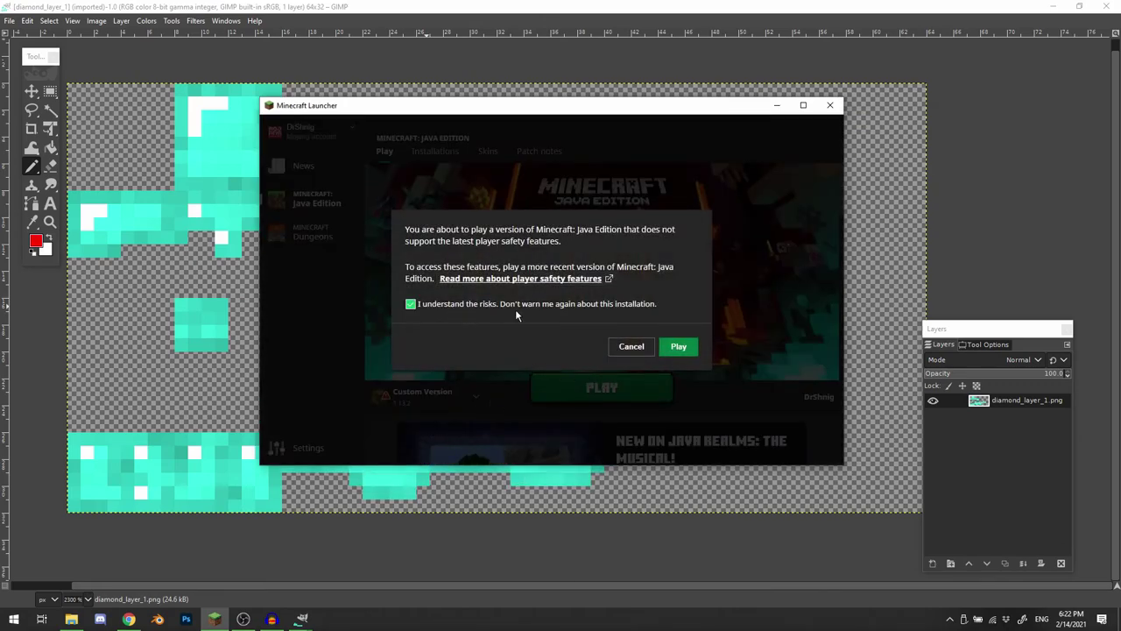
click(677, 348)
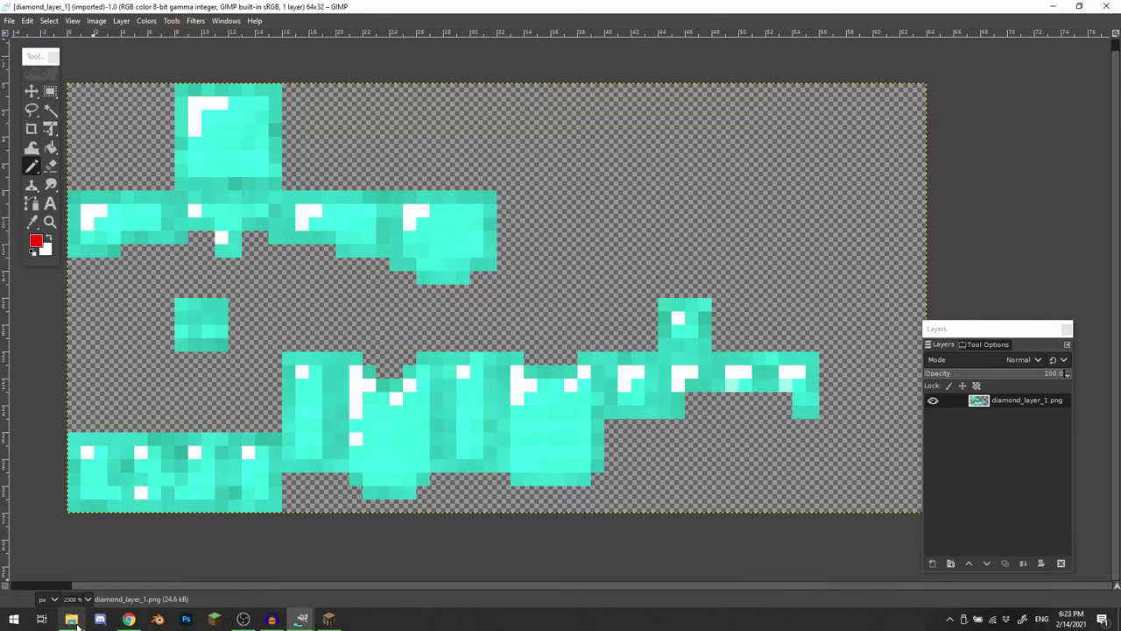
- Bring up the armor folder in File Explorer and open a second Explorer window of the same folder
click(71, 619)
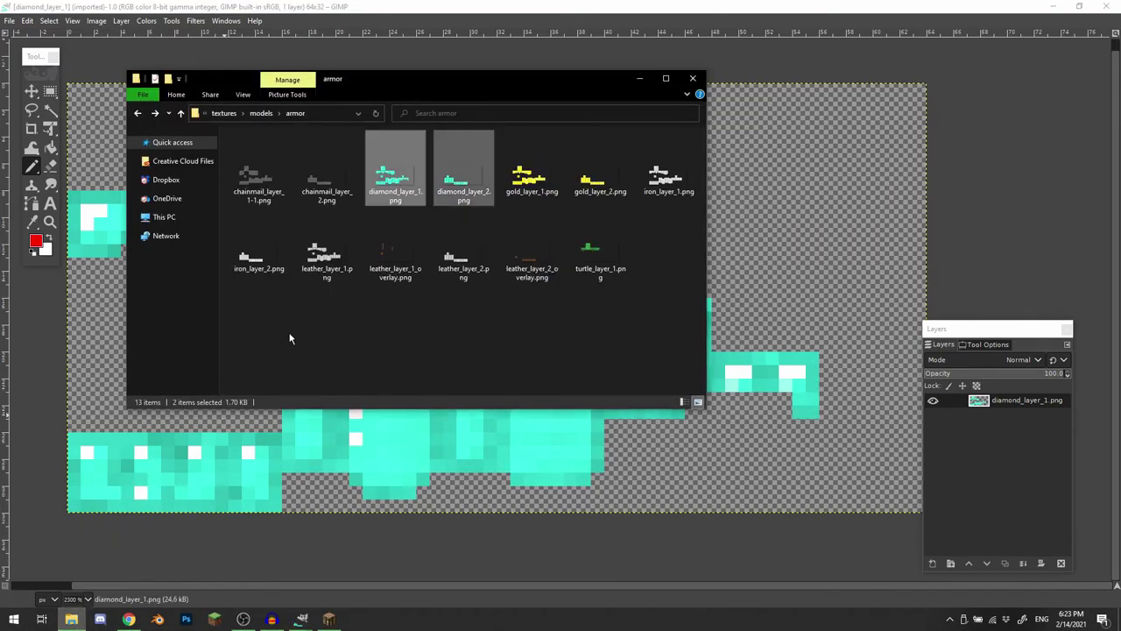
drag(412, 89, 522, 161)
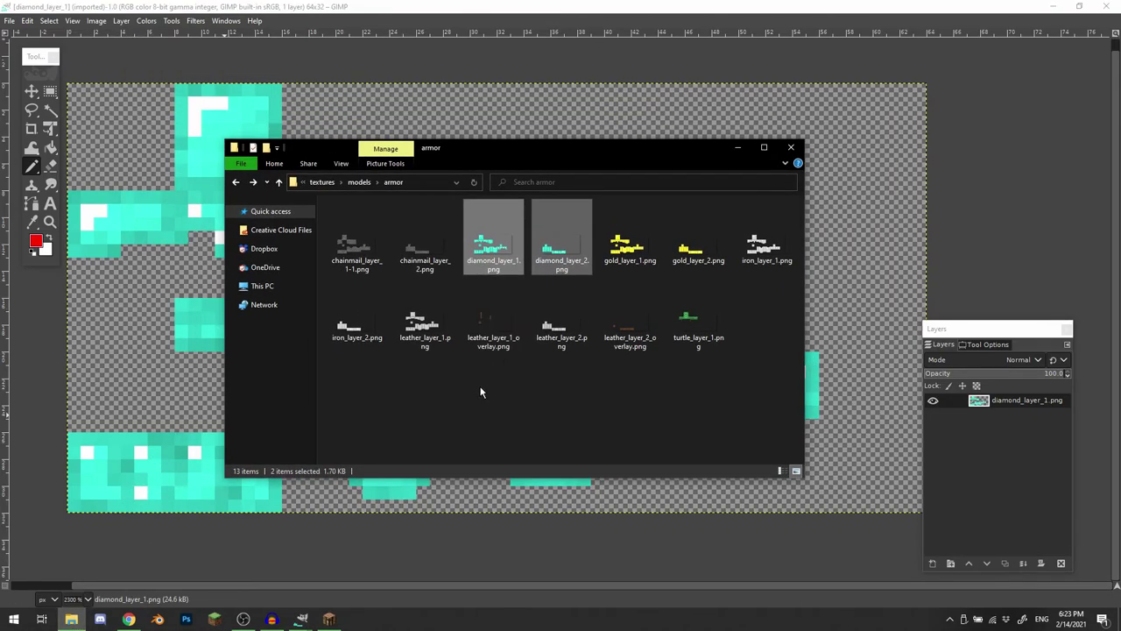
click(480, 391)
key(ctrl+n)
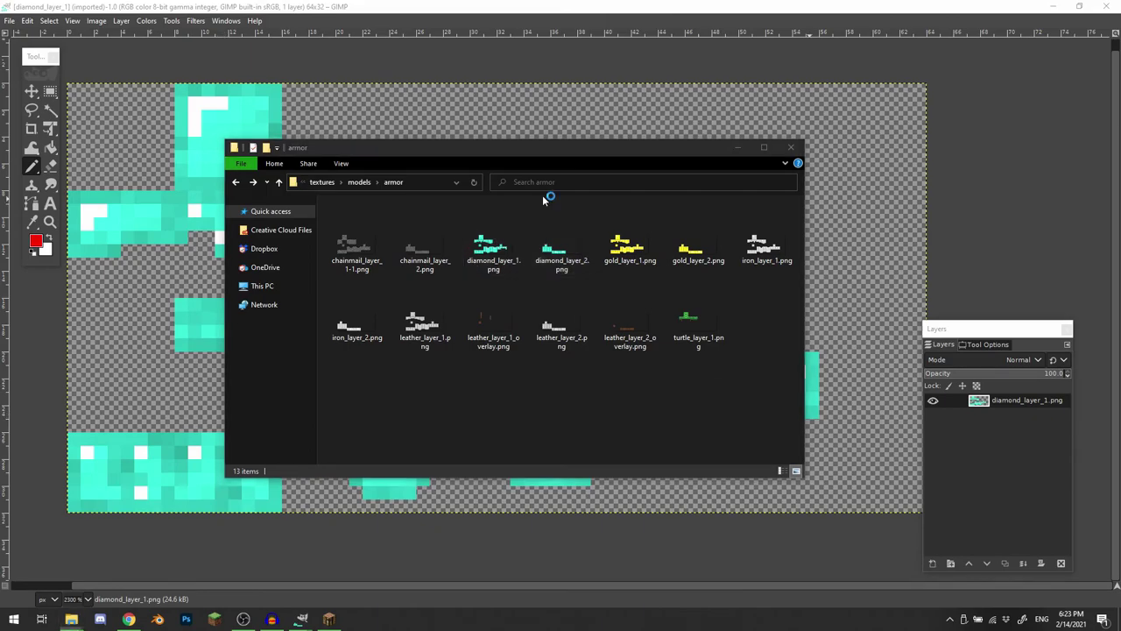
drag(552, 147, 525, 113)
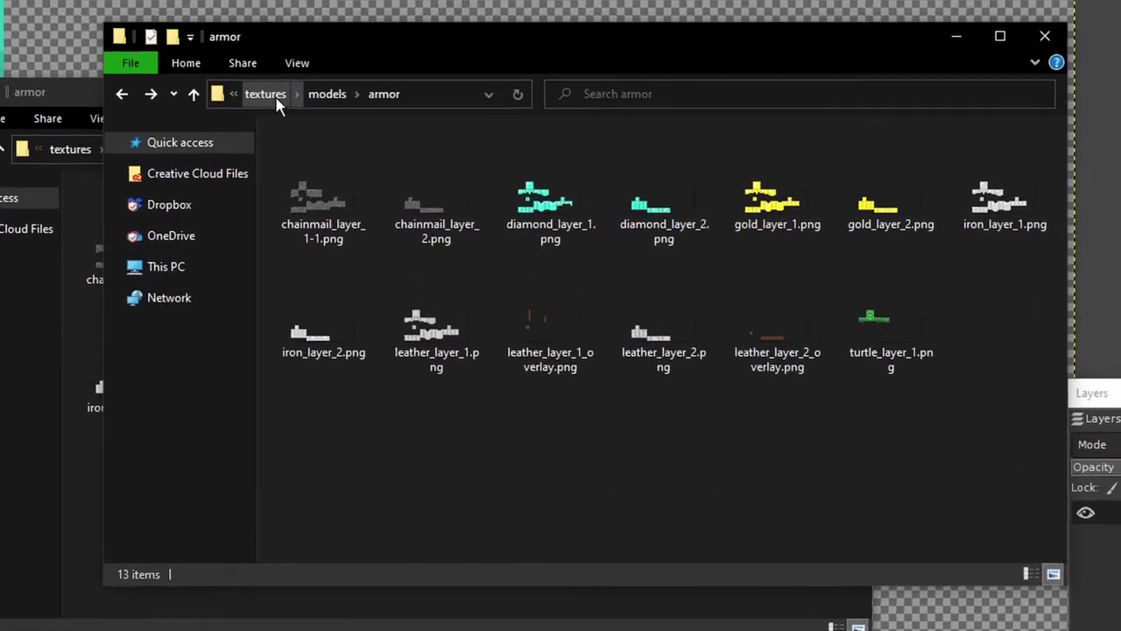
- Find diamond.png in the textures\item folder, show the files as thumbnails, and add diamond.png as a layer to the diamond_layer_1 image
click(439, 149)
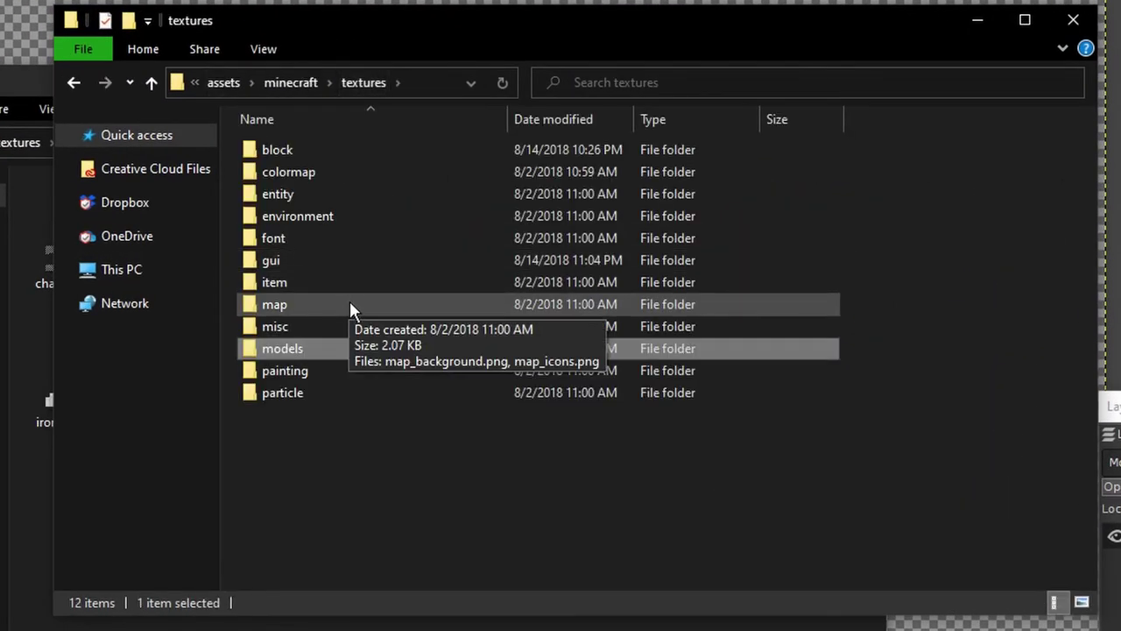
double_click(325, 282)
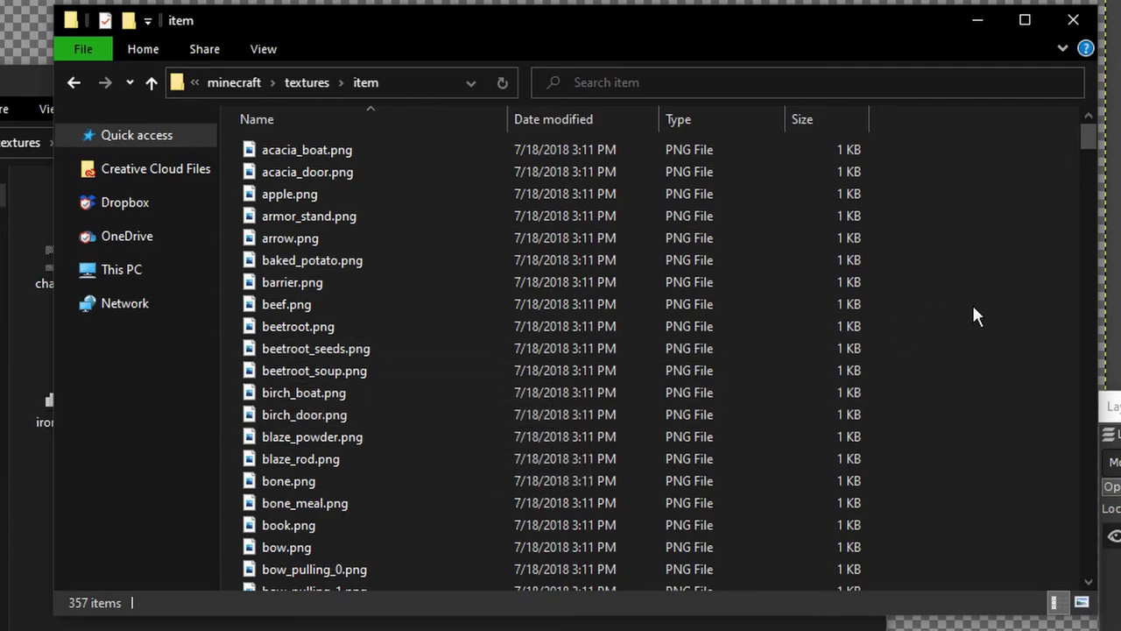
text(diamond)
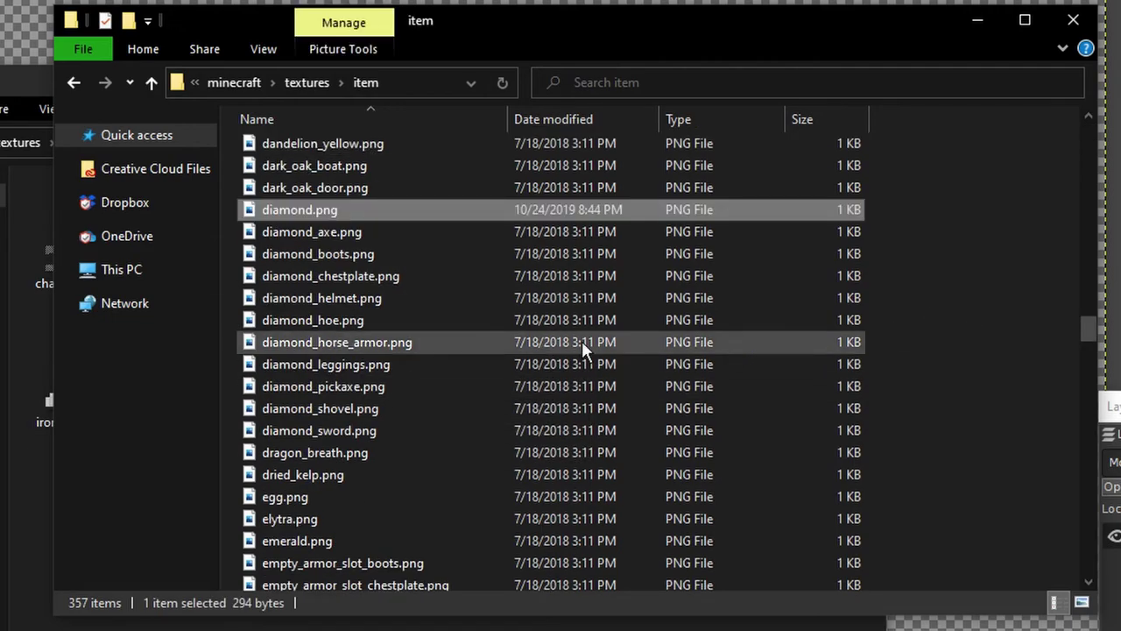
drag(487, 32, 59, 213)
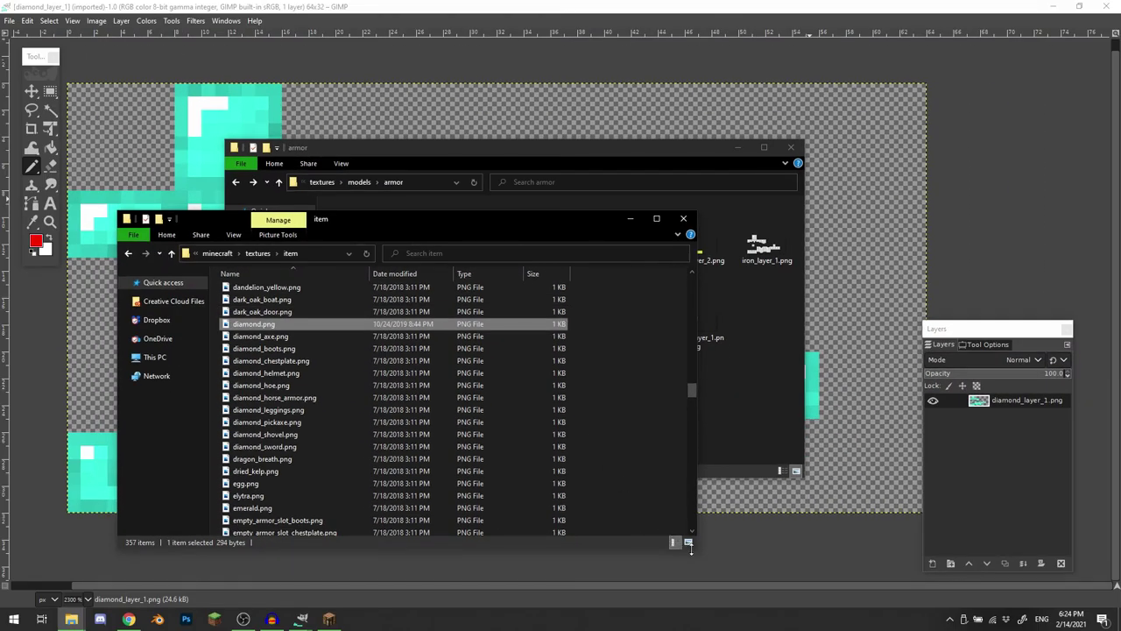
click(688, 544)
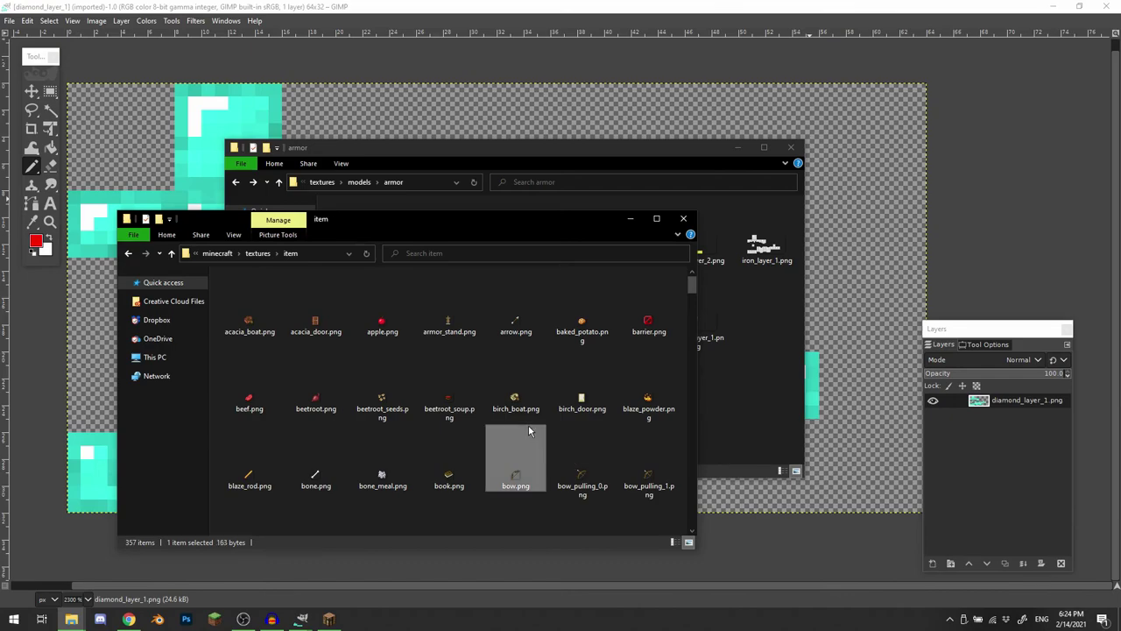
scroll(528, 430, down, 5)
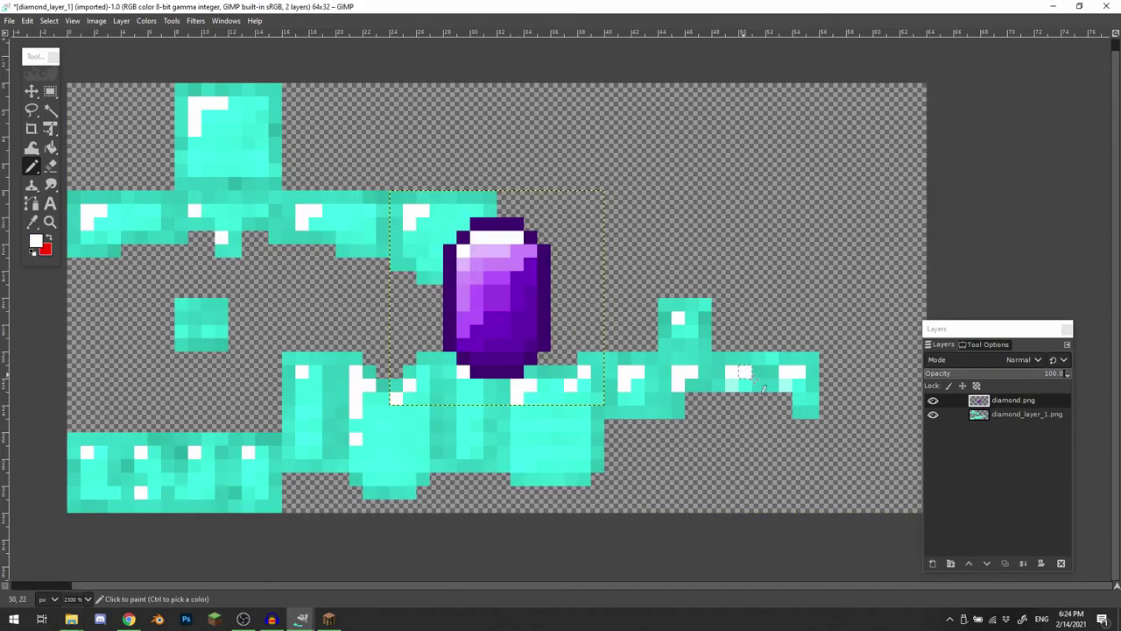
- Swap the foreground and background colors, hide the diamond.png layer, and select the diamond_layer_1.png layer
key(x)
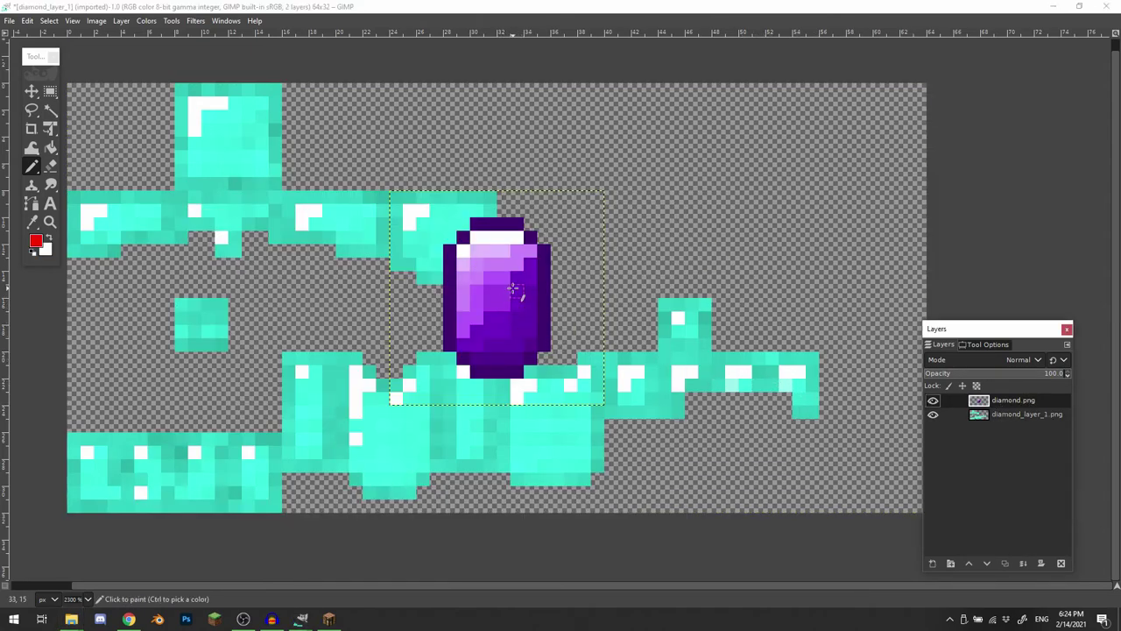
click(933, 401)
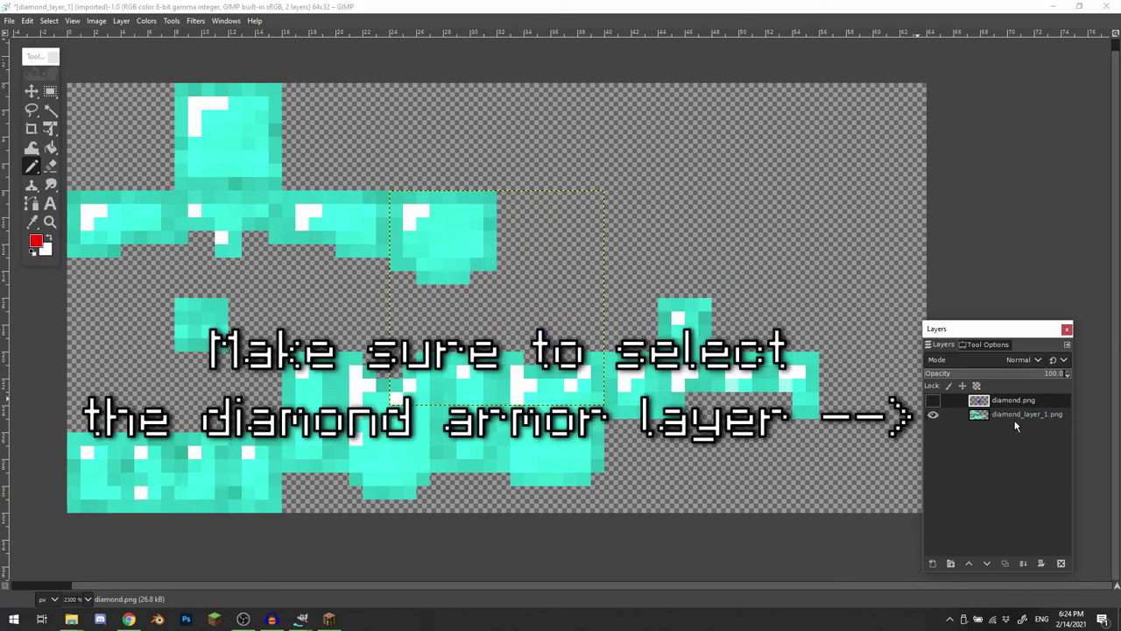
click(1016, 415)
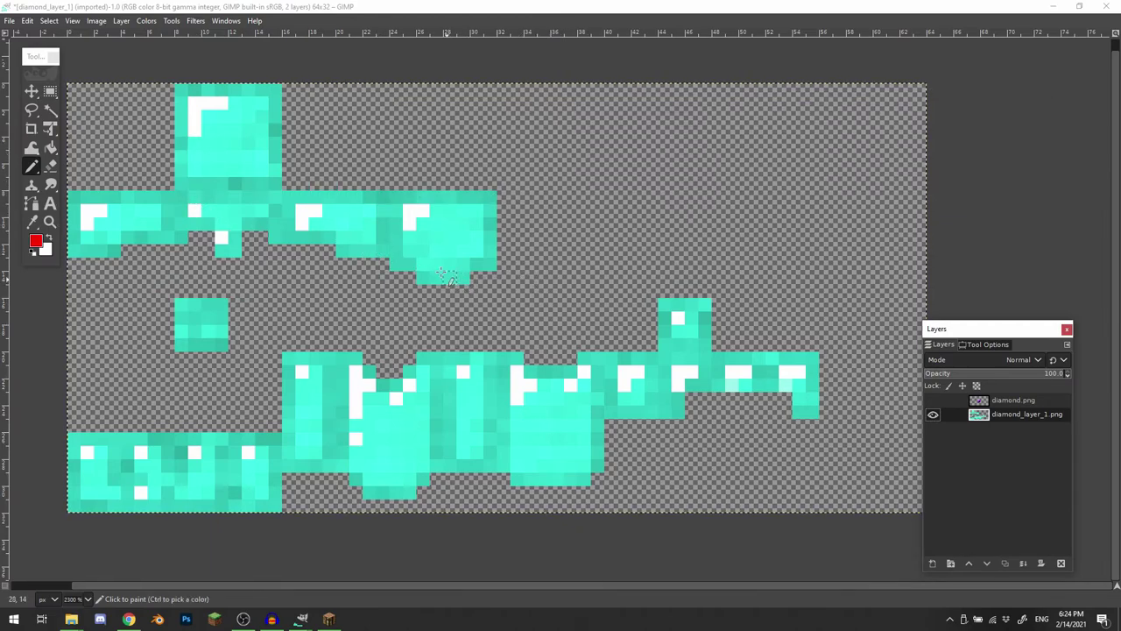
key(m)
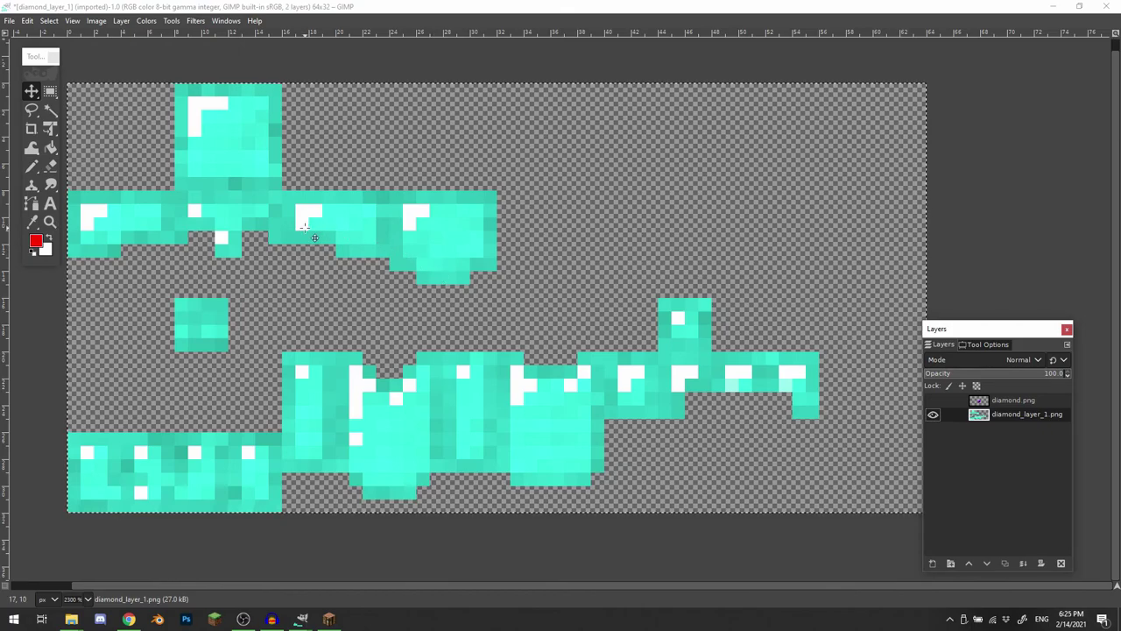
key(r)
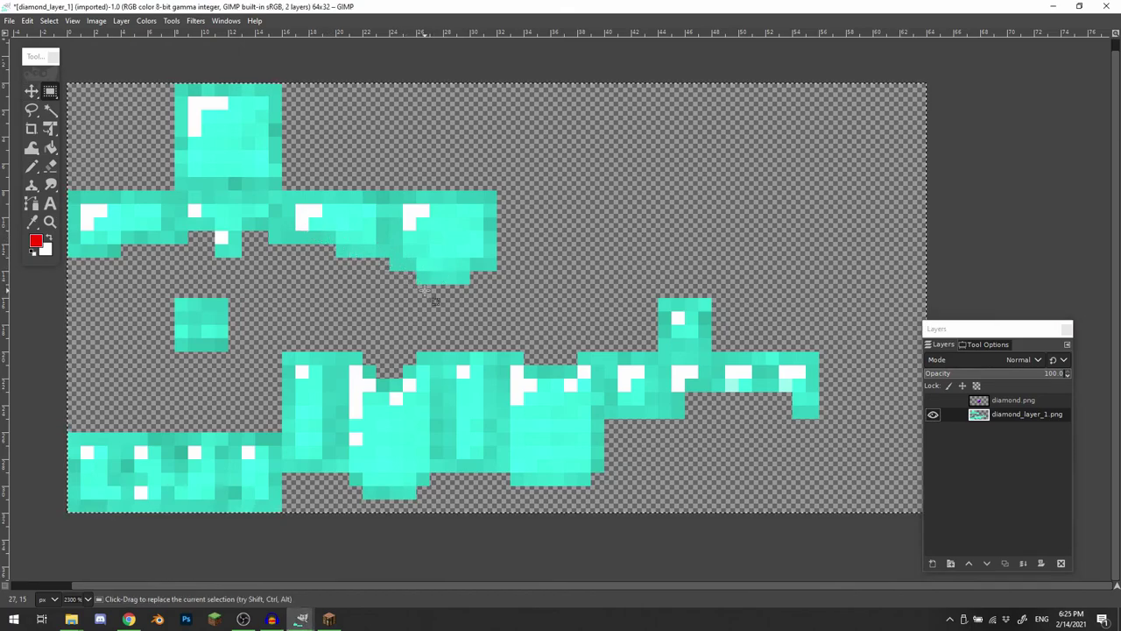
right_click(425, 295)
click(441, 261)
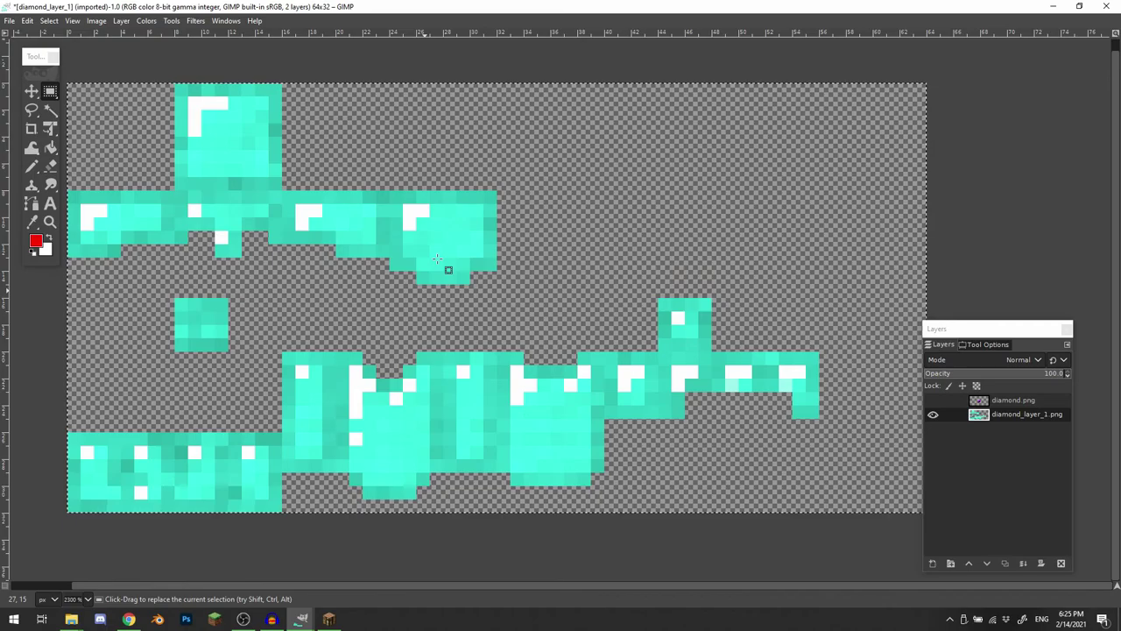
right_click(441, 267)
mouse_move(372, 227)
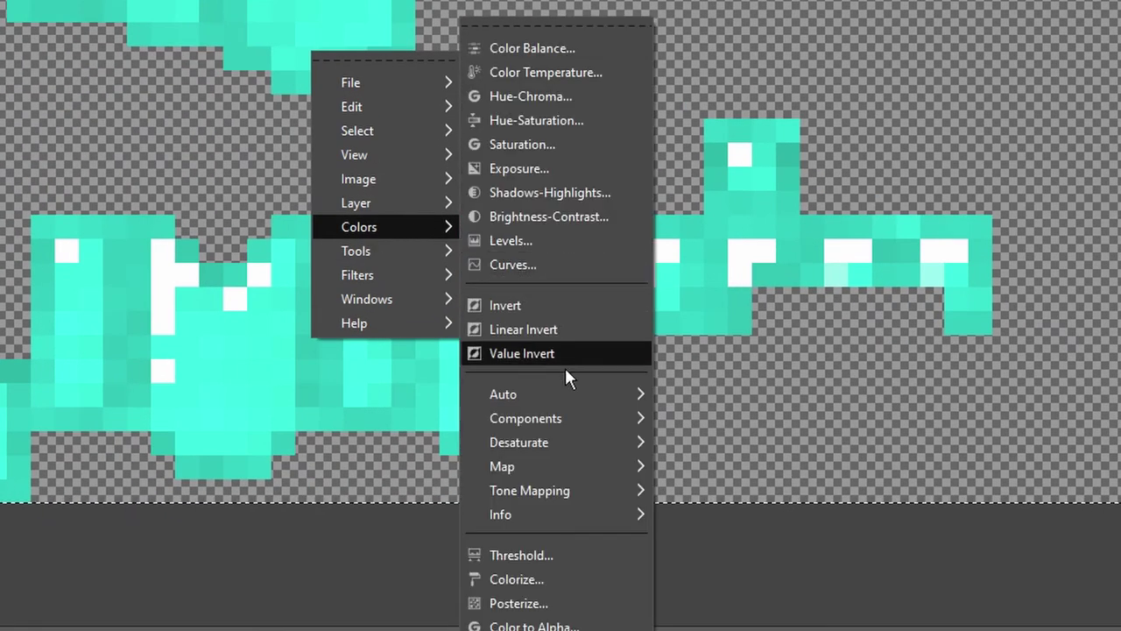
click(584, 585)
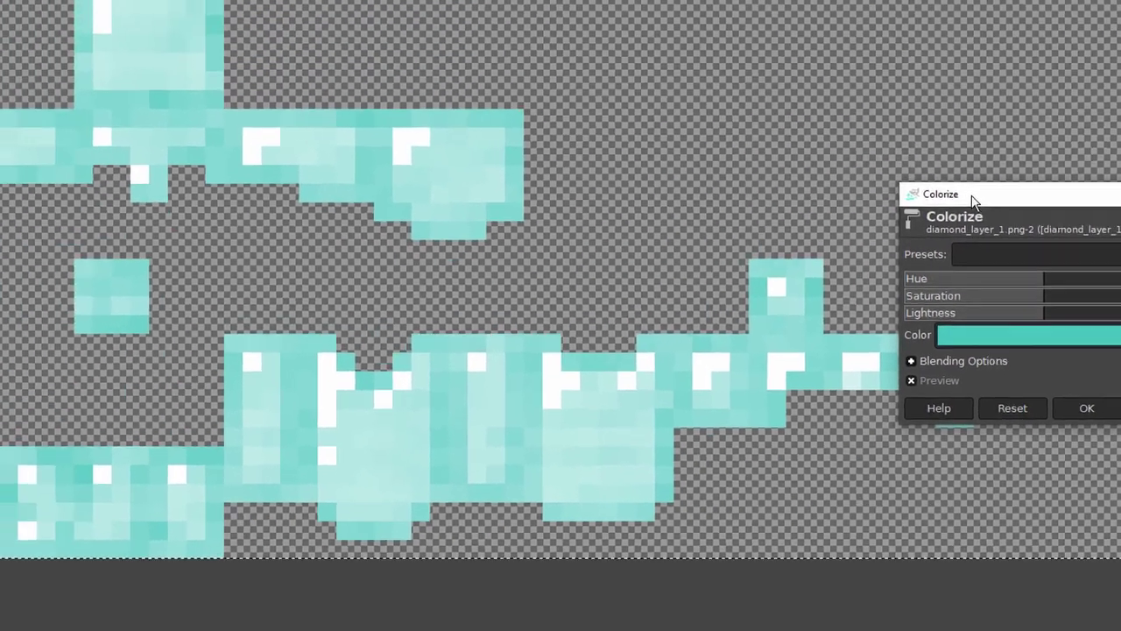
drag(986, 42, 646, 0)
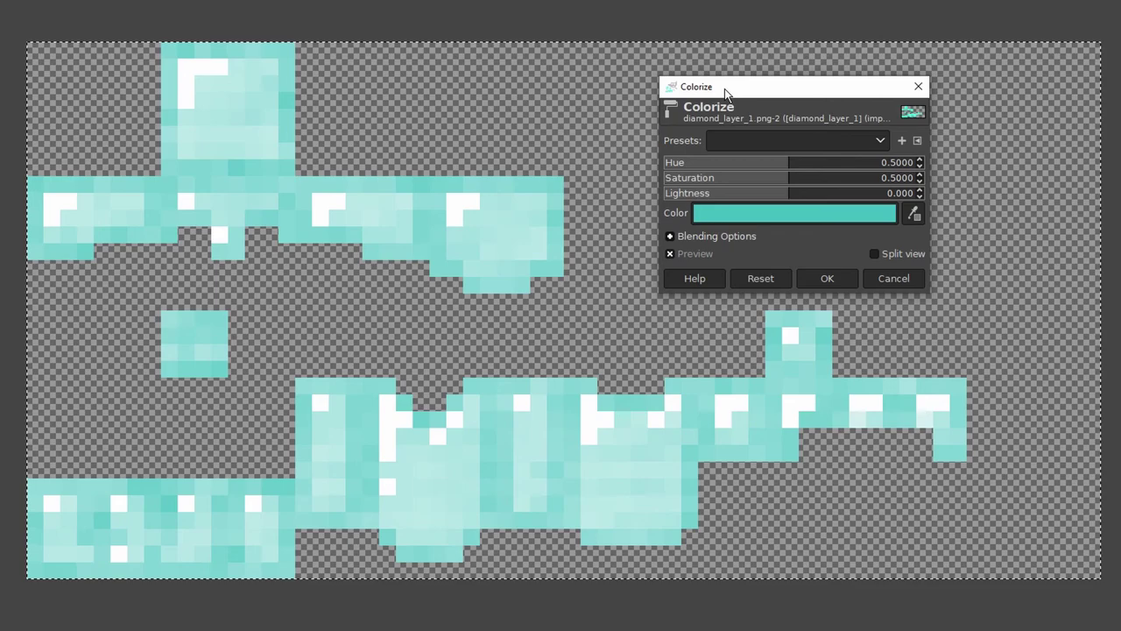
drag(725, 89, 692, 89)
click(881, 85)
- Open the Colorize adjustment for the diamond_layer_1.png layer and place its dialog over the canvas
right_click(571, 249)
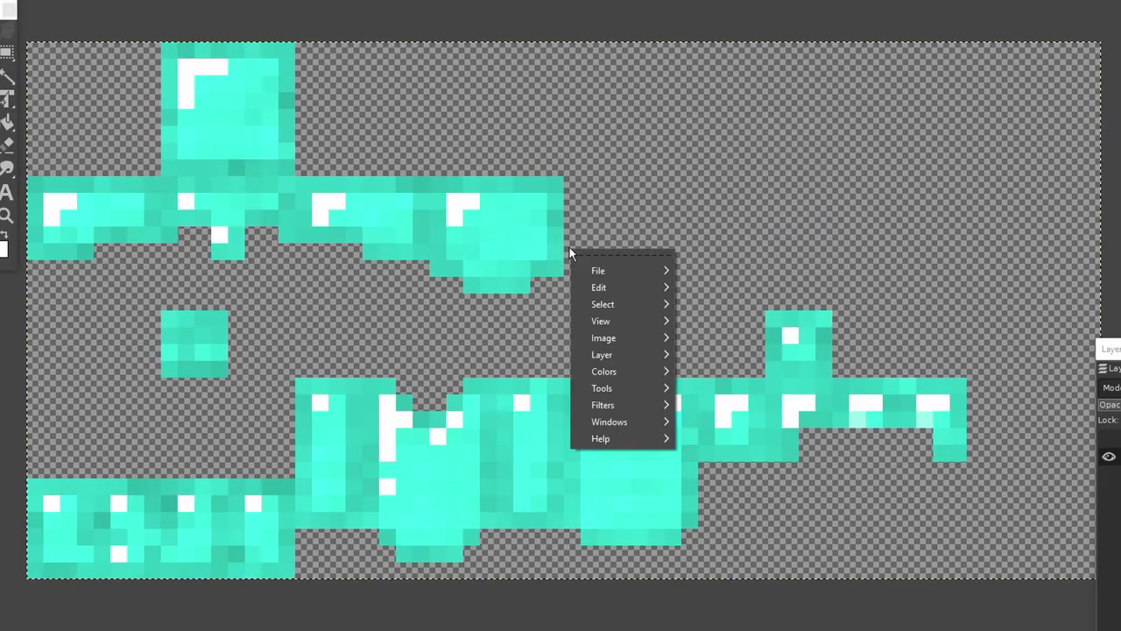
mouse_move(626, 374)
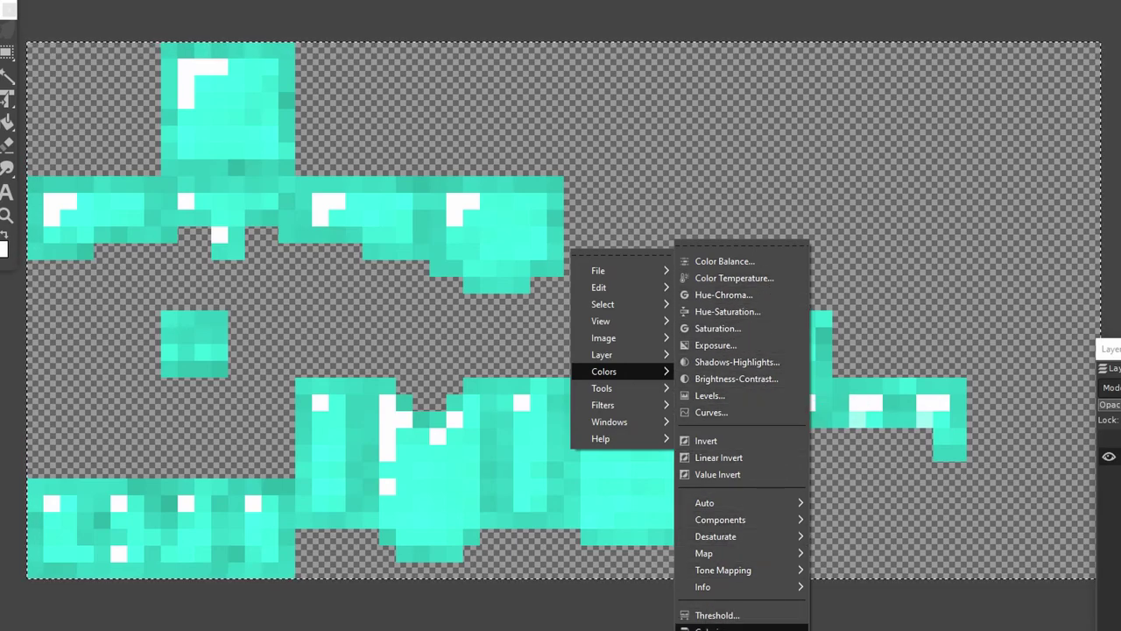
click(711, 628)
drag(747, 87, 628, 144)
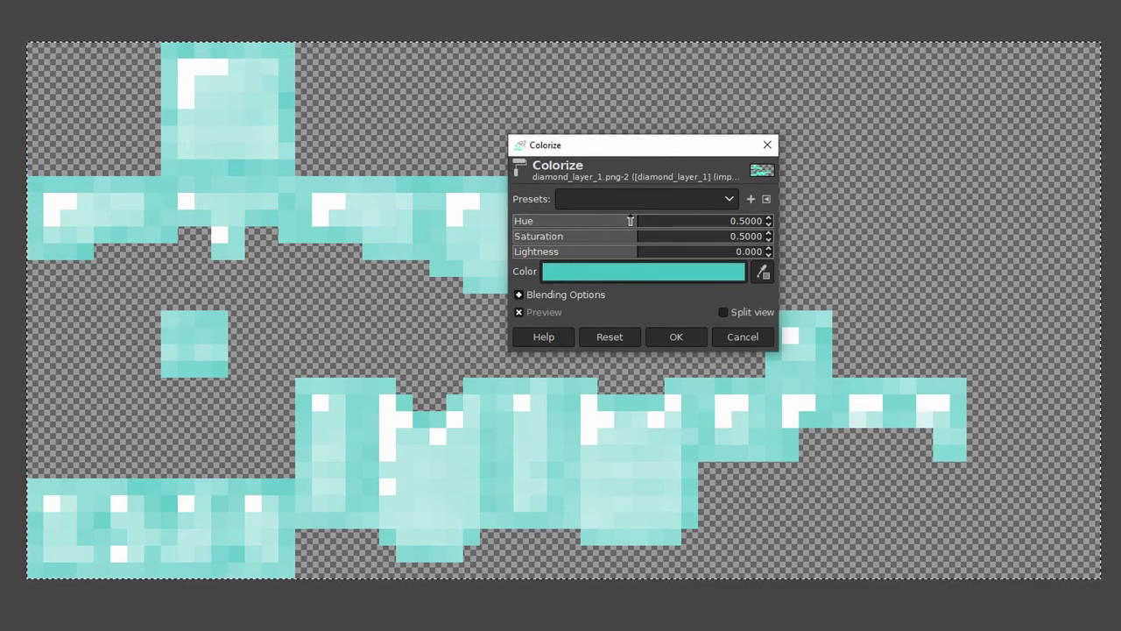
- Try a yellow-green colorization of the armor with hue 0.2064 and saturation 0.9651
drag(586, 220, 616, 220)
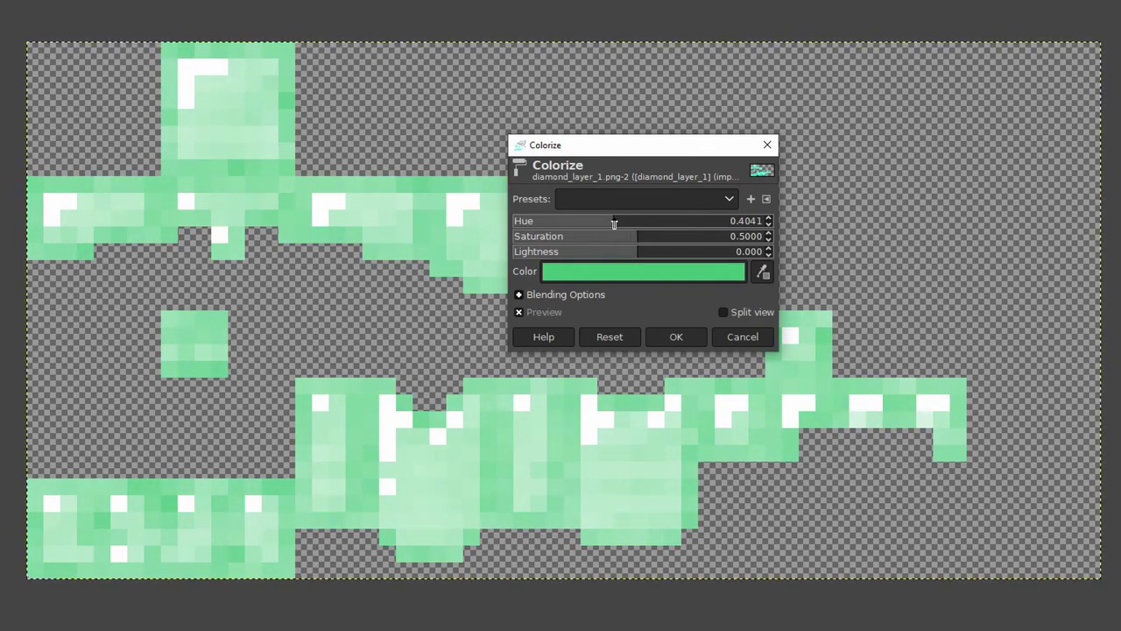
drag(614, 224, 574, 219)
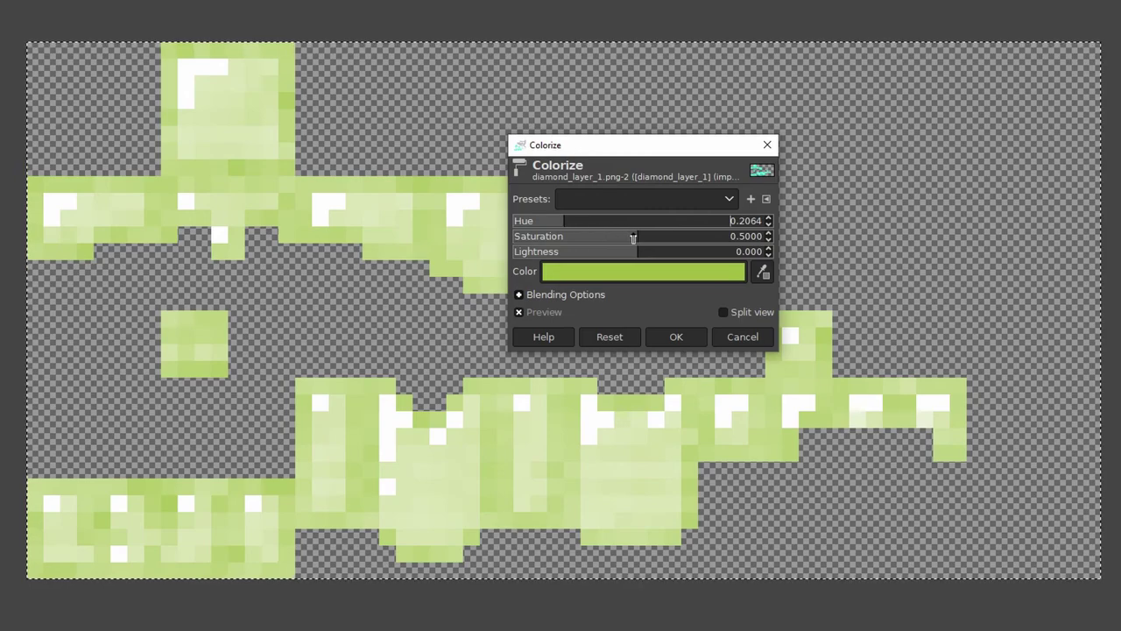
drag(623, 237, 546, 233)
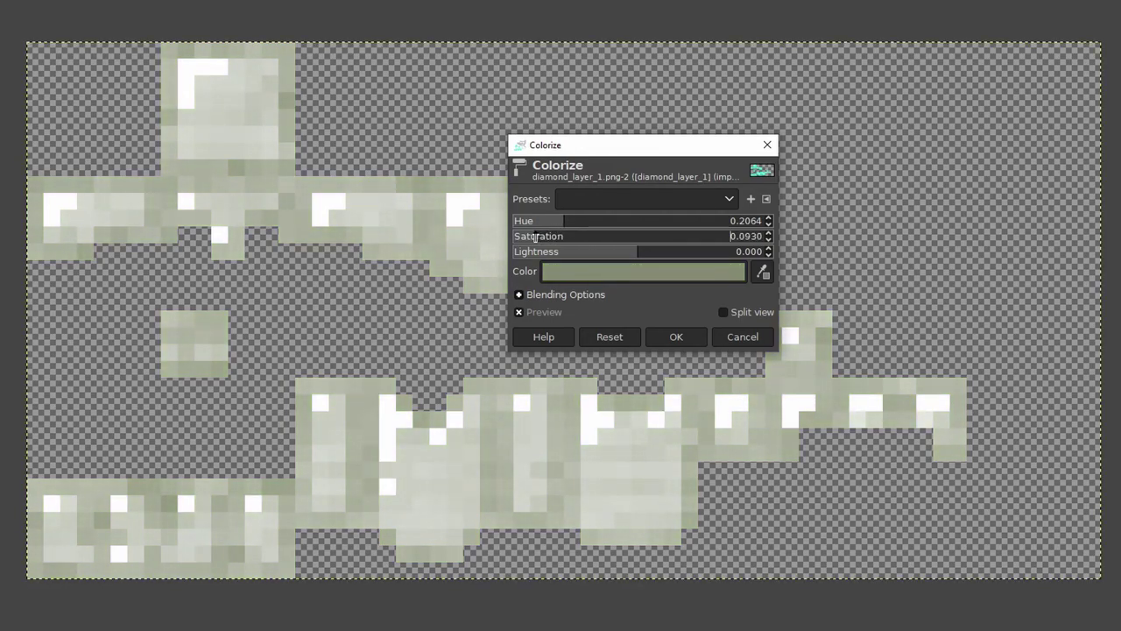
drag(535, 237, 721, 236)
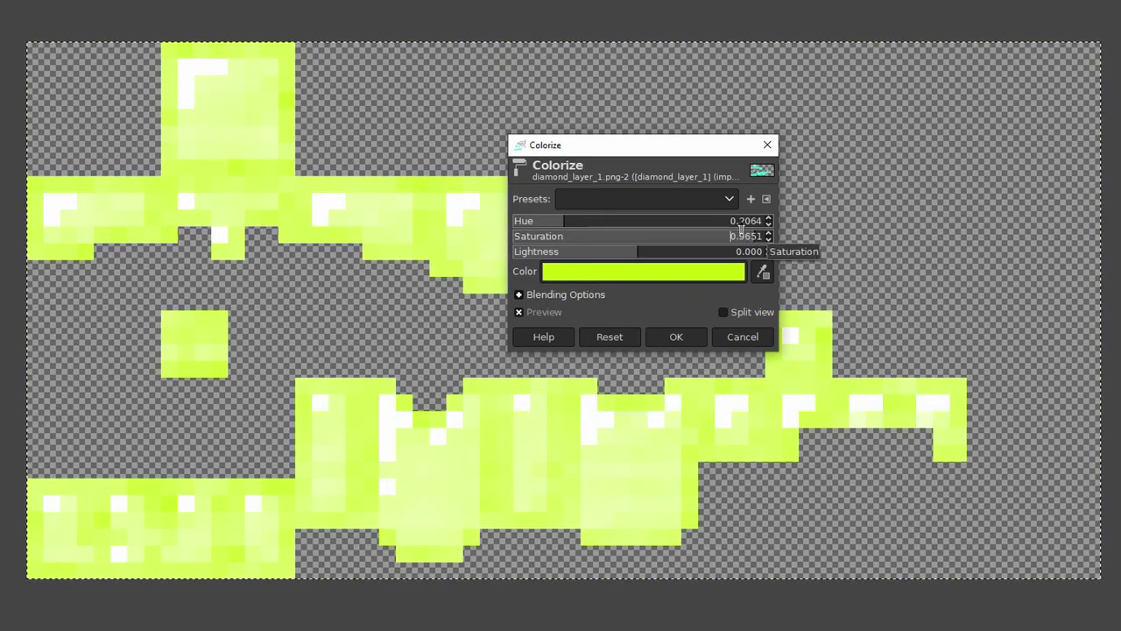
- Colorize the armor purple with hue about 0.706, saturation about 0.654 and lightness about -0.05, and overwrite diamond_layer_1.png
drag(648, 151, 968, 74)
drag(1020, 154, 951, 156)
drag(871, 140, 1008, 143)
mouse_move(937, 163)
mouse_down()
mouse_move(994, 160)
mouse_move(948, 173)
mouse_up()
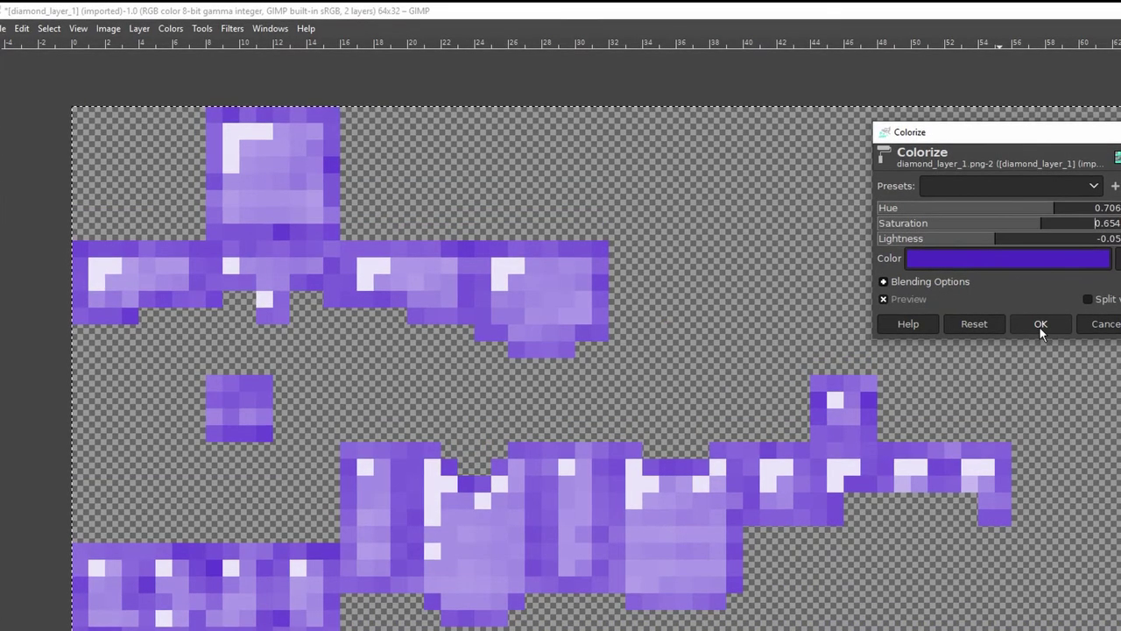
click(996, 260)
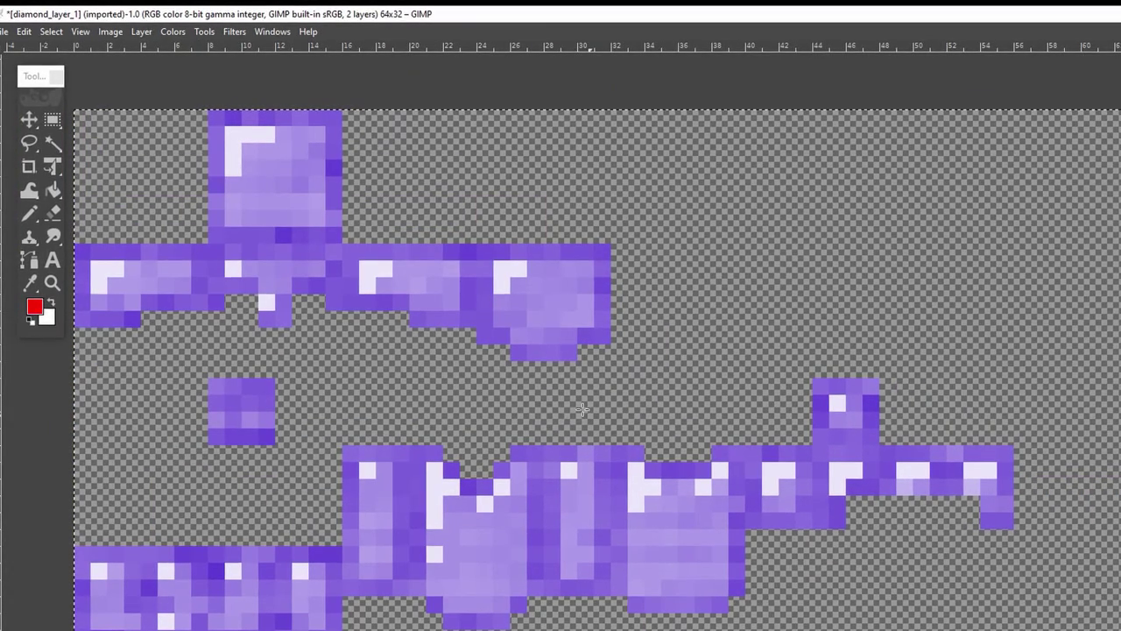
click(2, 35)
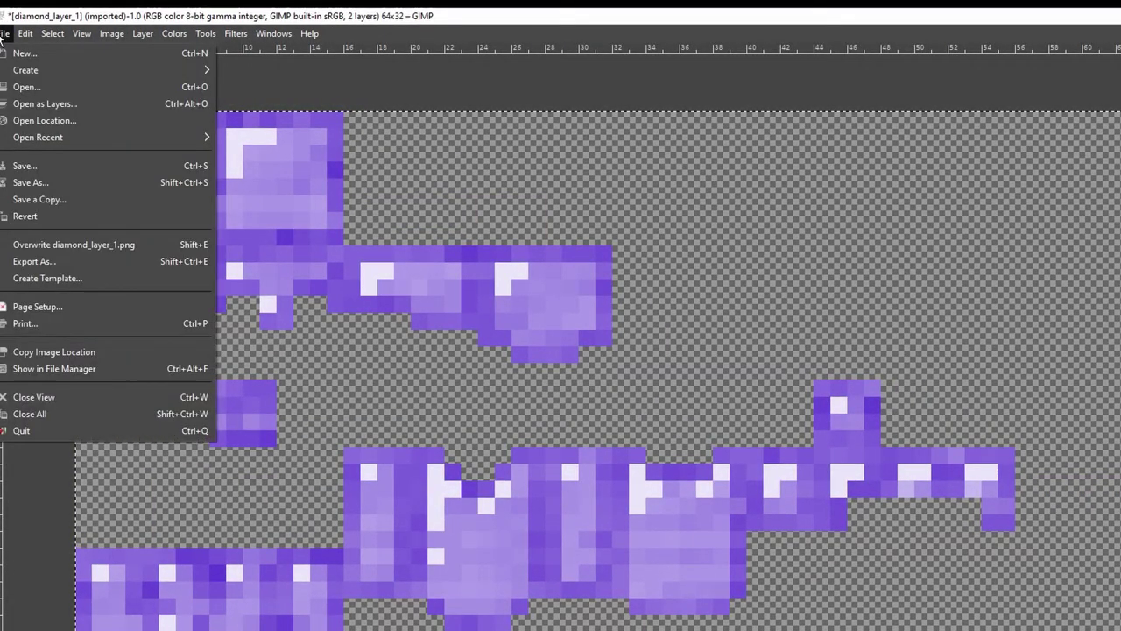
click(100, 248)
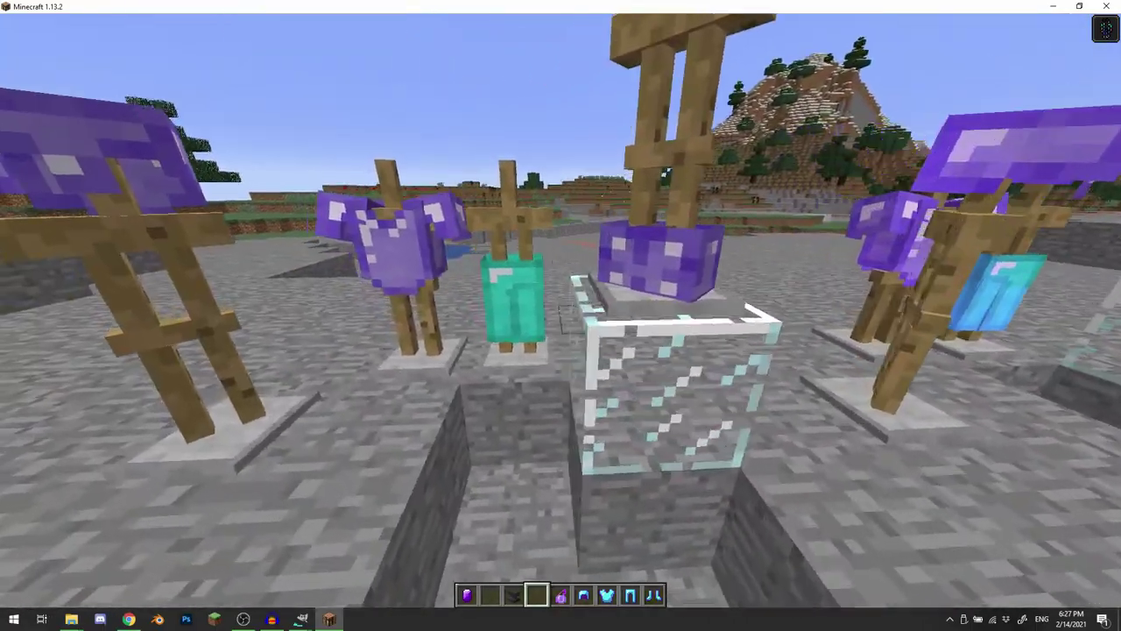
- Walk around the armor stands in Minecraft and examine the helmet, chestplate, boots and leggings textures up close
key(w)
key(s)
key(a)
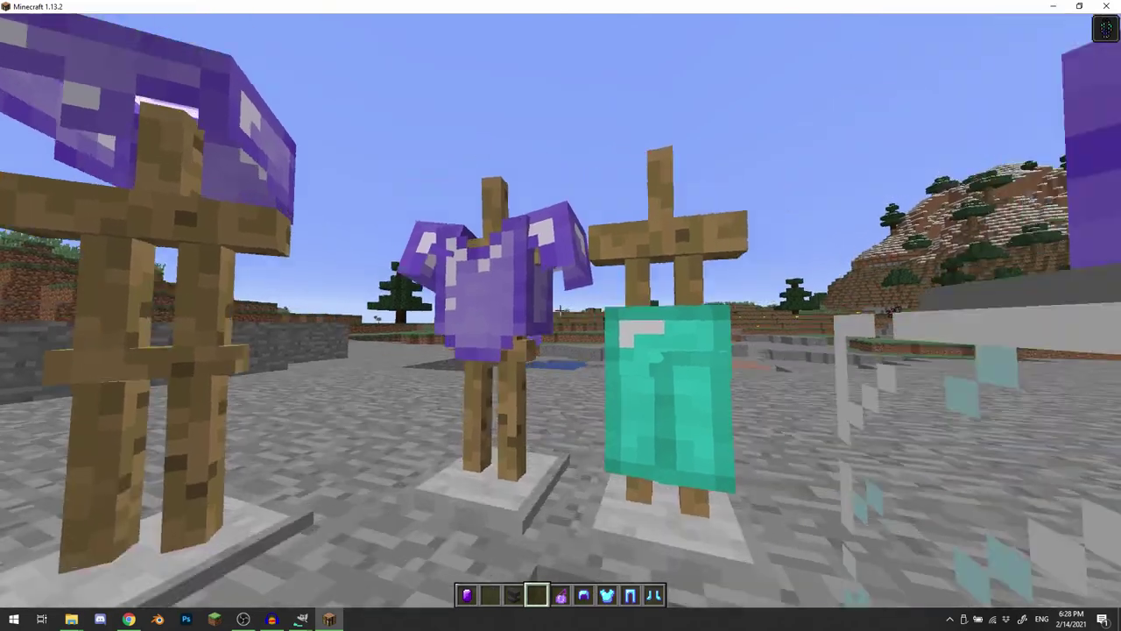
key(space)
key(w)
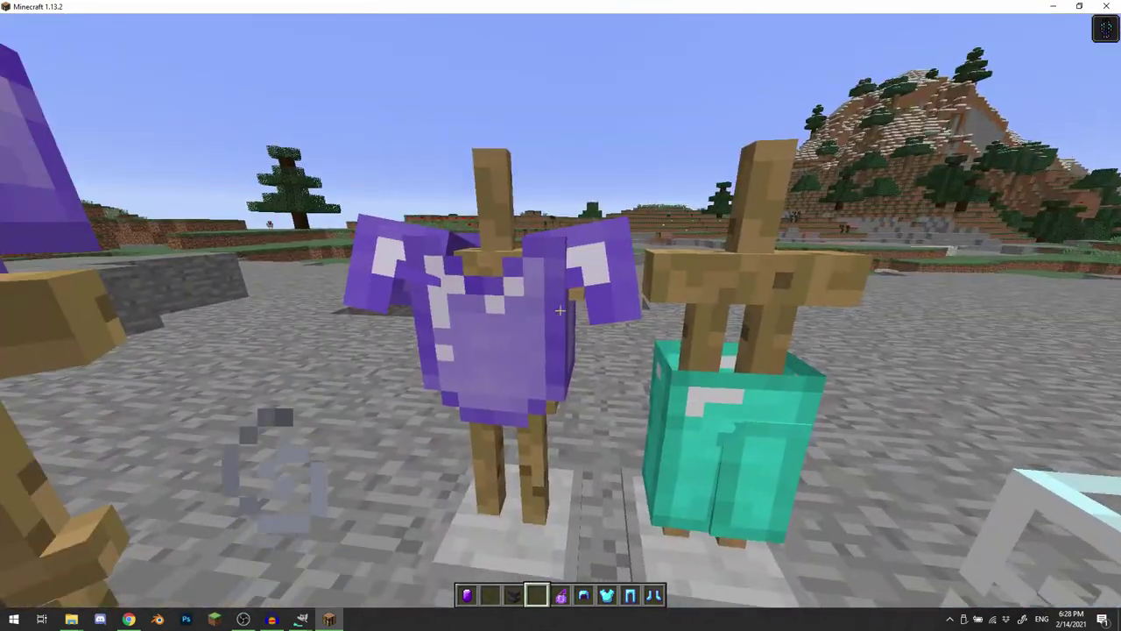
key(s)
key(d)
key(s)
key(d)
key(w)
key(w)
key(s)
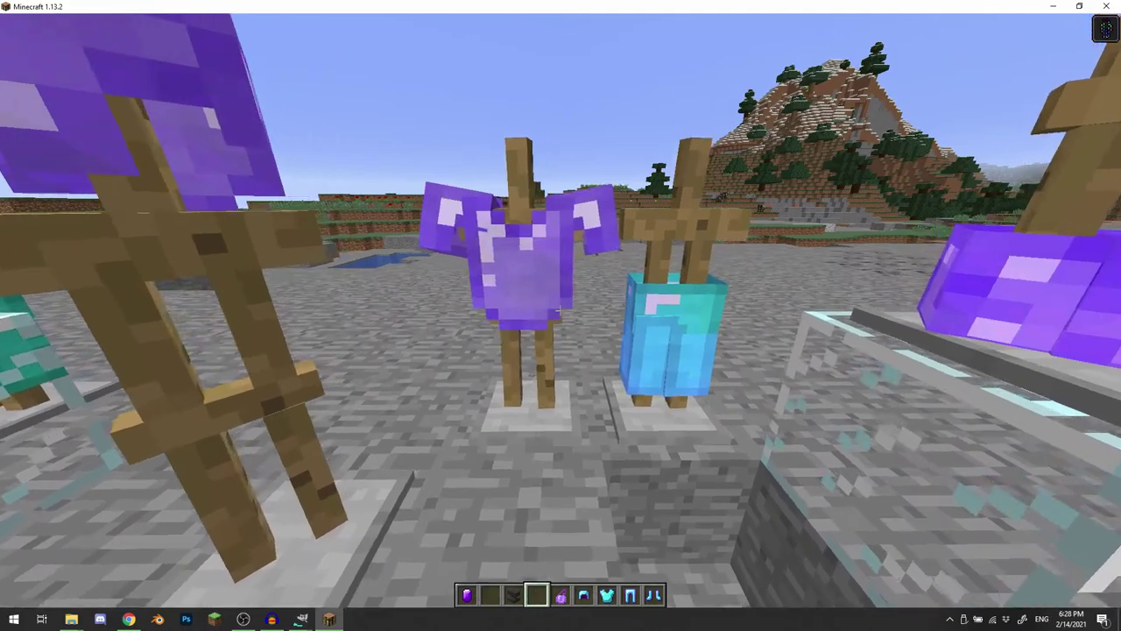
key(w)
key(s)
key(s)
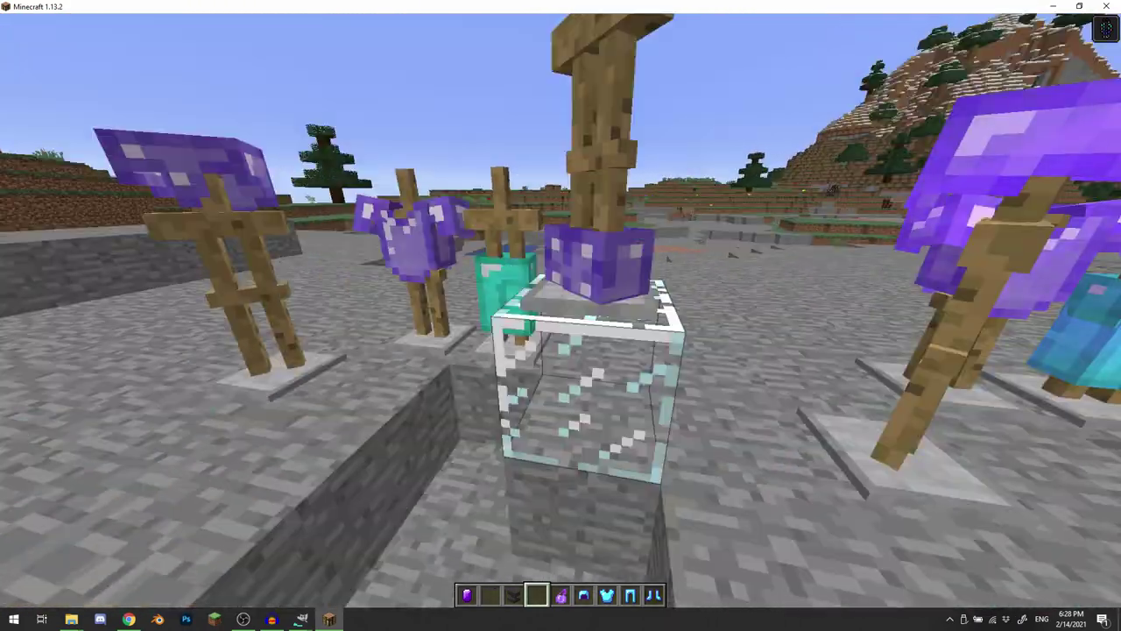
key(w)
key(s)
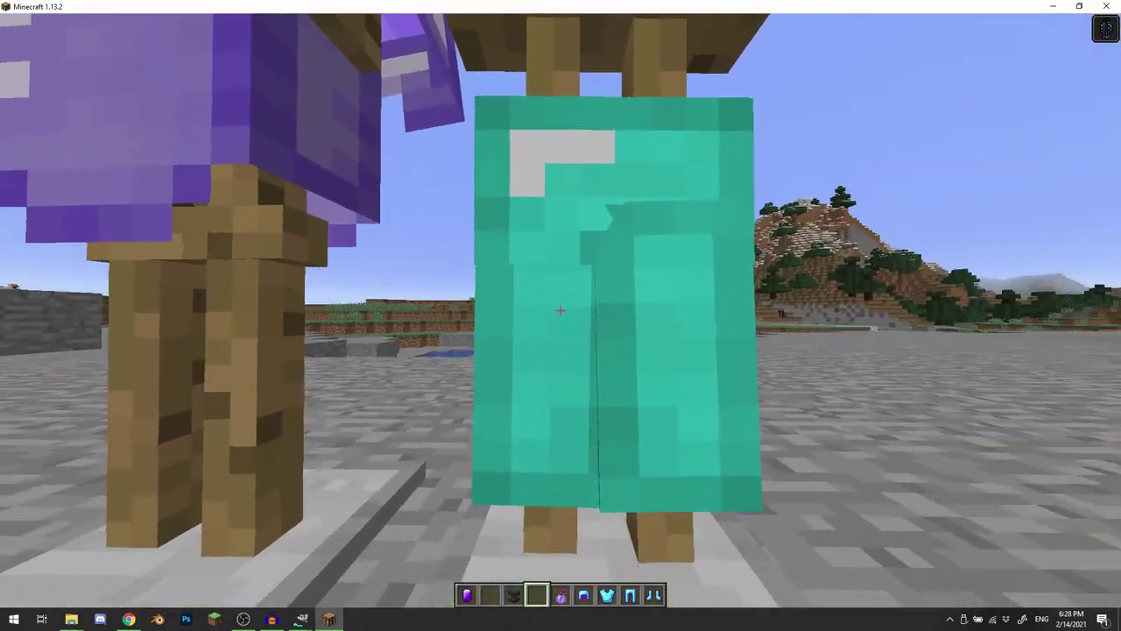
- Switch to the diamond_layer_2 image in GIMP and recolor its leggings texture purple by repeating the last Colorize filter
key(s)
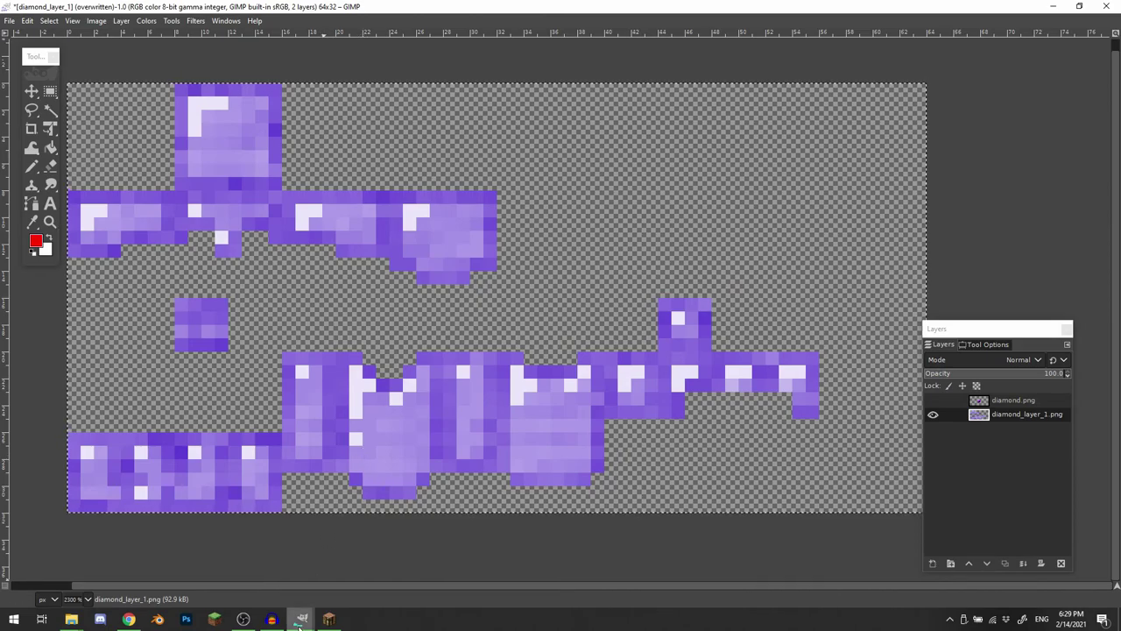
mouse_move(300, 619)
click(229, 565)
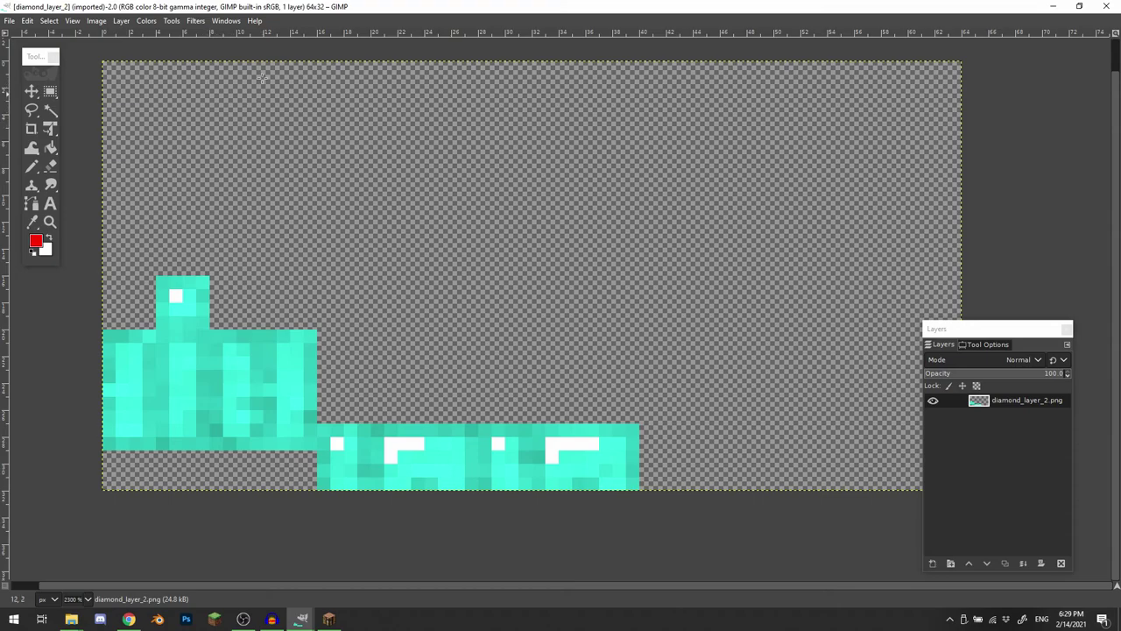
click(201, 21)
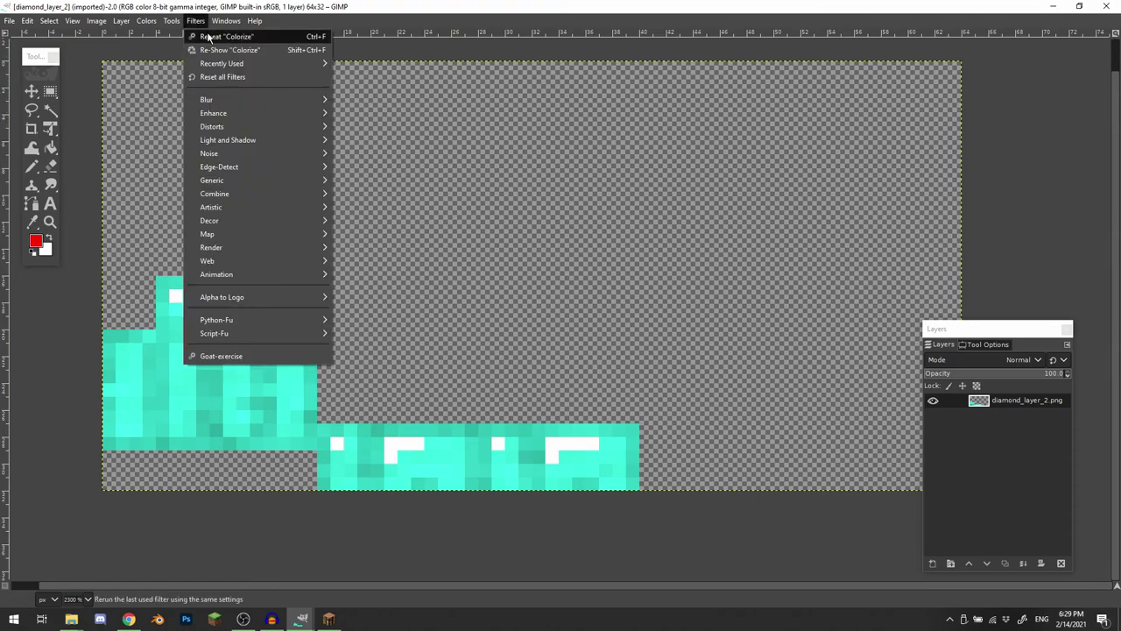
click(208, 35)
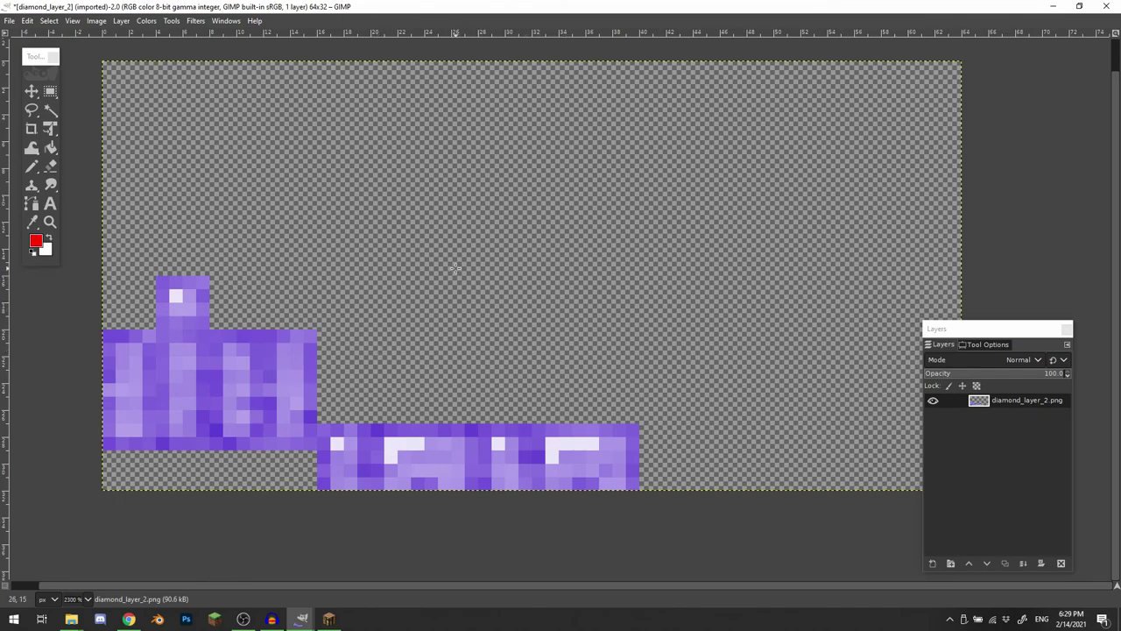
- Switch to the diamond_layer_1 image and darken its armor with Brightness-Contrast, using brightness -33 and contrast 10
key(alt+Tab)
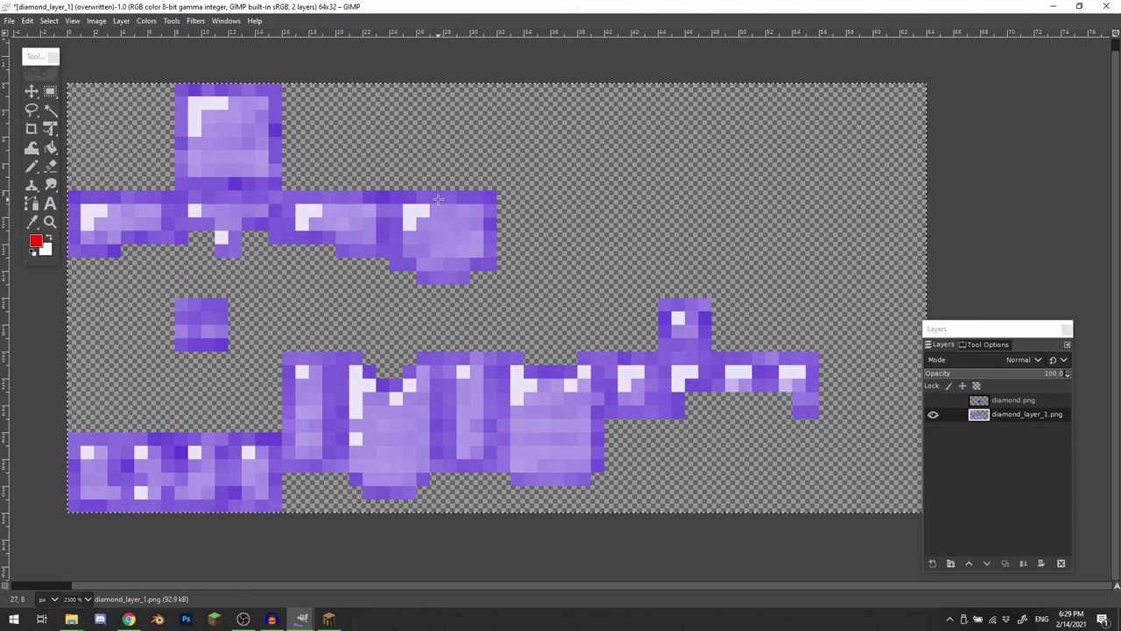
key(r)
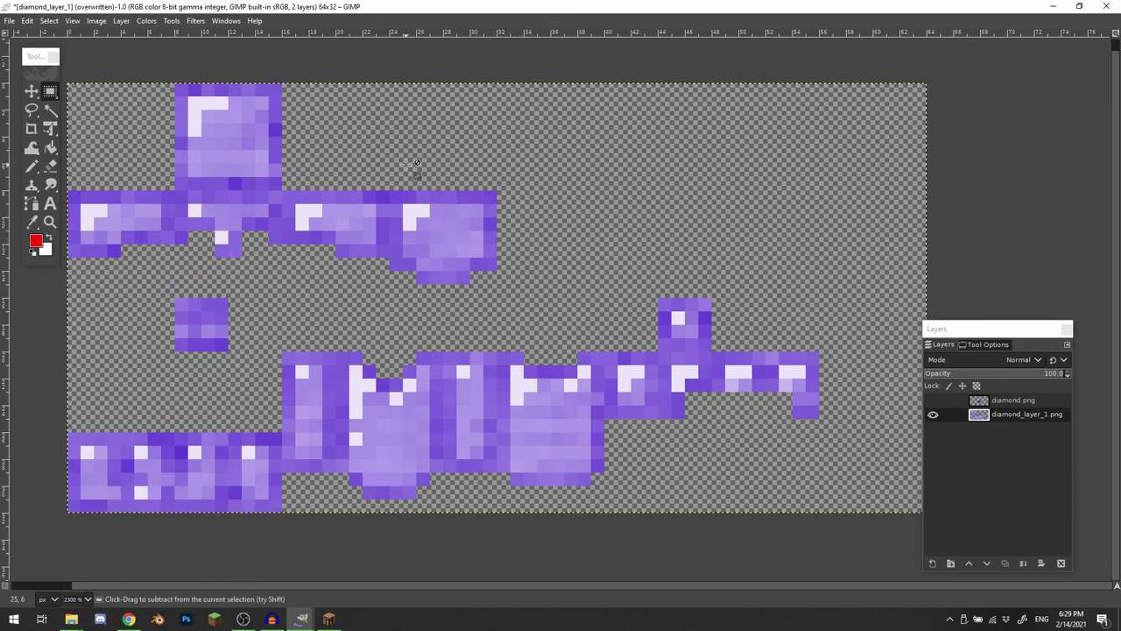
click(197, 21)
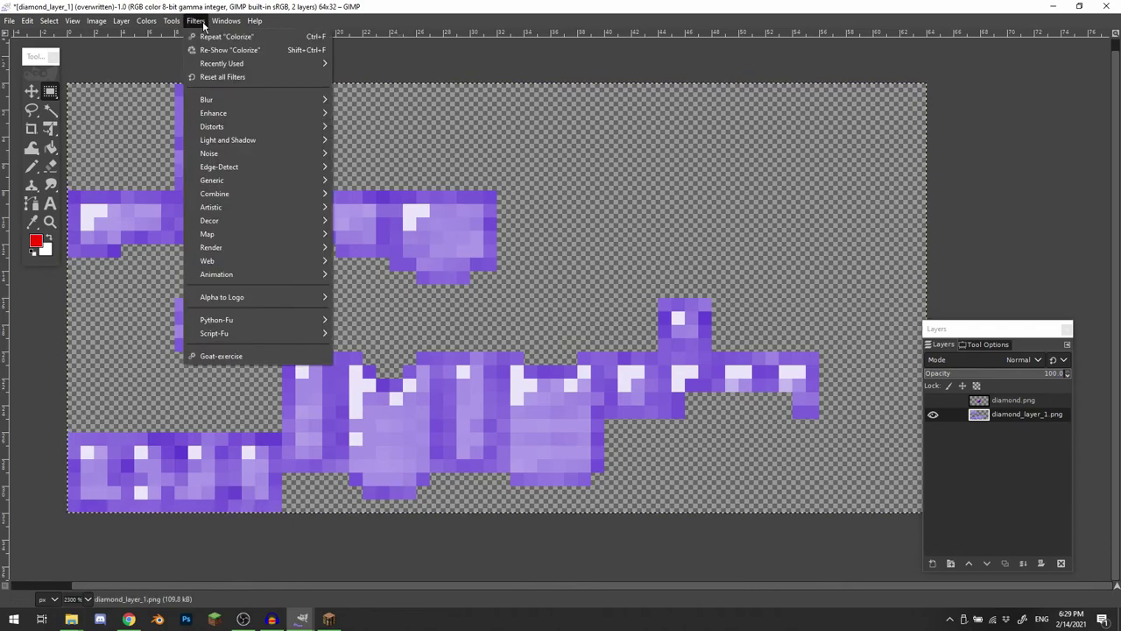
key(Escape)
right_click(333, 211)
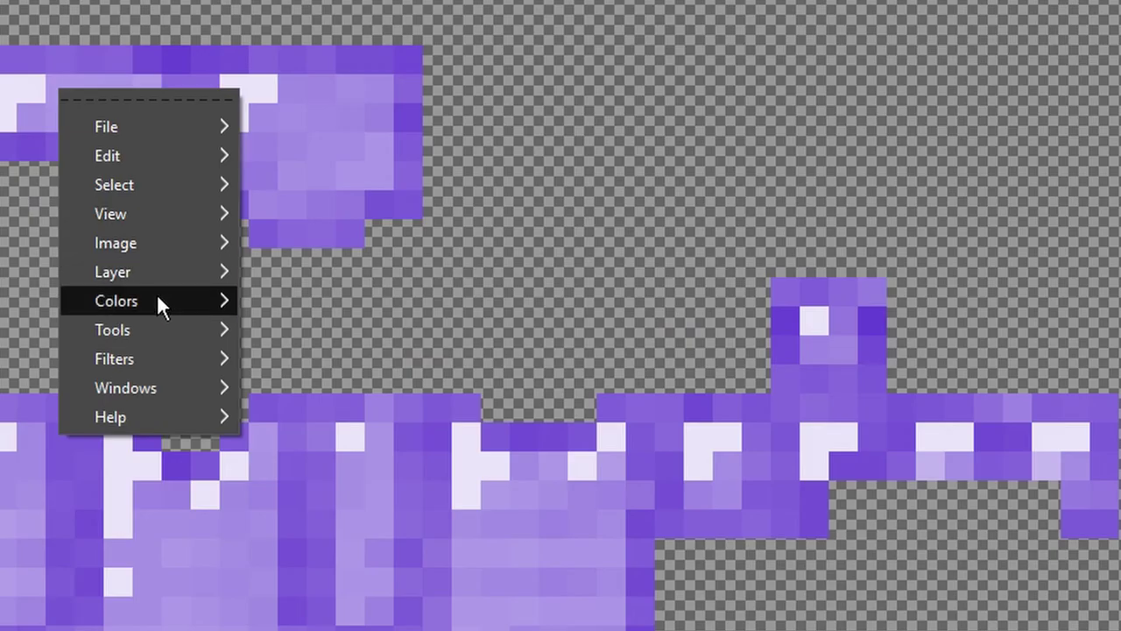
mouse_move(158, 298)
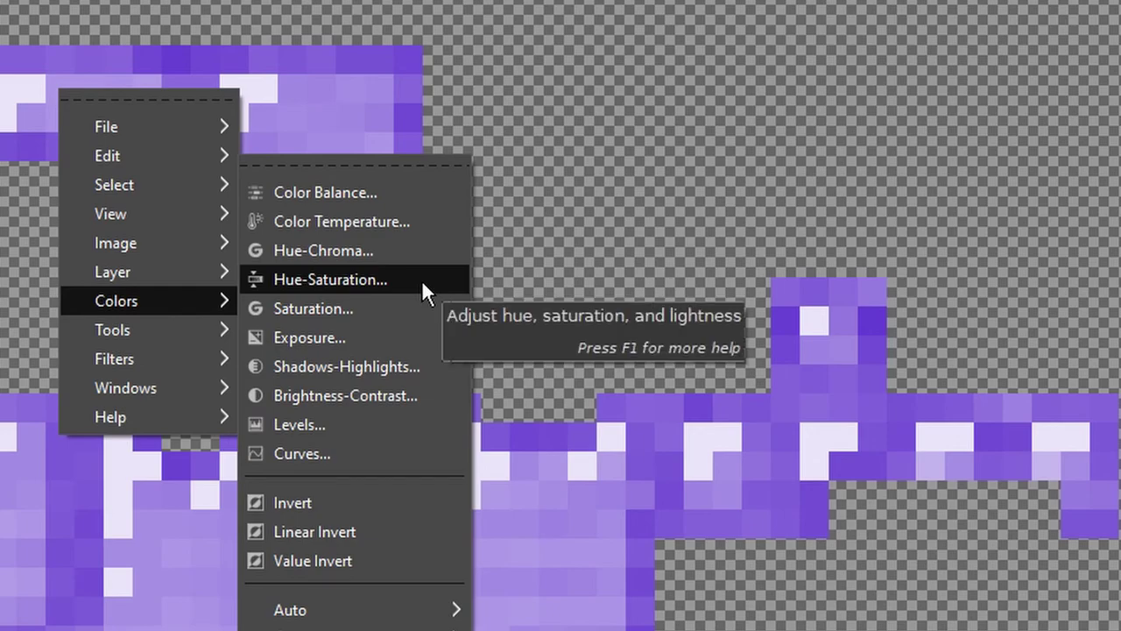
click(424, 396)
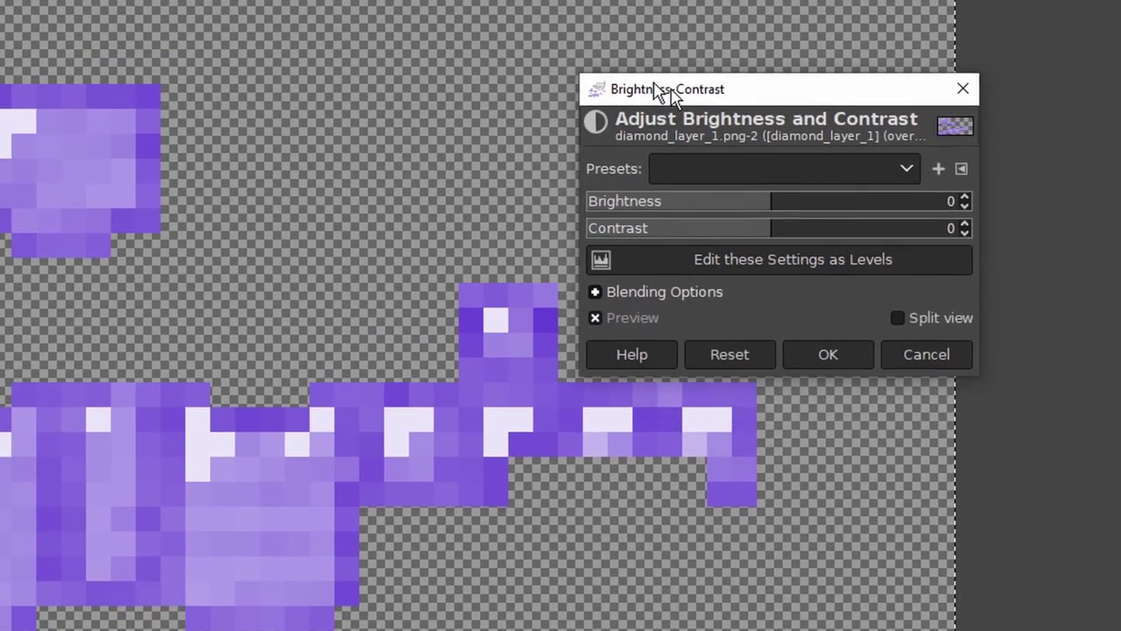
drag(631, 80, 573, 62)
drag(683, 181, 706, 198)
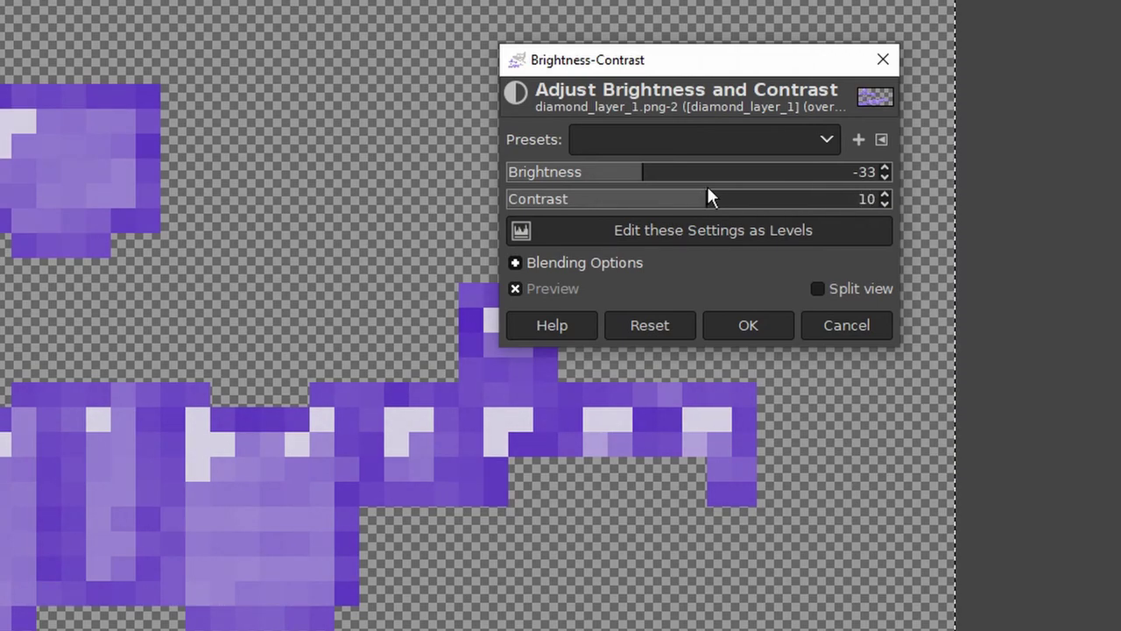
click(725, 333)
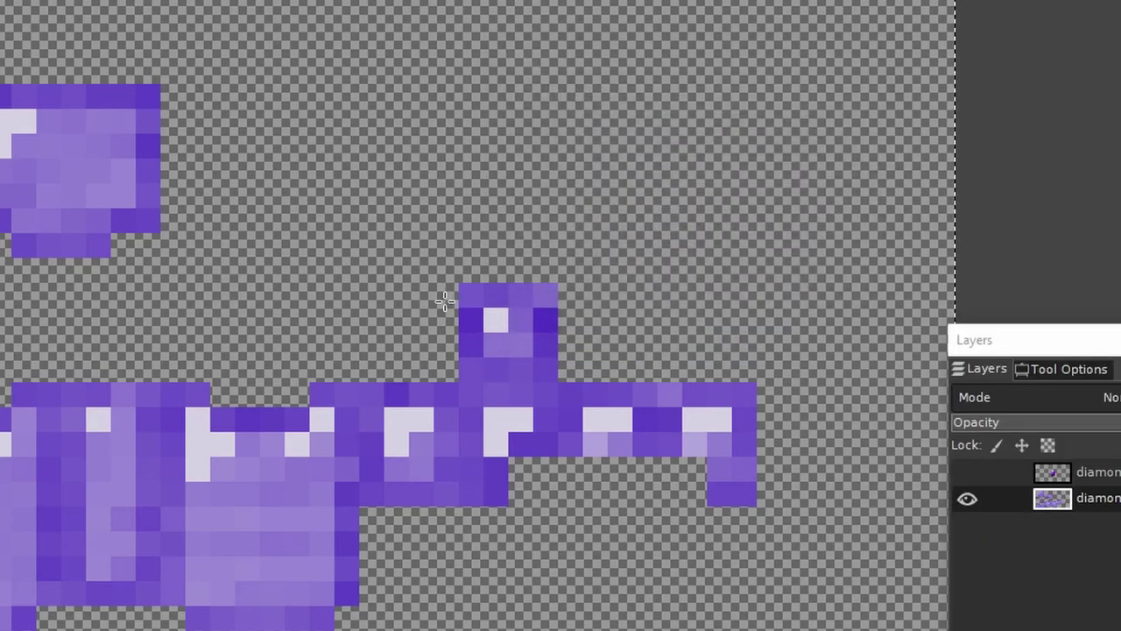
- Make white the foreground color and paint the highlight pixels of the diamond_layer_1 armor pure white with the Pencil
scroll(4, 135, up, 4)
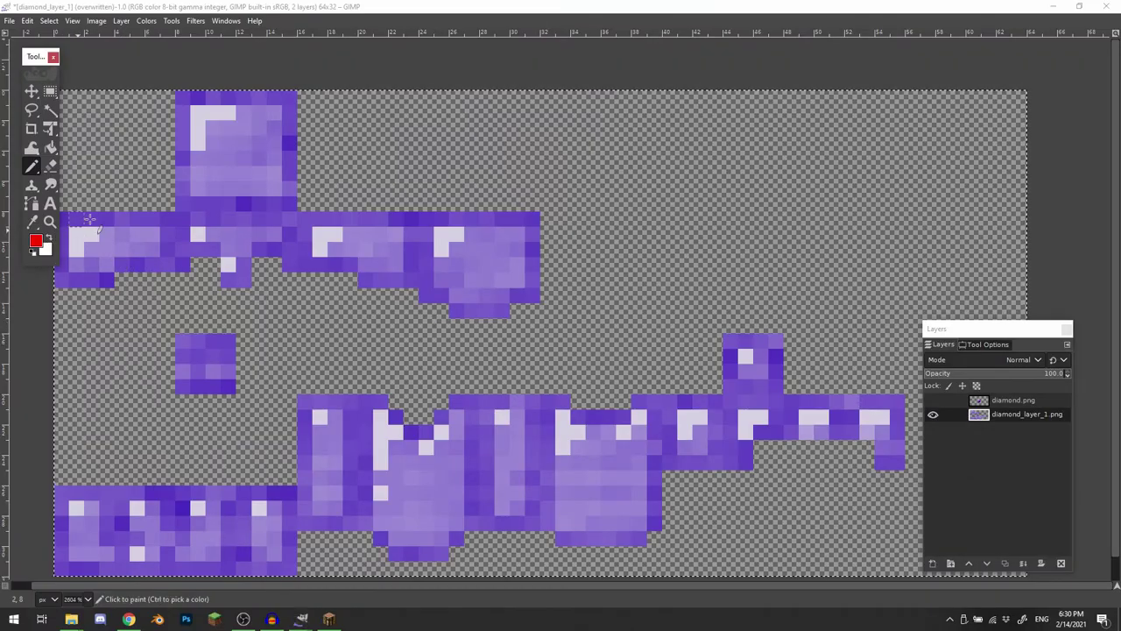
click(50, 238)
drag(198, 142, 211, 114)
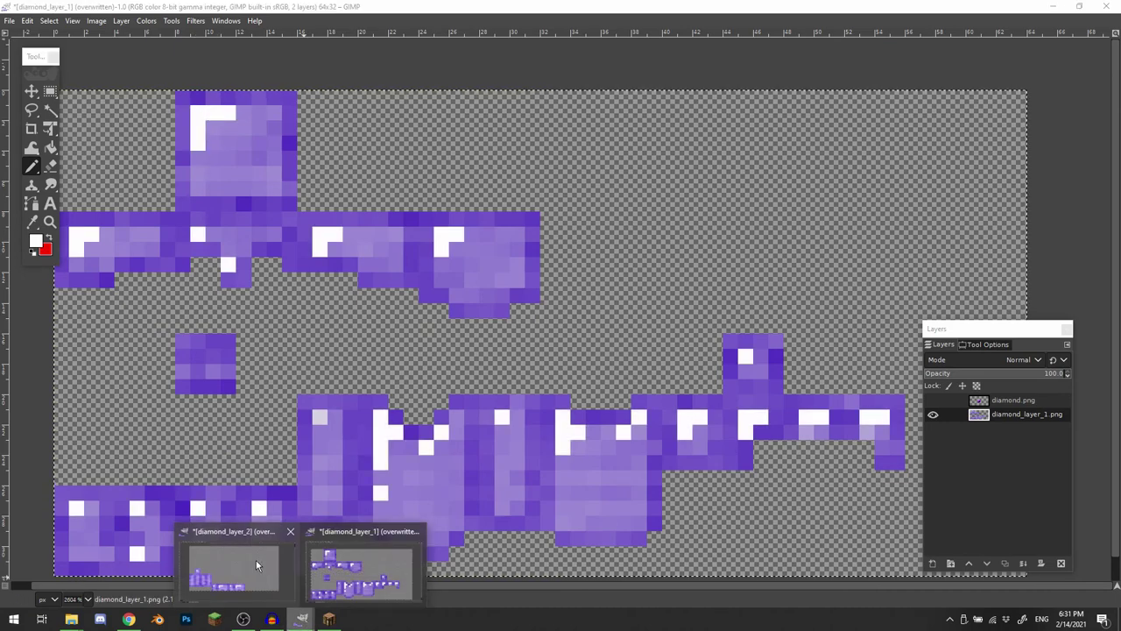
- Repeat the Brightness-Contrast filter on diamond_layer_2 and paint its highlight pixels pure white
click(256, 561)
click(195, 21)
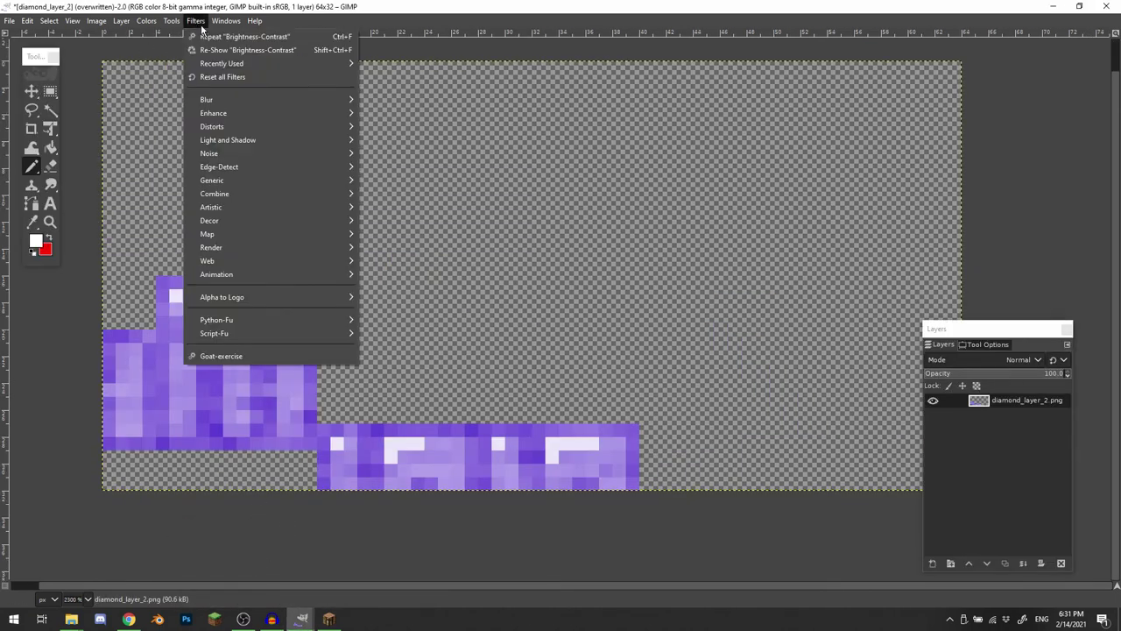
click(211, 35)
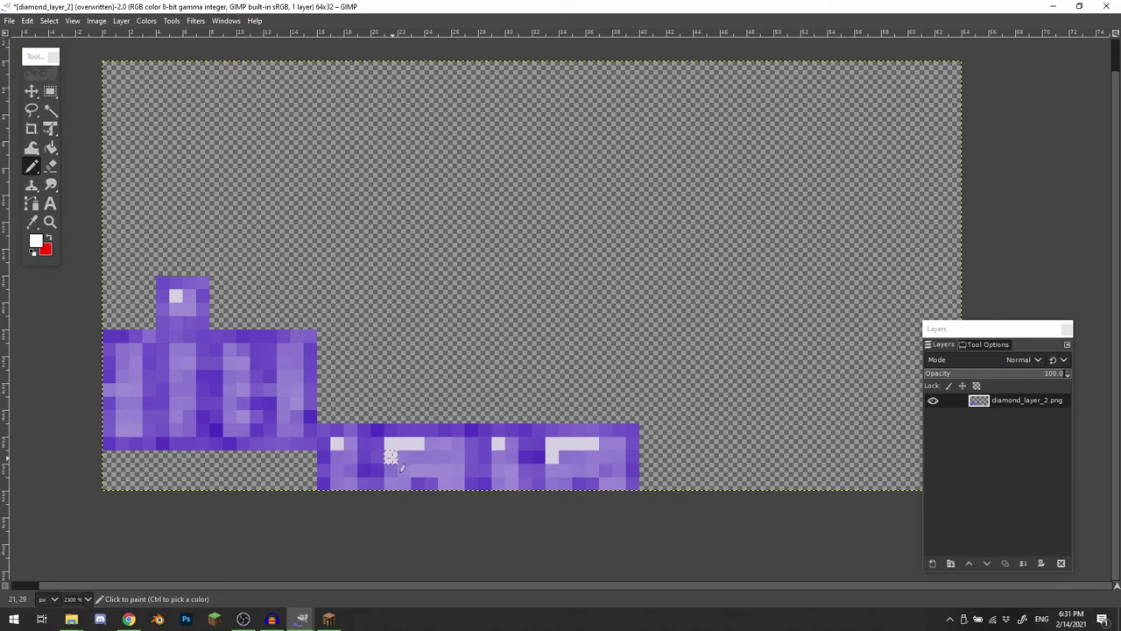
click(418, 444)
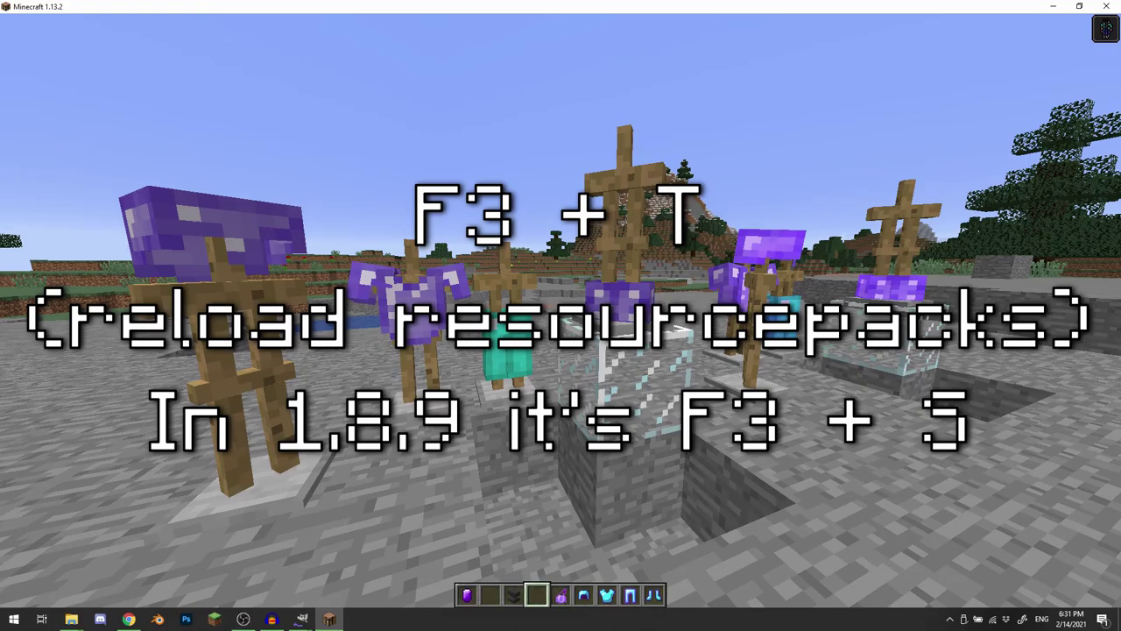
- Switch to Minecraft, reload the resource packs and put on the diamond armor set
key(F3+t)
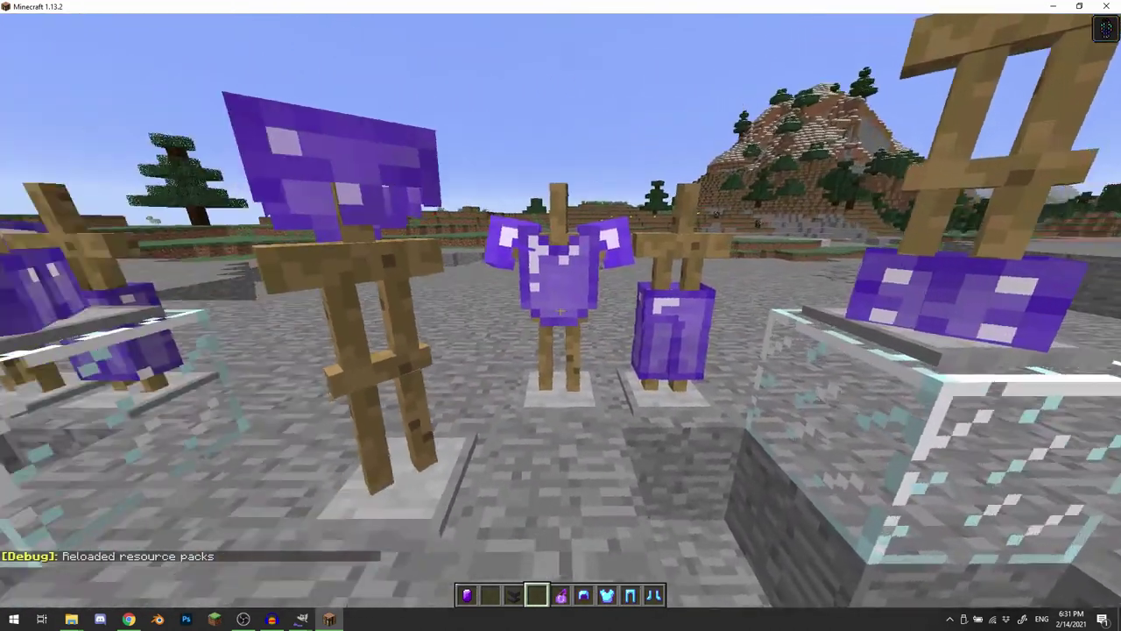
scroll(561, 316, down, 3)
scroll(561, 311, down, 2)
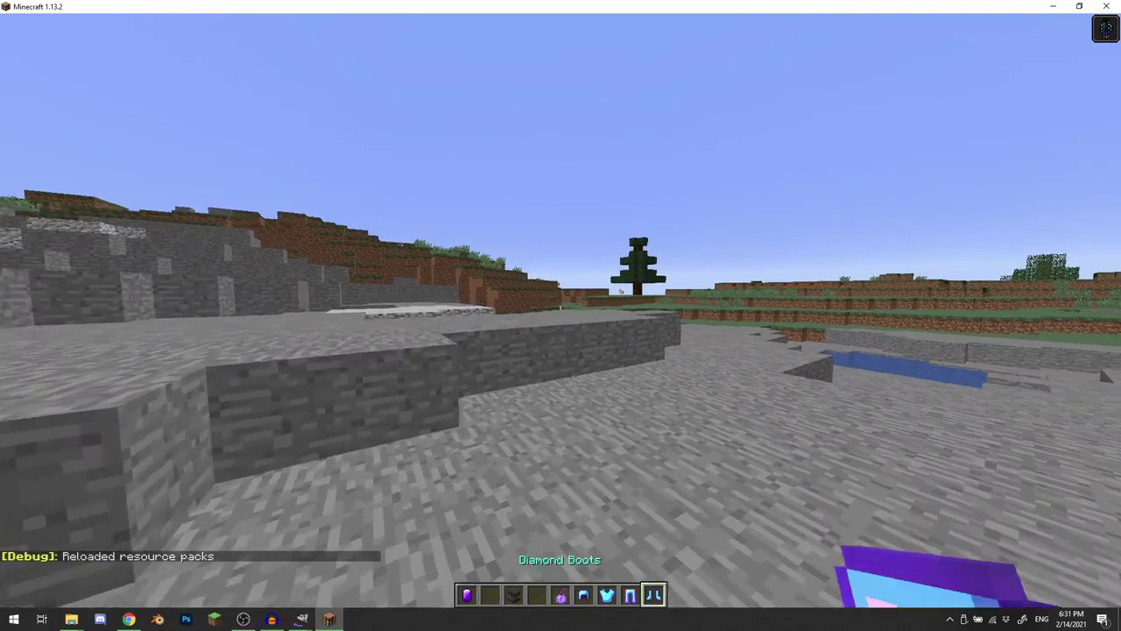
scroll(560, 312, up, 5)
- Examine the worn armor on the player character in the third-person views and return to first person
key(F5)
key(F5)
key(w)
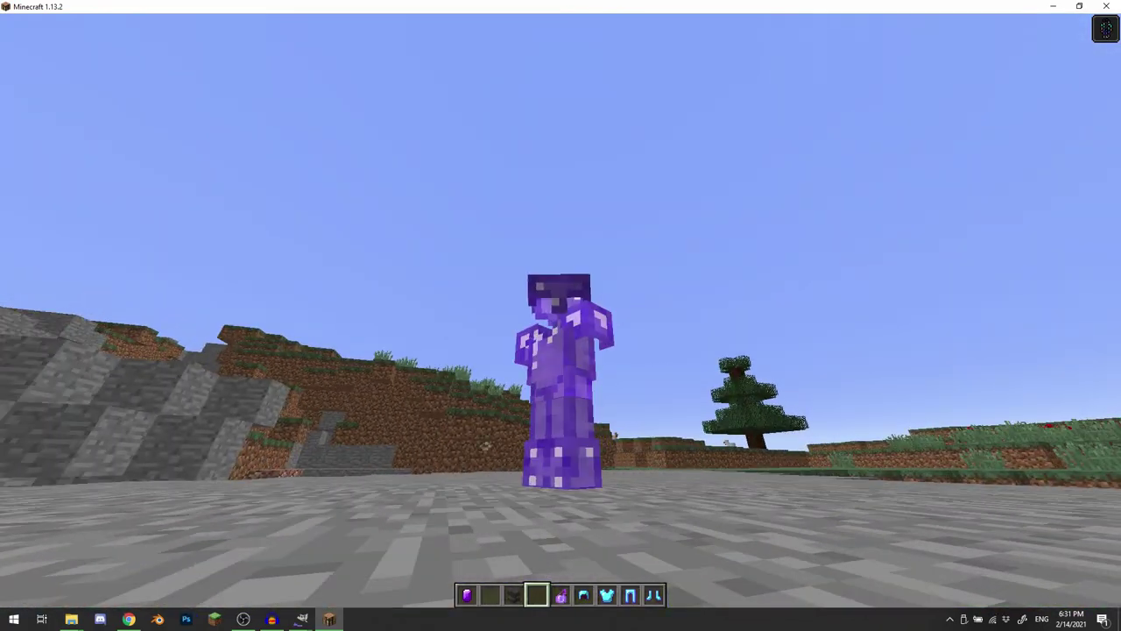
key(F5)
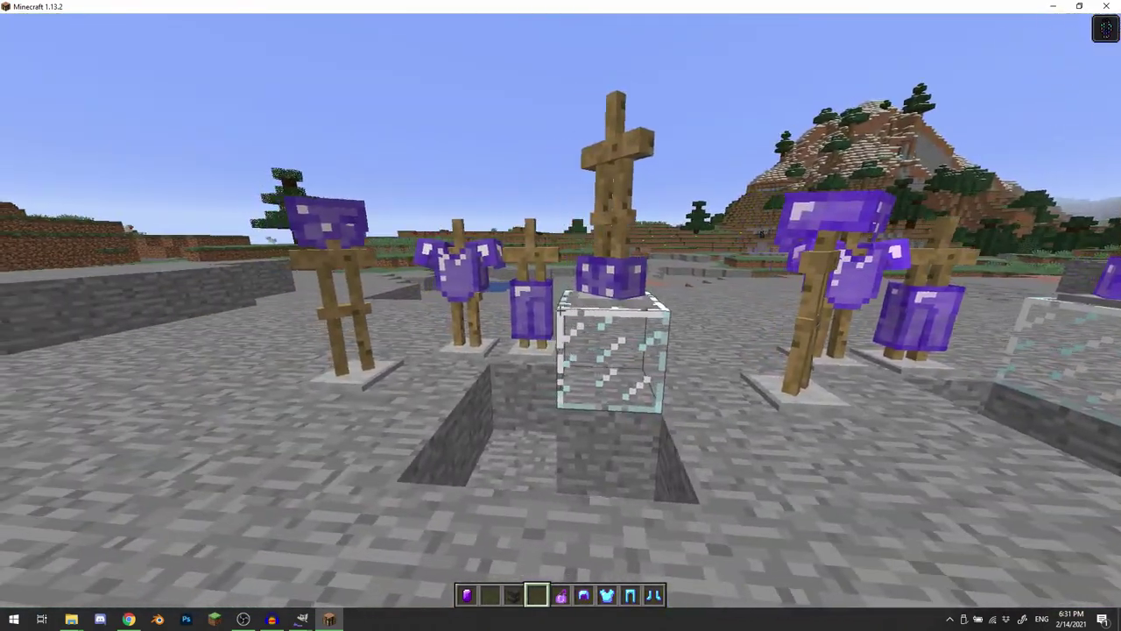
- Walk around the two groups of armor stands and compare the recolored helmets, chestplates, leggings and boots
key(w)
key(s)
key(space)
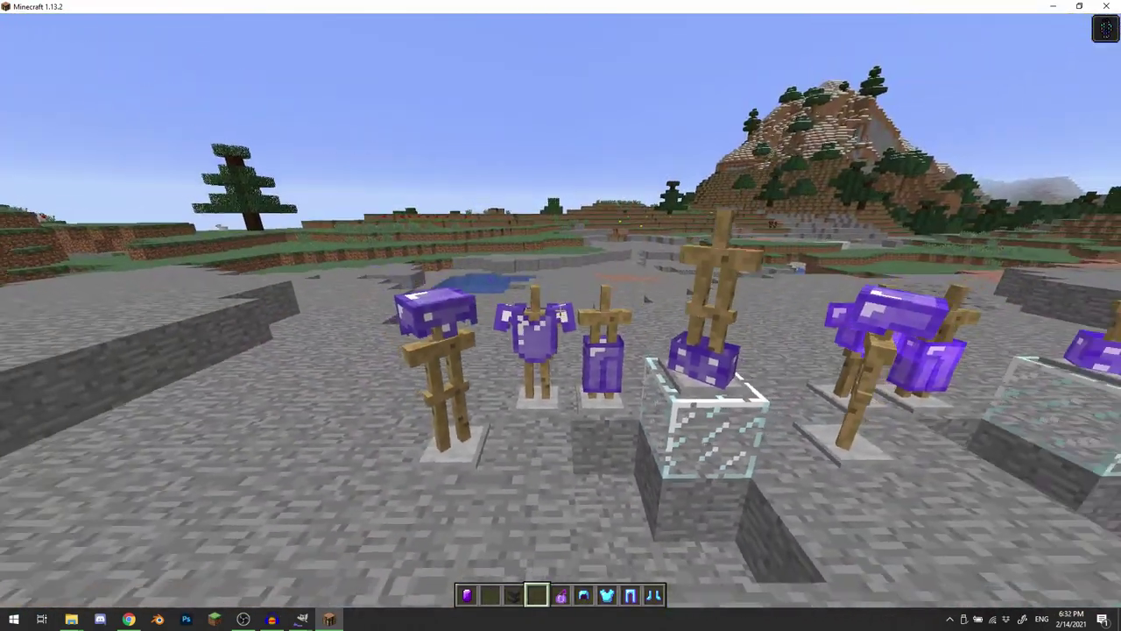
key(s)
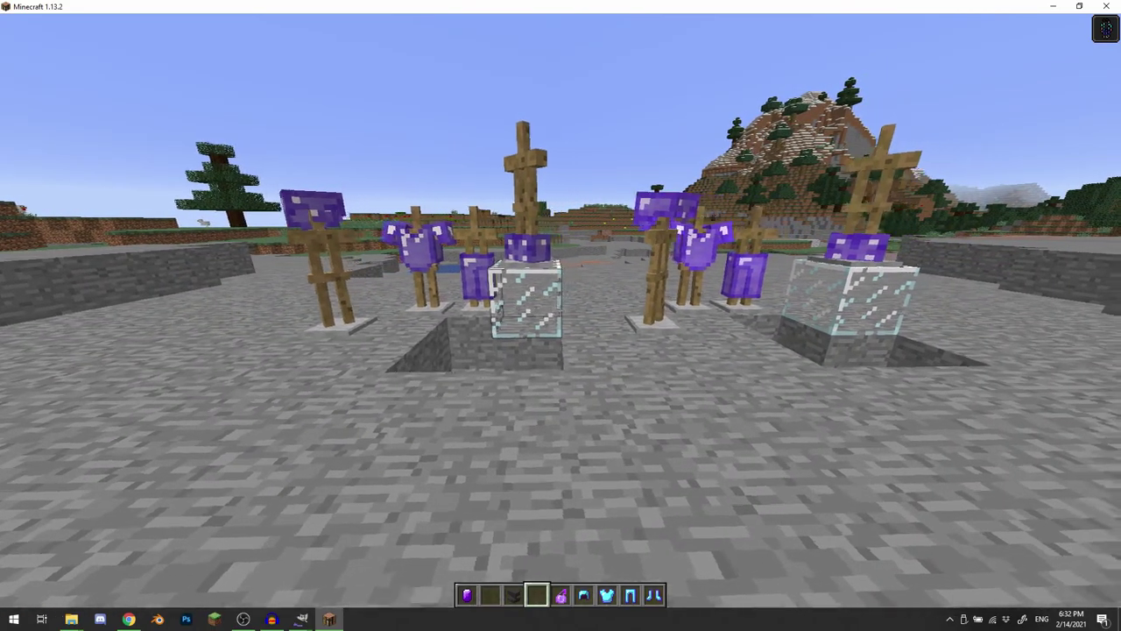
key(w)
key(s)
key(w)
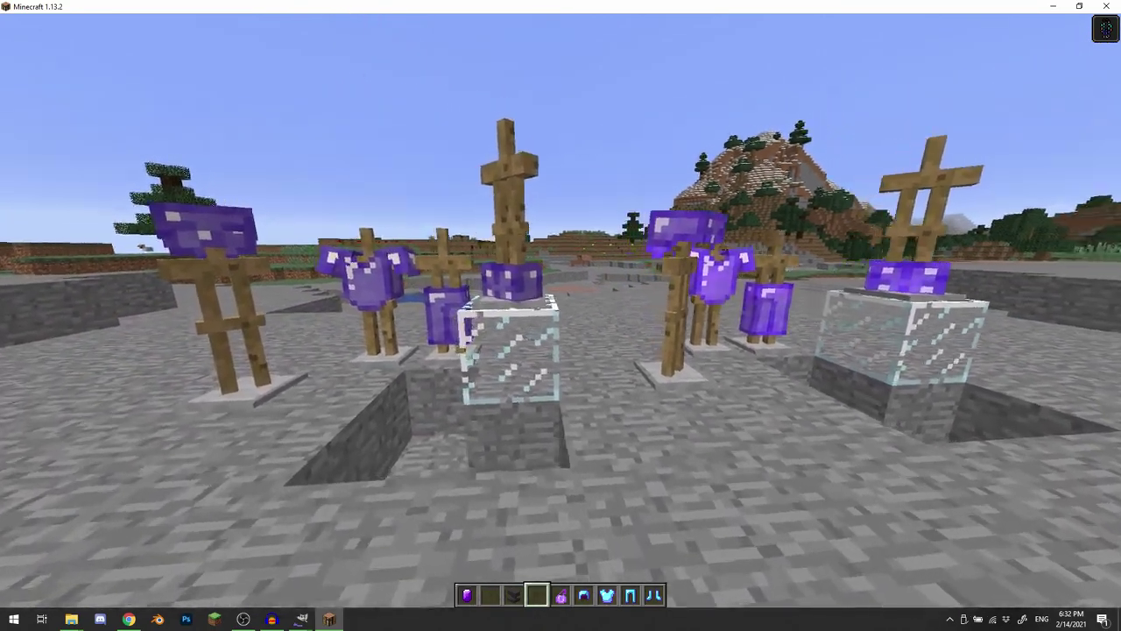
key(a)
key(s)
key(d)
key(a)
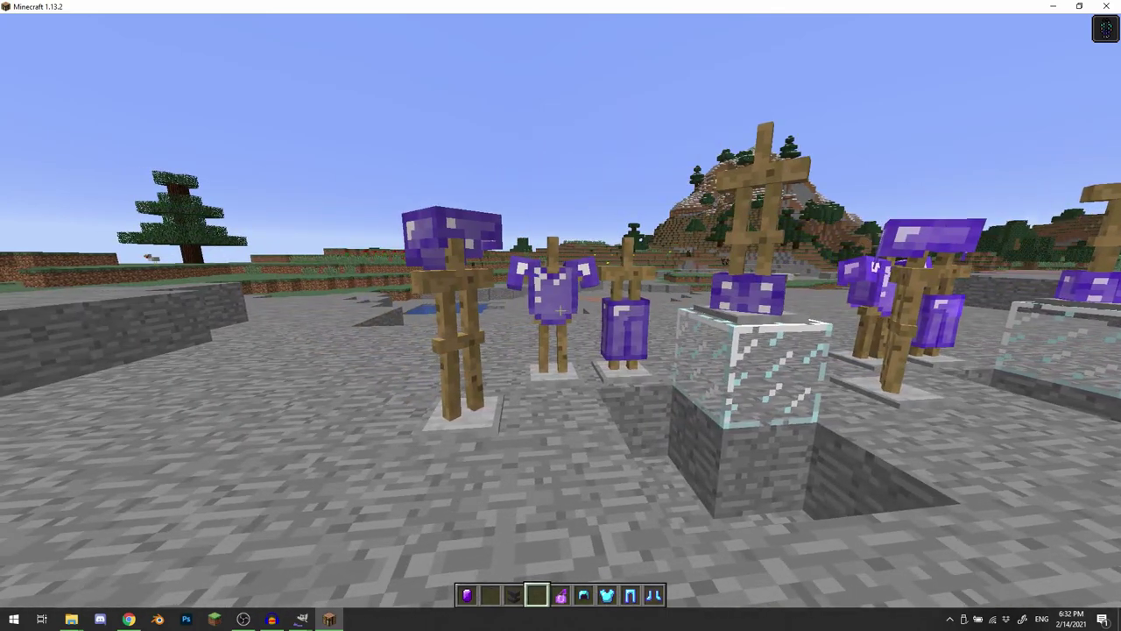
key(w)
key(s)
key(d)
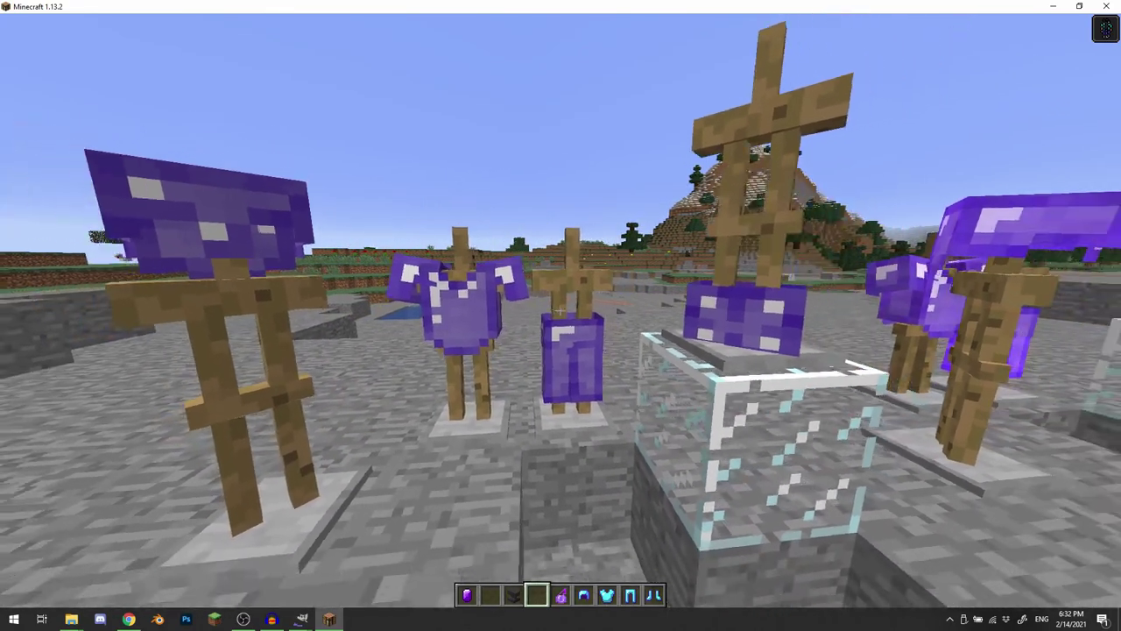
key(w)
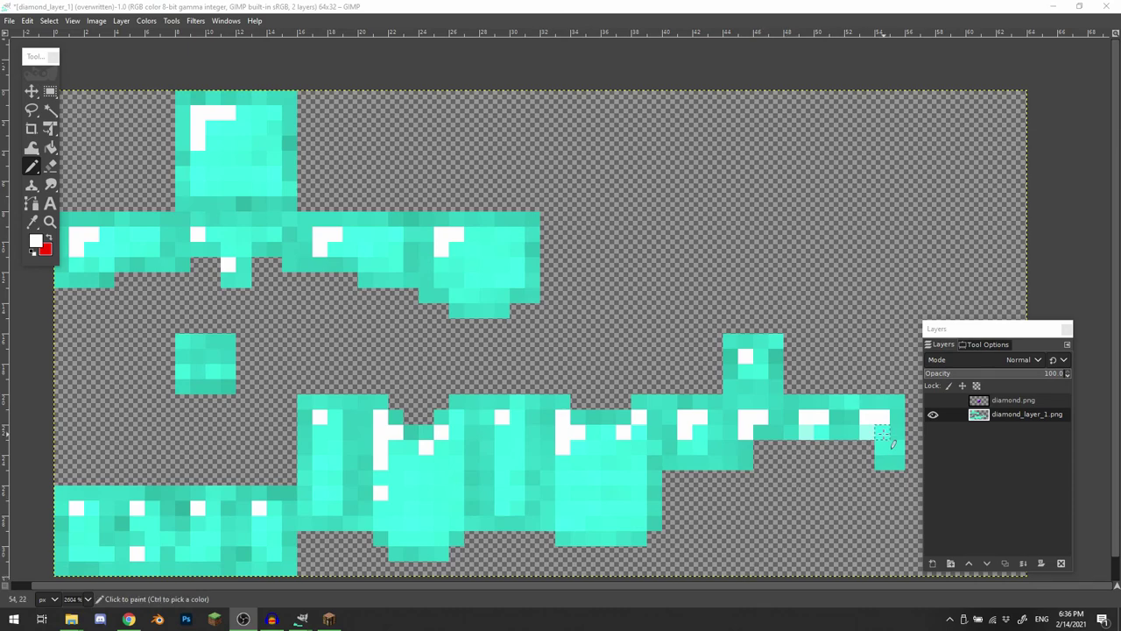
- Switch to diamond_layer_1 in GIMP, show the diamond.png layer and move it to the canvas's upper-right corner
click(933, 401)
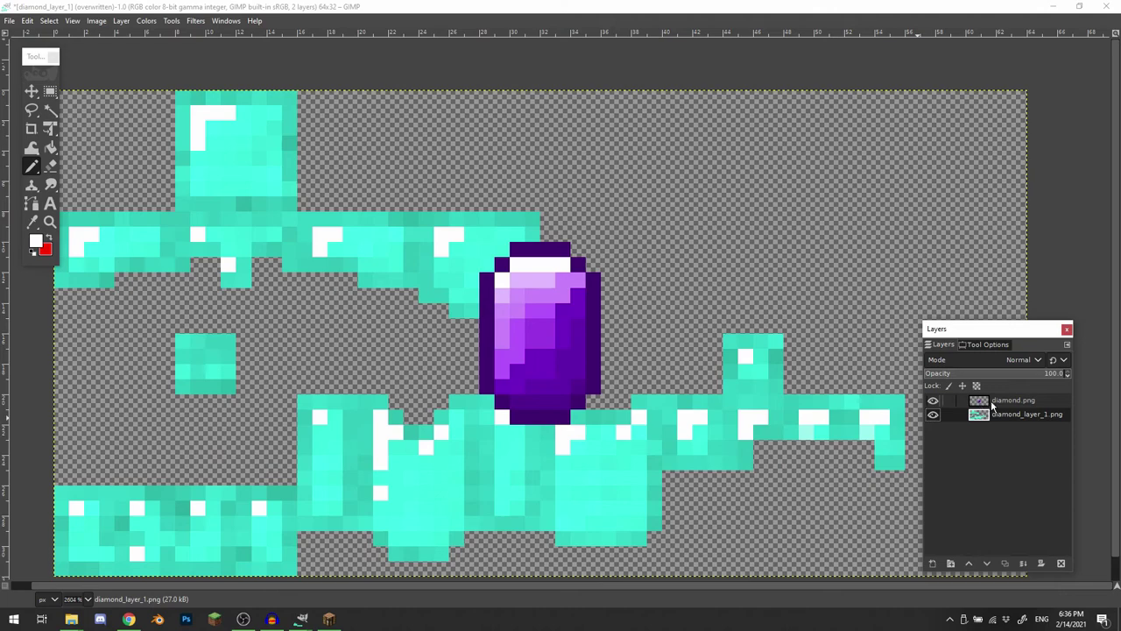
click(992, 403)
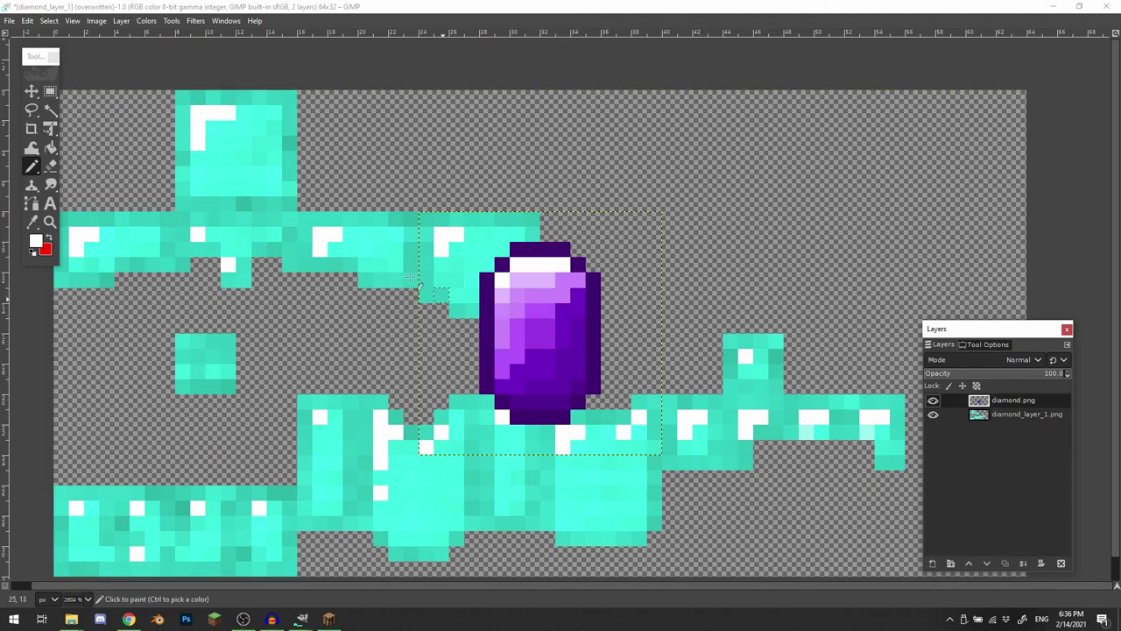
key(m)
drag(562, 333, 922, 211)
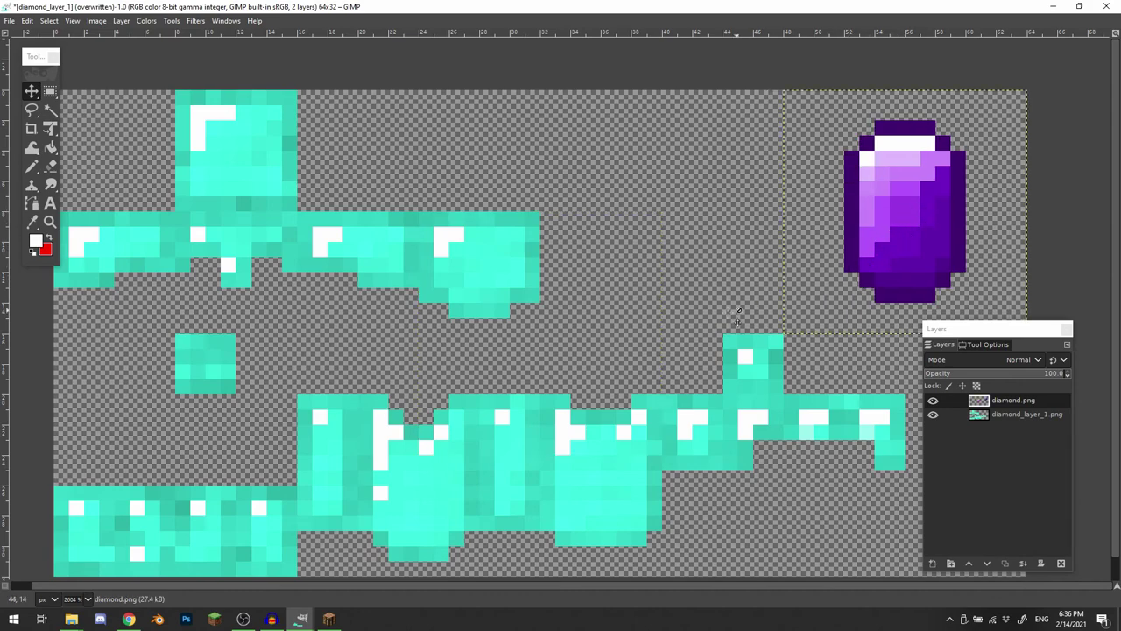
- Select the Pencil tool and examine the pixel shading of the helmet, chestplate and purple gem up close
key(n)
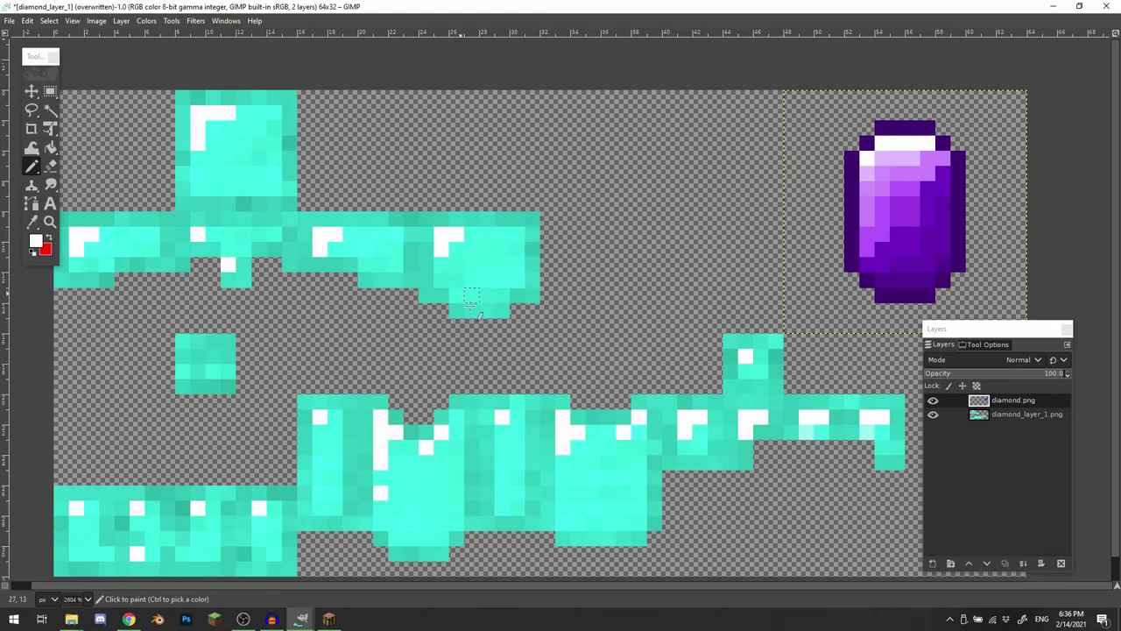
scroll(475, 275, up, 3)
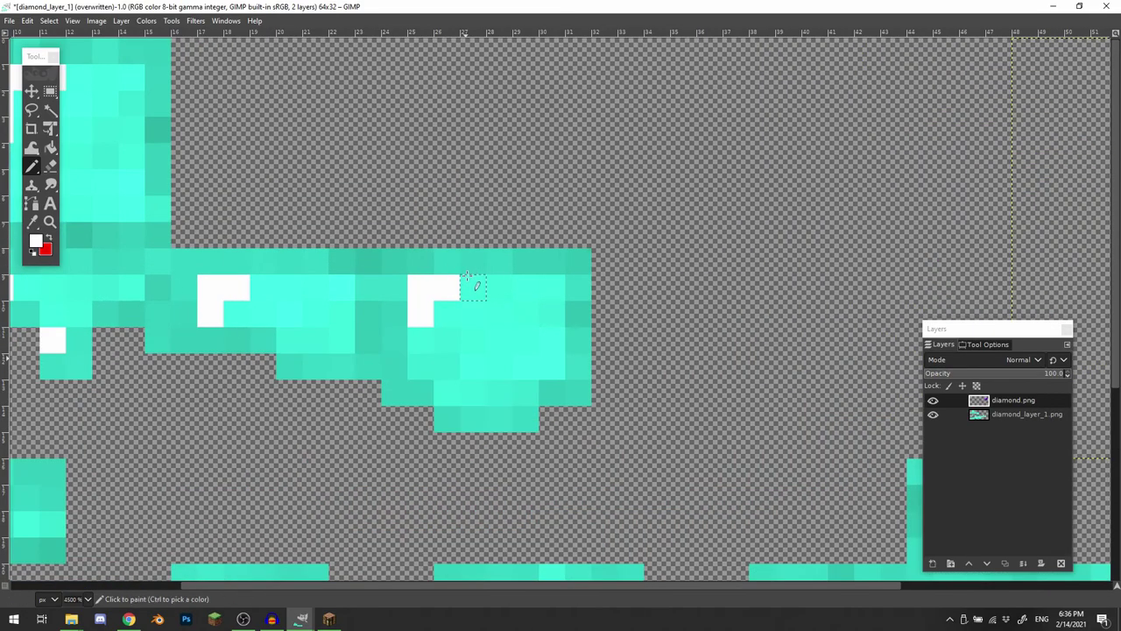
scroll(534, 186, up, 3)
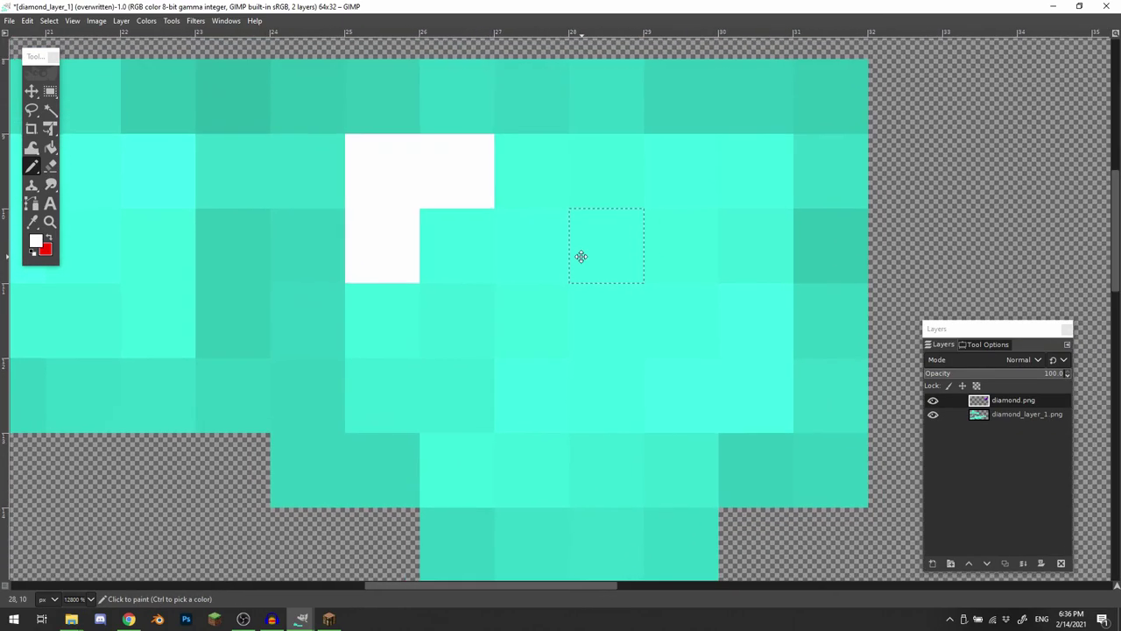
mouse_move(582, 256)
mouse_down()
mouse_move(577, 216)
mouse_move(547, 206)
mouse_move(474, 212)
mouse_move(555, 261)
mouse_move(610, 225)
mouse_move(633, 281)
mouse_move(645, 258)
mouse_move(747, 251)
mouse_move(736, 261)
mouse_move(768, 240)
mouse_move(753, 249)
mouse_up()
scroll(753, 250, down, 3)
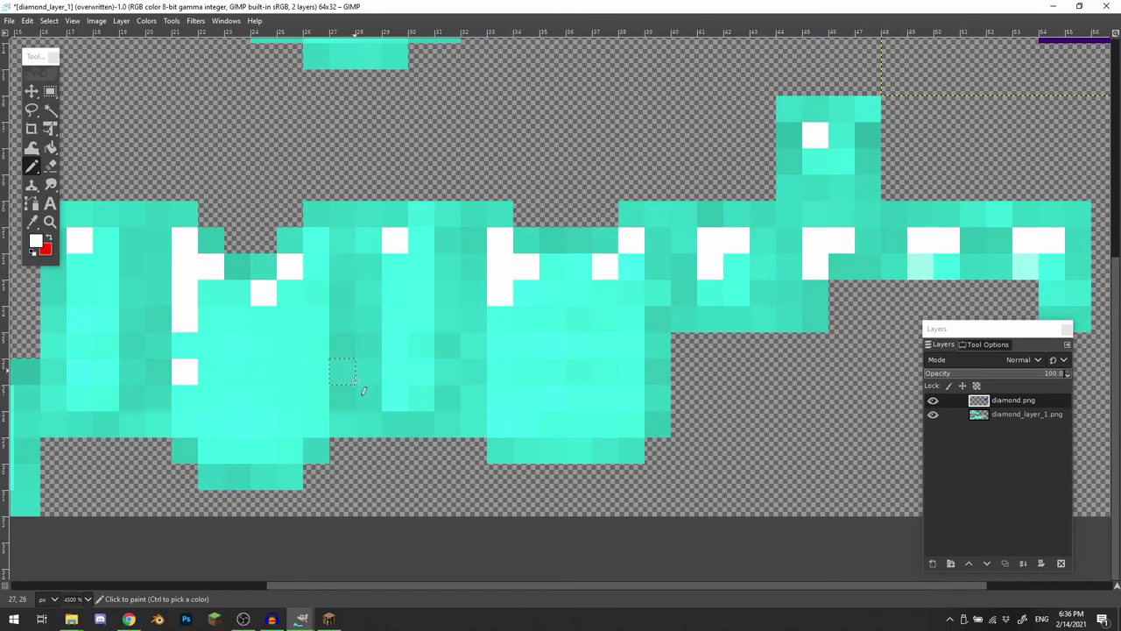
drag(604, 316, 403, 427)
drag(549, 265, 567, 328)
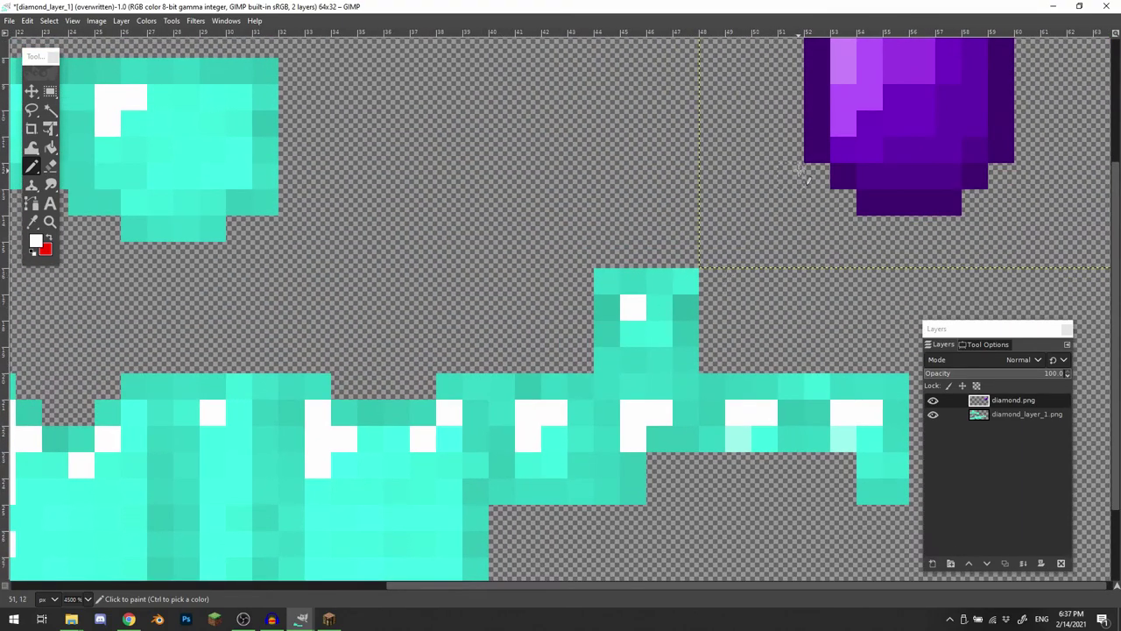
- Pick the dark purple of the gem's outline as the foreground color
drag(799, 169, 810, 239)
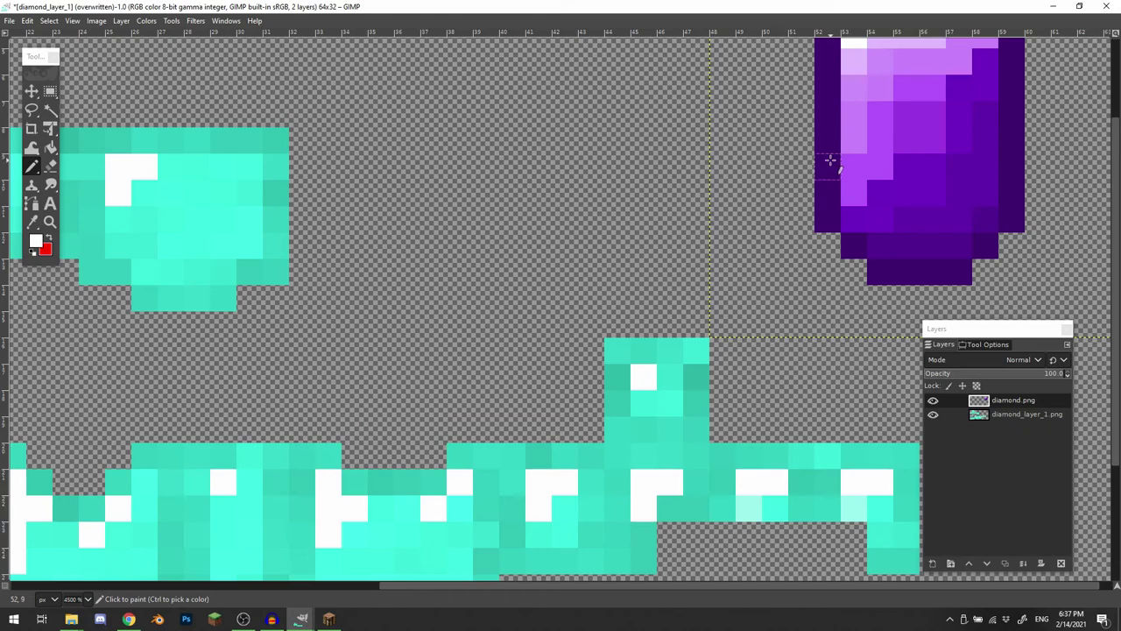
drag(876, 253, 848, 303)
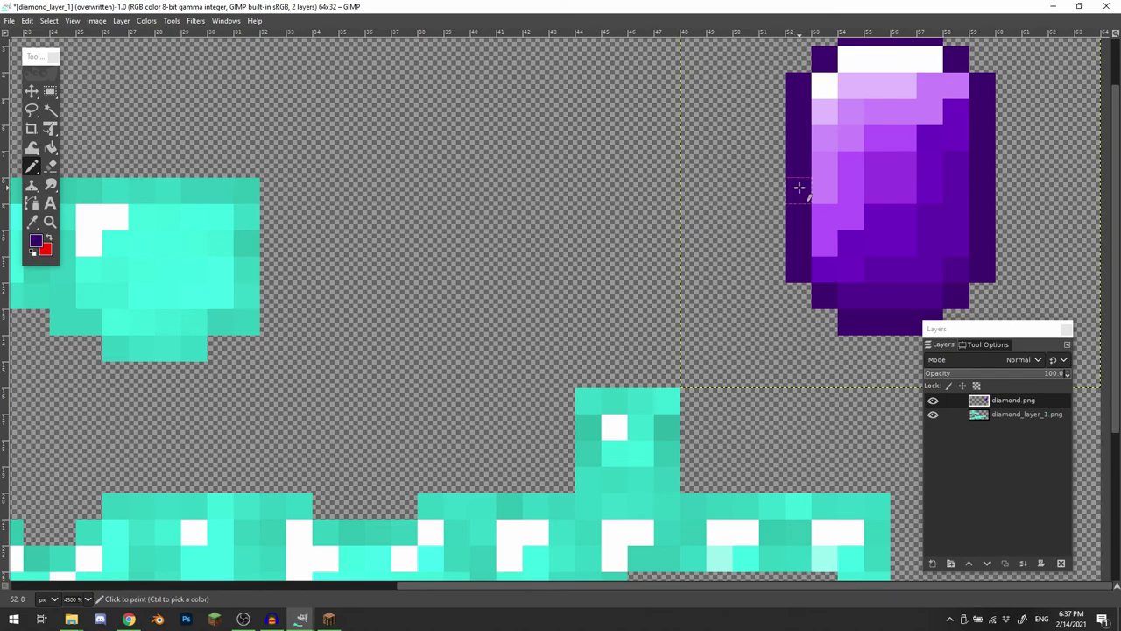
scroll(800, 187, left, 6)
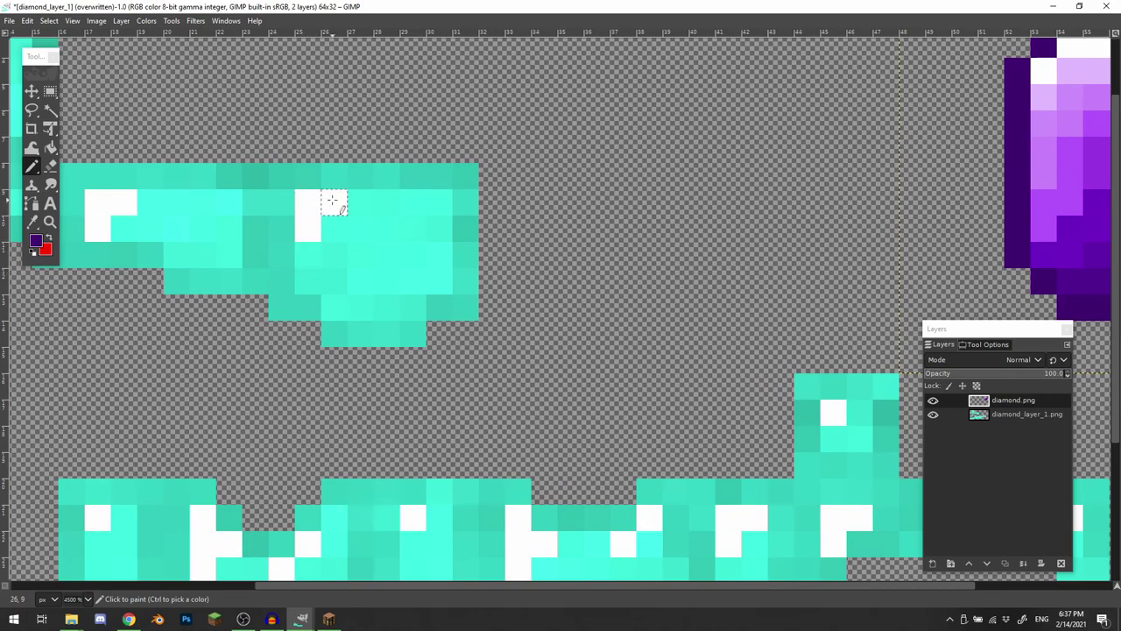
- Examine the darker edge pixels and white highlights of the helmet and chestplate in the diamond armor texture
scroll(318, 233, down, 3)
scroll(318, 233, left, 6)
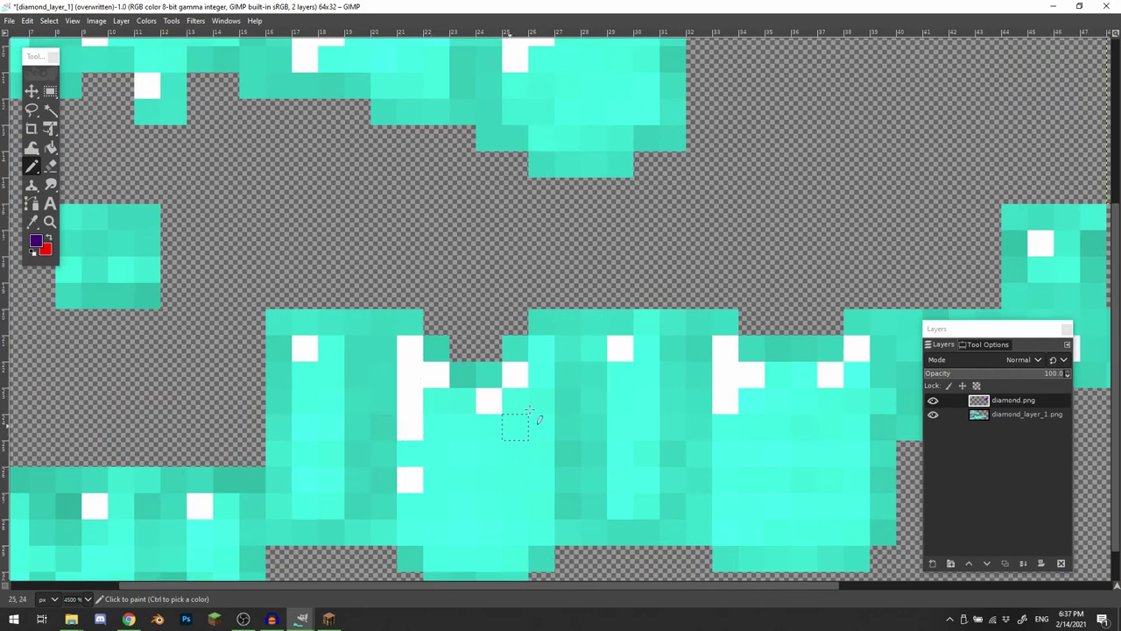
drag(627, 349, 513, 284)
drag(692, 340, 437, 329)
drag(517, 321, 716, 359)
scroll(716, 358, left, 1)
scroll(716, 358, up, 1)
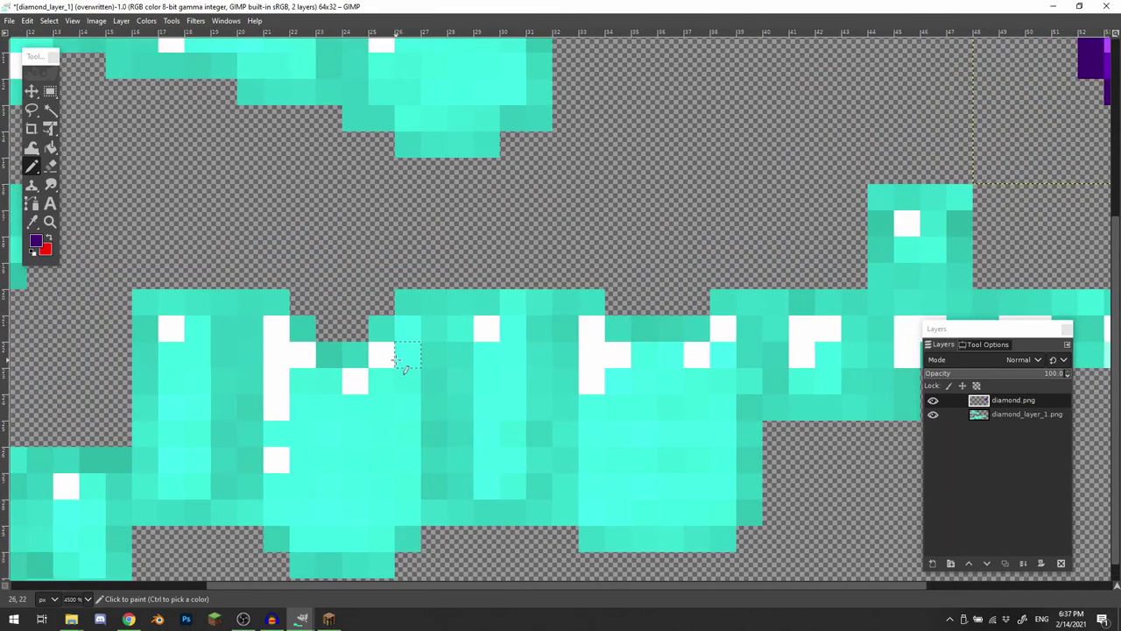
mouse_move(399, 360)
mouse_down()
mouse_move(625, 303)
mouse_move(710, 355)
mouse_up()
drag(689, 234, 728, 322)
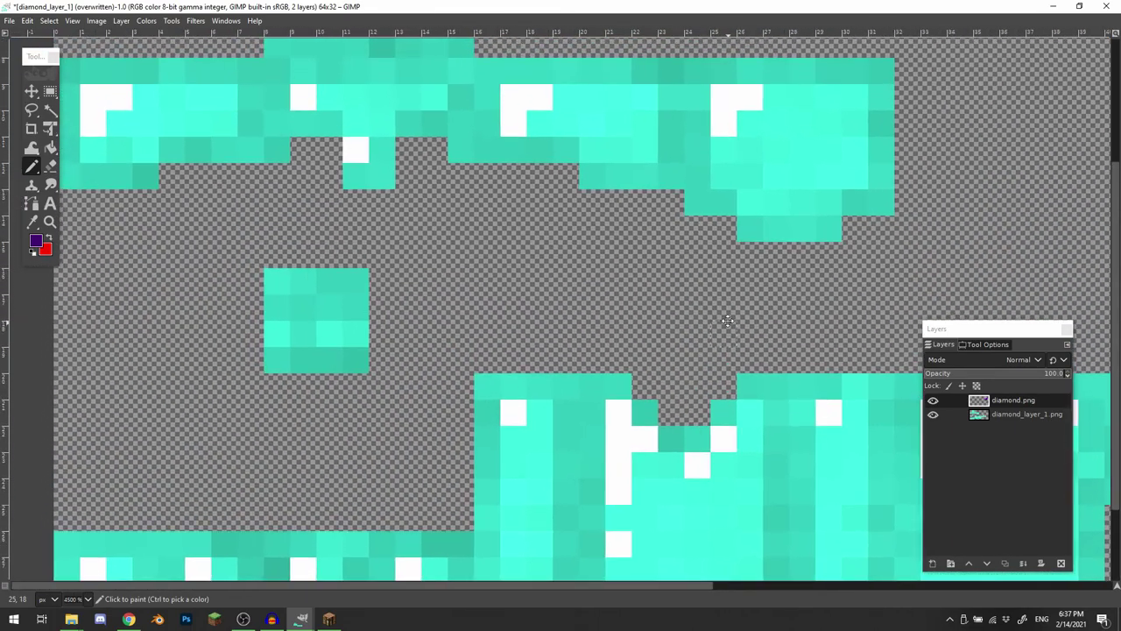
scroll(727, 320, down, 4)
scroll(727, 320, left, 2)
scroll(688, 376, up, 6)
scroll(687, 377, right, 3)
scroll(692, 421, up, 3)
scroll(692, 425, up, 3)
scroll(692, 425, left, 1)
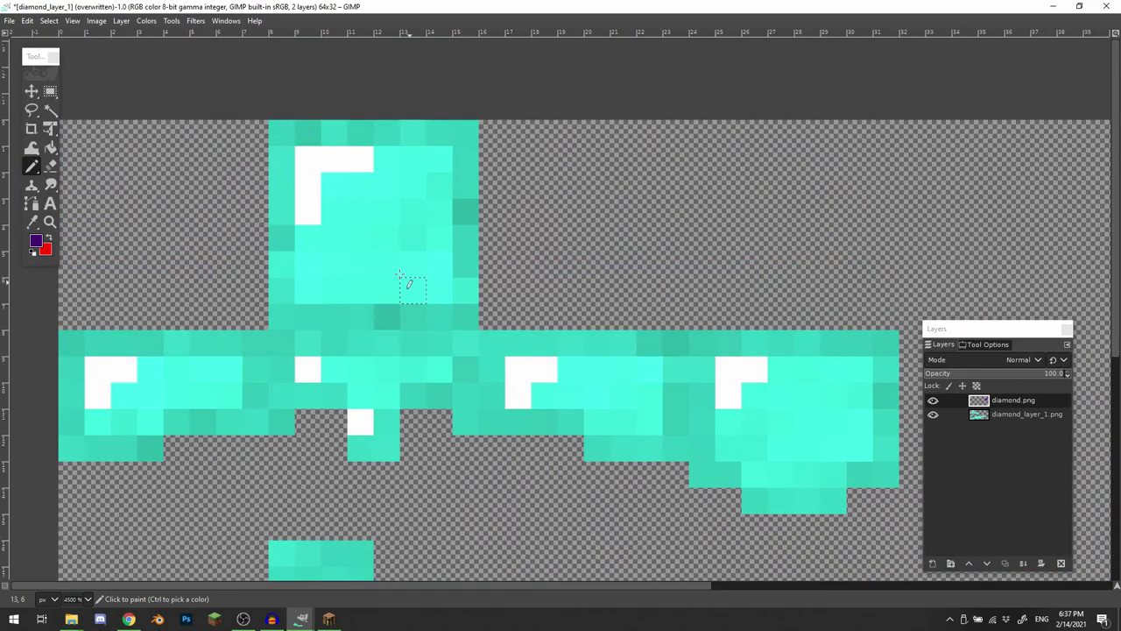
scroll(424, 340, down, 1)
scroll(424, 340, right, 1)
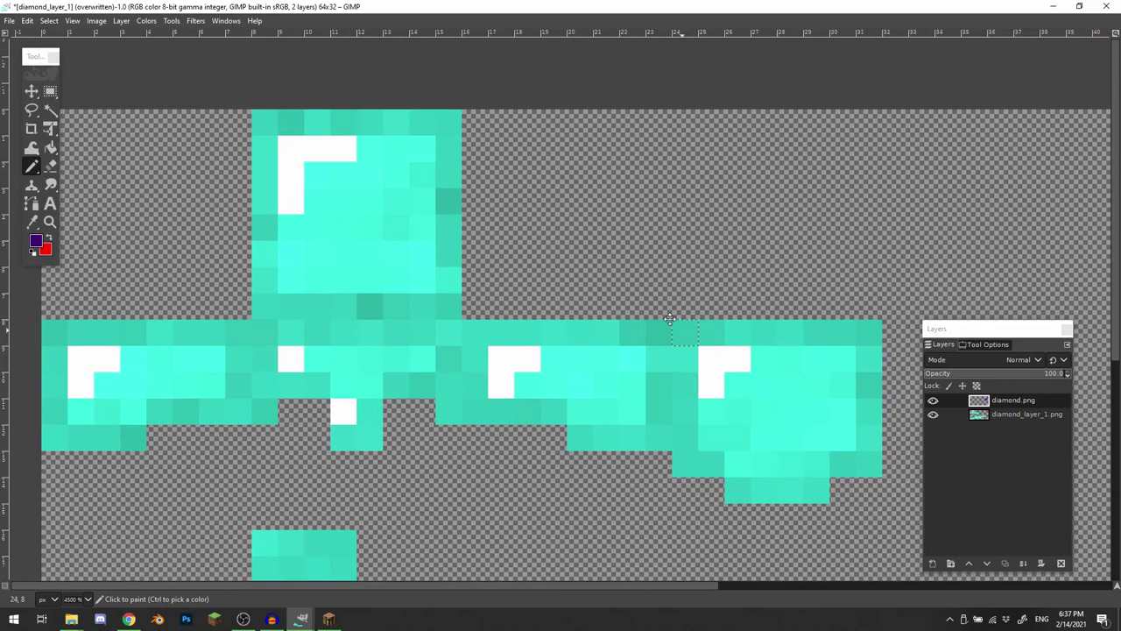
scroll(475, 254, left, 3)
scroll(475, 255, down, 1)
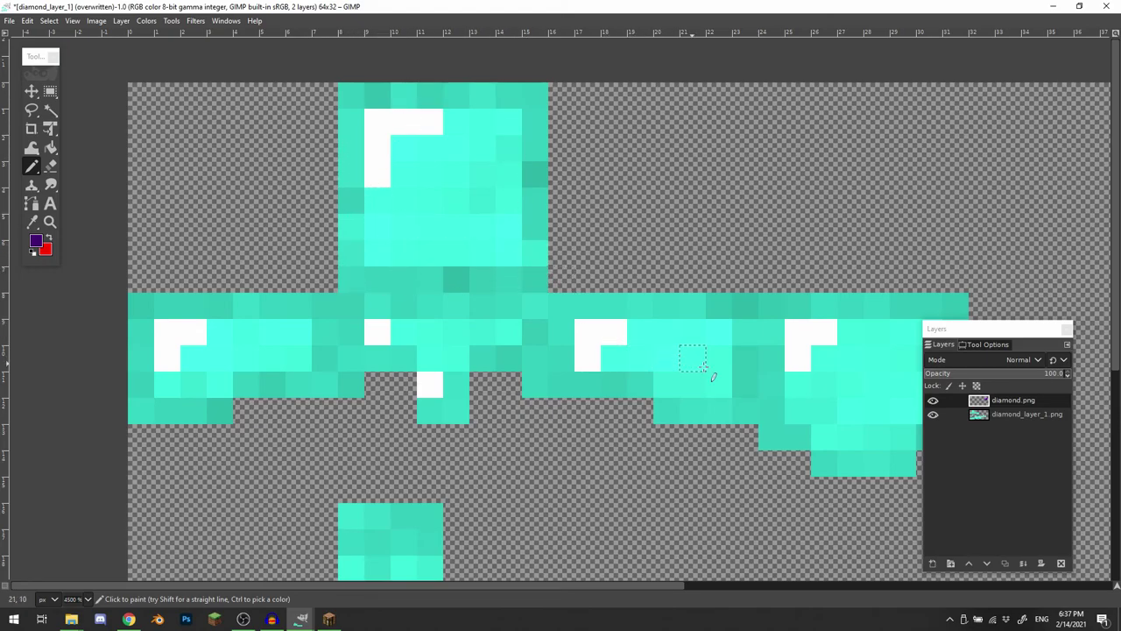
- Create a 64 x 32 px transparent layer named Amethyst Layer 1 directly above diamond_layer_1.png
click(1013, 416)
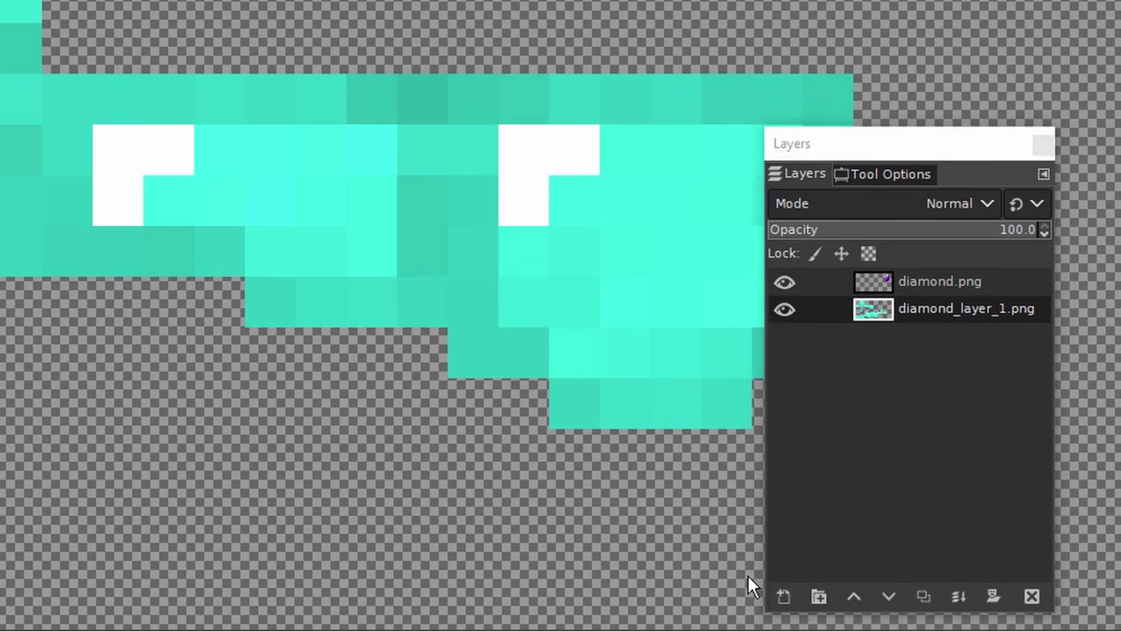
click(783, 596)
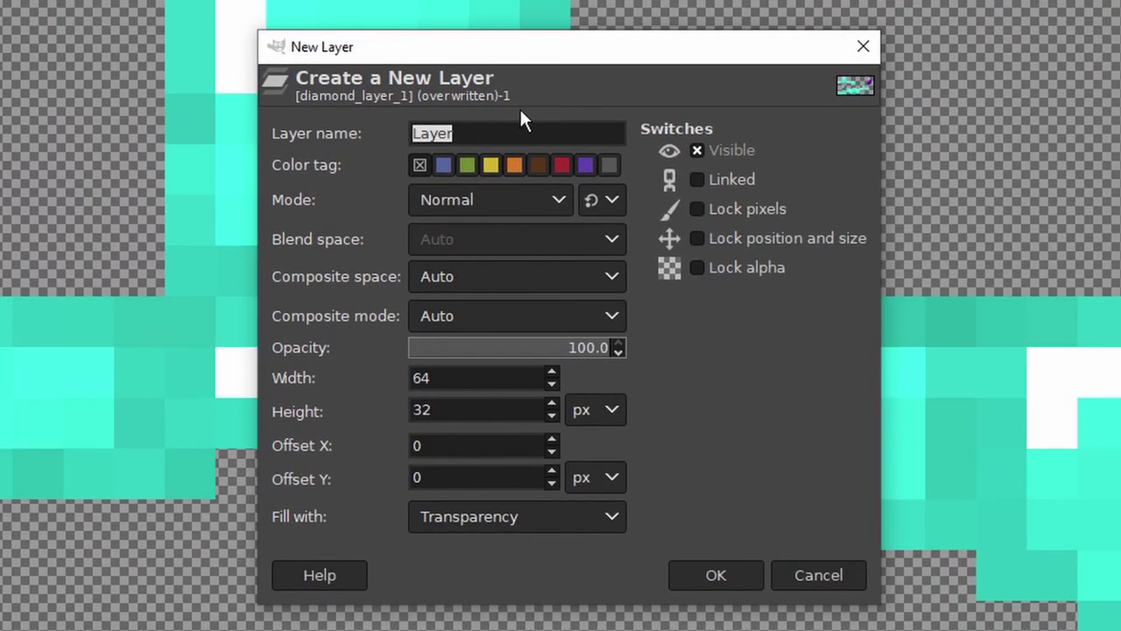
text(Amethys)
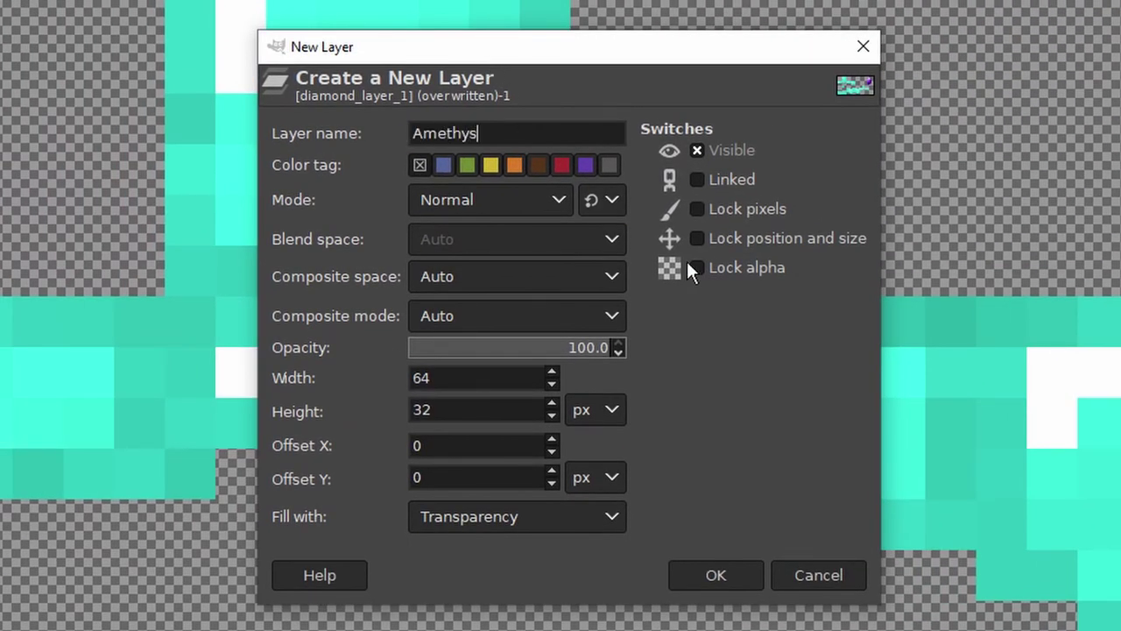
text(t Layer 1)
key(Return)
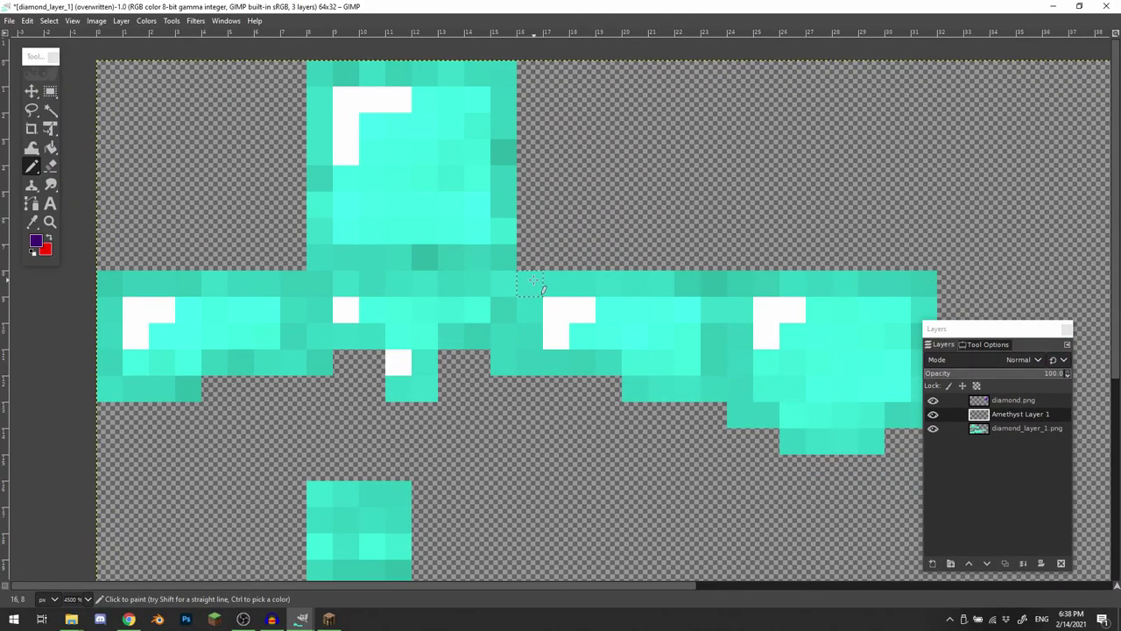
- Draw a one-pixel dark purple outline around the square helmet top on Amethyst Layer 1
mouse_move(535, 300)
mouse_down()
mouse_move(483, 319)
mouse_move(478, 310)
mouse_move(547, 340)
mouse_up()
click(999, 416)
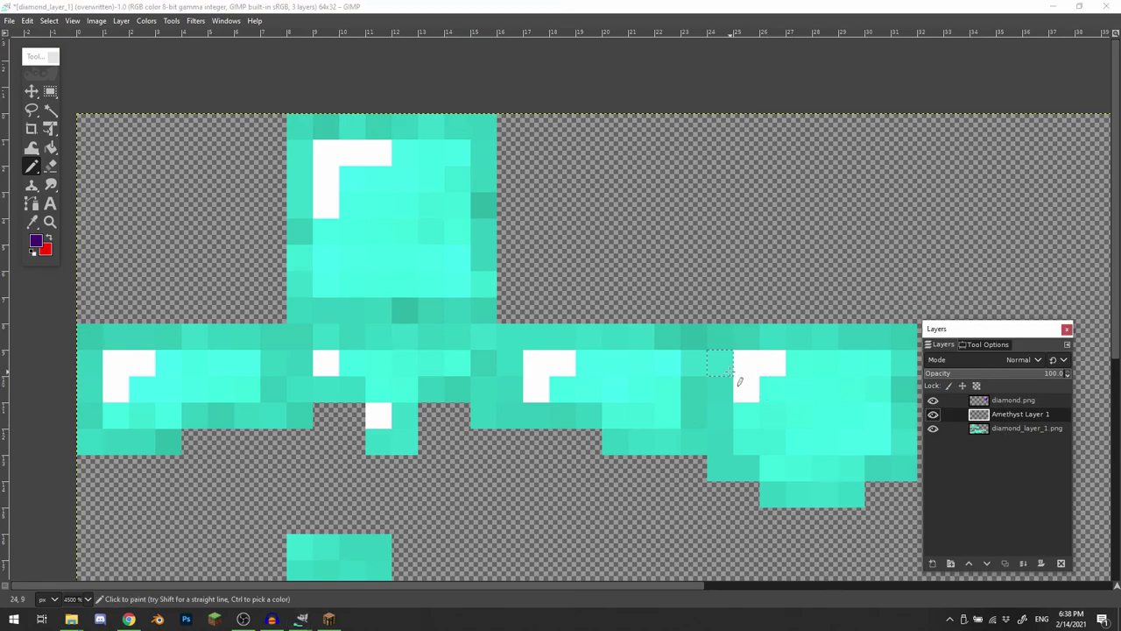
drag(721, 370, 677, 342)
scroll(677, 342, up, 1)
scroll(677, 342, left, 1)
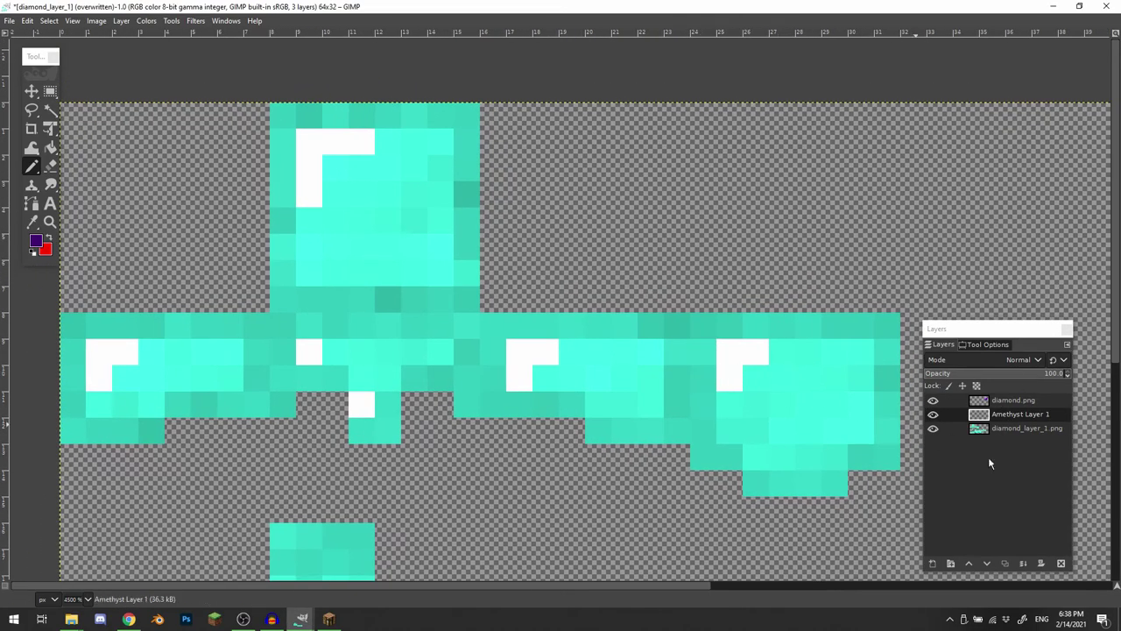
click(281, 116)
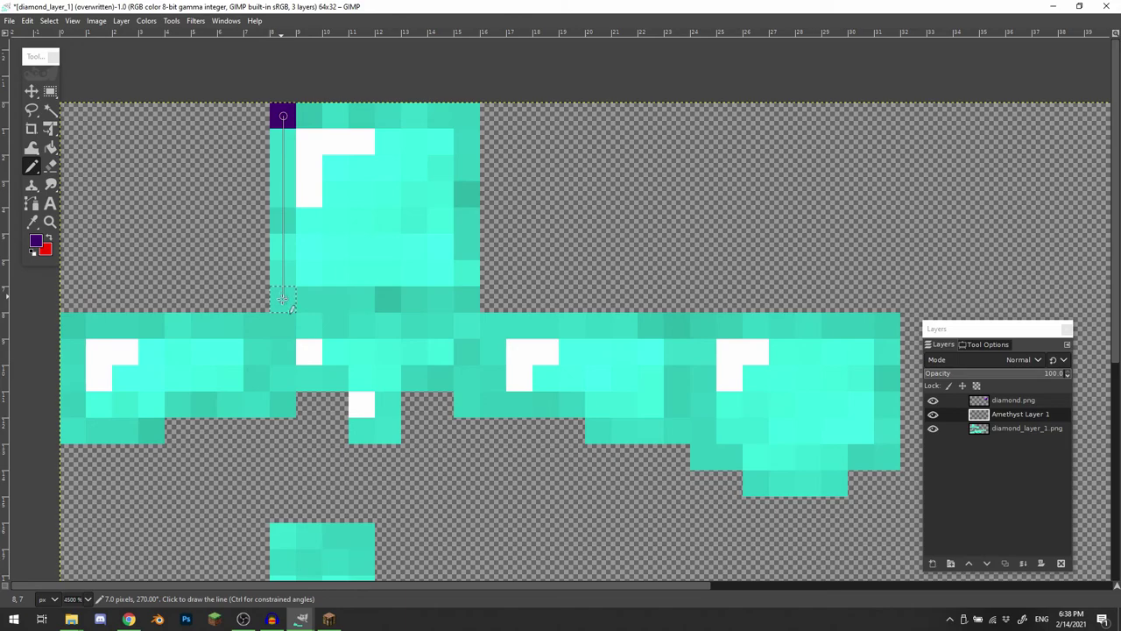
shift+click(282, 301)
shift+click(467, 301)
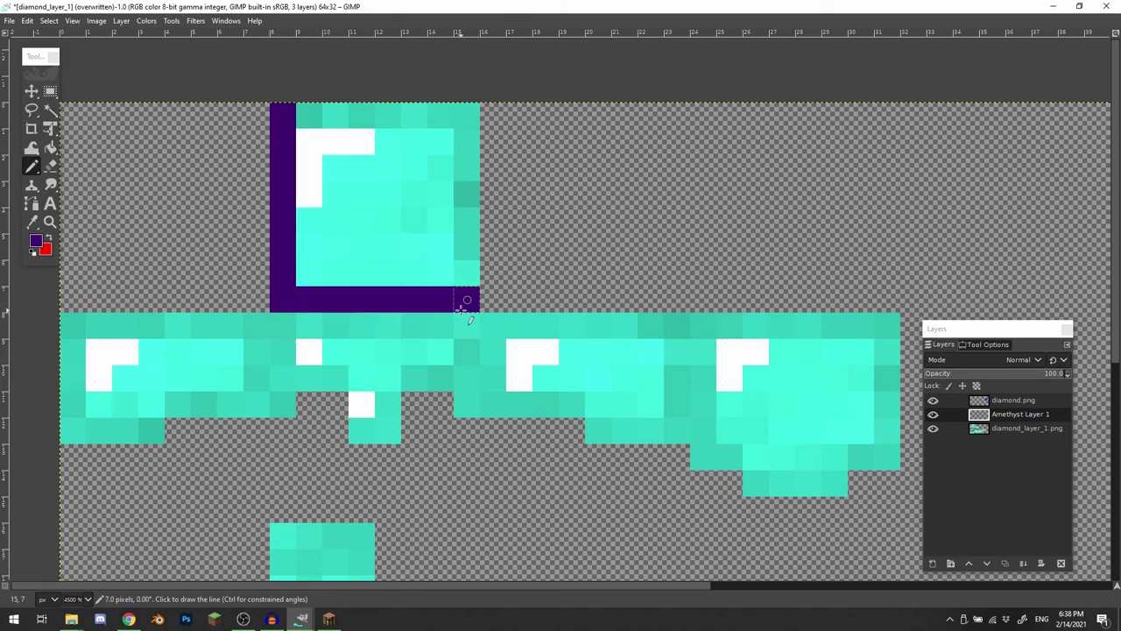
shift+click(468, 115)
shift+click(284, 115)
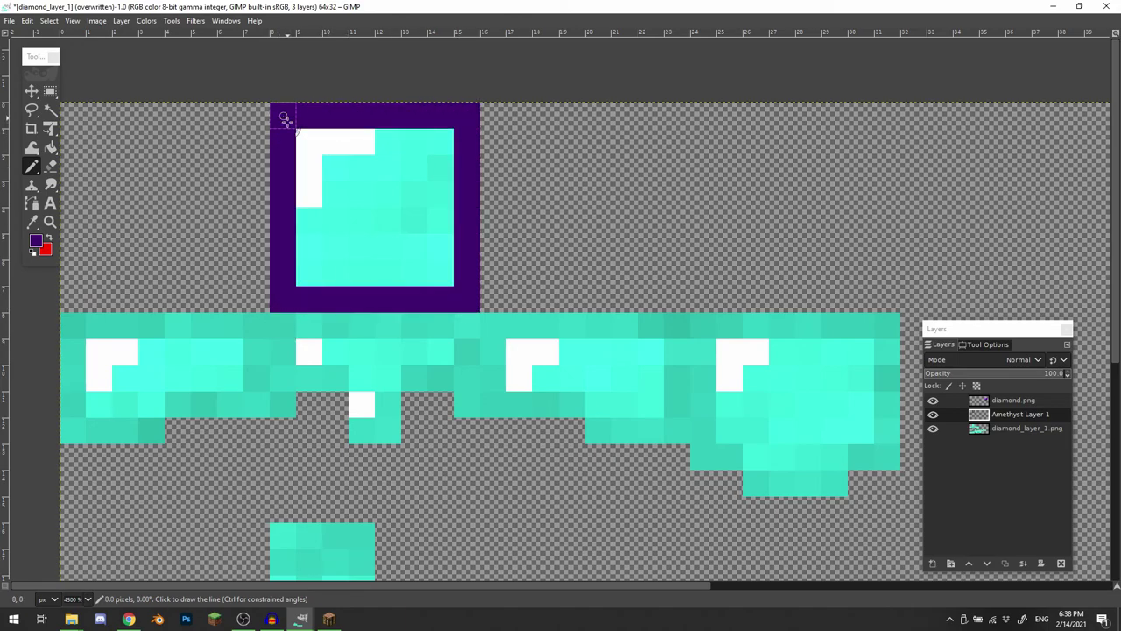
- Outline the stepped helmet side at the texture's far left edge with one-pixel dark purple lines
click(84, 327)
shift+click(73, 430)
shift+click(153, 430)
click(188, 412)
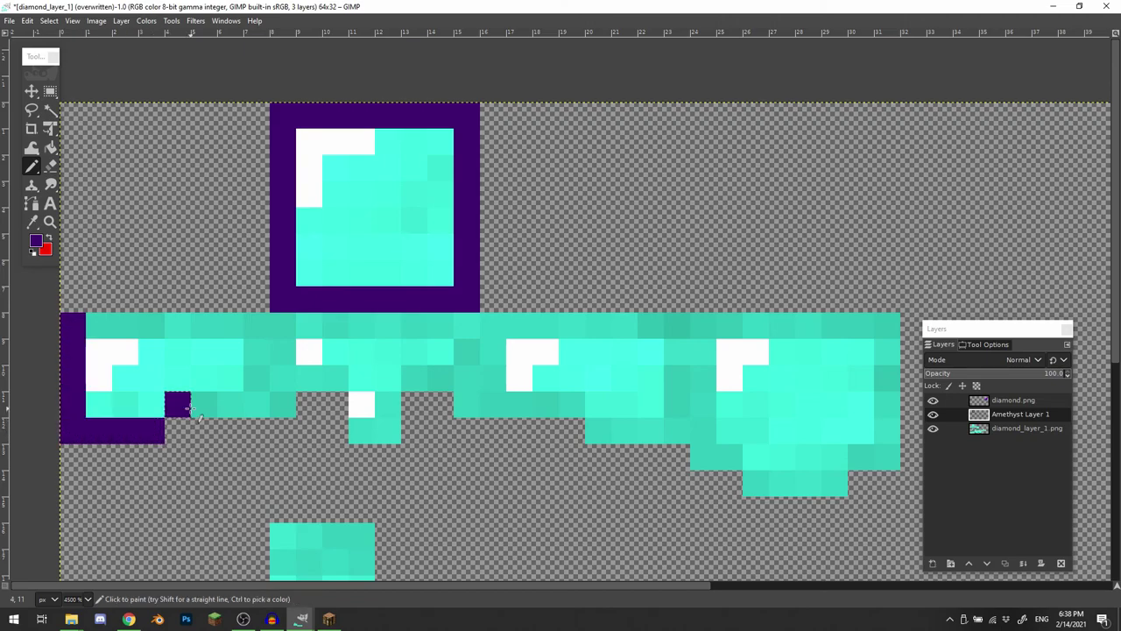
shift+click(257, 405)
shift+click(258, 322)
shift+click(93, 327)
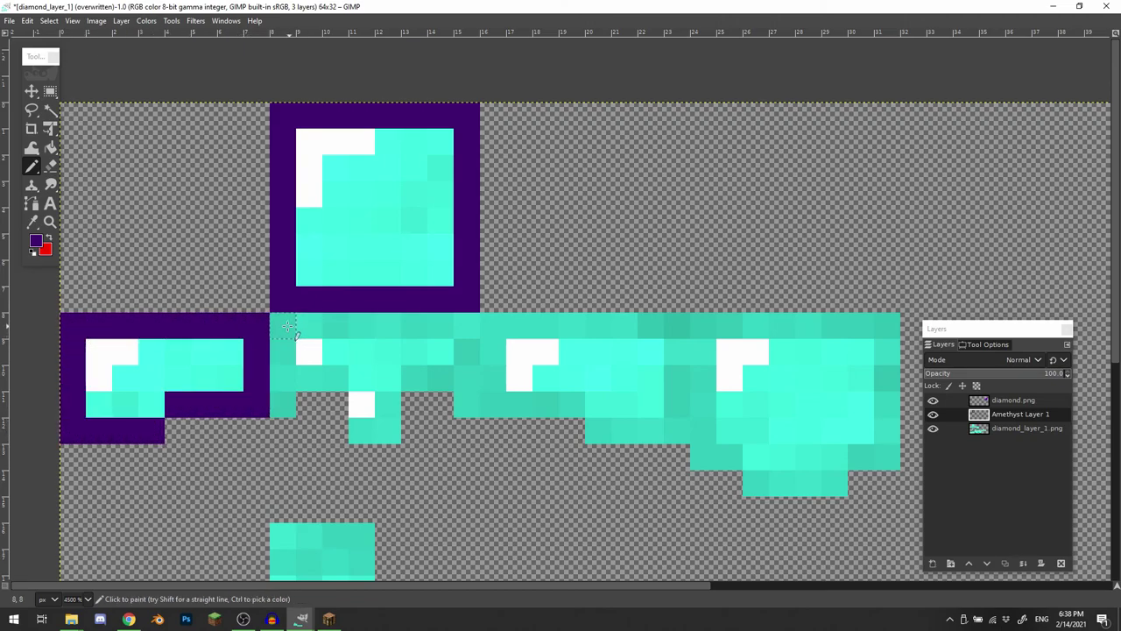
- Outline the helmet's front face and the edges of the remaining armor pieces in dark purple
click(283, 325)
shift+click(283, 403)
shift+click(335, 377)
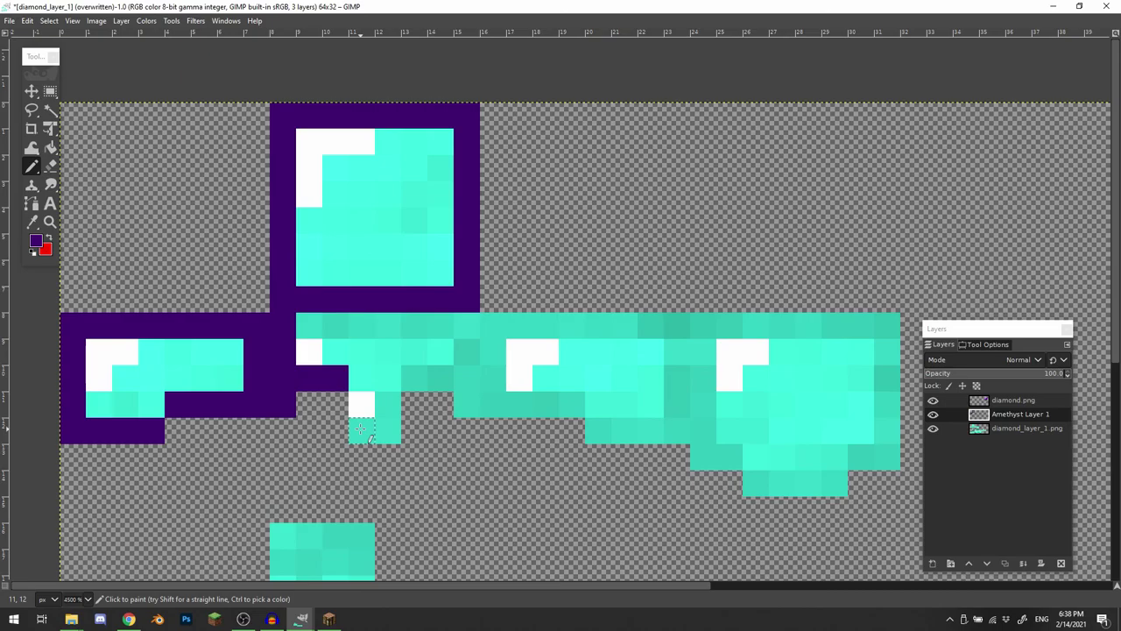
drag(364, 429, 426, 380)
drag(425, 379, 440, 377)
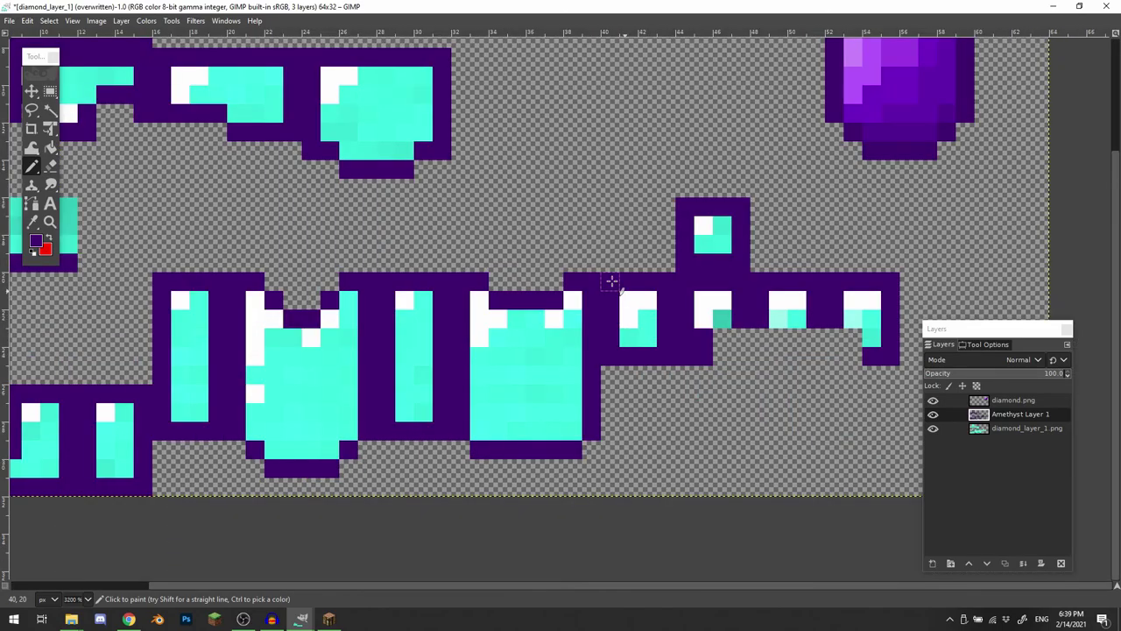
- Check the purple outline against the original texture by hiding and showing Amethyst Layer 1, diamond_layer_1.png and diamond.png
drag(610, 280, 754, 339)
scroll(753, 339, down, 1)
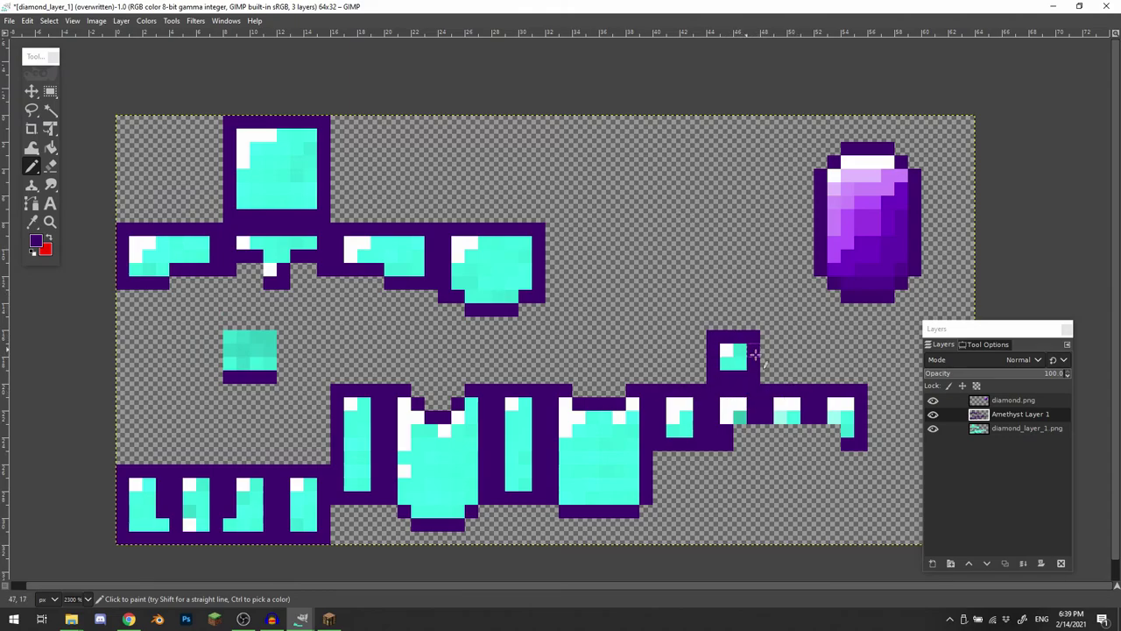
click(933, 415)
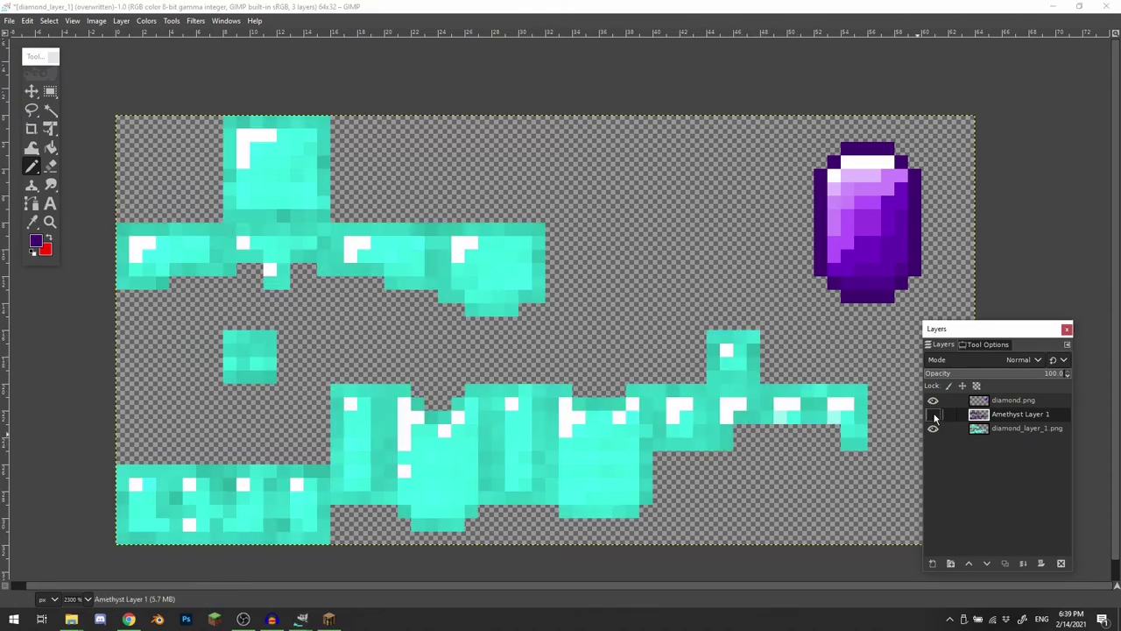
click(933, 414)
click(933, 428)
click(933, 429)
click(933, 401)
click(934, 429)
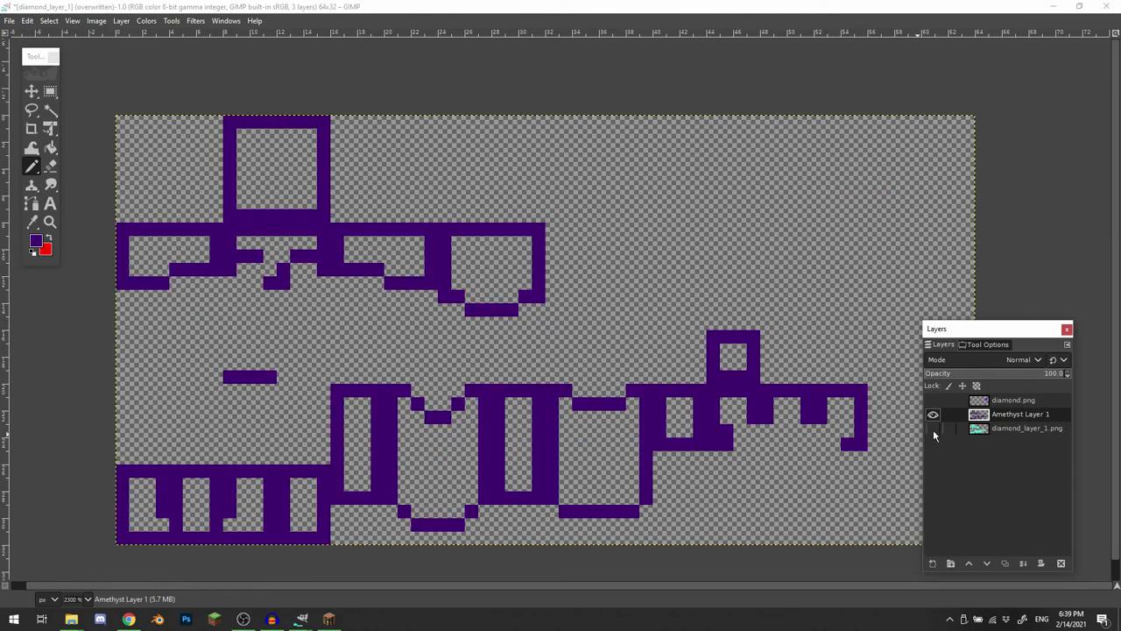
drag(615, 410, 701, 360)
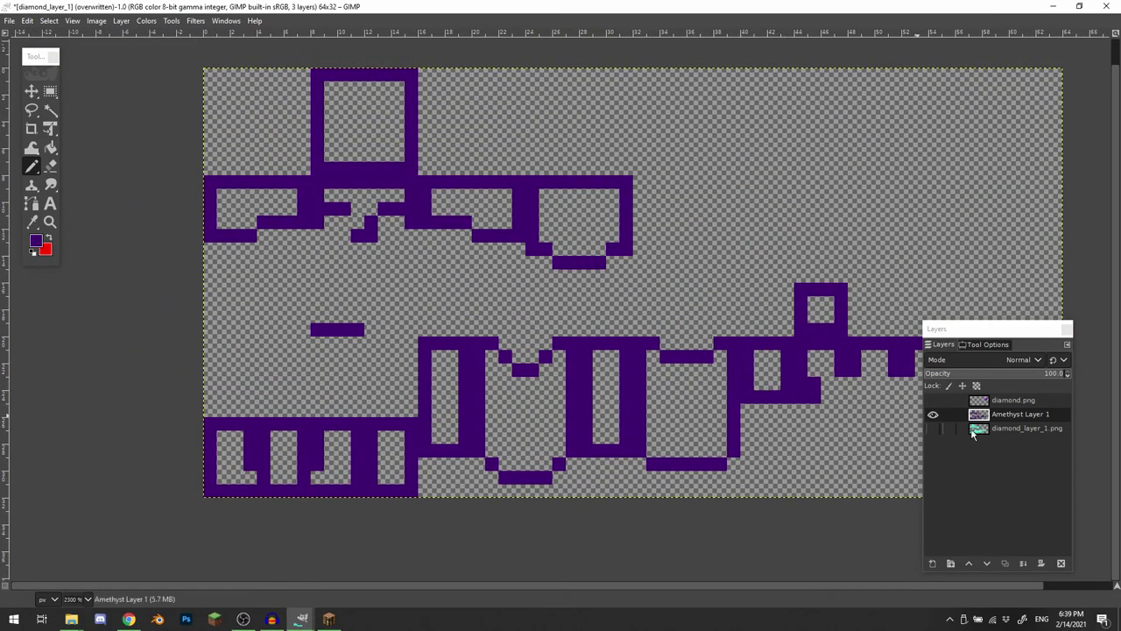
click(933, 429)
scroll(608, 237, up, 1)
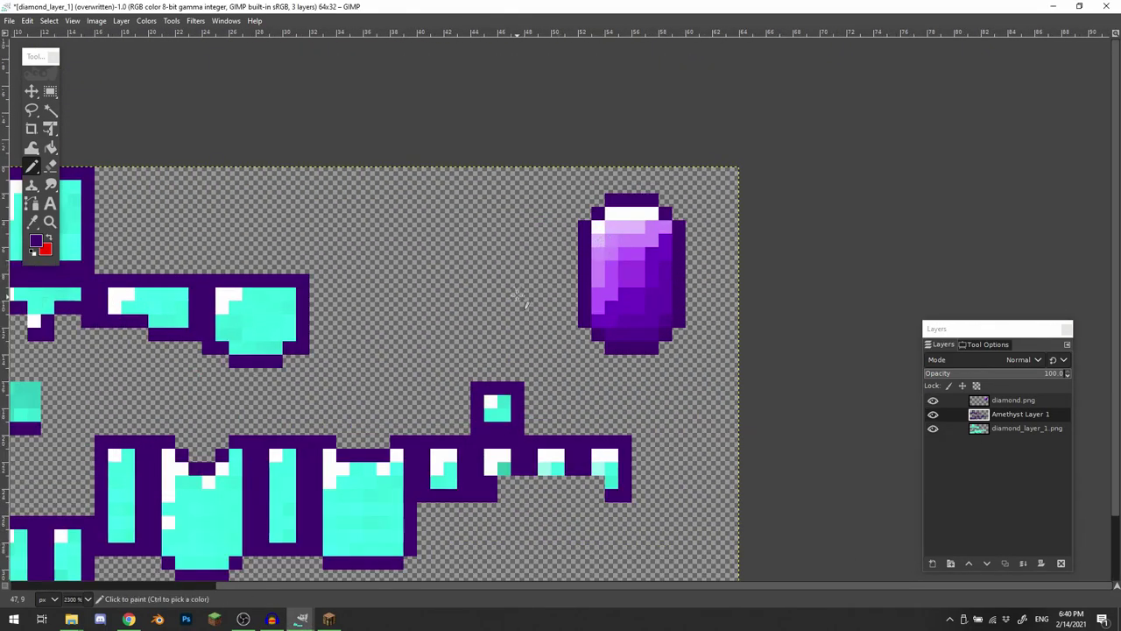
- Compare the unfilled inner areas of the outlined chestplate with the shading of the purple gem
drag(516, 288, 492, 217)
scroll(558, 226, up, 3)
scroll(504, 258, down, 4)
scroll(504, 258, left, 3)
drag(318, 357, 629, 292)
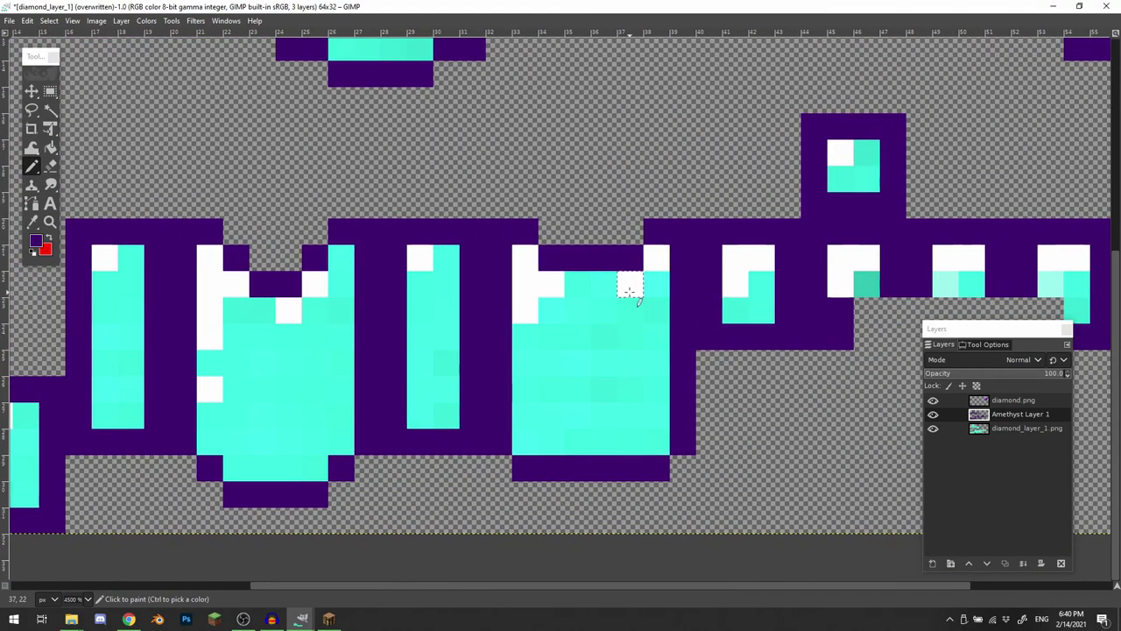
drag(561, 341, 442, 397)
scroll(473, 372, right, 1)
scroll(425, 392, up, 1)
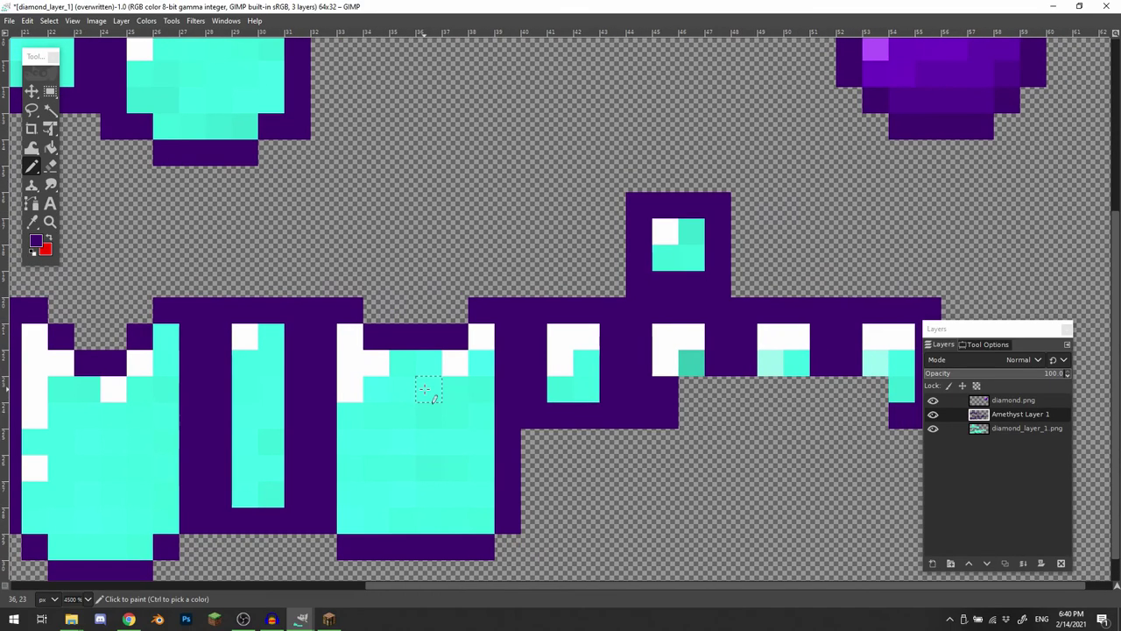
mouse_move(418, 441)
mouse_down()
mouse_move(618, 336)
mouse_move(295, 481)
mouse_up()
drag(537, 269, 434, 381)
scroll(560, 263, up, 2)
scroll(604, 228, right, 2)
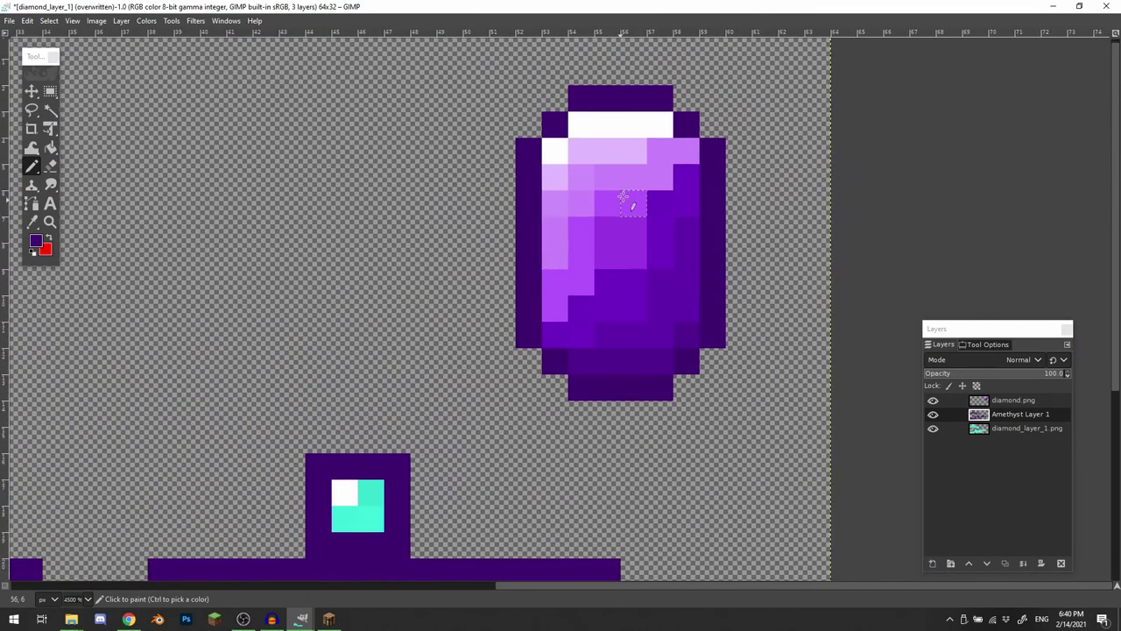
scroll(633, 177, left, 1)
scroll(633, 177, up, 1)
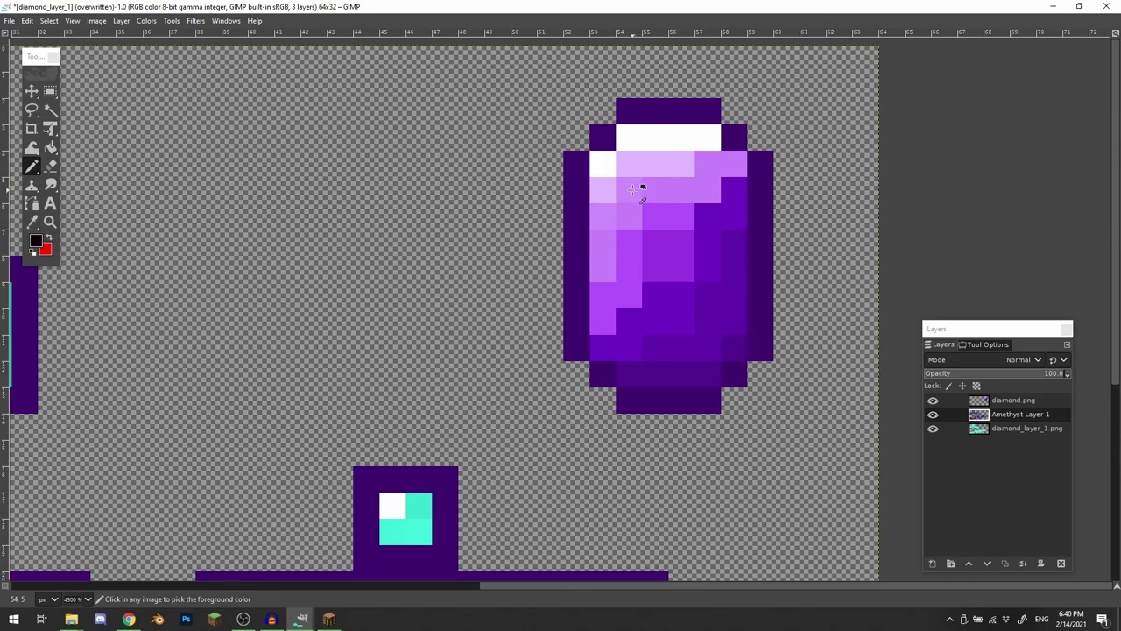
scroll(451, 288, down, 5)
scroll(450, 288, left, 9)
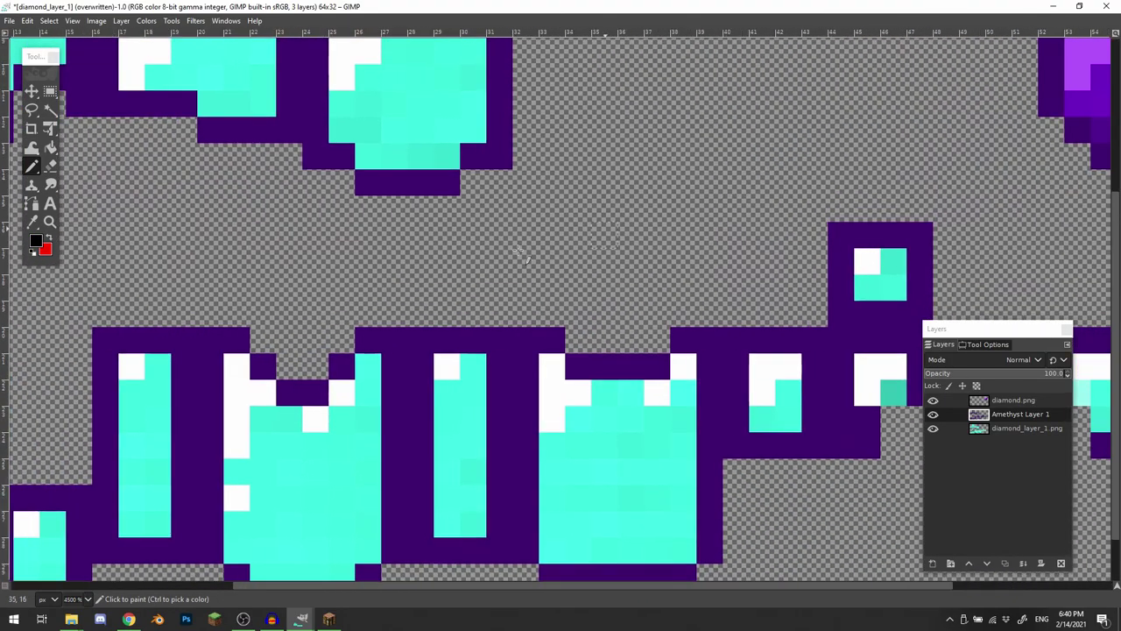
scroll(487, 256, up, 4)
scroll(487, 256, left, 6)
click(788, 296)
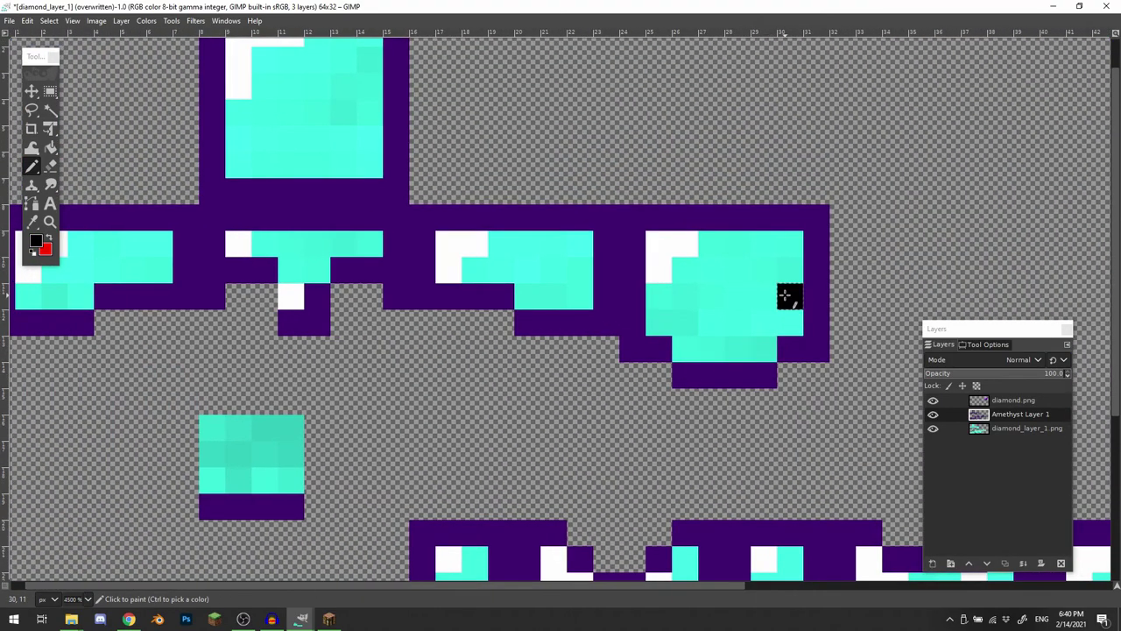
click(764, 323)
scroll(793, 298, right, 3)
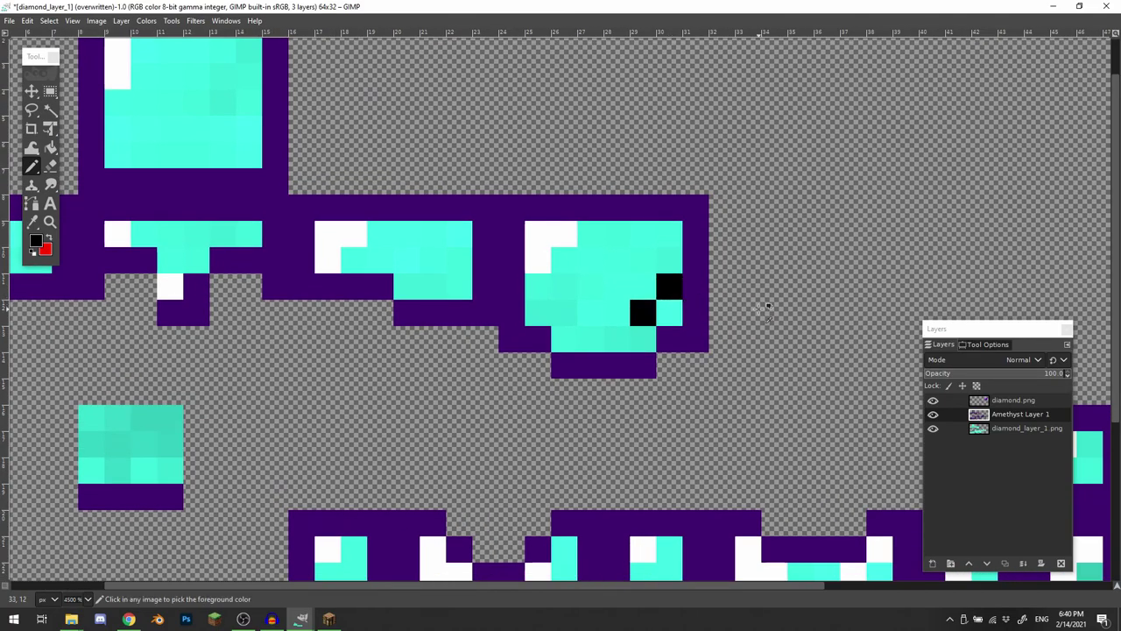
key(ctrl+z)
key(ctrl+z)
- Sample the light purple from the upper part of the gem on the diamond.png layer
scroll(788, 315, right, 6)
scroll(789, 316, up, 1)
click(996, 399)
scroll(561, 361, right, 4)
scroll(561, 361, right, 1)
scroll(664, 250, right, 6)
scroll(663, 249, up, 1)
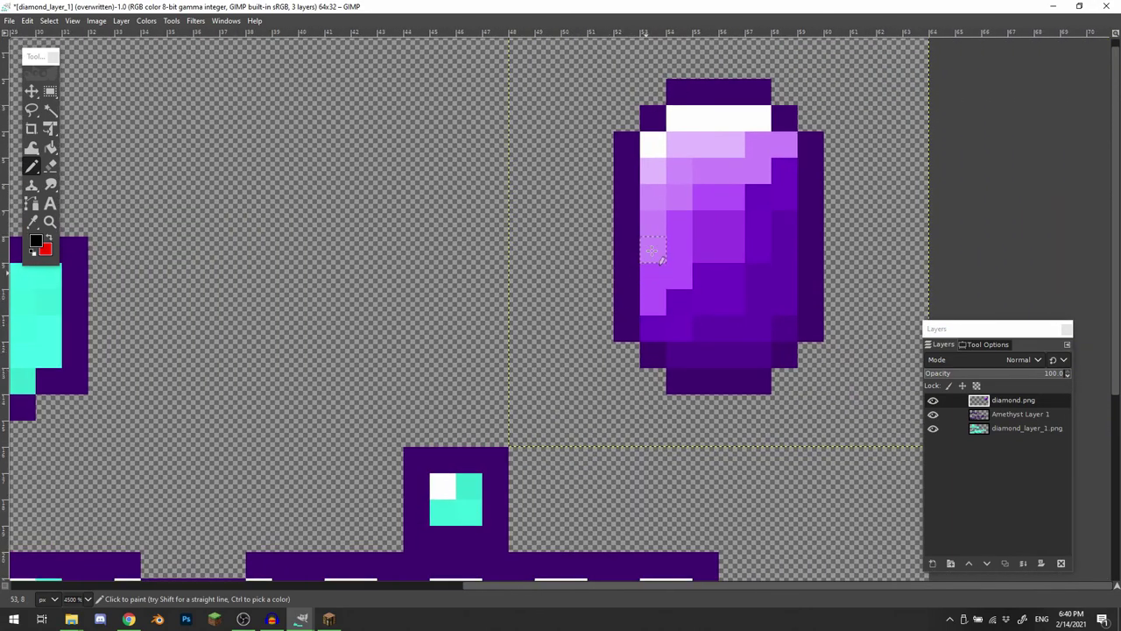
ctrl+click(689, 172)
- On Amethyst Layer 1, paint single light purple pixels on the helmet's left side and the boot sole square
scroll(765, 338, left, 8)
scroll(766, 338, down, 2)
click(1003, 418)
scroll(604, 245, left, 12)
scroll(605, 245, down, 1)
click(438, 214)
click(382, 240)
scroll(401, 267, left, 10)
scroll(400, 267, up, 2)
click(386, 524)
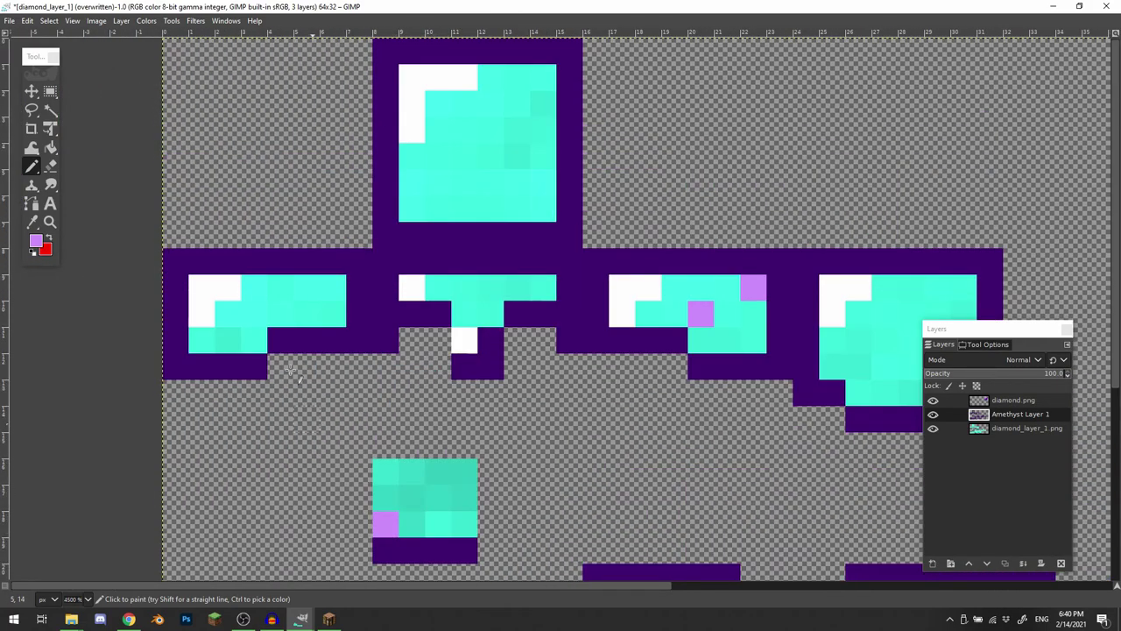
- Paint light purple pixels on the helmet's right side, the lower right edge of its top and its front face
click(254, 288)
drag(244, 311, 230, 315)
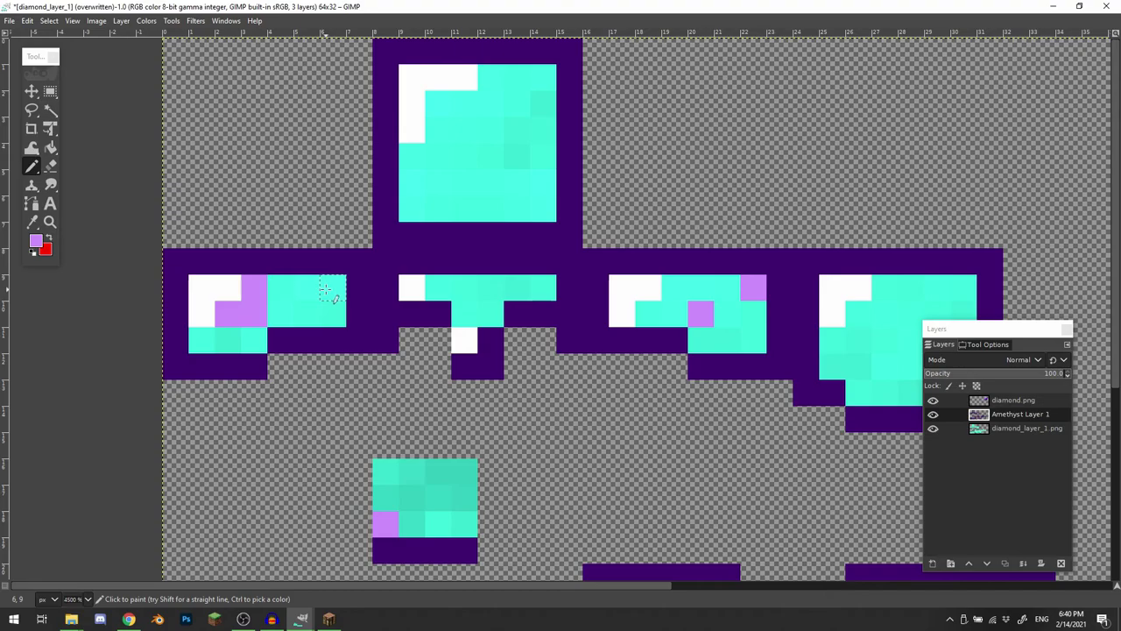
click(326, 290)
scroll(493, 137, right, 2)
scroll(494, 137, down, 1)
drag(466, 189, 466, 162)
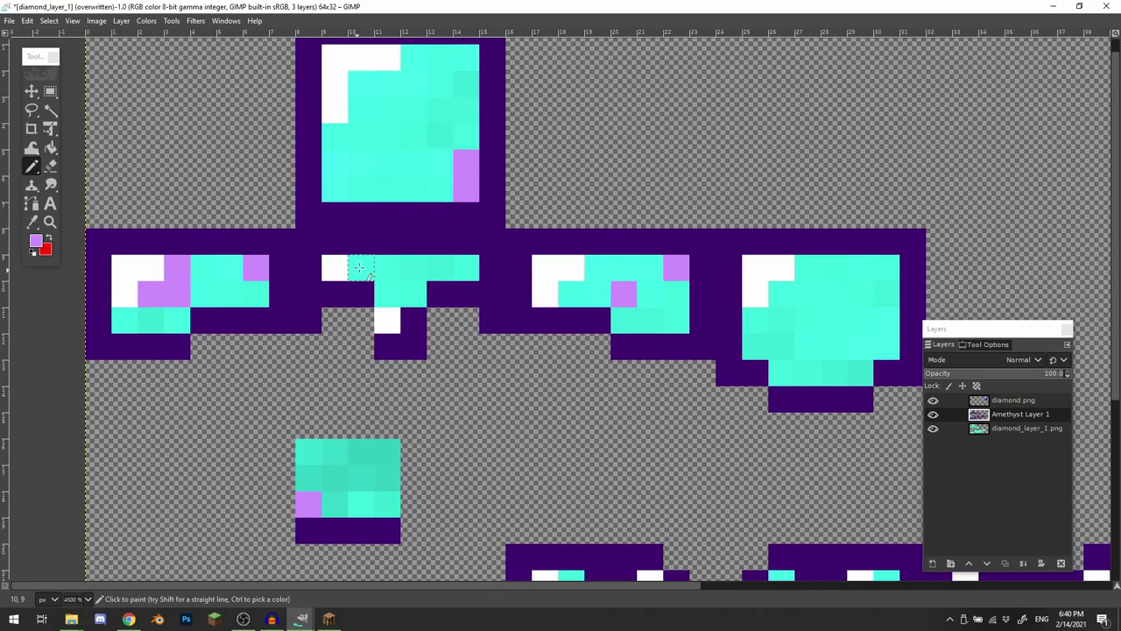
click(361, 268)
- Add light purple pixels near the neckline of the chestplate's back, on its side strip and on the leg strips
scroll(724, 311, down, 5)
scroll(723, 311, right, 5)
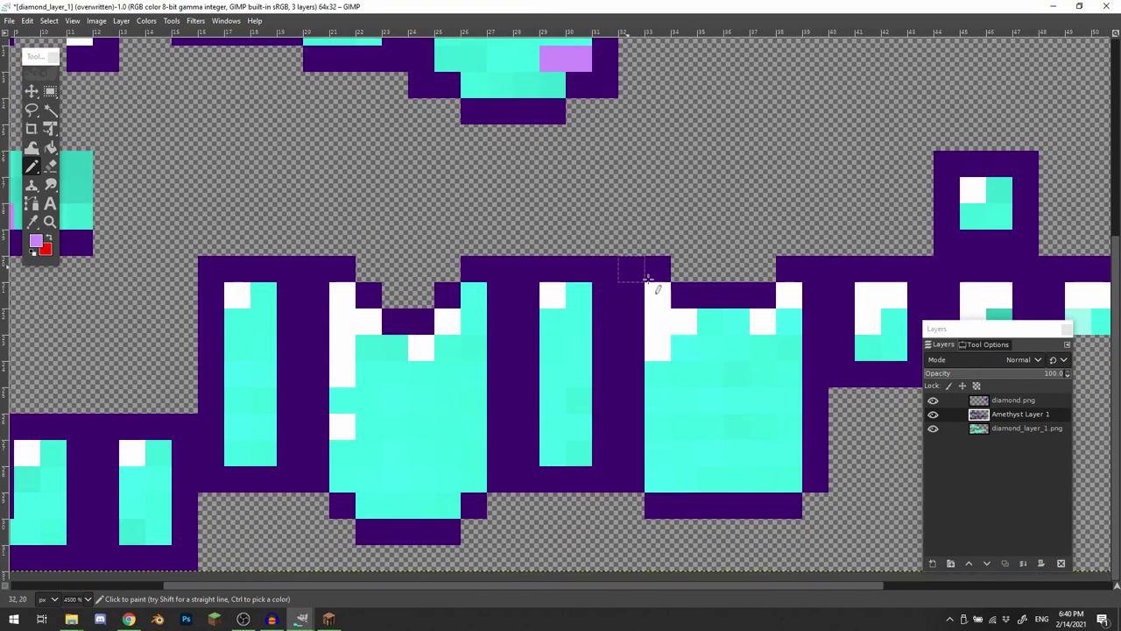
click(736, 321)
click(684, 347)
scroll(648, 367, down, 2)
scroll(649, 368, left, 1)
drag(621, 312, 622, 285)
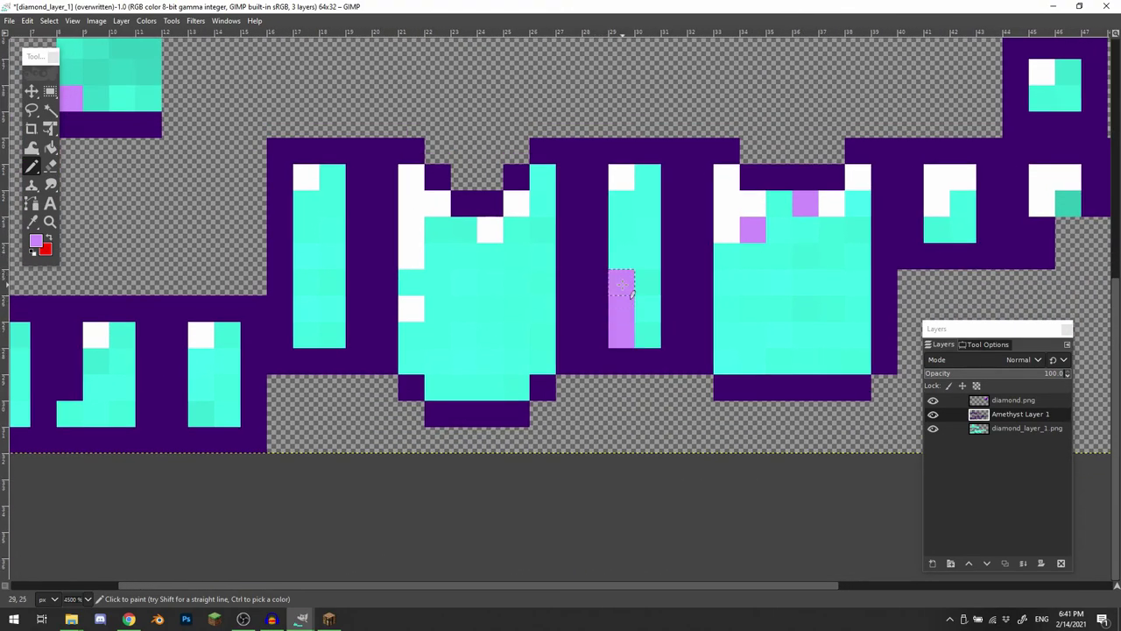
click(648, 308)
drag(700, 282, 439, 331)
drag(751, 271, 658, 272)
- Sample the vivid medium purple from the gem on diamond.png and make Amethyst Layer 1 active again
scroll(658, 272, right, 5)
scroll(658, 271, up, 5)
click(964, 399)
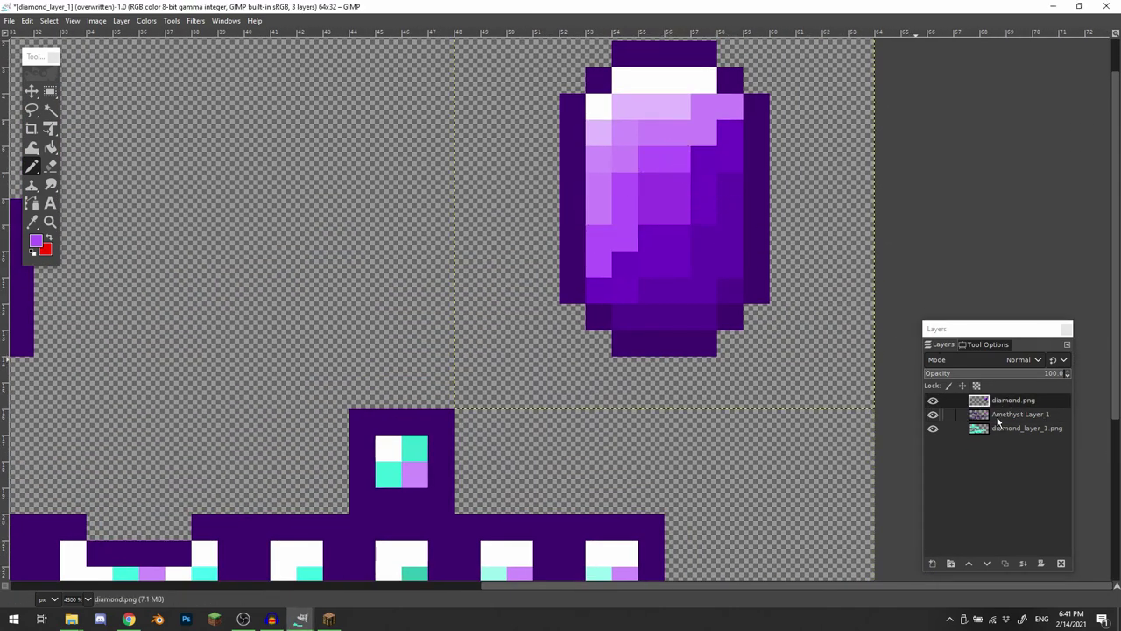
click(1007, 416)
- Paint short vivid purple accents, mostly two pixels wide, on the chestplate's back
scroll(684, 225, left, 4)
scroll(685, 225, down, 3)
scroll(685, 225, left, 4)
scroll(684, 225, down, 3)
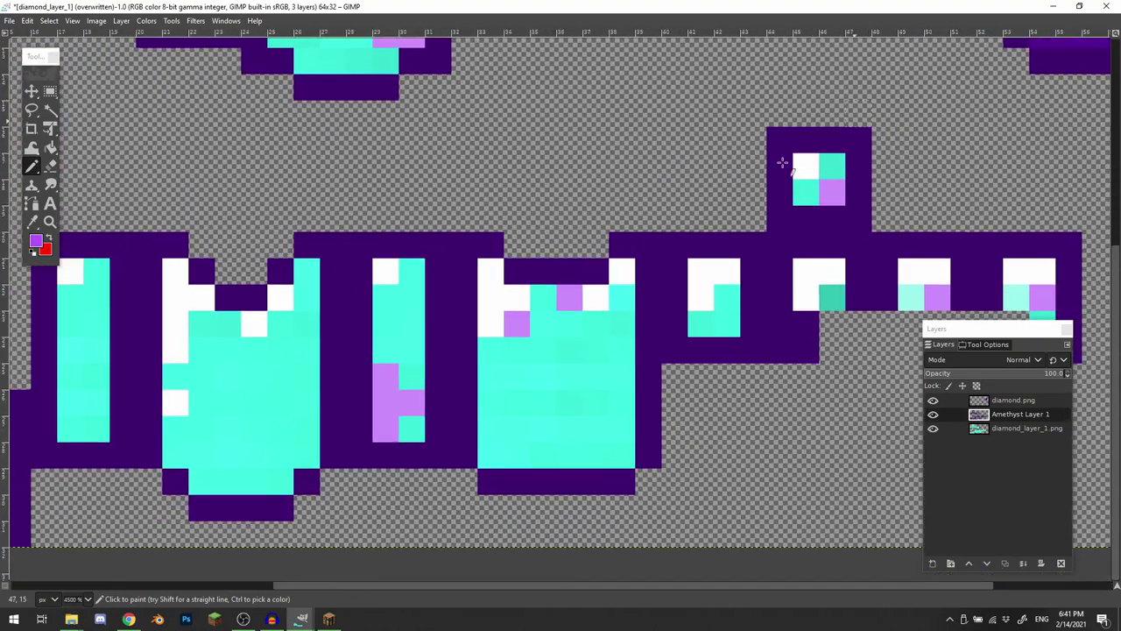
mouse_move(689, 317)
mouse_down()
mouse_move(709, 291)
mouse_move(714, 320)
mouse_up()
drag(686, 368, 711, 368)
scroll(568, 353, left, 3)
scroll(568, 353, down, 1)
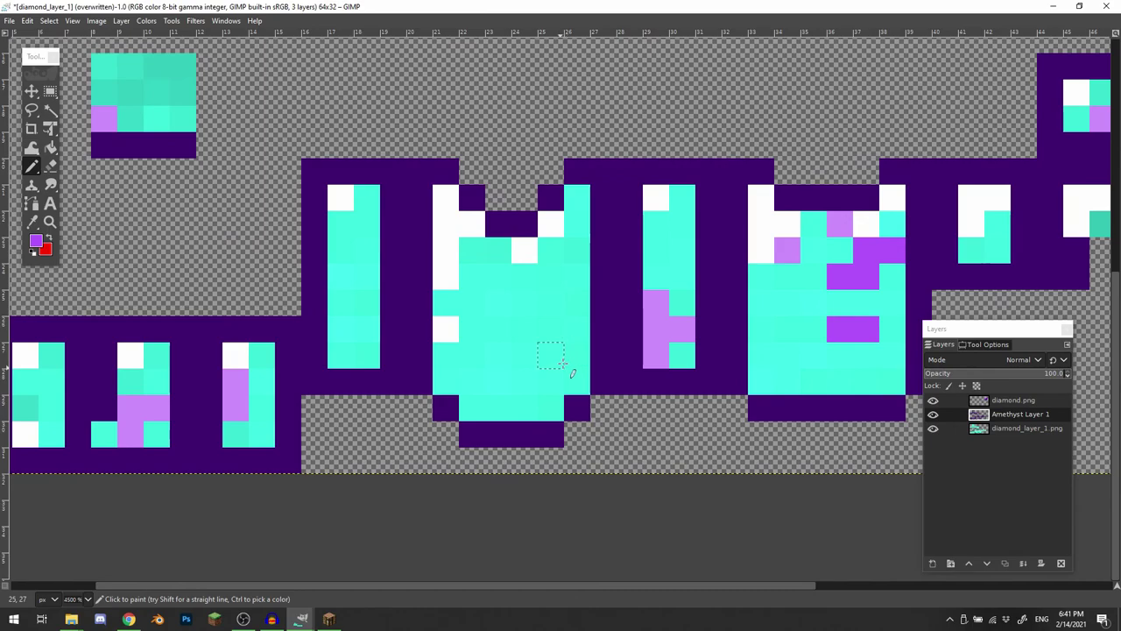
- Add vivid purple pixels along the right edge and neckline of the chestplate's front and on the leg strips
click(574, 304)
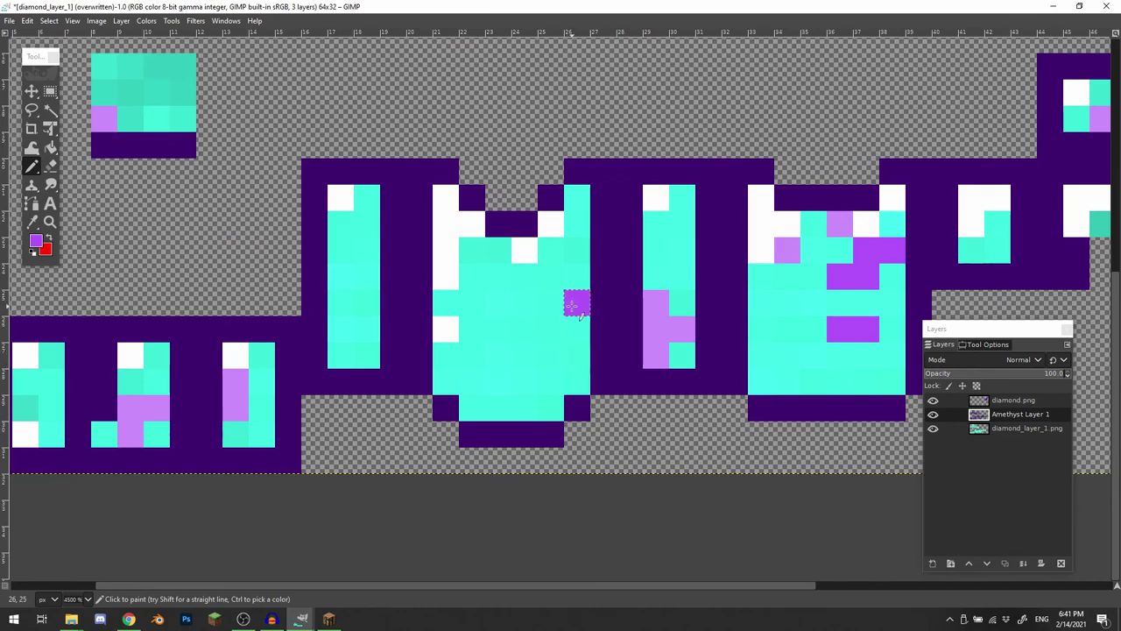
click(577, 251)
click(576, 380)
drag(358, 374, 640, 345)
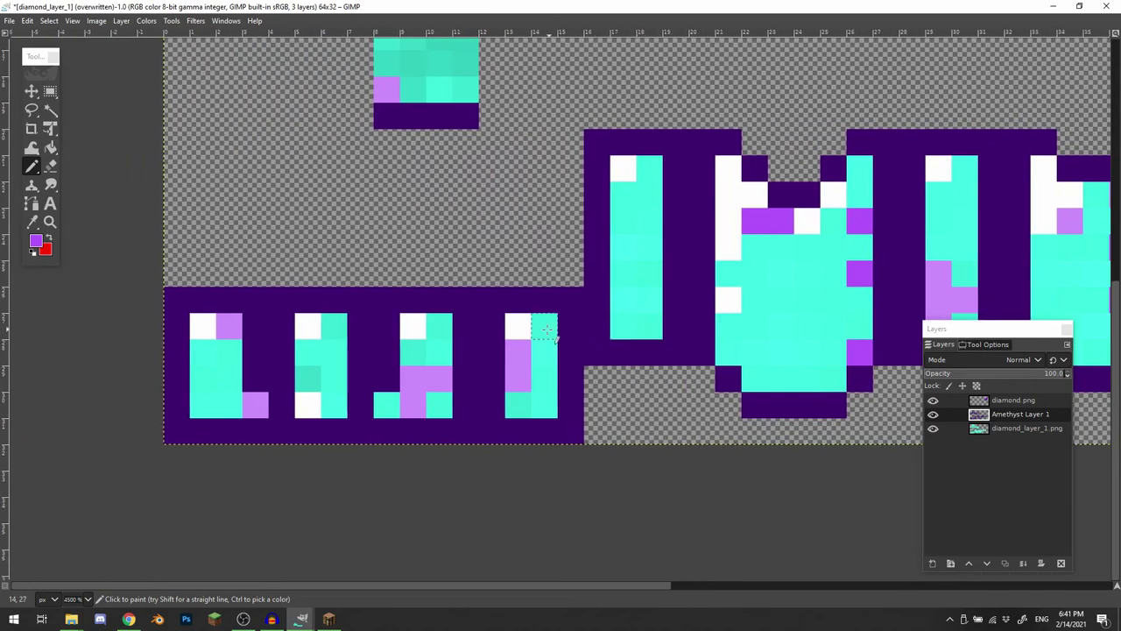
click(545, 326)
click(307, 379)
scroll(313, 355, up, 1)
click(239, 408)
- Sample the gem's lighter orchid purple from diamond.png and make Amethyst Layer 1 active again
click(1013, 400)
drag(885, 105, 263, 394)
ctrl+click(625, 227)
mouse_move(526, 270)
mouse_down()
mouse_move(750, 99)
mouse_move(607, 207)
mouse_up()
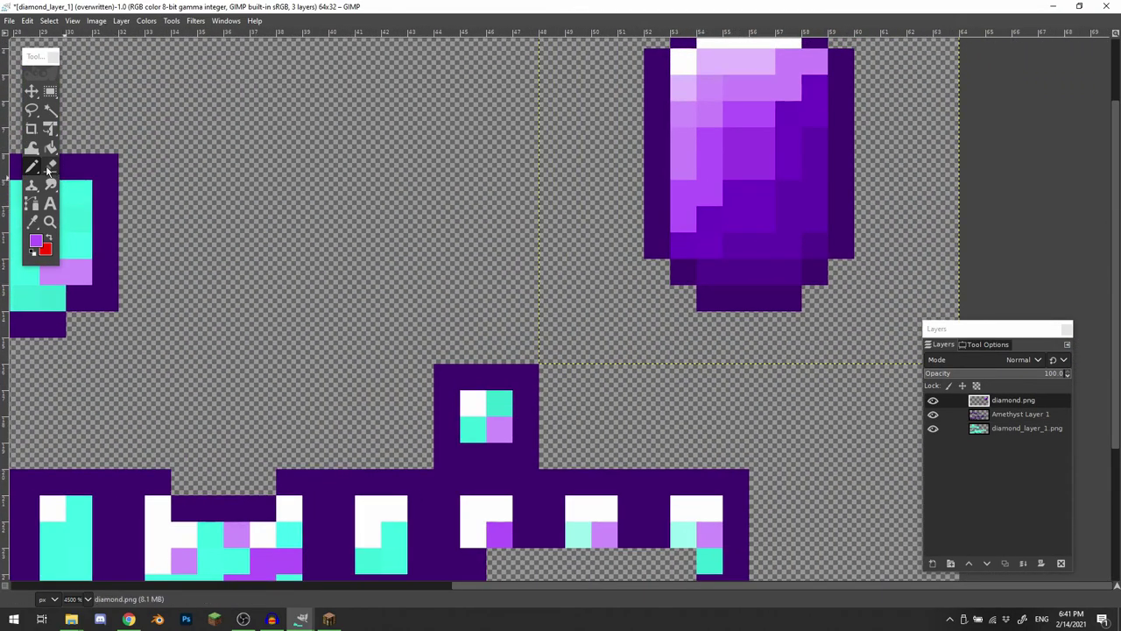
click(1011, 403)
drag(764, 108, 749, 171)
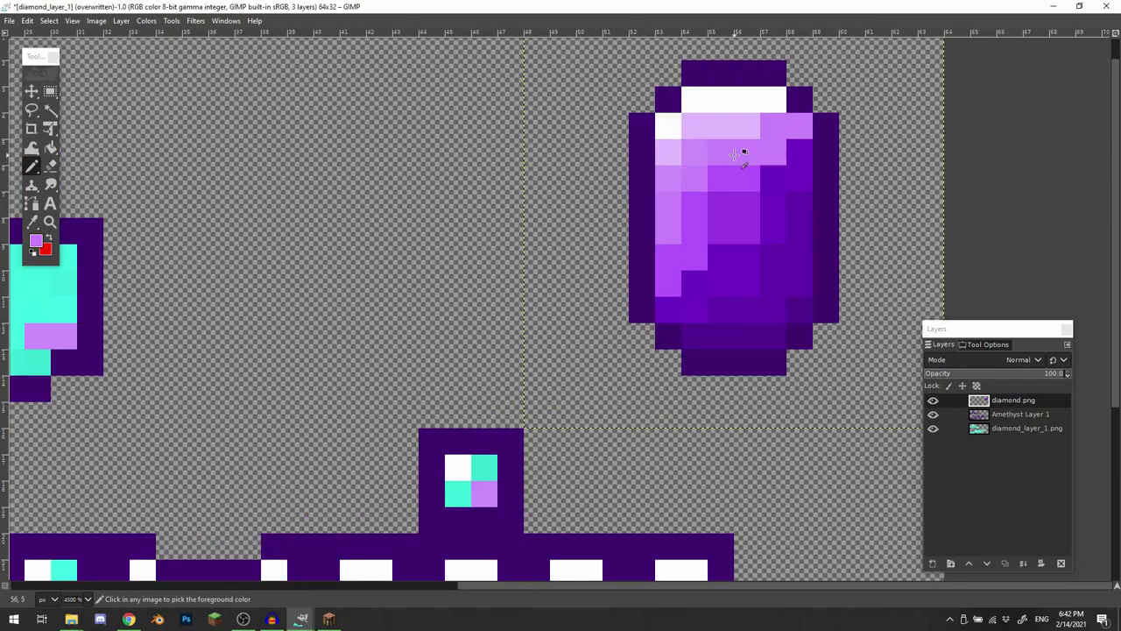
scroll(639, 260, down, 4)
scroll(639, 260, left, 6)
click(1007, 415)
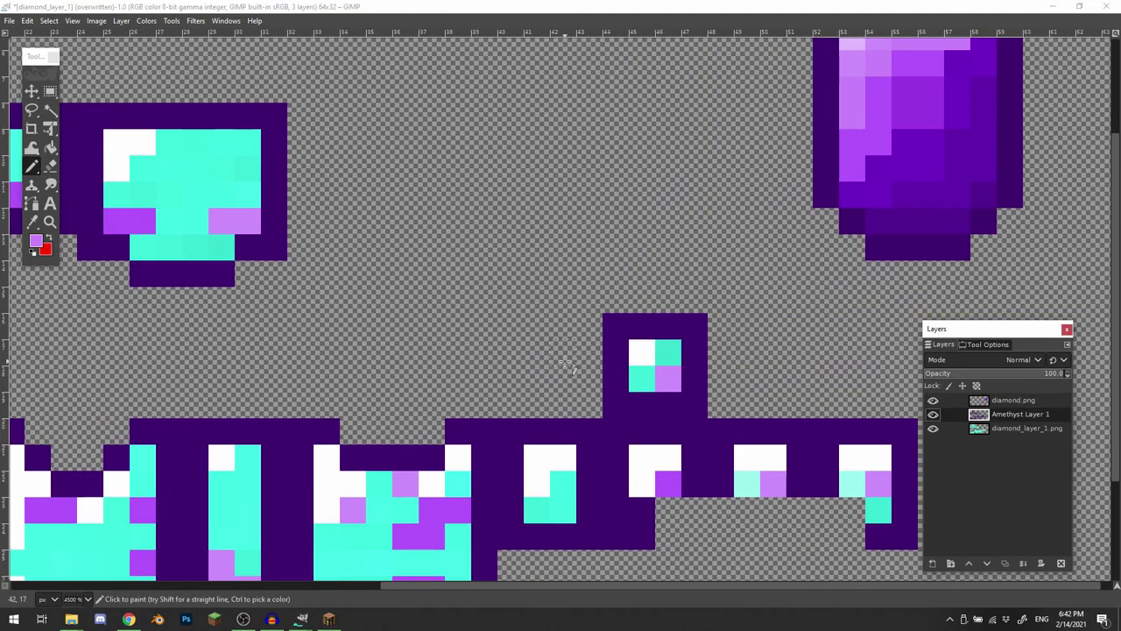
- Paint orchid purple pixels in the lower left corner of the chestplate's back and at the bottom of its front
scroll(571, 371, down, 8)
scroll(570, 370, left, 8)
click(588, 359)
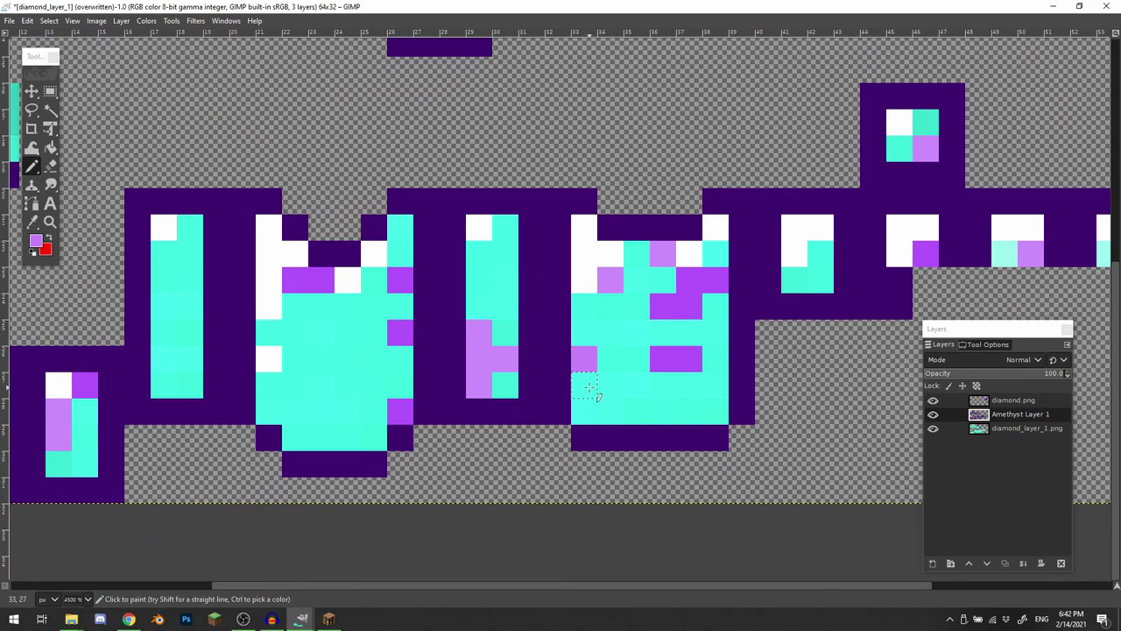
click(590, 387)
click(612, 388)
scroll(578, 388, left, 6)
scroll(589, 396, down, 2)
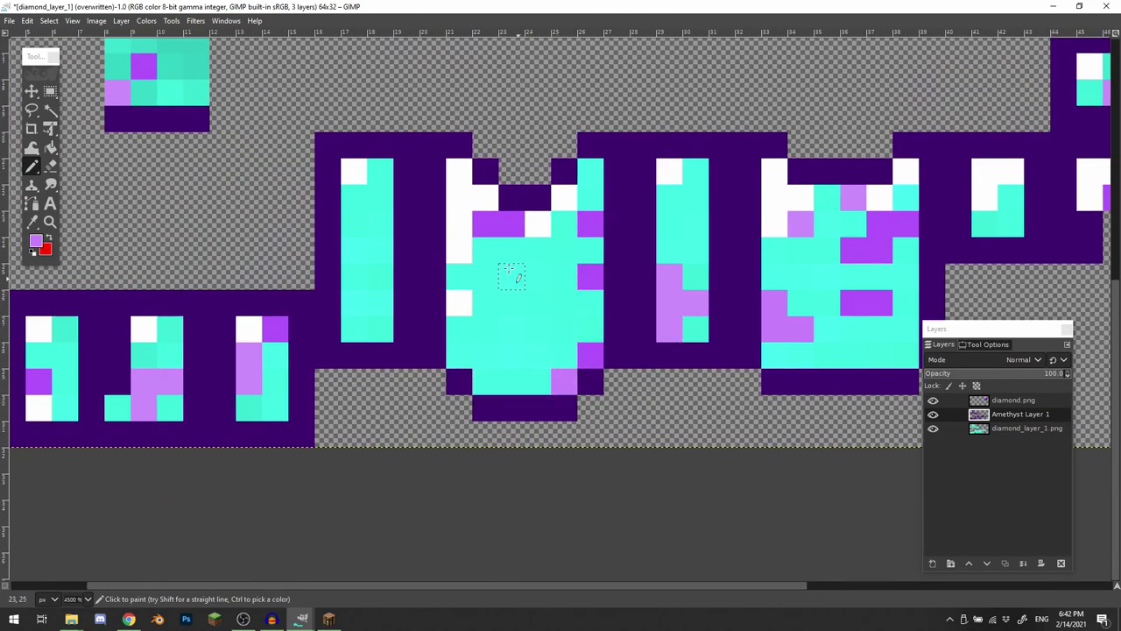
- Add orchid purple pixels down the strip beside the chestplate's front and two more along the front's bottom edge
scroll(508, 270, up, 1)
scroll(509, 271, left, 4)
drag(477, 316, 504, 316)
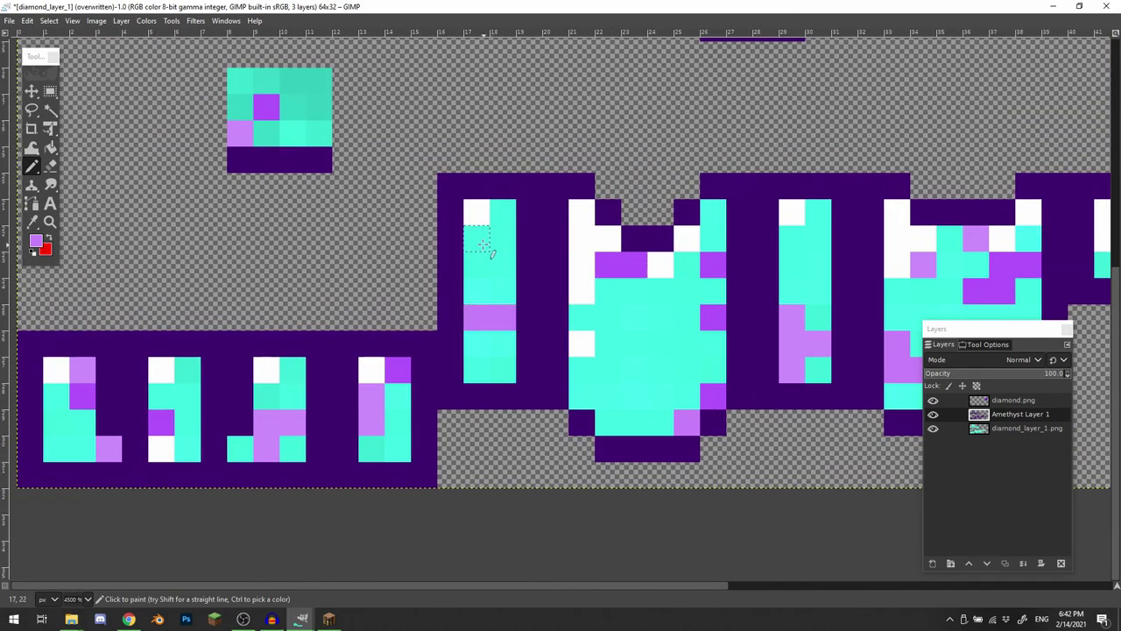
drag(483, 244, 482, 265)
click(478, 370)
drag(610, 424, 635, 424)
- Paint orchid purple over the two right pixels of the boot sole's top and bottom rows
scroll(491, 263, left, 1)
scroll(491, 262, up, 1)
drag(330, 109, 354, 109)
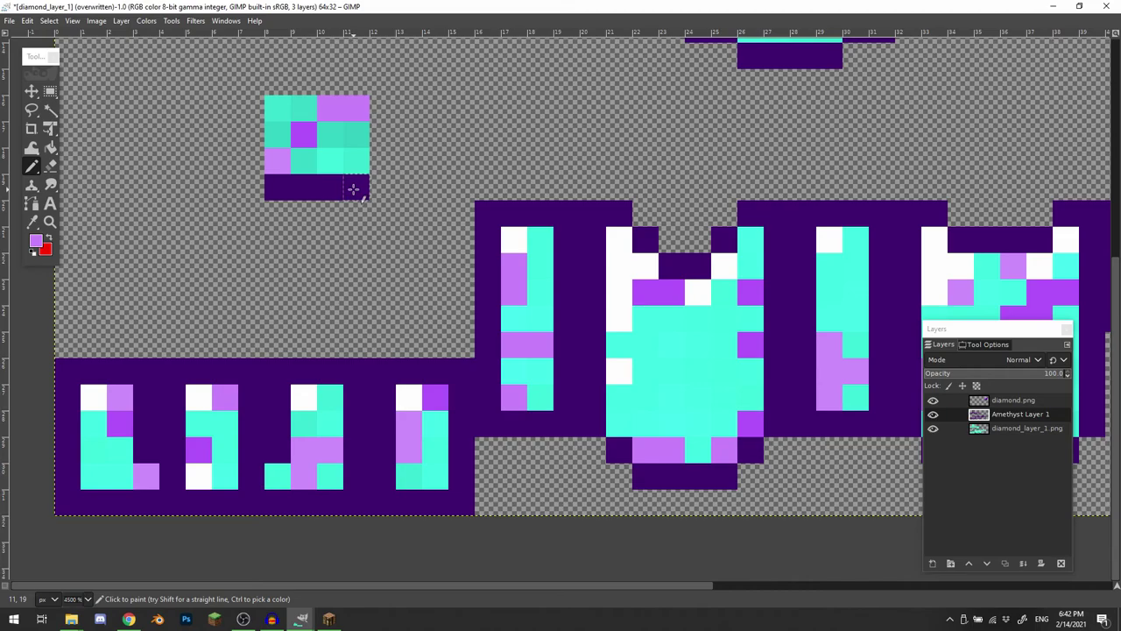
drag(353, 189, 329, 187)
scroll(298, 204, up, 2)
scroll(298, 205, left, 1)
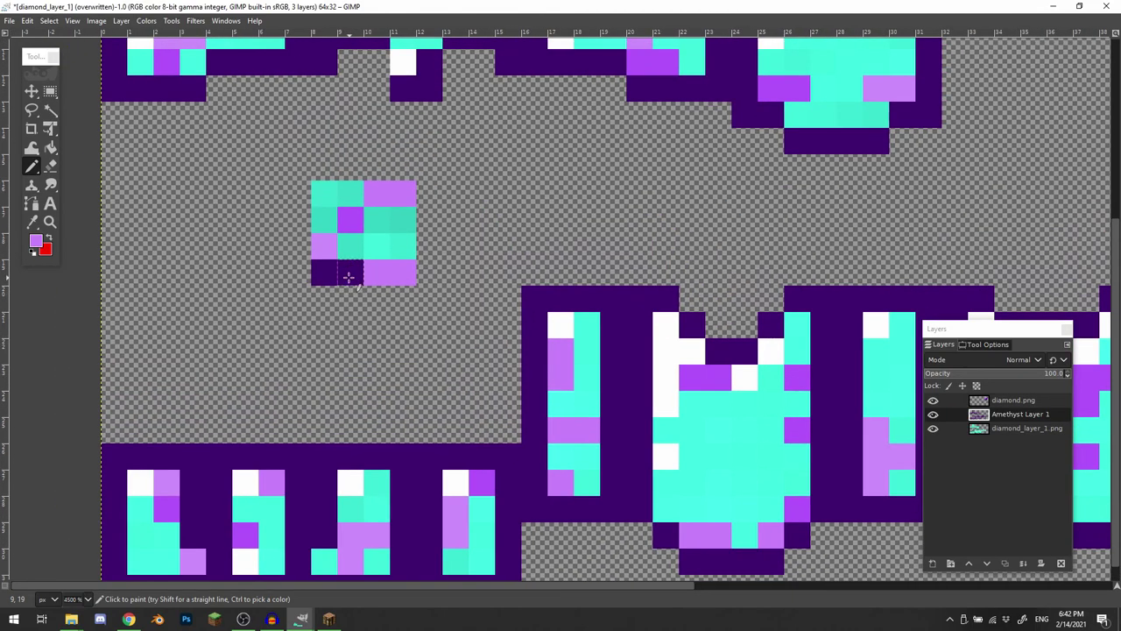
- Select and delete the two remaining dark purple pixels of the boot sole, clear the selection and return to the Pencil
key(r)
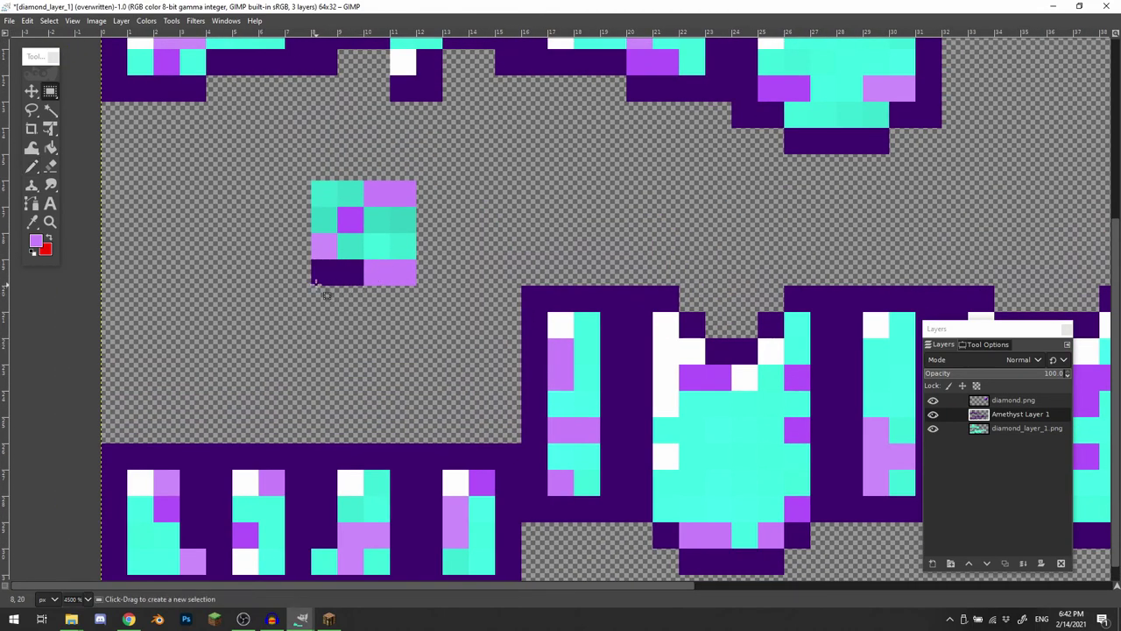
drag(313, 284, 362, 260)
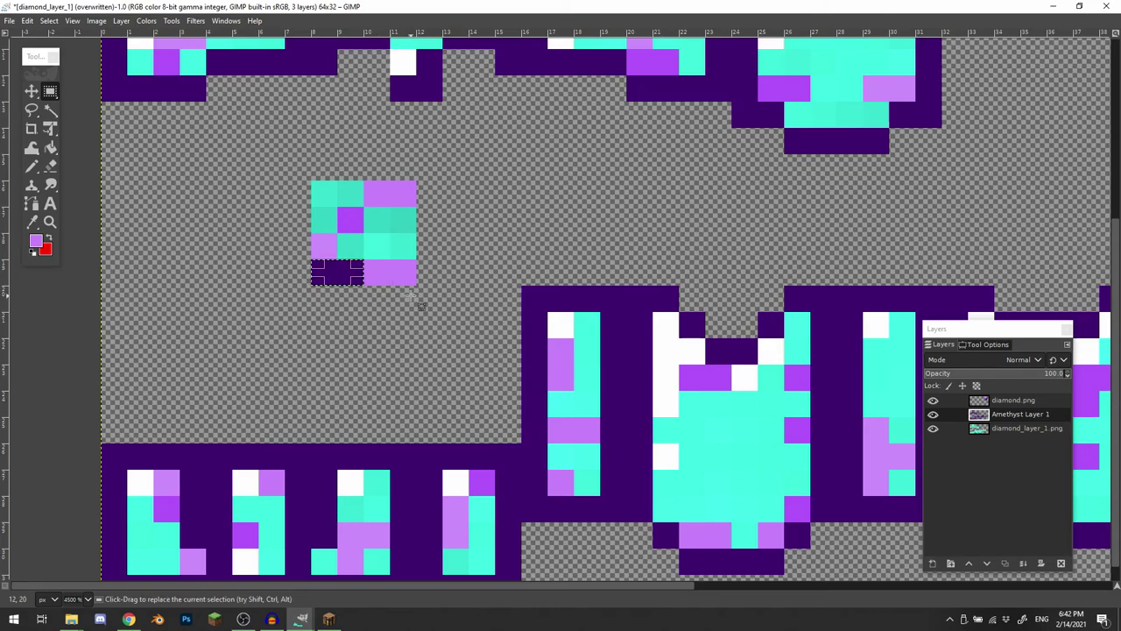
key(Delete)
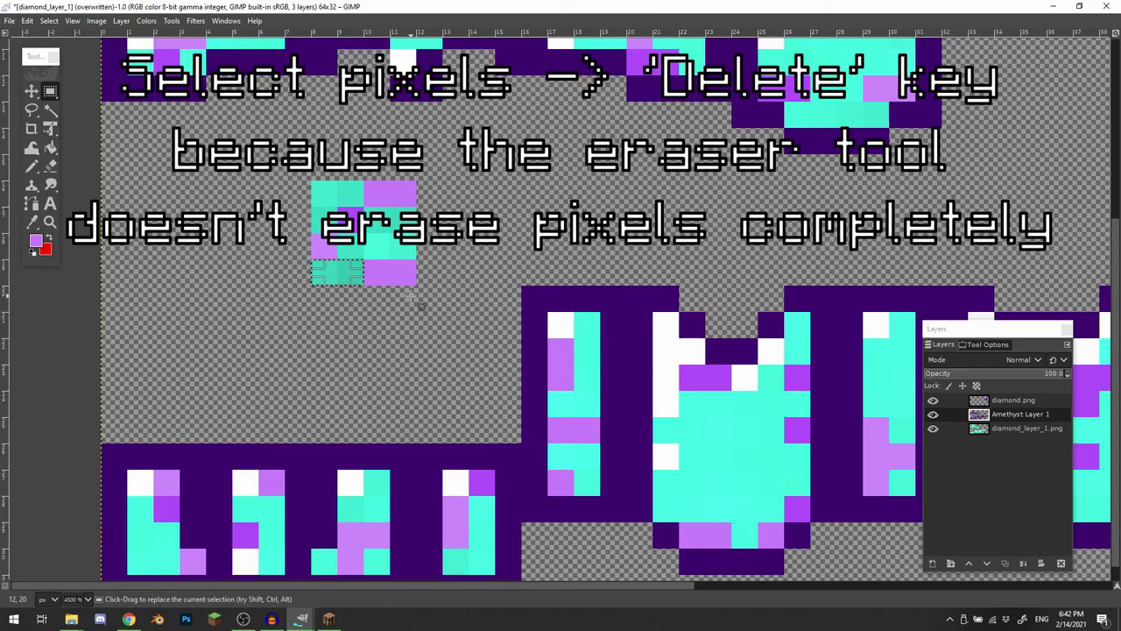
click(438, 326)
key(n)
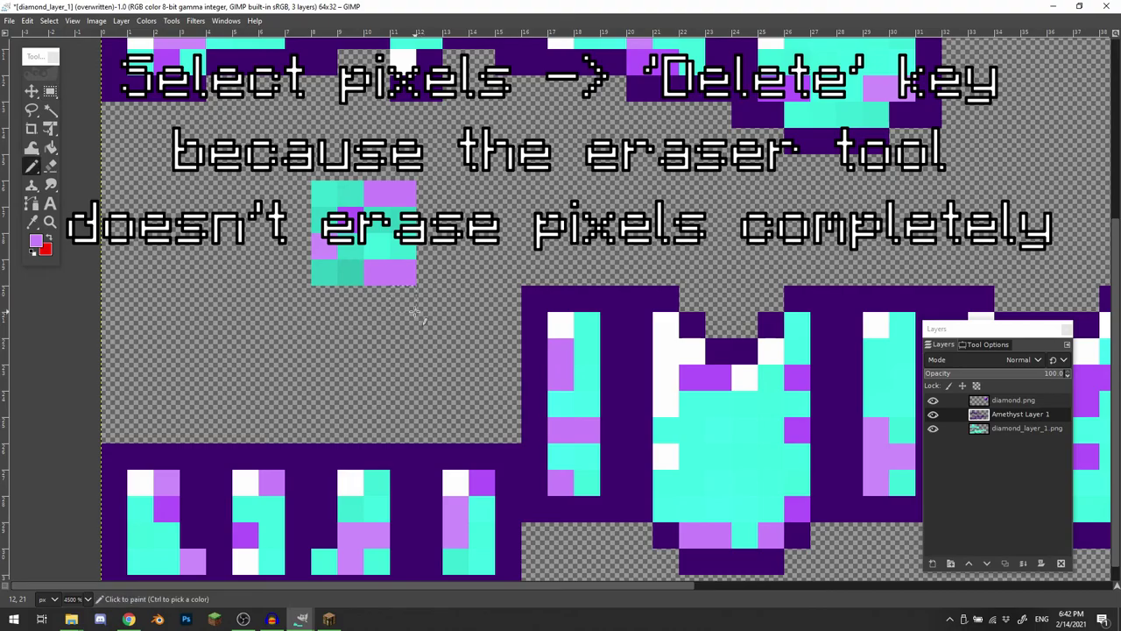
- Paint orchid purple patches along the edges of the helmet's top and on the right of its back face
mouse_move(573, 274)
mouse_down()
mouse_move(359, 290)
mouse_move(470, 378)
mouse_move(325, 324)
mouse_move(313, 292)
mouse_up()
drag(534, 276, 336, 333)
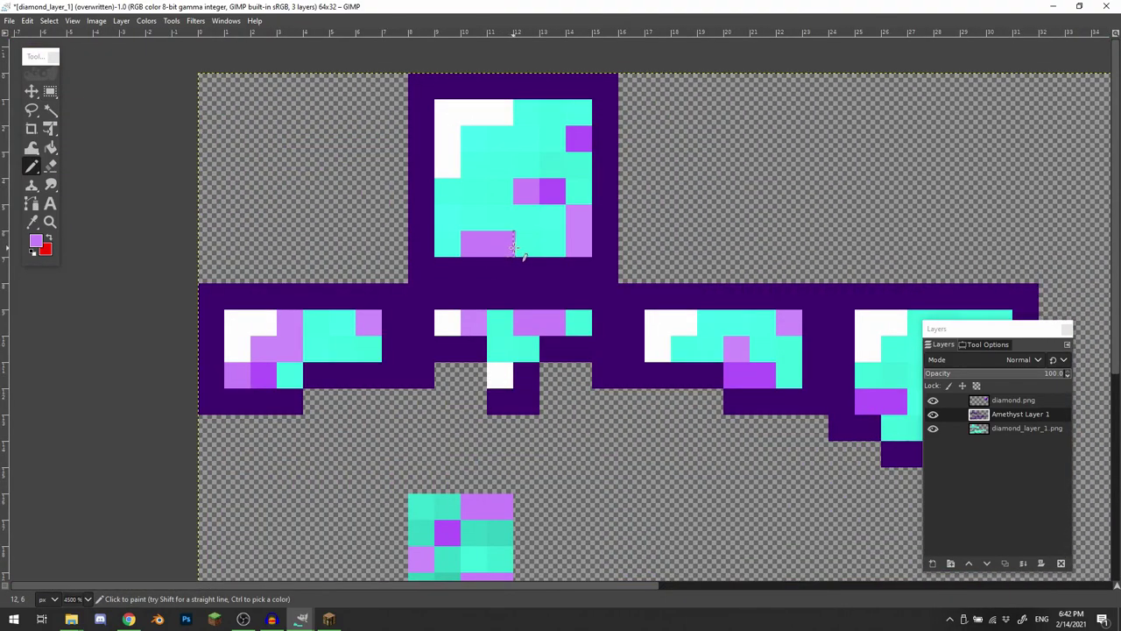
click(516, 248)
mouse_move(560, 161)
mouse_down()
mouse_move(580, 166)
mouse_move(583, 188)
mouse_up()
drag(673, 281, 452, 144)
drag(518, 226, 546, 364)
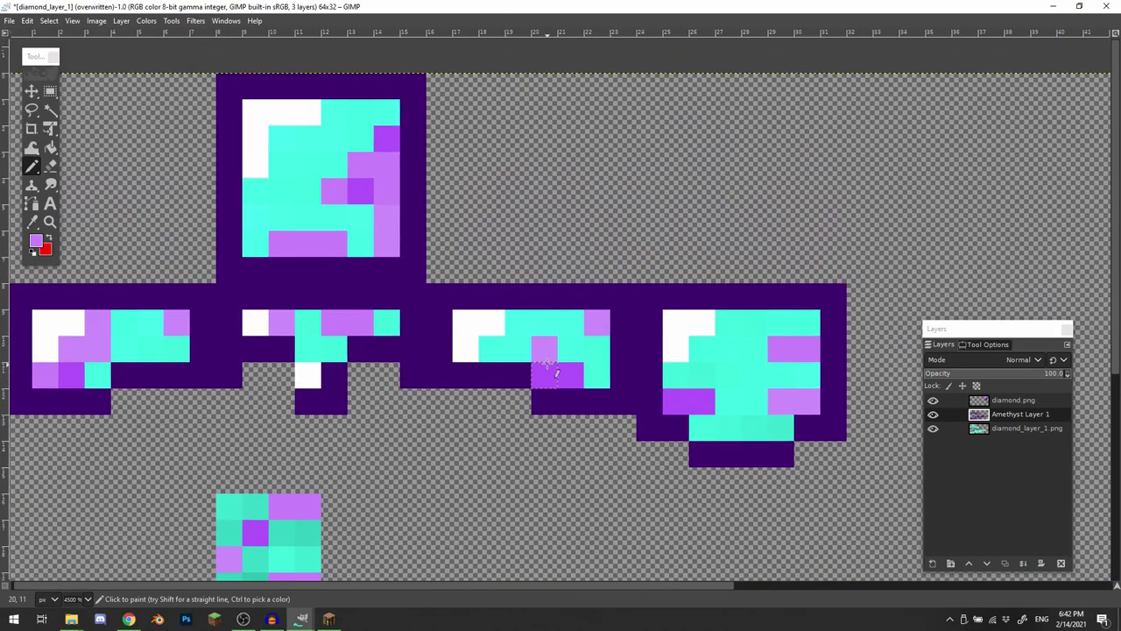
click(359, 119)
drag(254, 191, 253, 215)
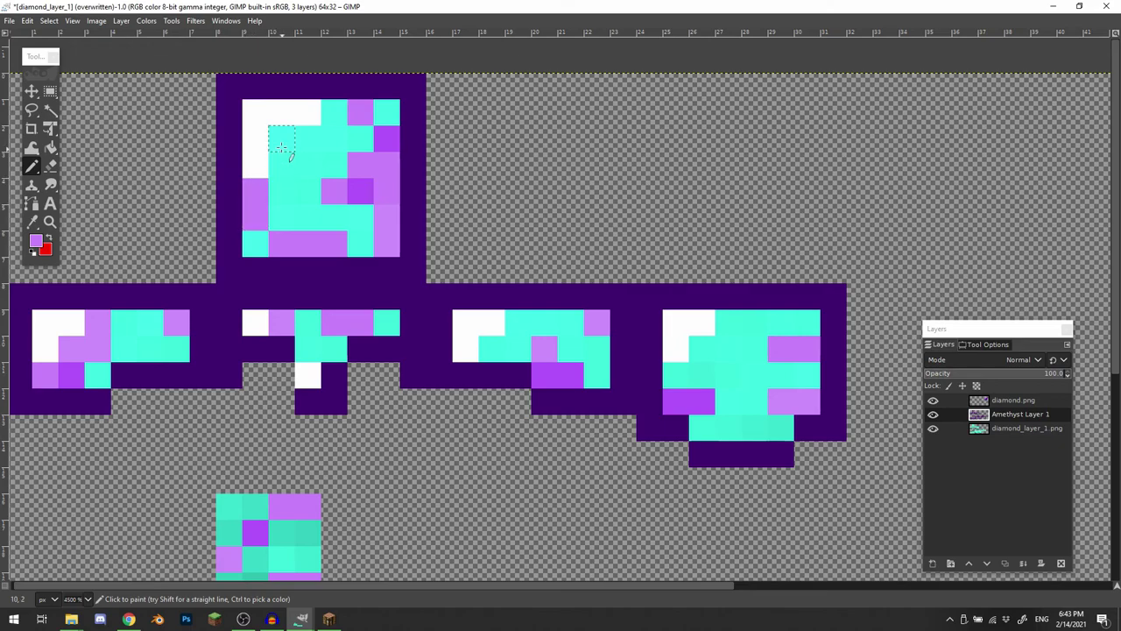
- Sample the gem's pale lilac and paint one pixel on each of the last two sleeve faces in Amethyst Layer 1
scroll(501, 357, down, 1)
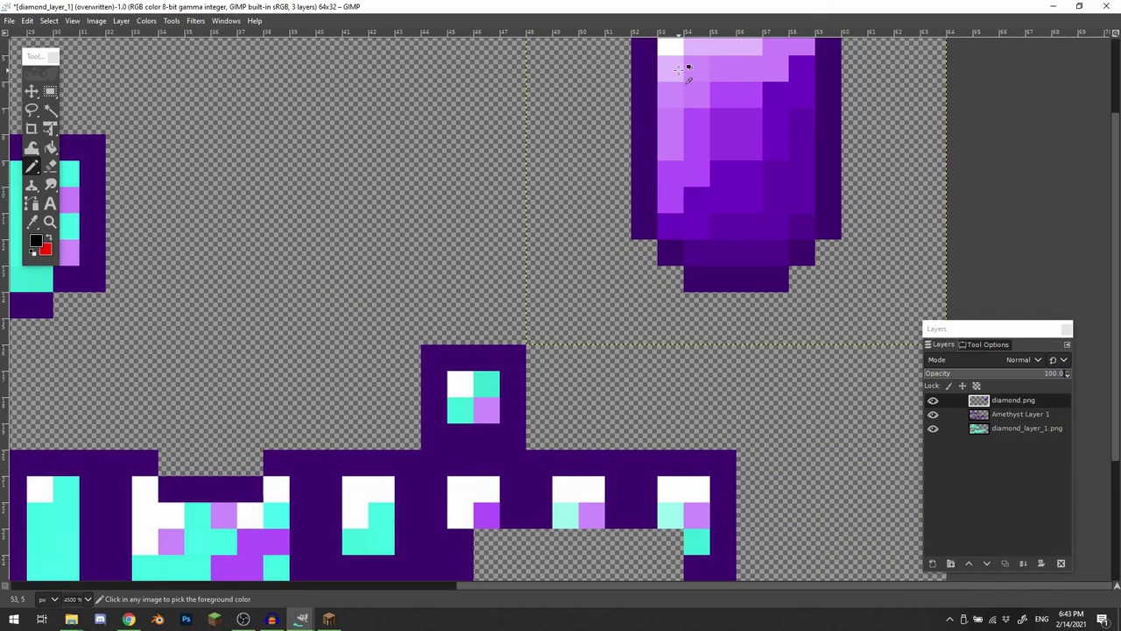
ctrl+click(680, 71)
click(985, 413)
drag(642, 471, 763, 326)
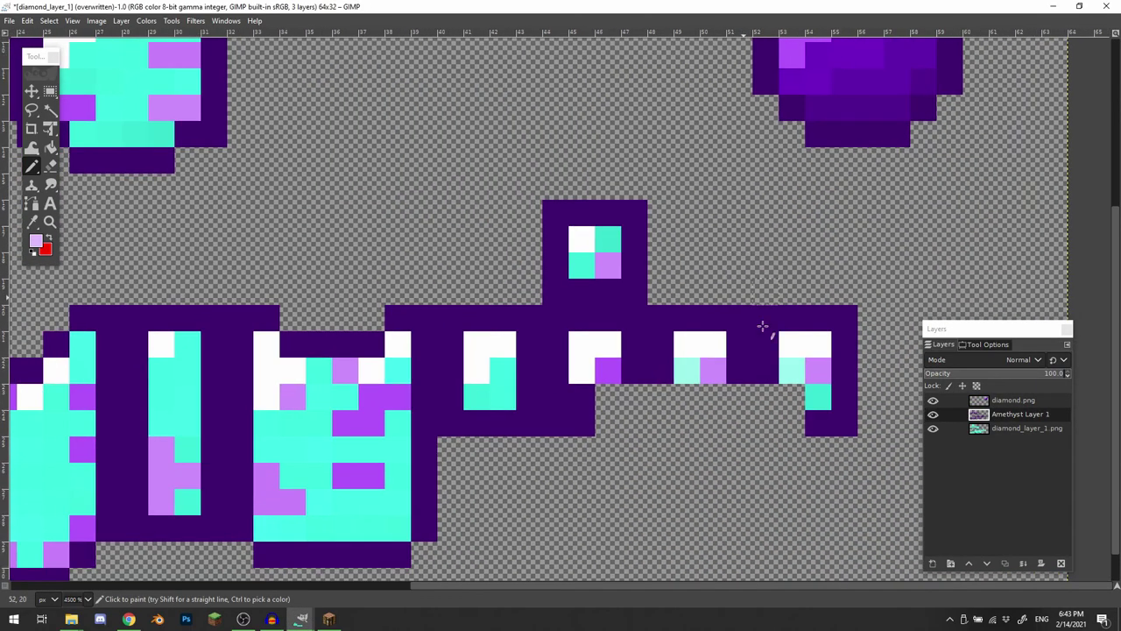
click(796, 378)
click(682, 372)
- Paint pale lilac highlights on the chestplate's back, the right shoulder of its front and its side strips
mouse_move(589, 207)
mouse_down()
mouse_move(603, 177)
mouse_move(719, 175)
mouse_move(701, 199)
mouse_move(812, 157)
mouse_move(877, 182)
mouse_up()
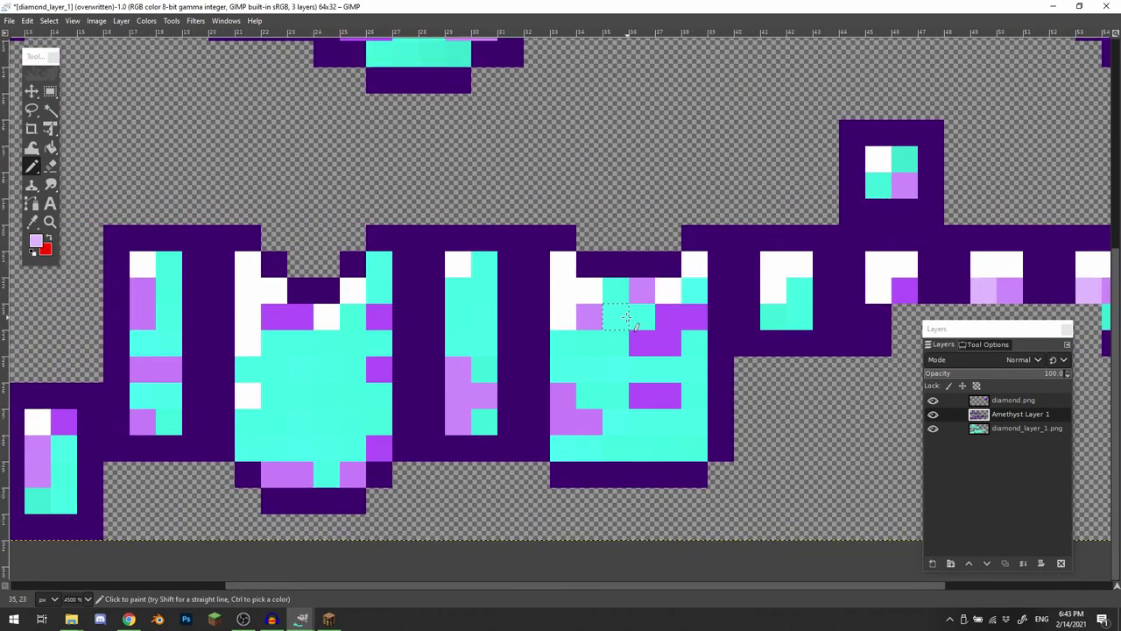
scroll(495, 256, left, 7)
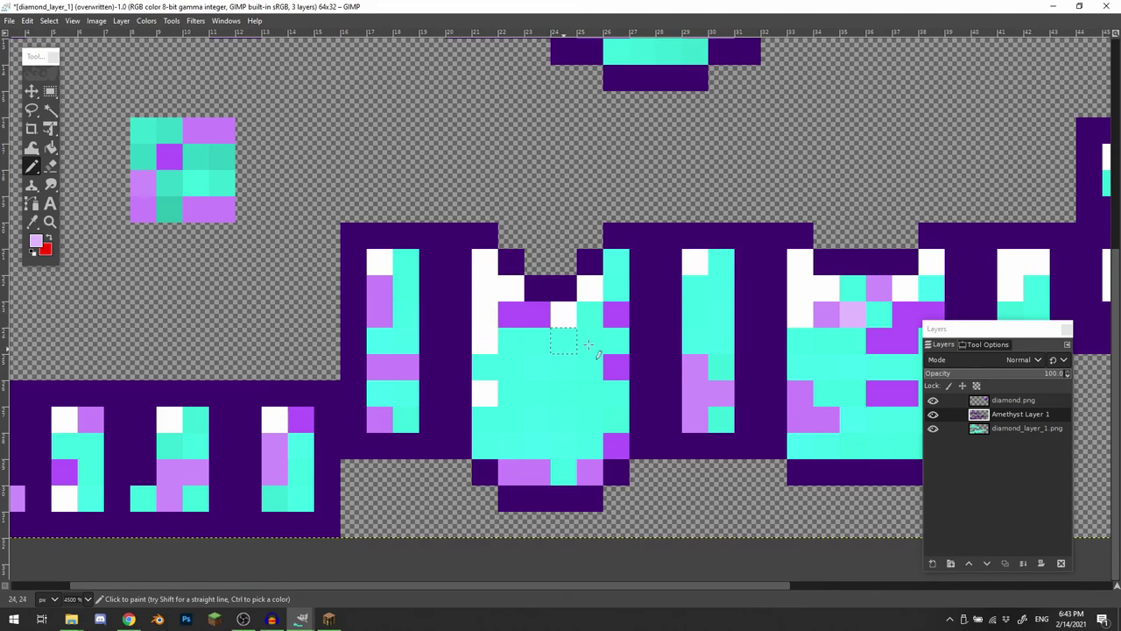
scroll(560, 343, right, 1)
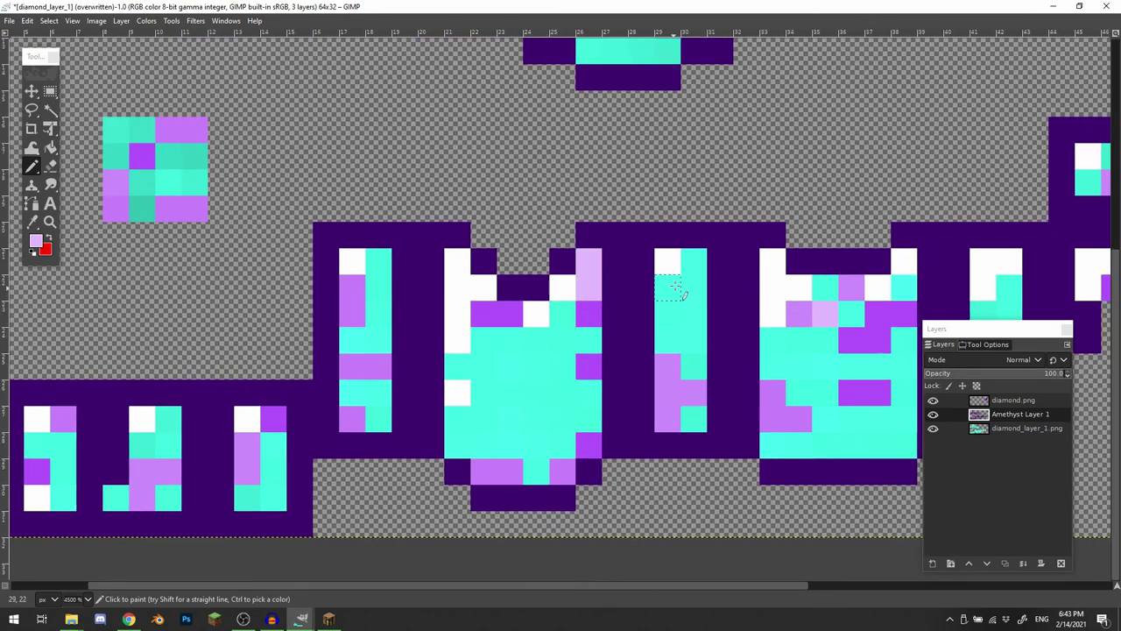
mouse_move(510, 322)
mouse_down()
mouse_move(734, 221)
mouse_move(787, 253)
mouse_up()
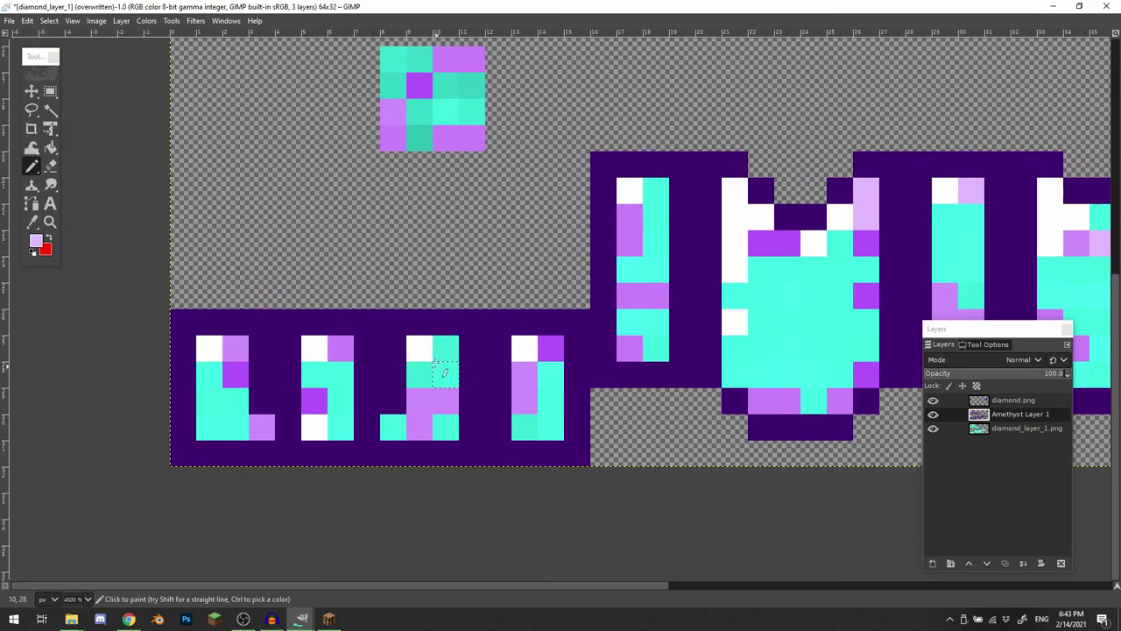
drag(466, 277, 391, 378)
- Add pale lilac pixels beside the white highlights on the helmet's top, front and left side
drag(481, 149, 349, 429)
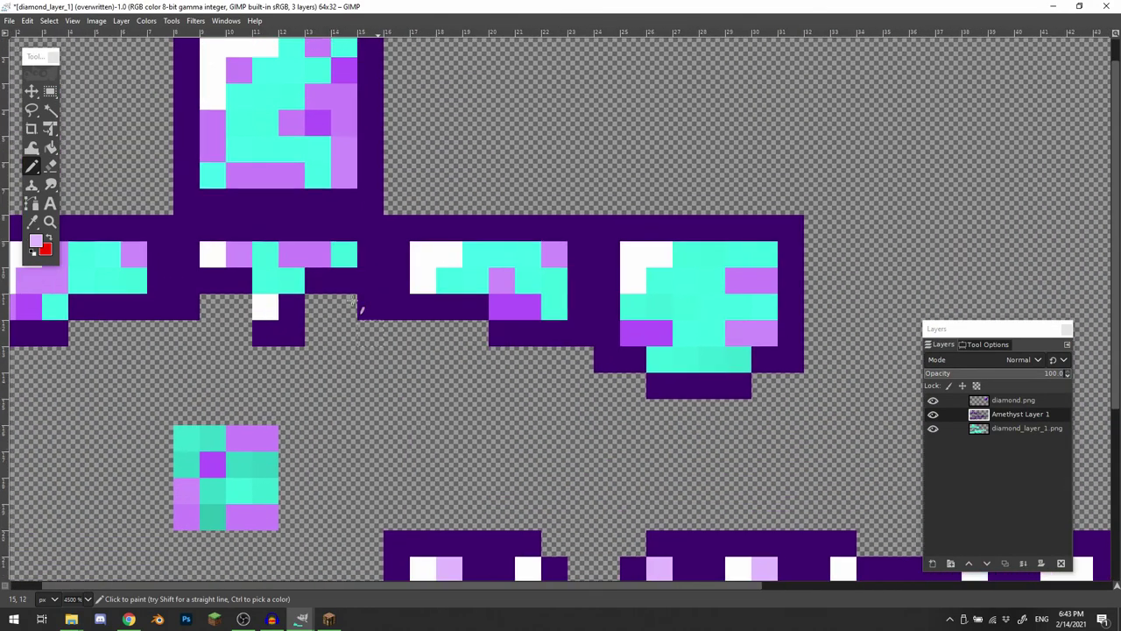
mouse_move(372, 267)
mouse_down()
mouse_move(576, 328)
mouse_move(517, 338)
mouse_move(473, 297)
mouse_up()
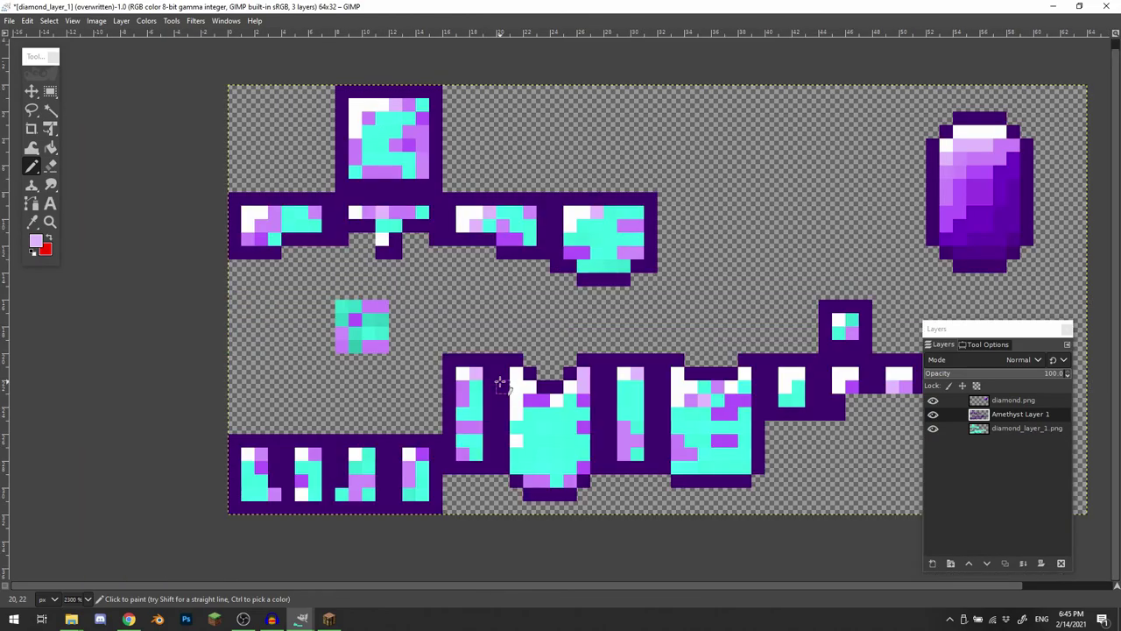
scroll(438, 328, up, 5)
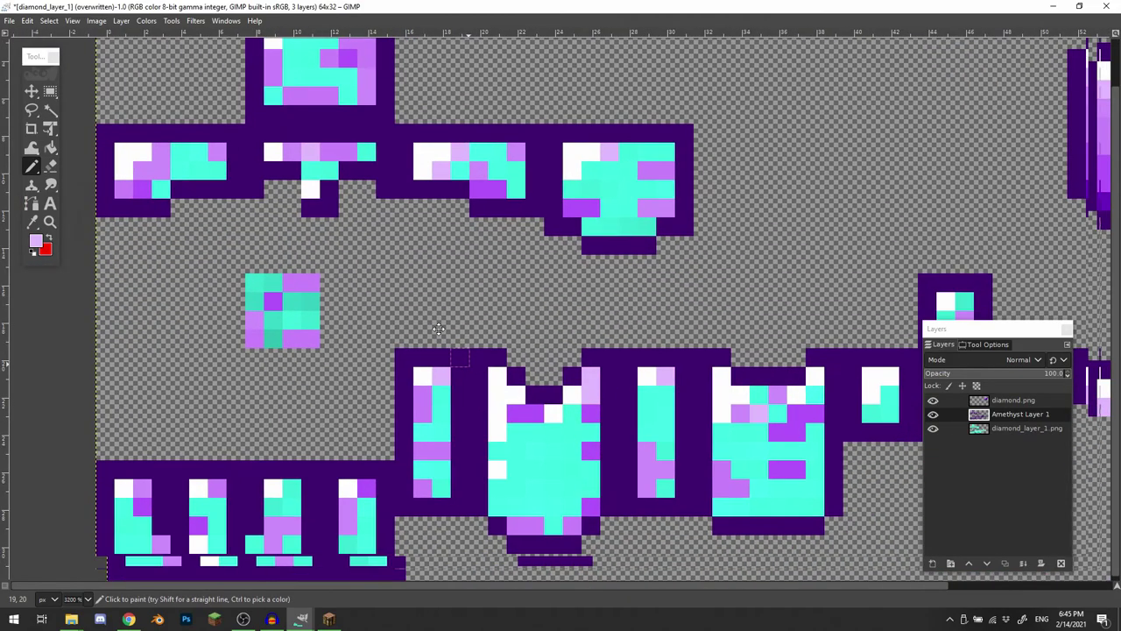
- Move the dark purple strip beneath the helmet's back face up one pixel on Amethyst Layer 1
scroll(438, 328, down, 3)
scroll(500, 213, up, 3)
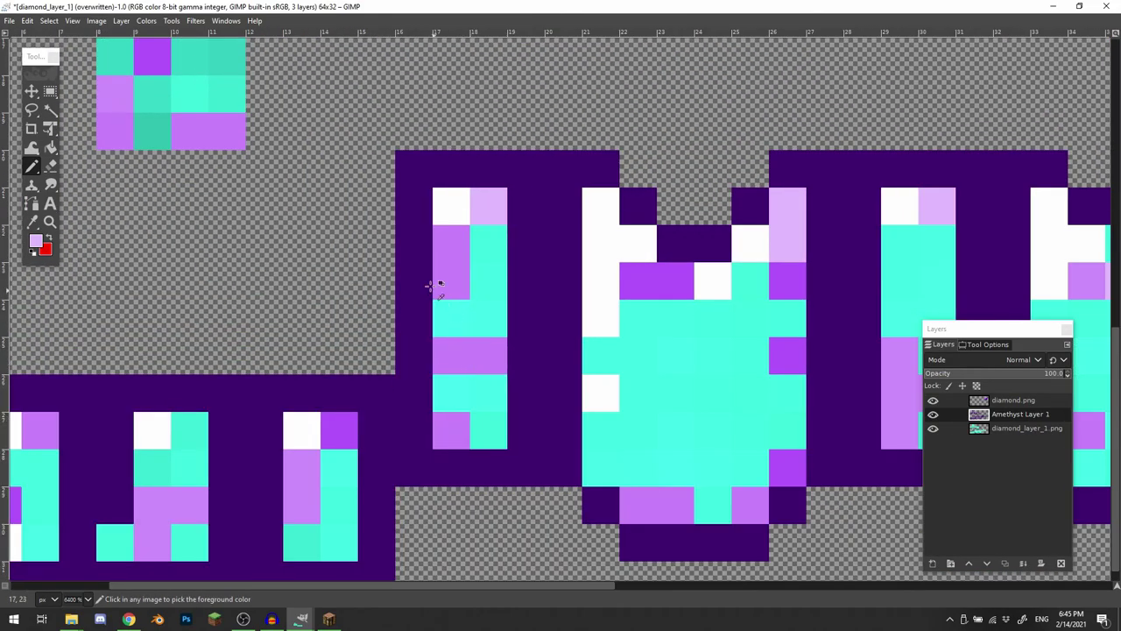
scroll(426, 275, down, 2)
scroll(426, 271, up, 2)
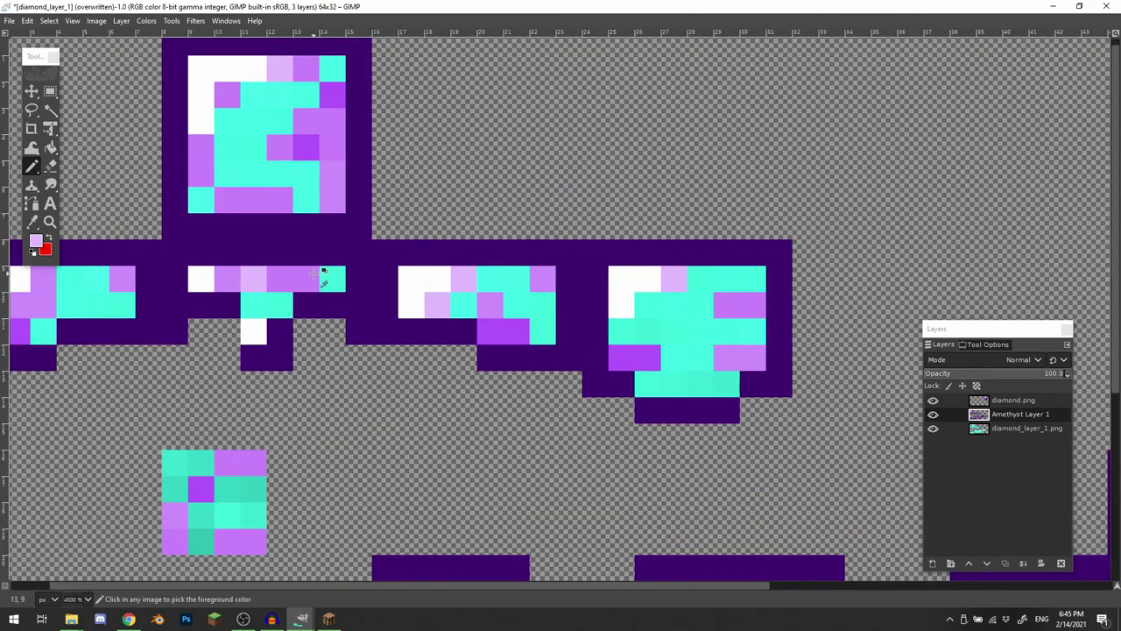
drag(410, 381, 511, 309)
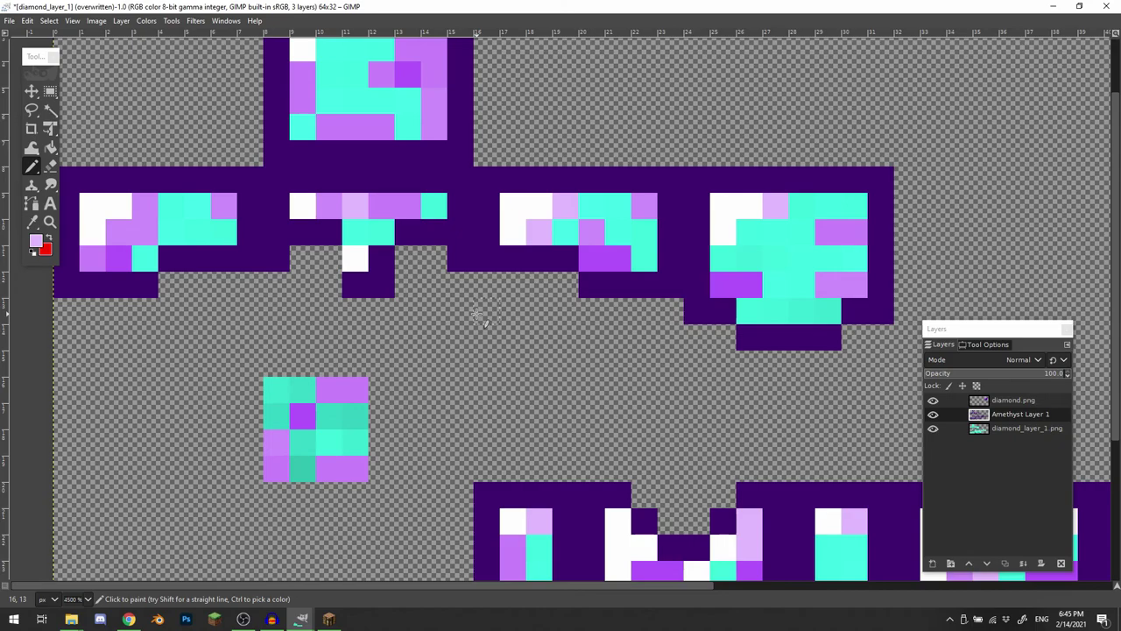
drag(682, 314, 384, 327)
key(r)
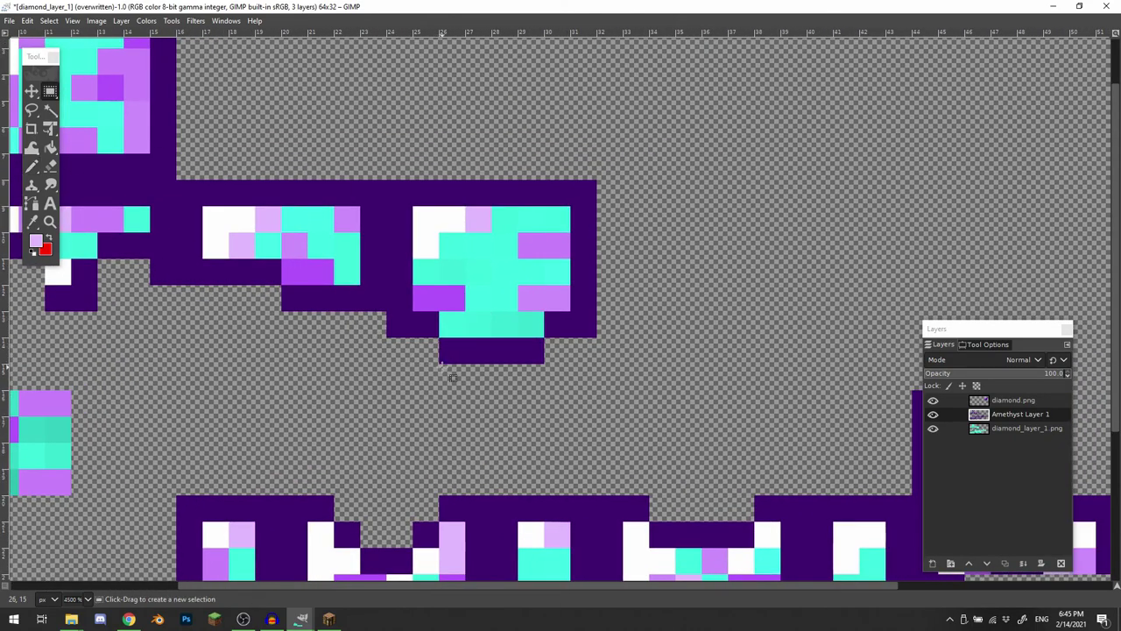
drag(430, 386, 588, 342)
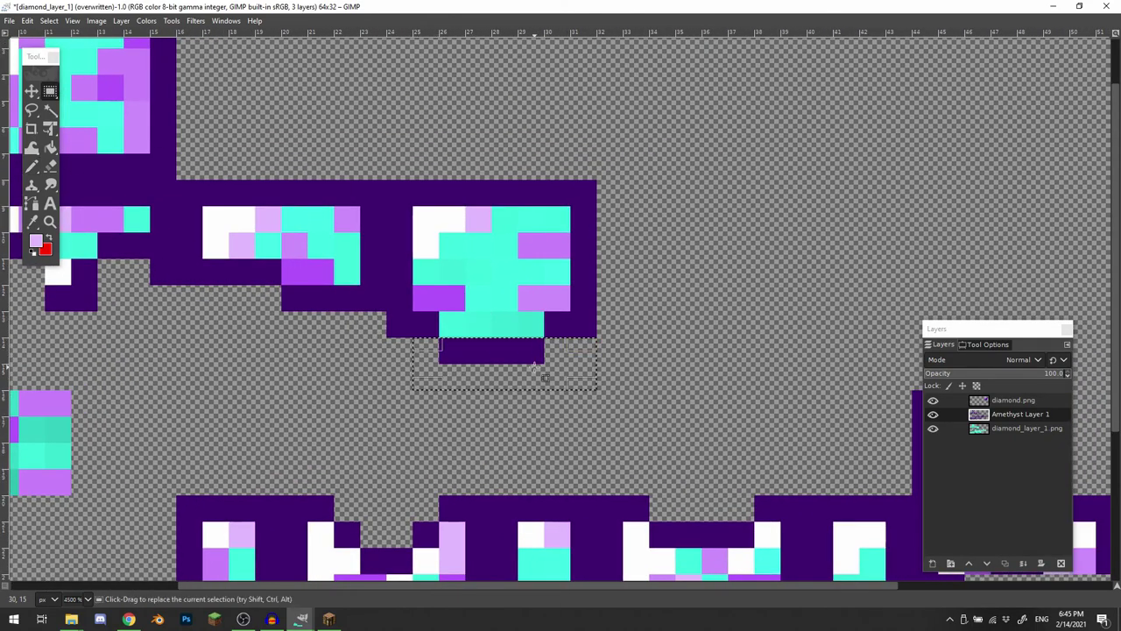
key(ctrl+x)
key(ctrl+v)
key(x)
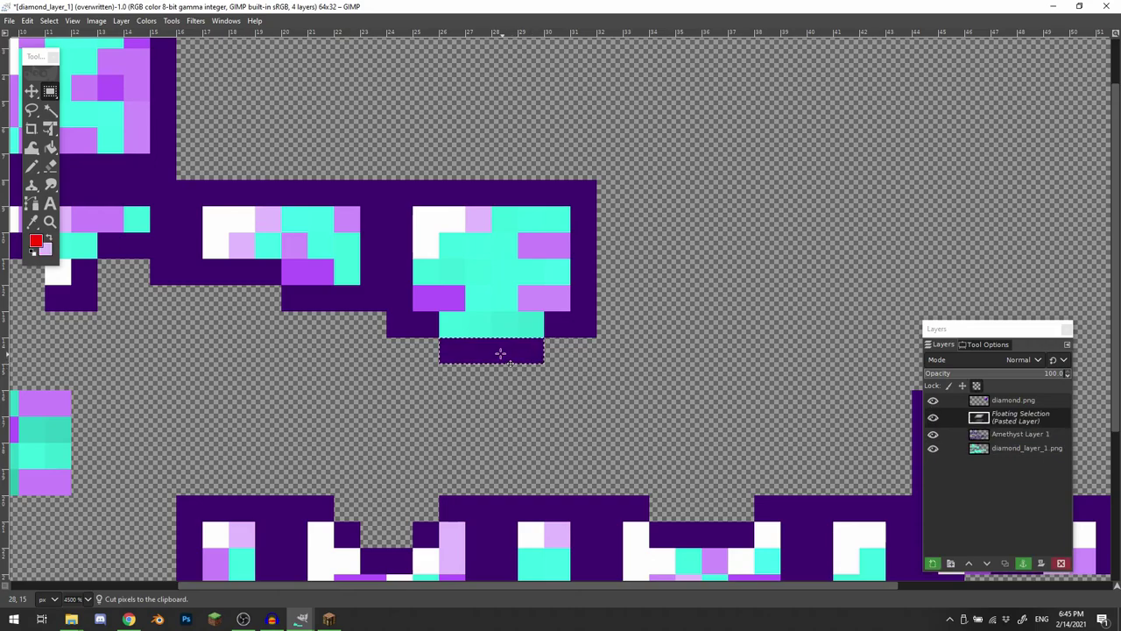
drag(500, 352, 499, 327)
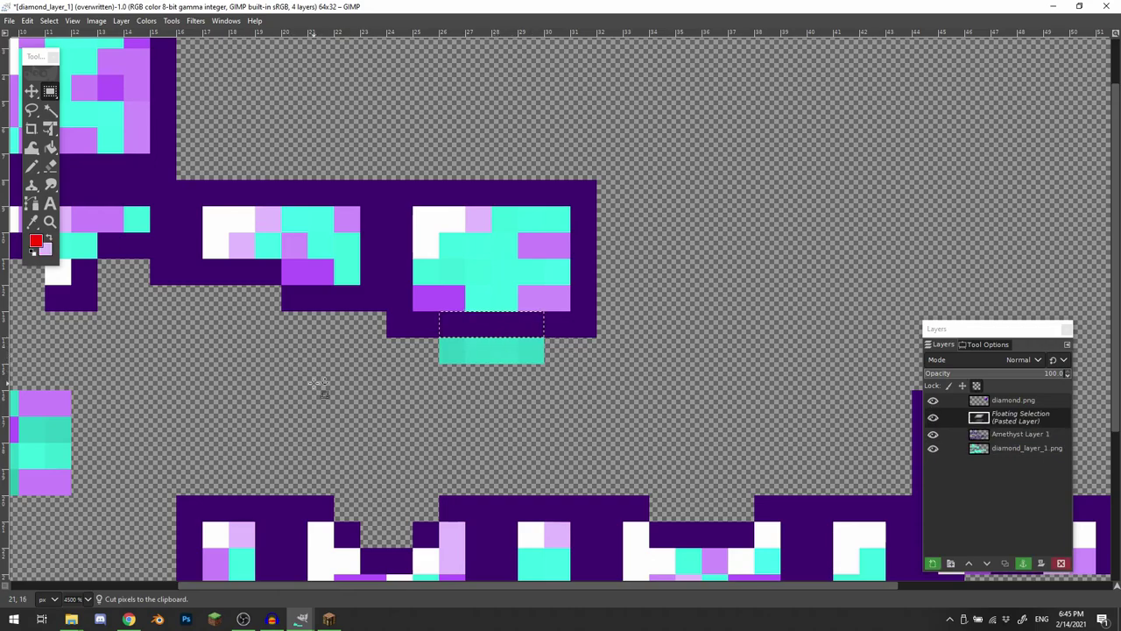
click(317, 386)
- Move the dark purple strips on both sides of the helmet front's nose guard down one pixel
scroll(317, 385, left, 5)
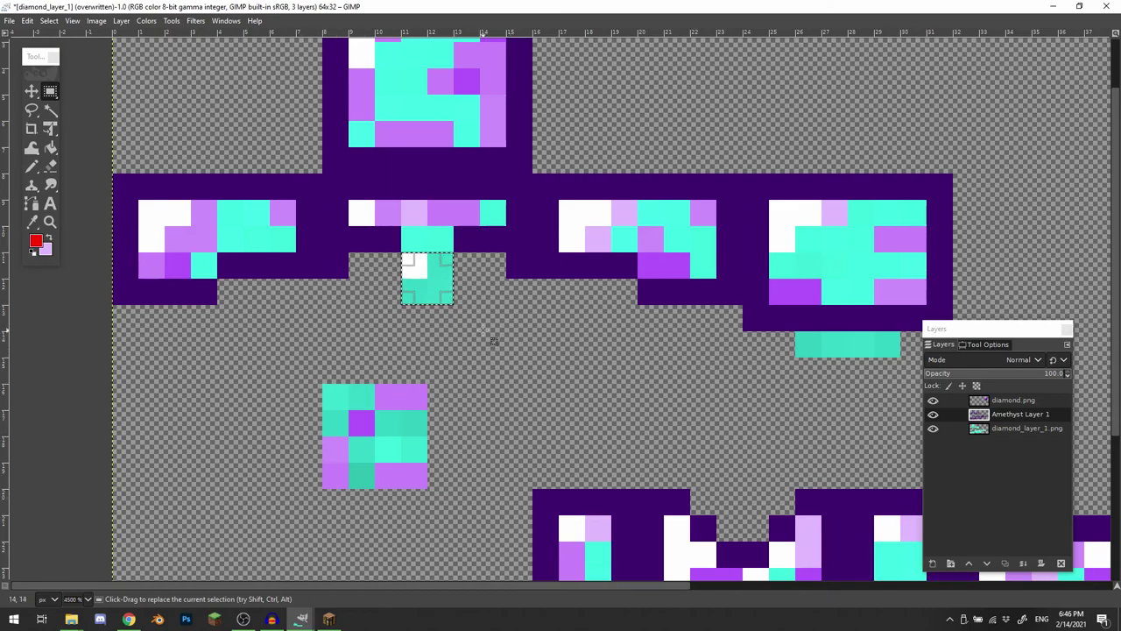
drag(352, 277, 467, 259)
key(ctrl+x)
key(ctrl+v)
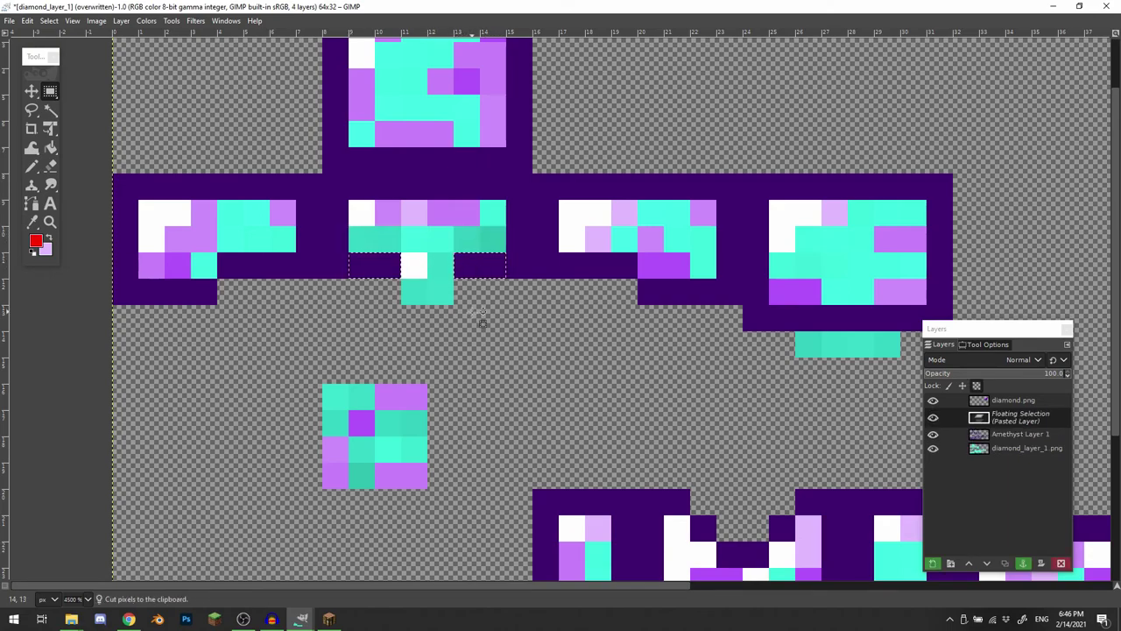
click(482, 322)
- Sample the dark purple outline color and repaint the two-pixel outline below the nose guard
key(n)
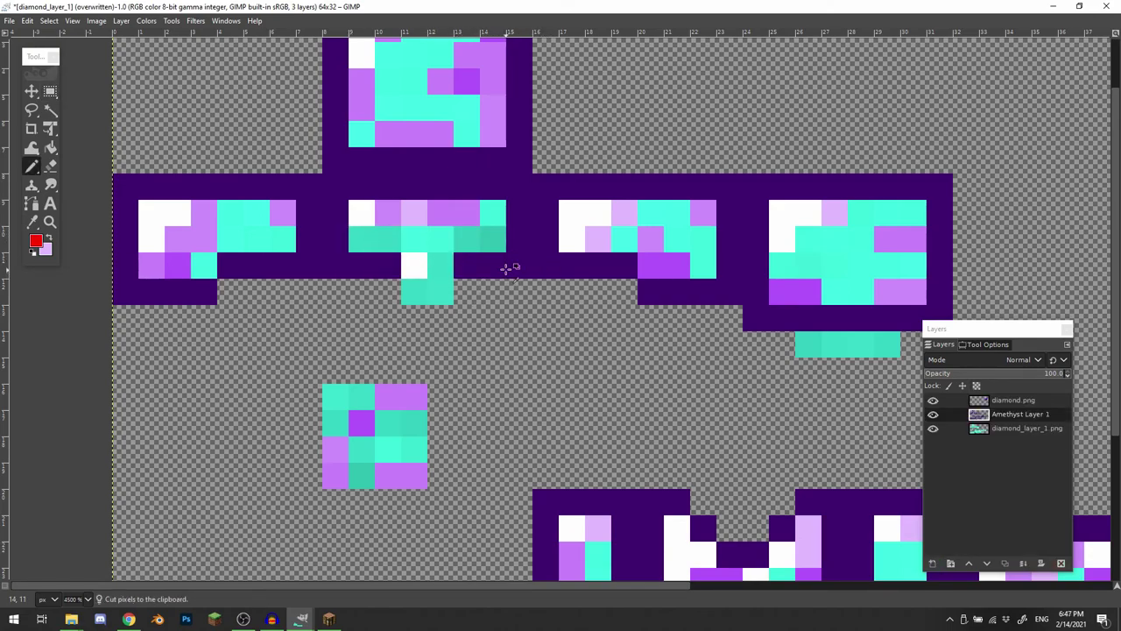
ctrl+click(506, 267)
drag(435, 295, 422, 293)
mouse_move(511, 314)
mouse_down()
mouse_move(483, 265)
mouse_move(500, 348)
mouse_move(519, 351)
mouse_up()
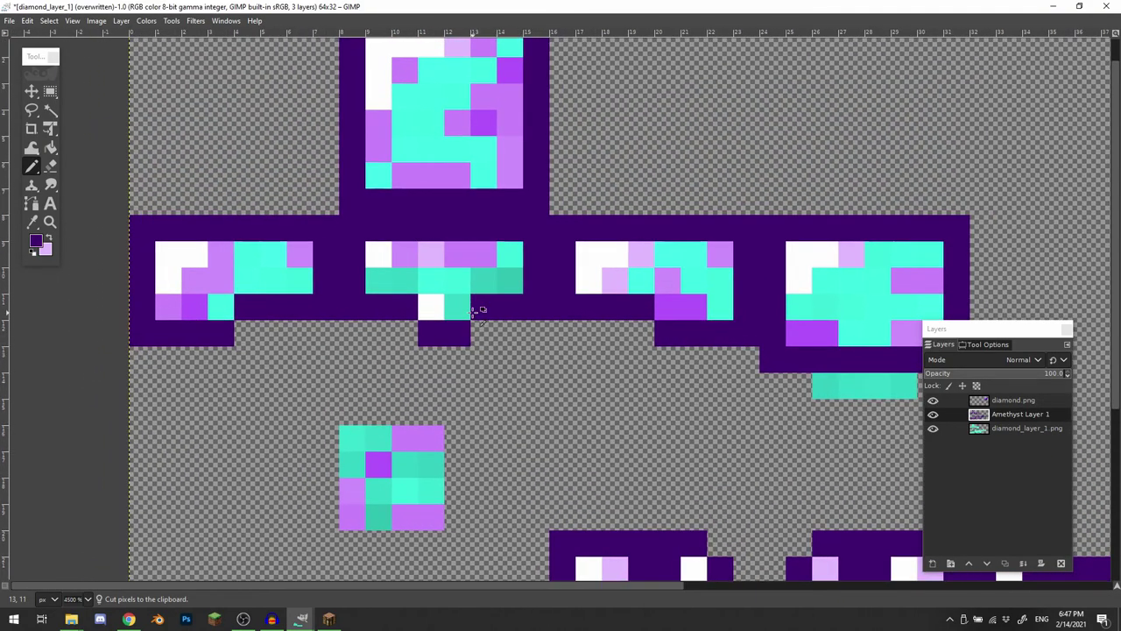
- Shift the chestplate's lower outline row, spanning its front, back and side strips, up one pixel
scroll(480, 311, up, 3)
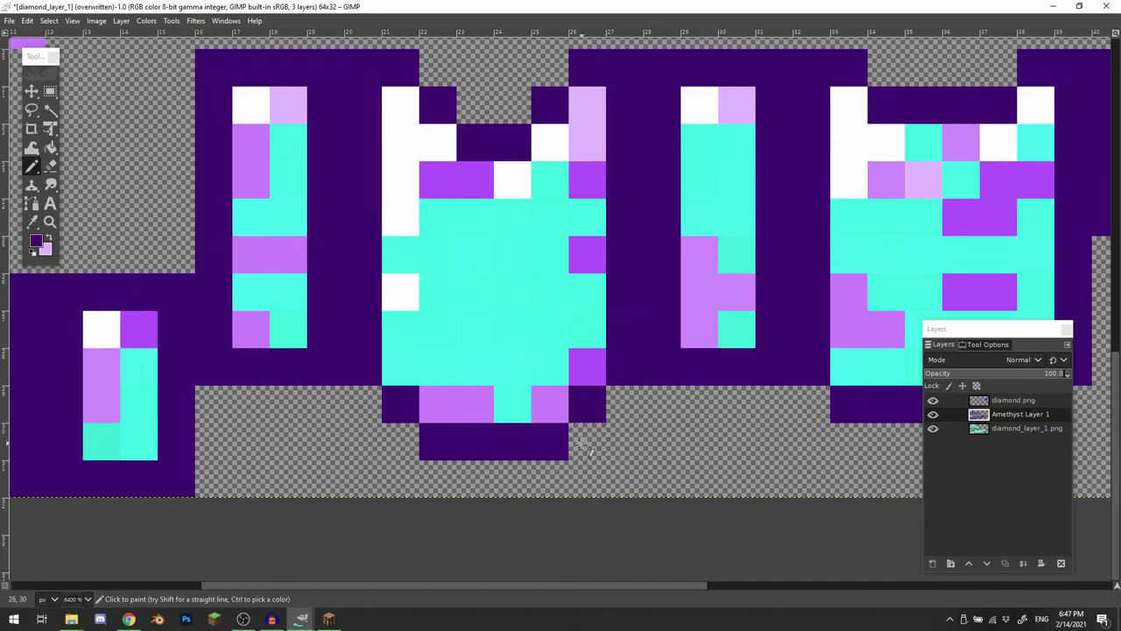
drag(587, 410, 483, 421)
key(r)
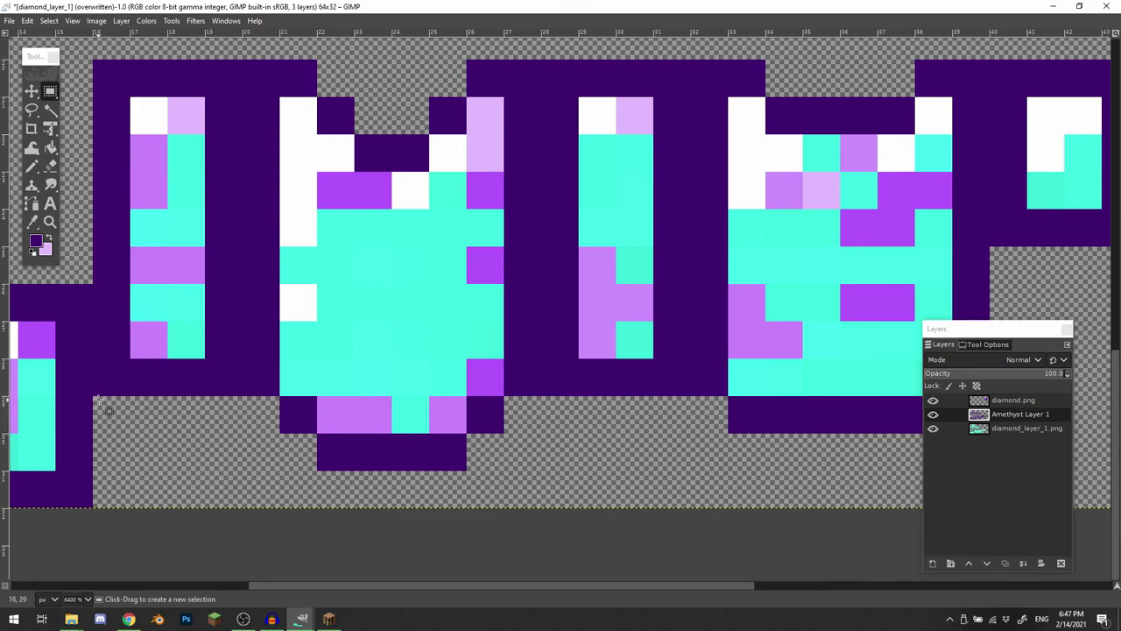
drag(98, 399, 978, 346)
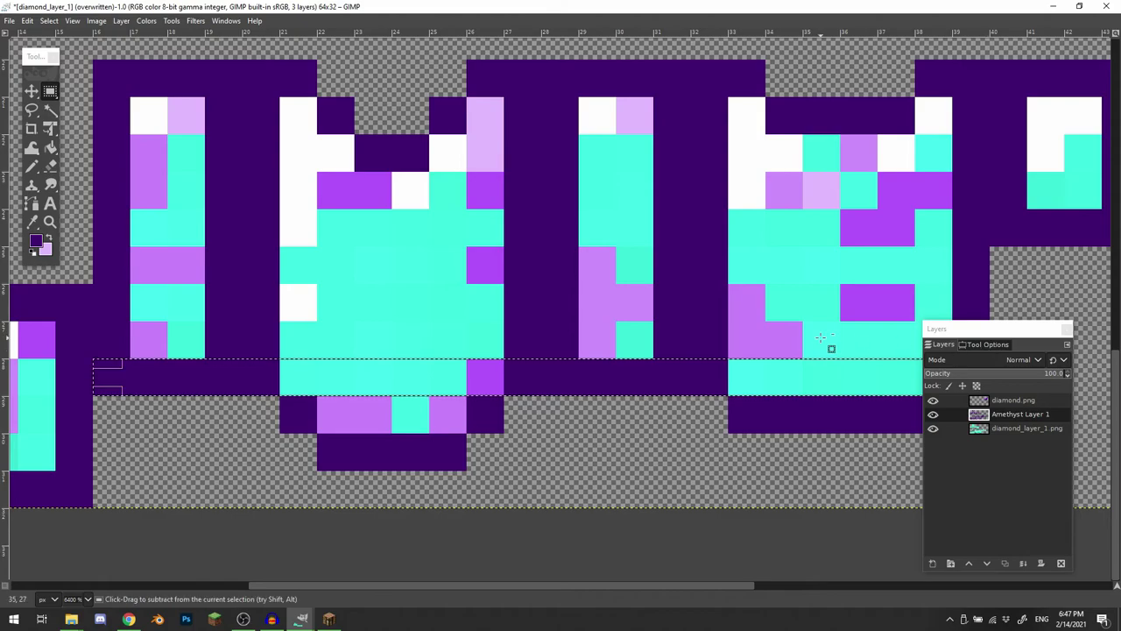
key(ctrl+x)
key(ctrl+v)
drag(594, 360, 594, 354)
click(610, 403)
drag(639, 467, 542, 436)
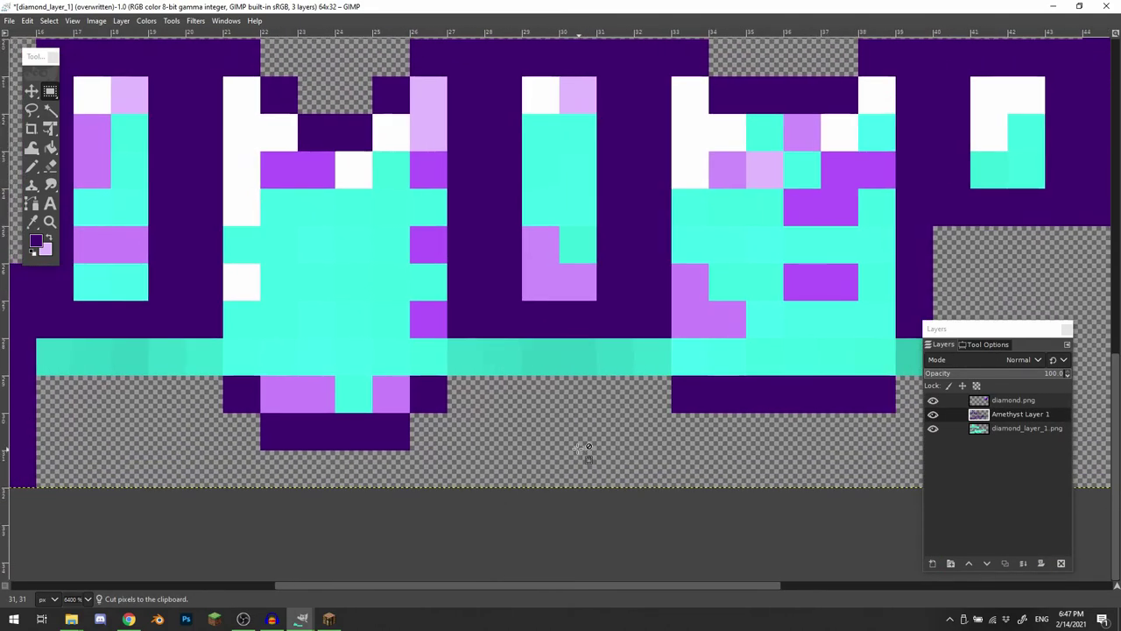
- Paint dark purple corner pixels at both lower ends of the chestplate's front and back faces
scroll(570, 430, down, 4)
scroll(512, 349, up, 4)
scroll(512, 349, up, 3)
key(n)
click(545, 342)
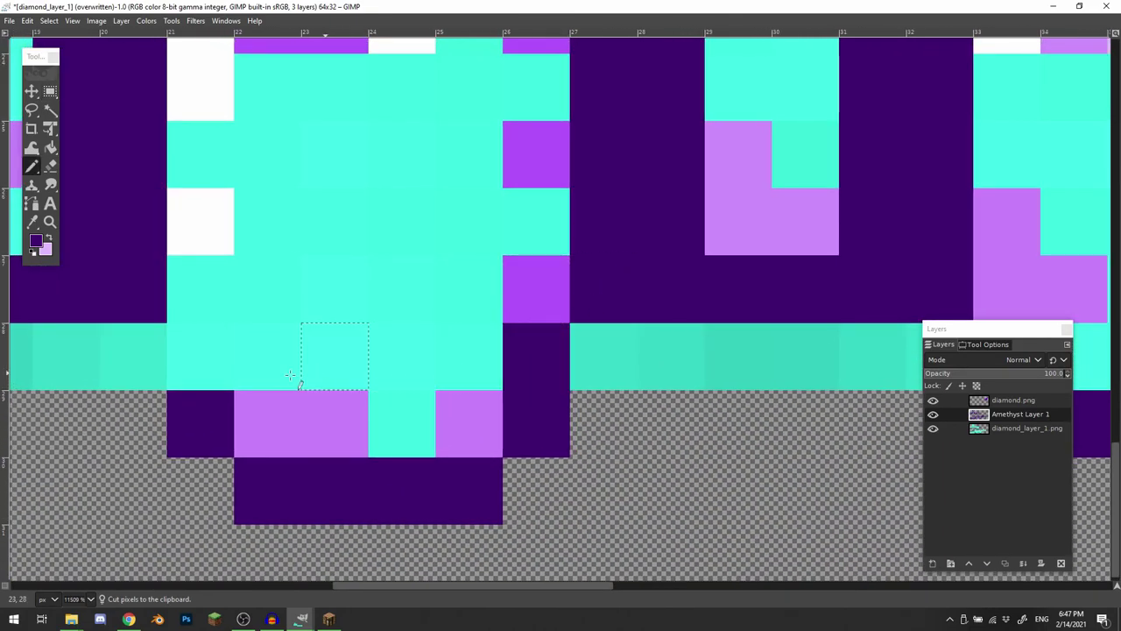
click(213, 363)
scroll(525, 347, down, 2)
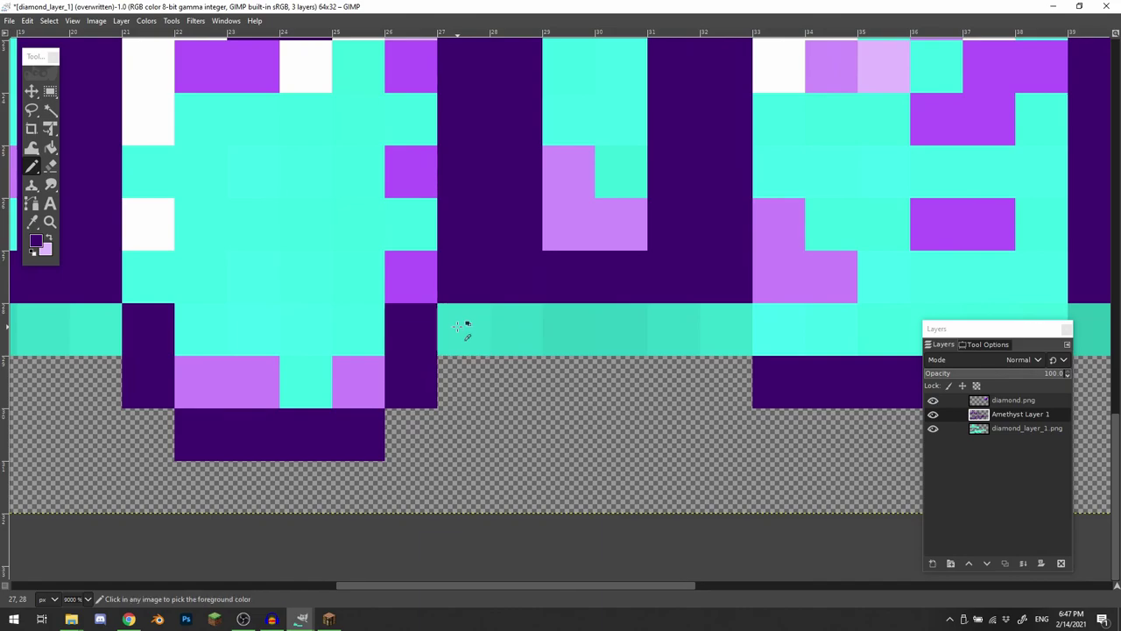
scroll(465, 323, down, 1)
drag(465, 294, 322, 316)
click(548, 352)
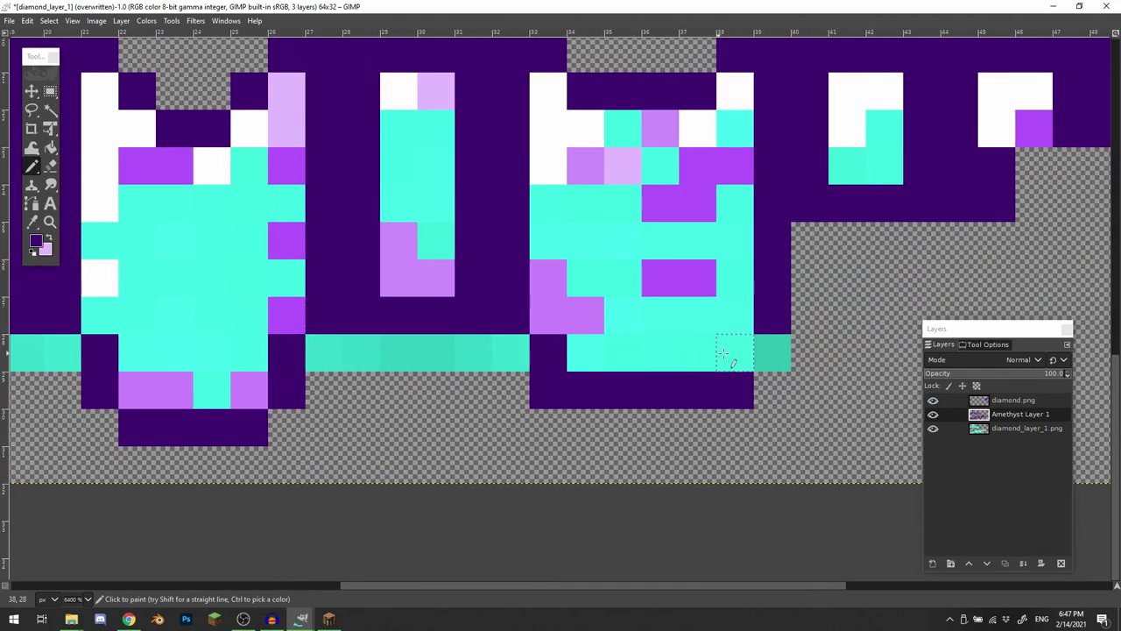
click(735, 352)
- Delete the end pixels on both sides of the dark outline beneath the chestplate's back
key(r)
drag(561, 378, 560, 378)
key(Delete)
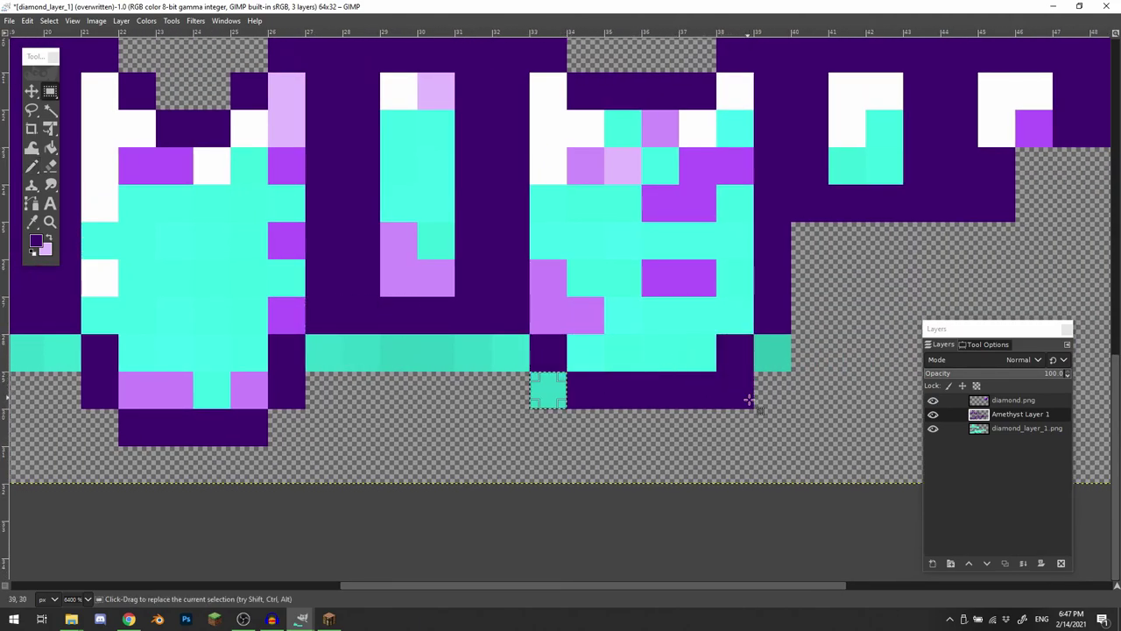
drag(755, 409, 714, 381)
key(Delete)
click(591, 426)
- Extend the dark purple outline of the last three sleeve faces downward to enclose one more pixel row
drag(514, 406, 595, 402)
drag(595, 402, 677, 426)
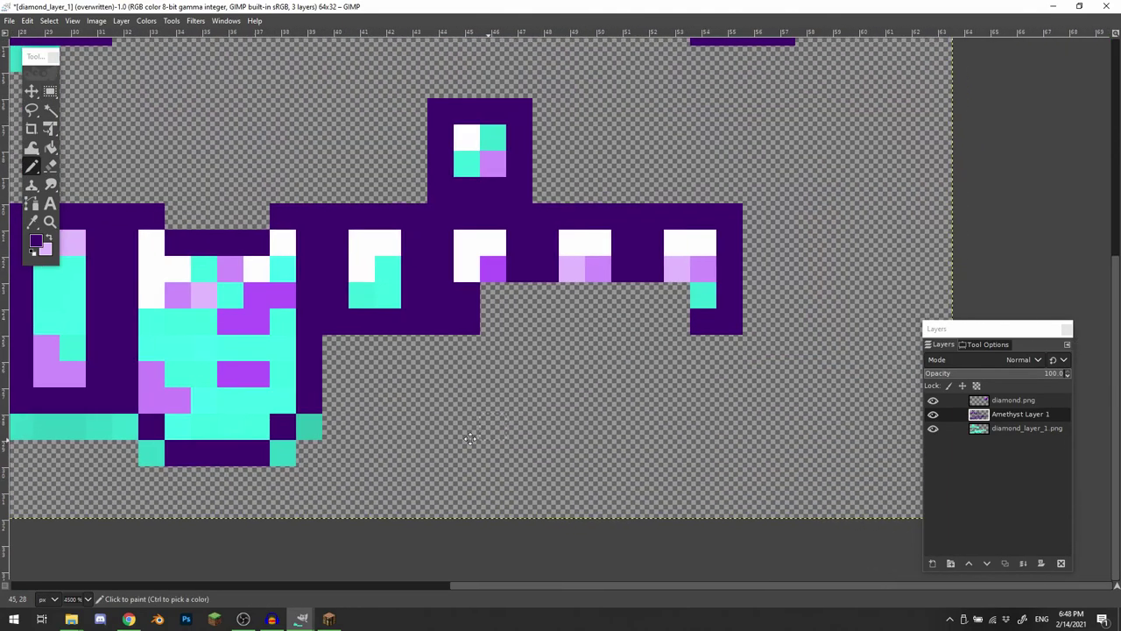
drag(485, 438, 514, 450)
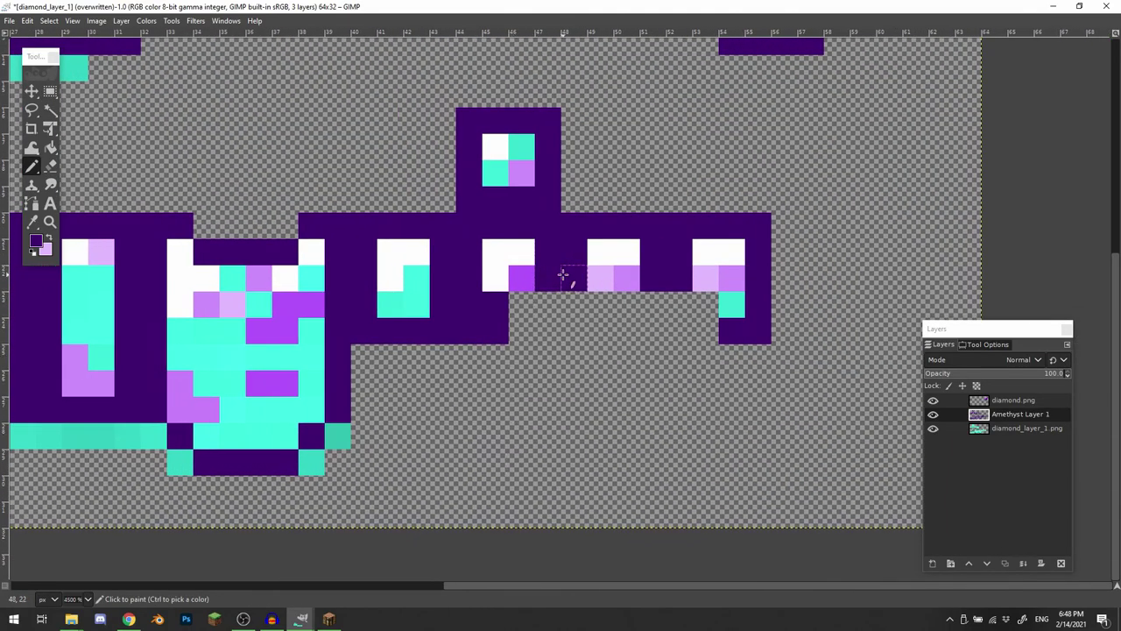
drag(559, 275, 513, 333)
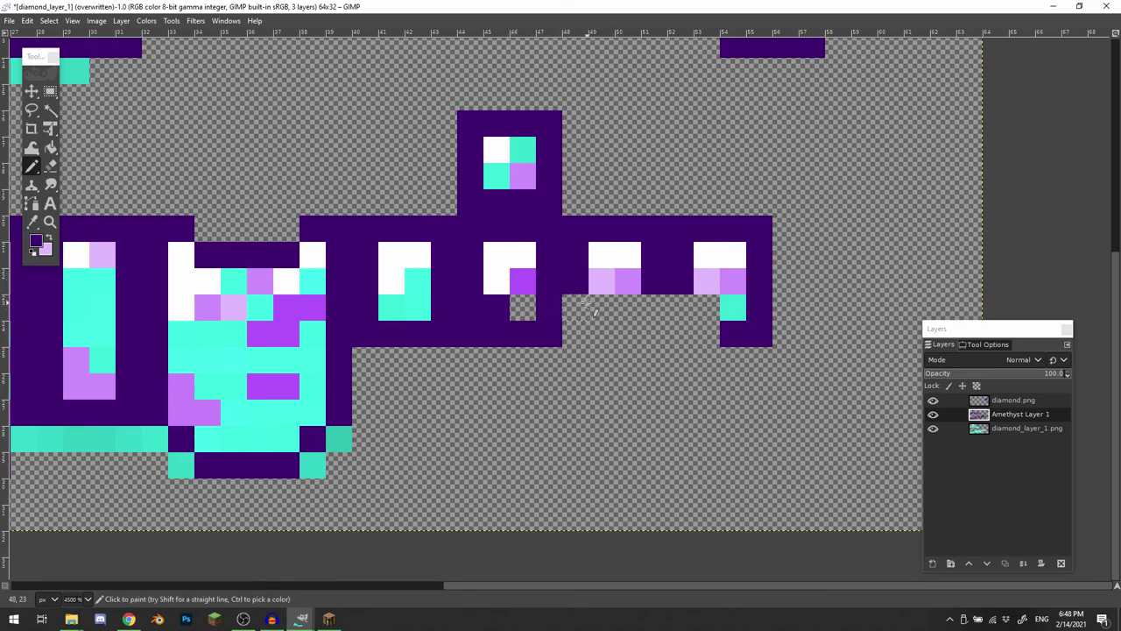
mouse_move(576, 305)
mouse_down()
mouse_move(646, 333)
mouse_move(707, 333)
mouse_up()
- Add dark purple pixels below the sleeve outline, on both sides of the first face and at the far right end
click(445, 359)
click(366, 360)
click(477, 355)
scroll(585, 364, right, 3)
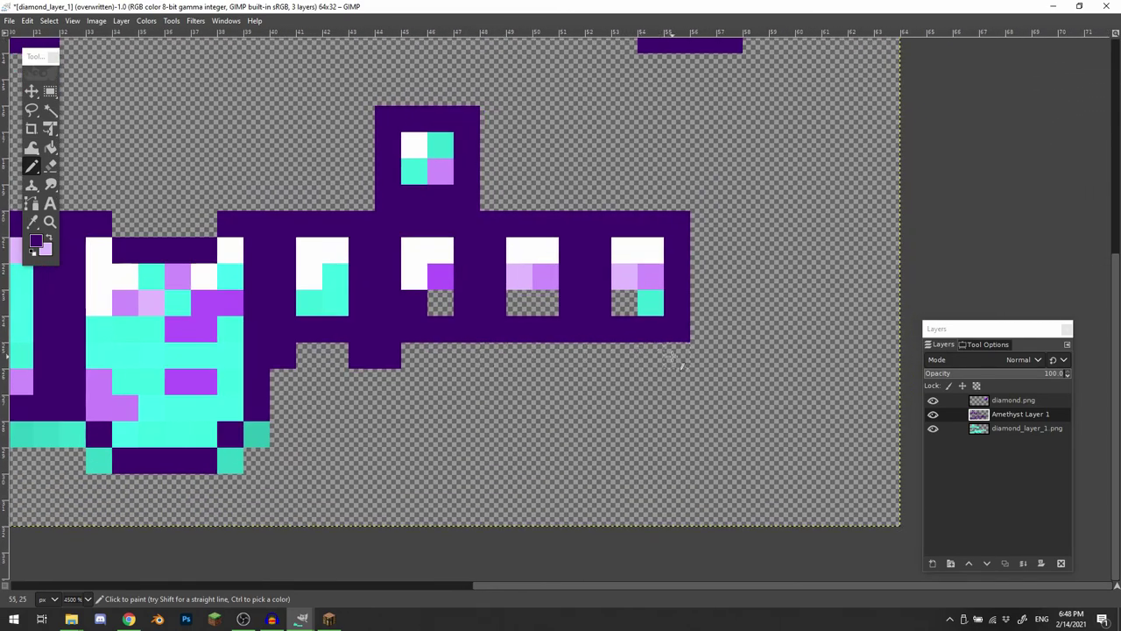
click(676, 355)
scroll(554, 373, left, 1)
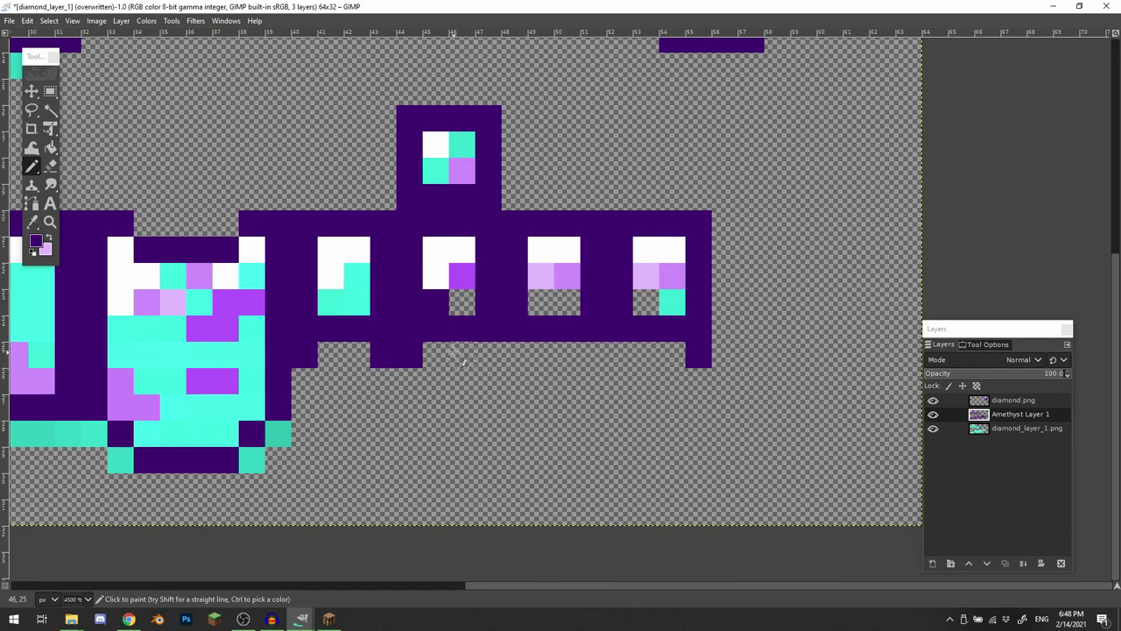
- Remove the dark purple pixel directly below the white highlight on the second sleeve face
drag(425, 332, 632, 377)
key(ctrl+z)
key(r)
key(n)
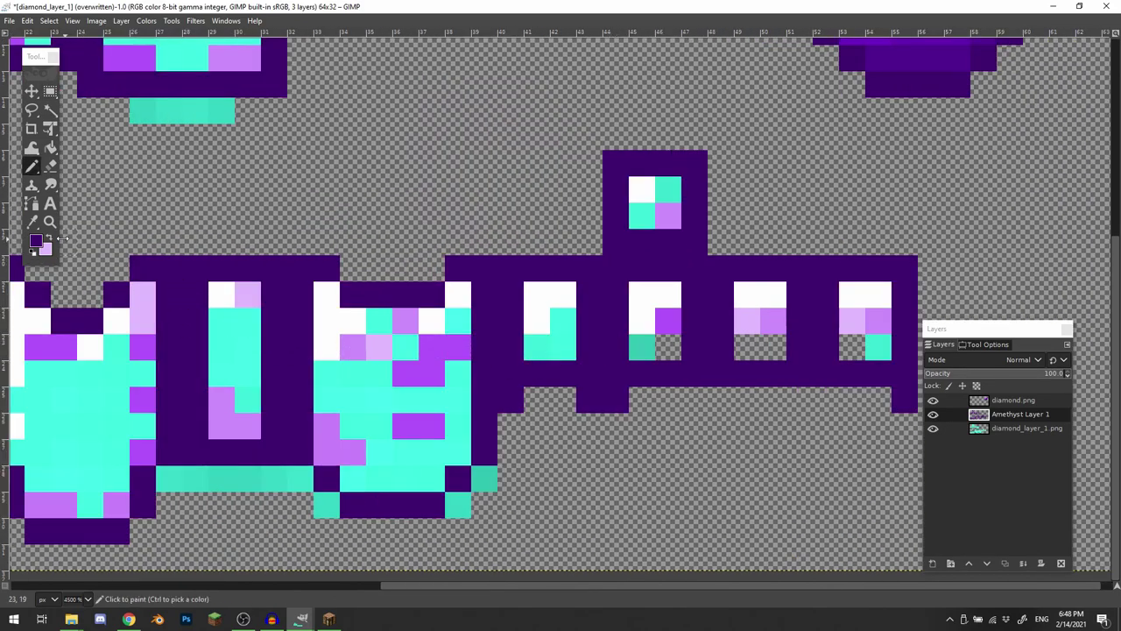
- Reset the colors to black and white, make white the foreground, and select Amethyst Layer 1
click(58, 239)
key(d)
click(48, 242)
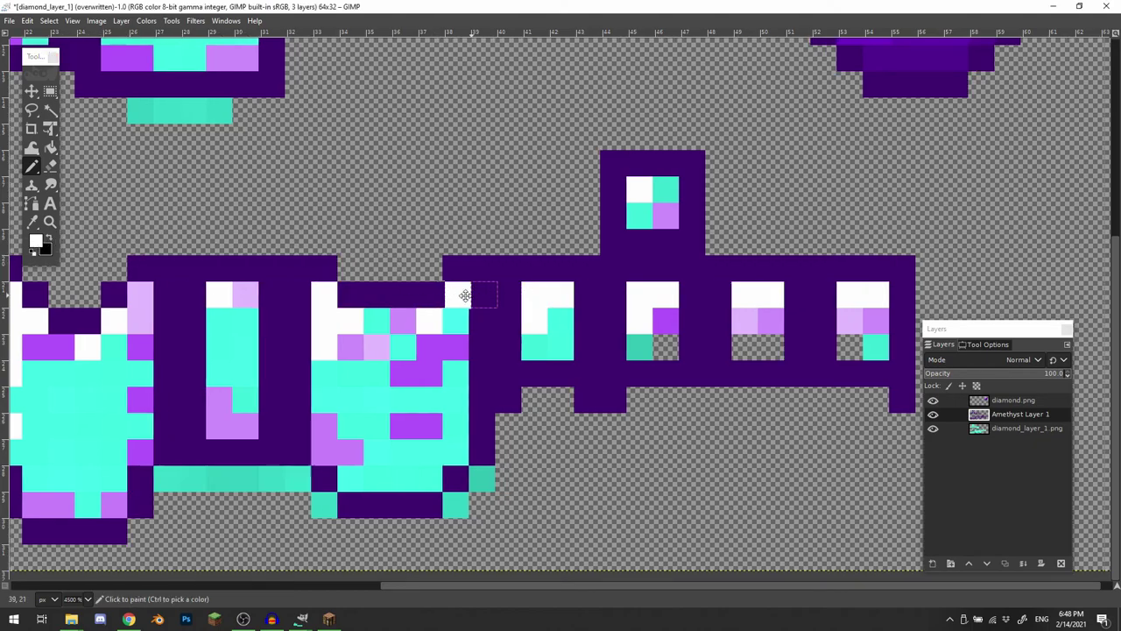
drag(465, 295, 525, 310)
mouse_move(643, 342)
mouse_down()
mouse_move(603, 342)
mouse_move(569, 303)
mouse_move(546, 320)
mouse_up()
click(1029, 415)
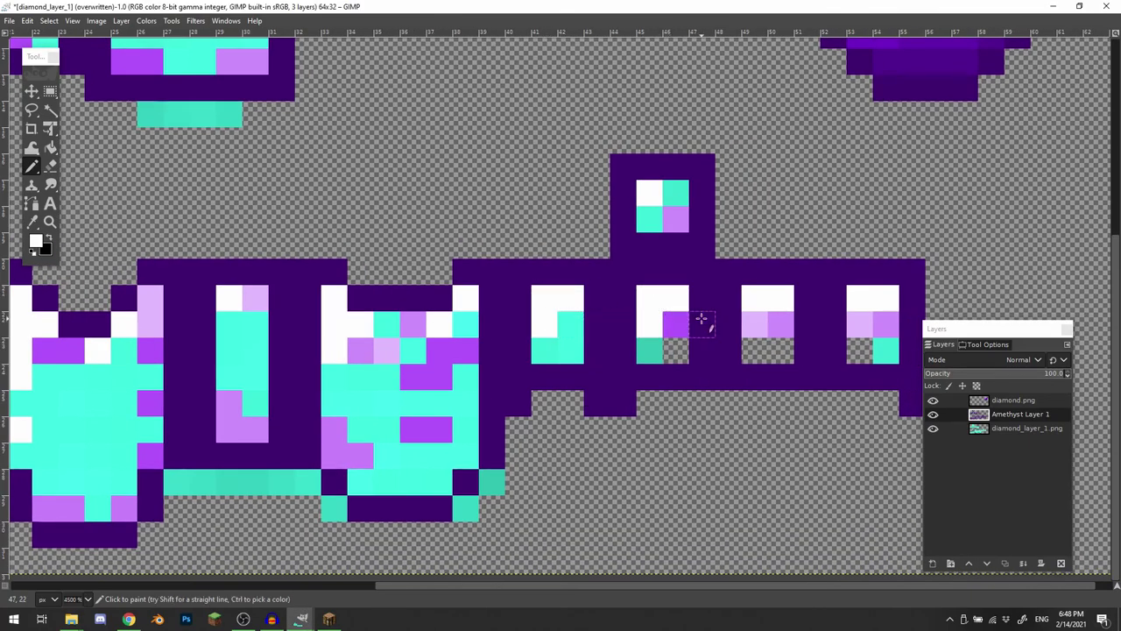
- Move the lower dark outline of the third sleeve face up two pixels, over its lilac and purple pixels
mouse_move(702, 320)
mouse_down()
mouse_move(448, 326)
mouse_move(646, 358)
mouse_up()
key(r)
drag(619, 431, 714, 382)
key(ctrl+x)
key(ctrl+v)
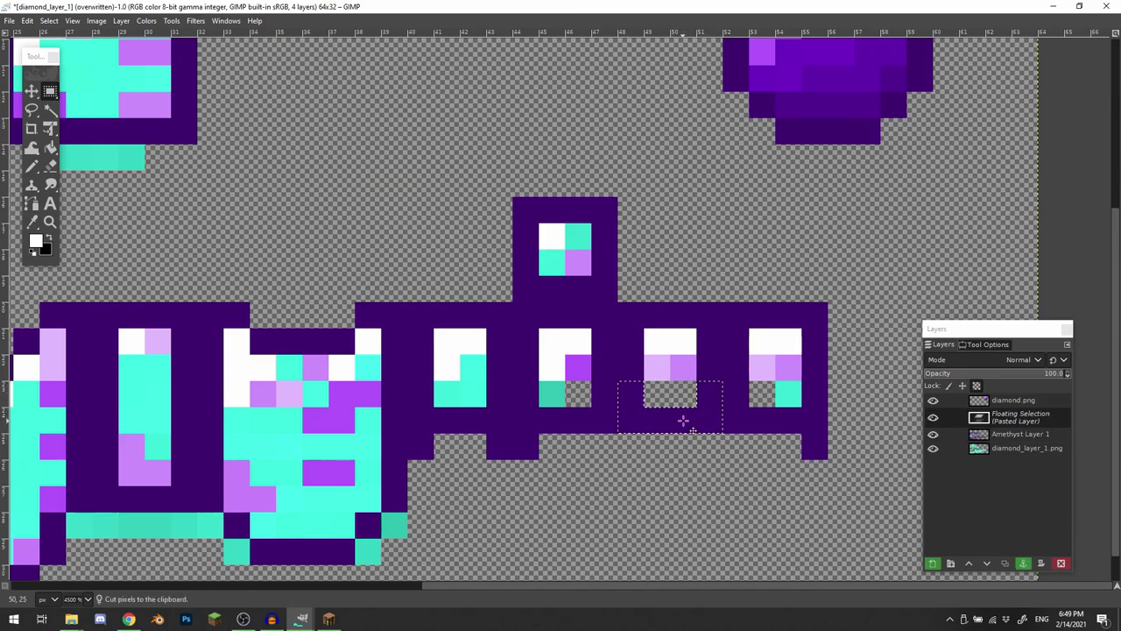
drag(682, 421, 681, 364)
click(684, 438)
drag(568, 437, 665, 402)
drag(717, 230, 828, 569)
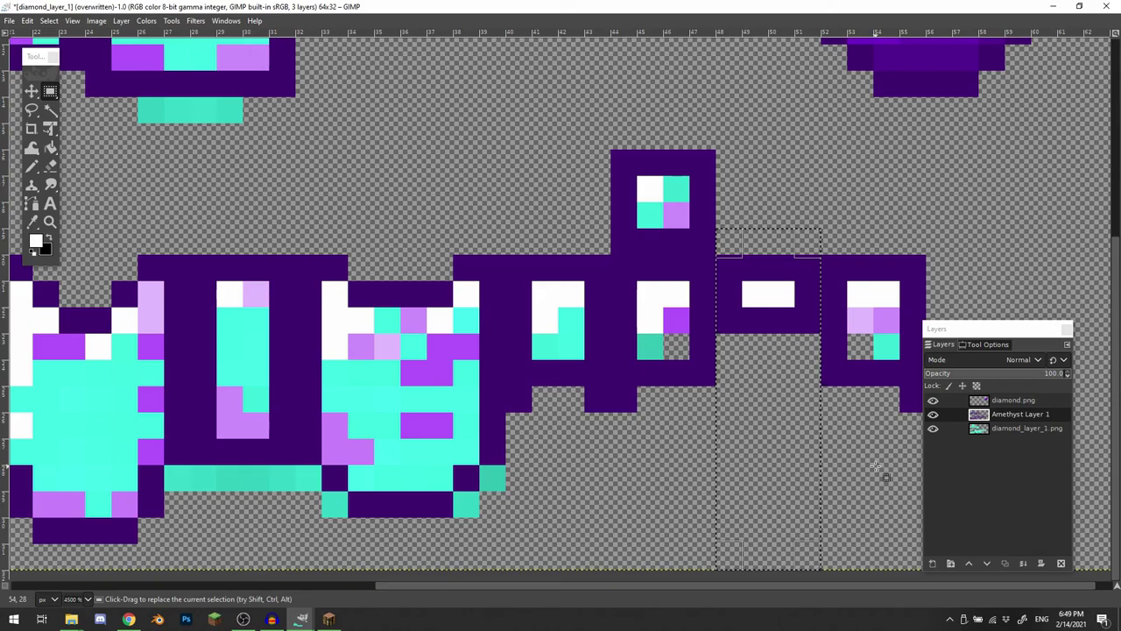
click(875, 467)
drag(735, 457, 524, 421)
scroll(516, 327, up, 1)
drag(516, 326, 667, 382)
scroll(628, 371, down, 1)
key(n)
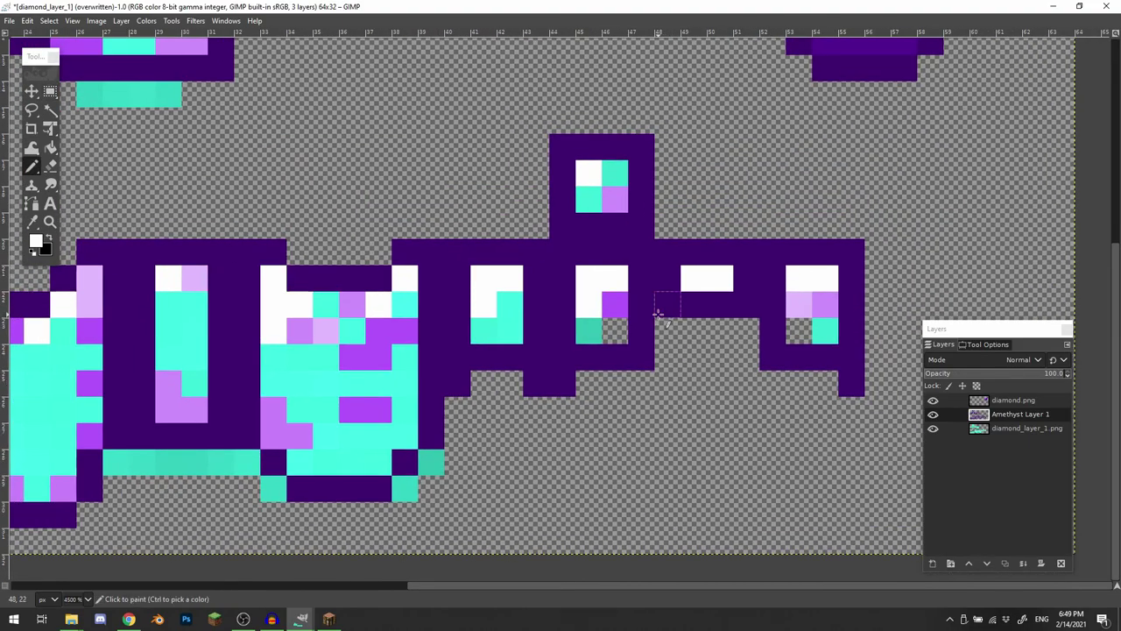
- Undo the white pixels low on the chestplate back's left edge and extend the white highlights in its upper left area
scroll(639, 385, up, 1)
scroll(640, 385, left, 1)
scroll(662, 409, up, 1)
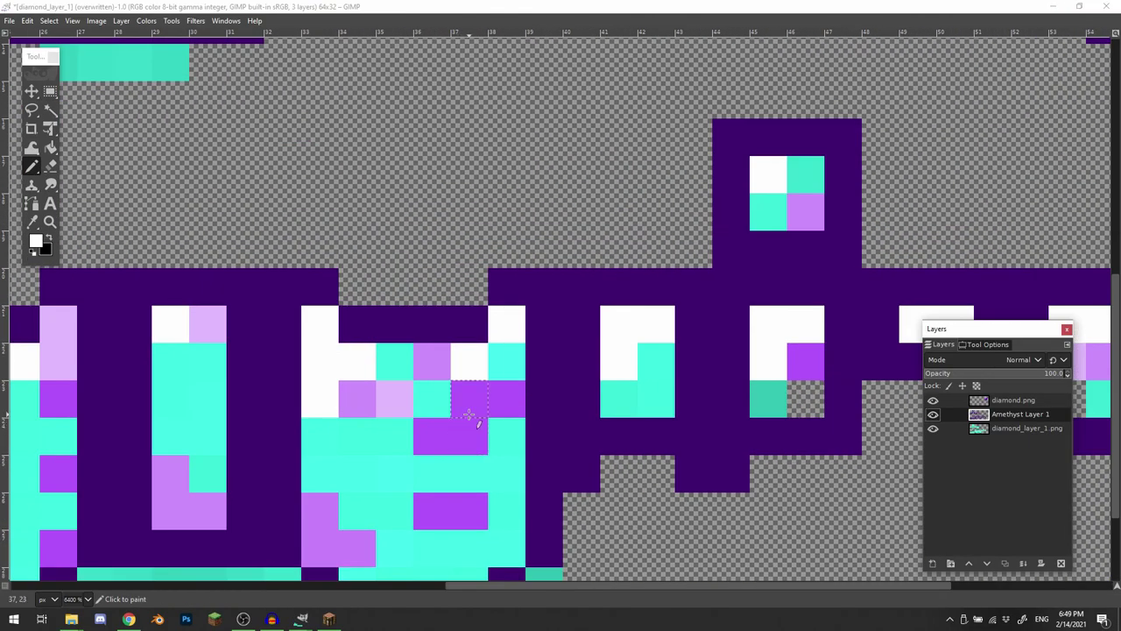
scroll(585, 350, left, 1)
scroll(585, 359, left, 1)
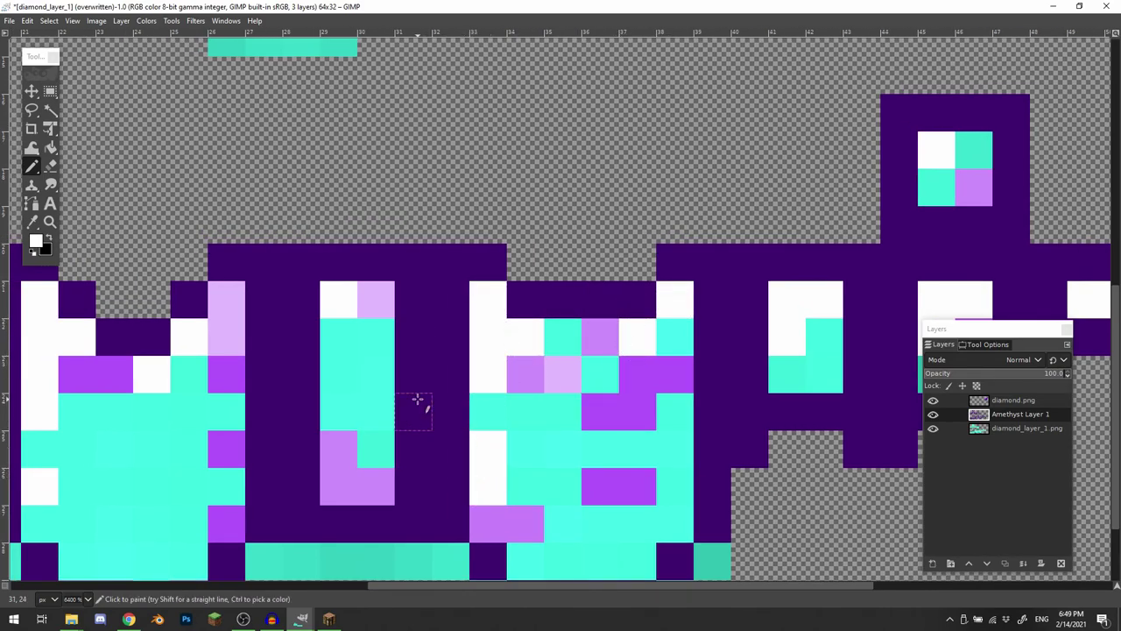
key(ctrl+z)
mouse_move(530, 412)
mouse_down()
mouse_move(668, 316)
mouse_move(573, 360)
mouse_move(604, 318)
mouse_move(513, 321)
mouse_move(578, 279)
mouse_up()
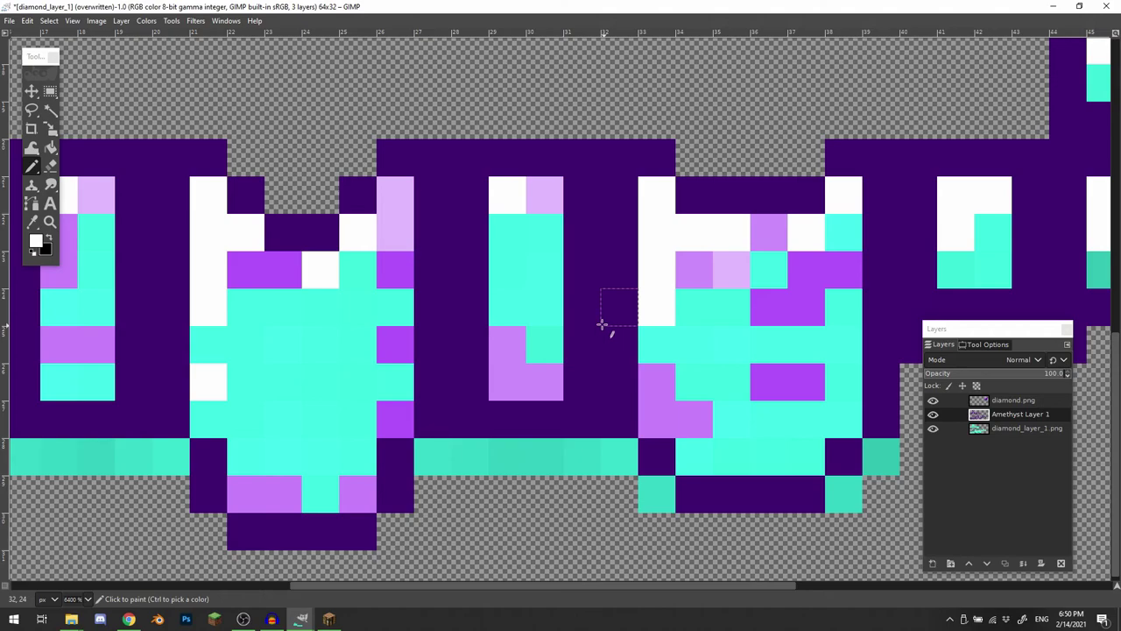
mouse_move(608, 303)
mouse_down()
mouse_move(363, 313)
mouse_move(521, 331)
mouse_up()
key(r)
drag(512, 183, 771, 367)
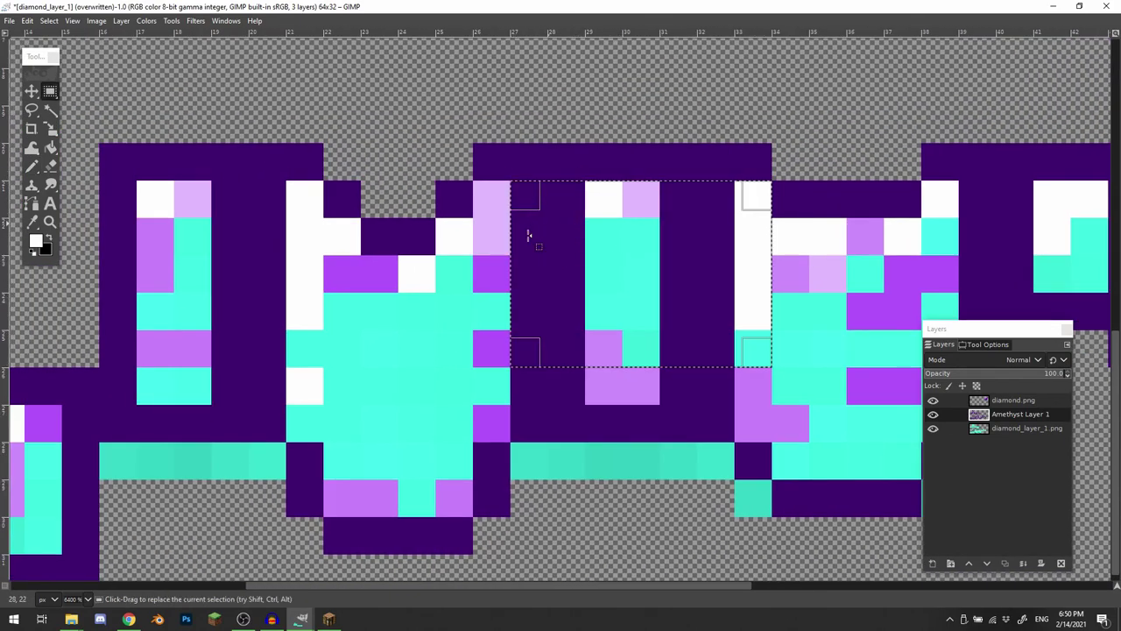
click(620, 277)
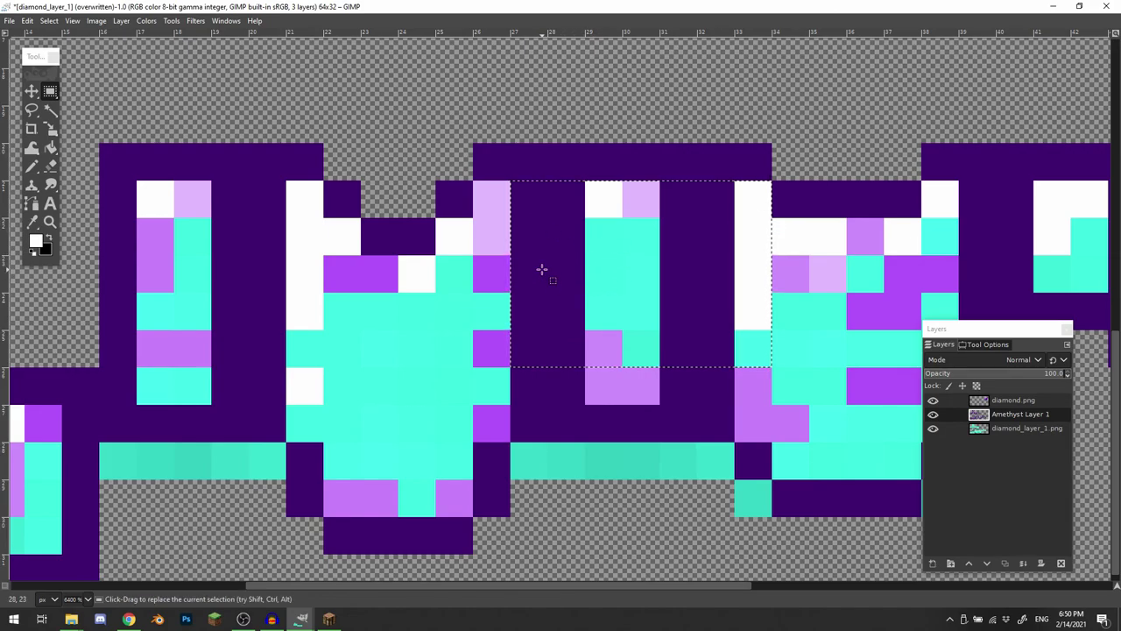
click(499, 114)
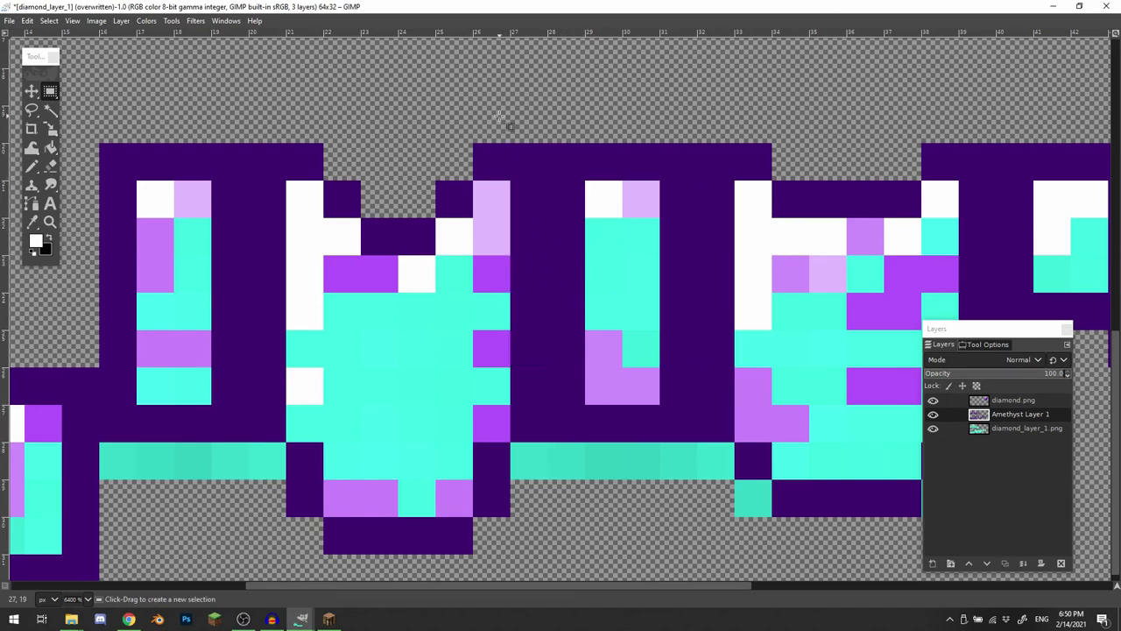
- Hide diamond_layer_1.png to examine the purple pixels of the whole texture alone, and show it again
key(n)
scroll(500, 116, down, 2)
drag(499, 116, 510, 420)
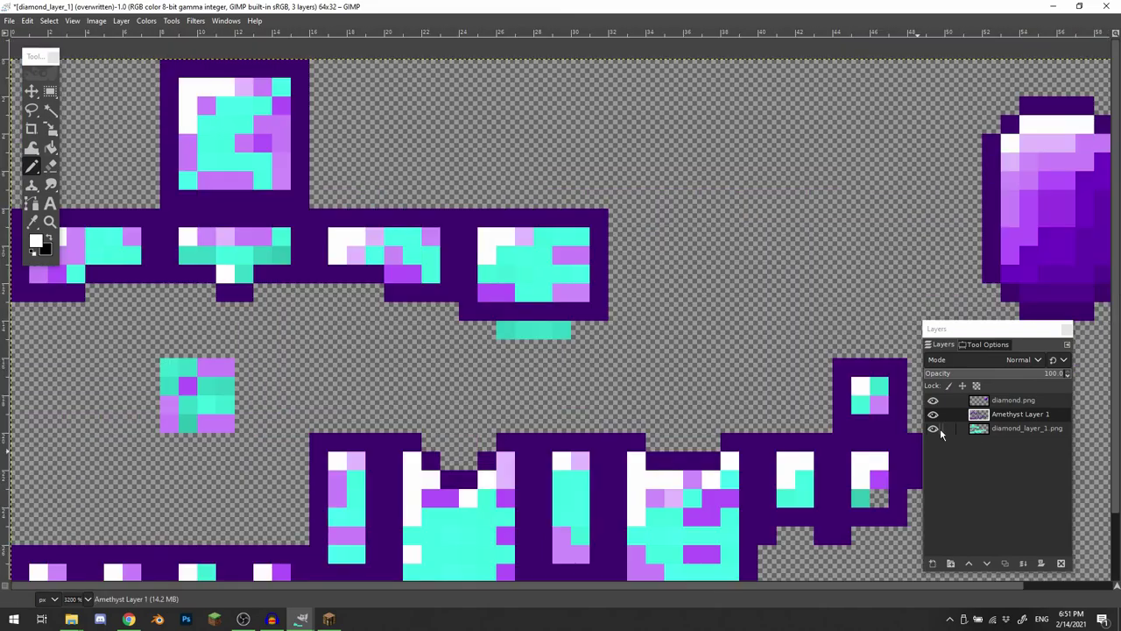
click(934, 428)
scroll(605, 382, down, 1)
mouse_move(633, 418)
mouse_down()
mouse_move(489, 293)
mouse_move(562, 318)
mouse_move(565, 337)
mouse_up()
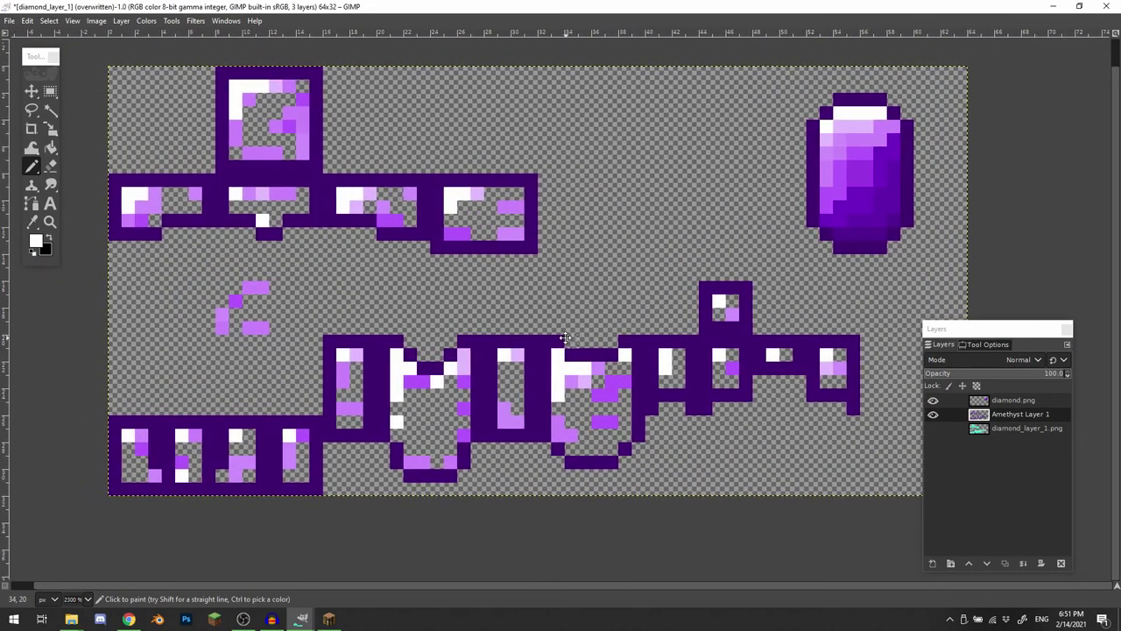
click(933, 428)
- Pick a medium purple from the gem in diamond.png as foreground color and reselect Amethyst Layer 1
click(1014, 400)
scroll(996, 172, up, 2)
ctrl+click(665, 215)
drag(606, 218, 788, 112)
click(1009, 415)
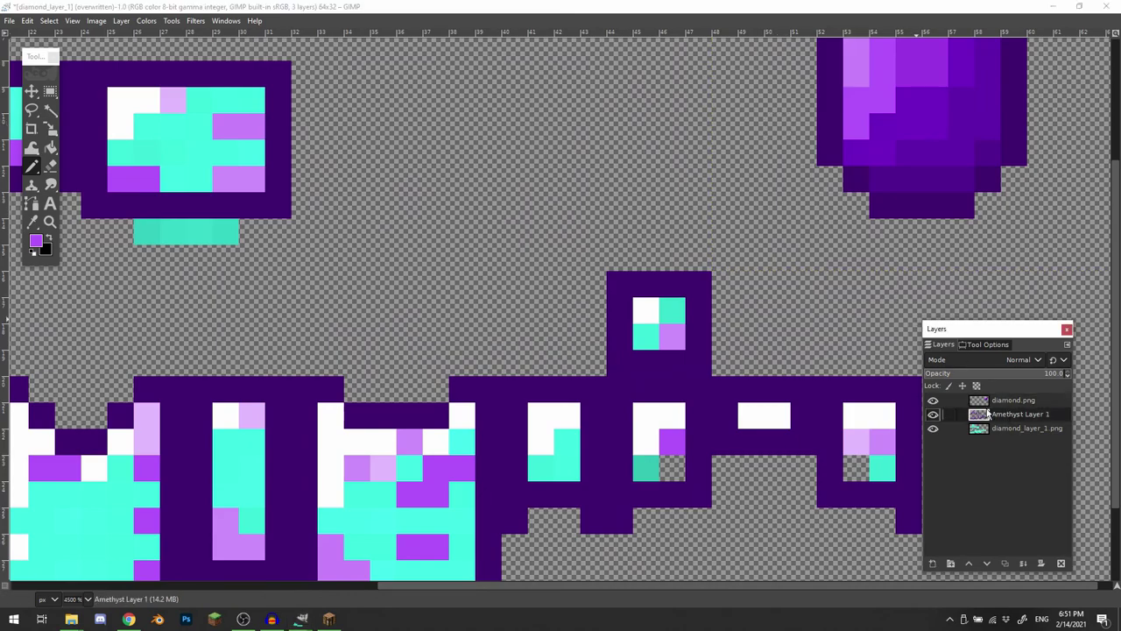
- Try medium purple on the sleeve top's turquoise pixels and the chestplate back's lower right edge, and undo the strokes
drag(689, 347, 655, 250)
click(642, 219)
click(612, 241)
drag(534, 344, 740, 292)
click(635, 399)
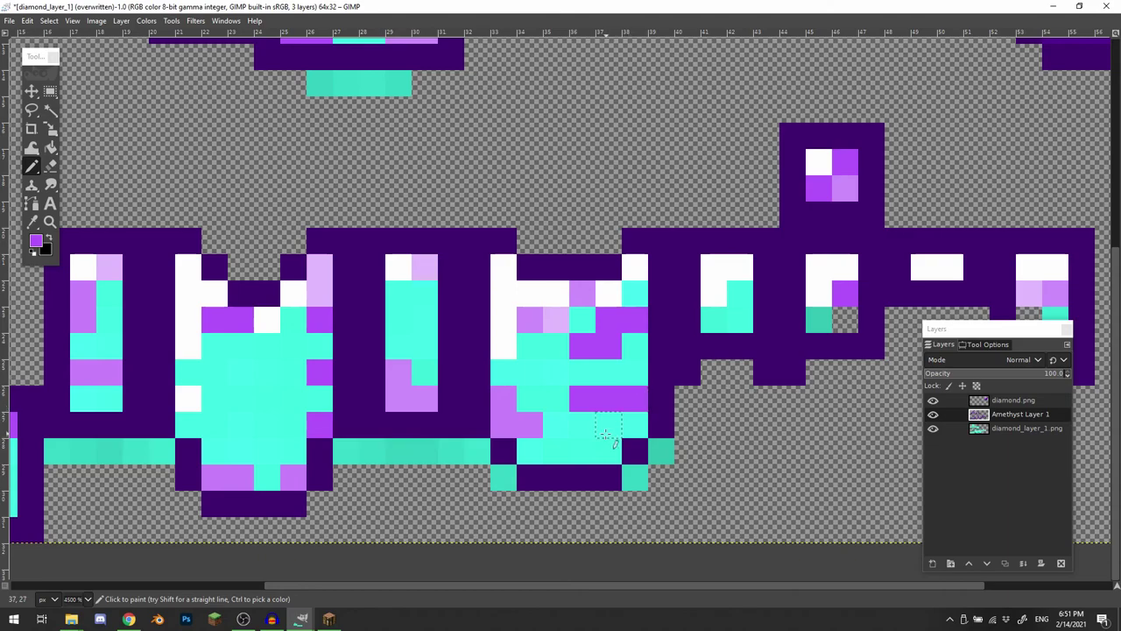
key(ctrl+z)
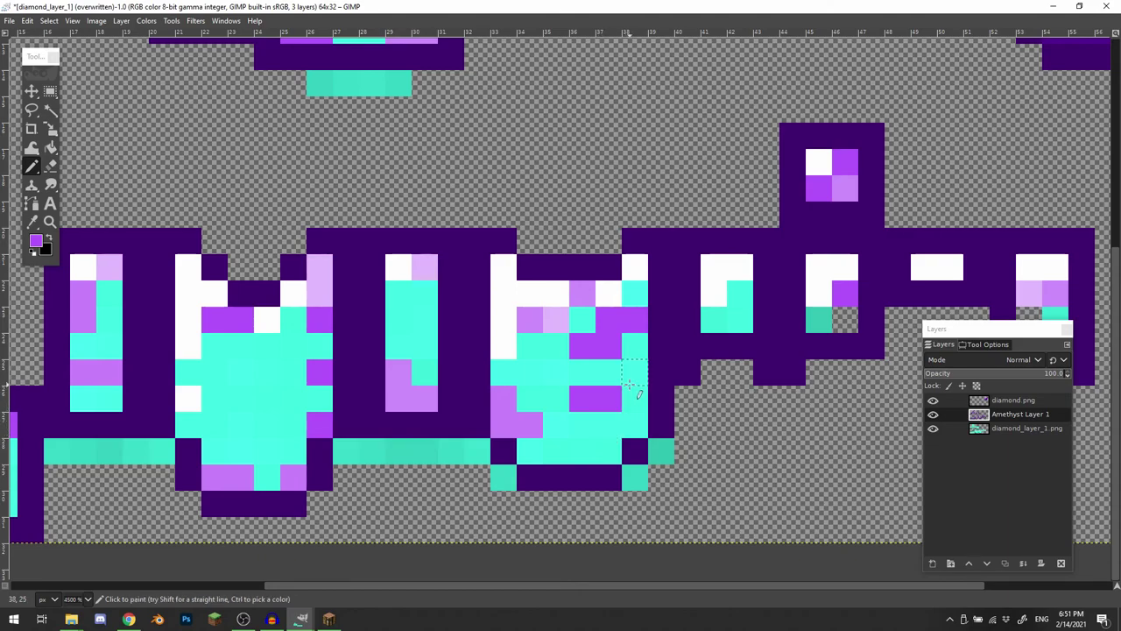
click(630, 383)
key(ctrl+z)
- Pick a darker purple from the gem and paint the lower right pixels of the chestplate back and front on Amethyst Layer 1
drag(632, 346, 422, 458)
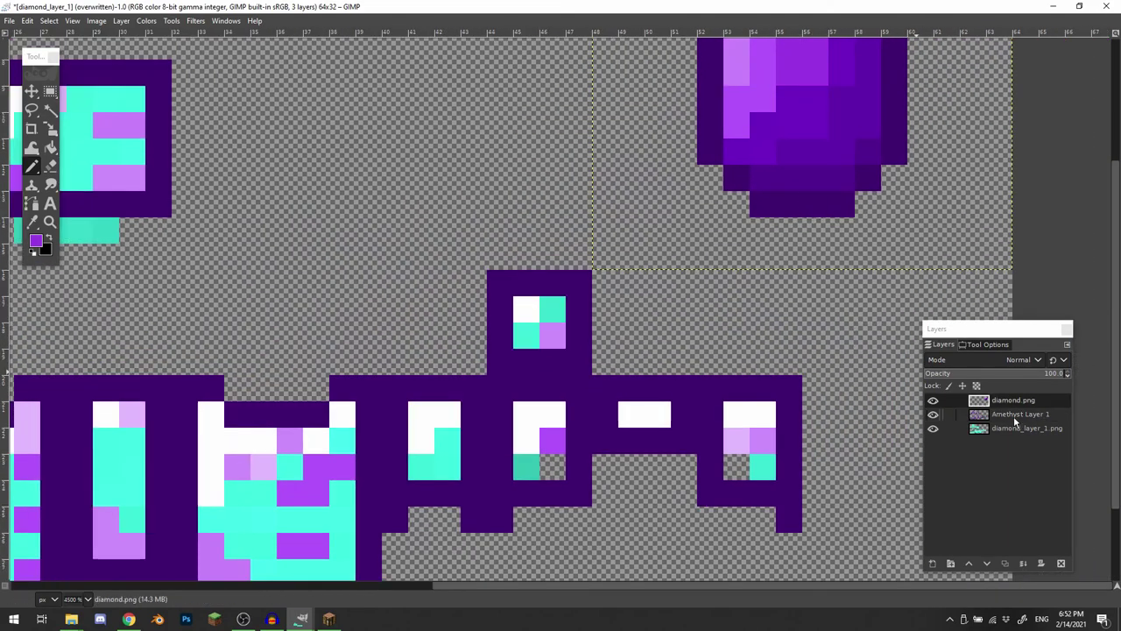
click(1015, 417)
scroll(639, 420, down, 3)
scroll(640, 421, left, 3)
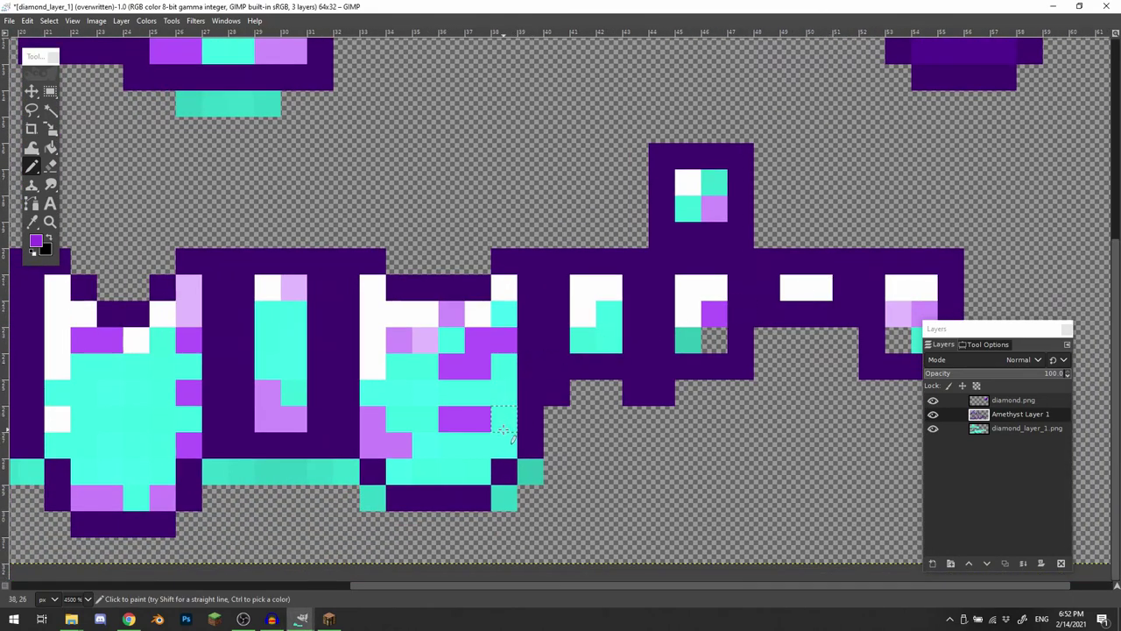
mouse_move(504, 429)
mouse_down()
mouse_move(501, 463)
mouse_move(458, 470)
mouse_up()
scroll(578, 367, left, 3)
scroll(578, 368, down, 1)
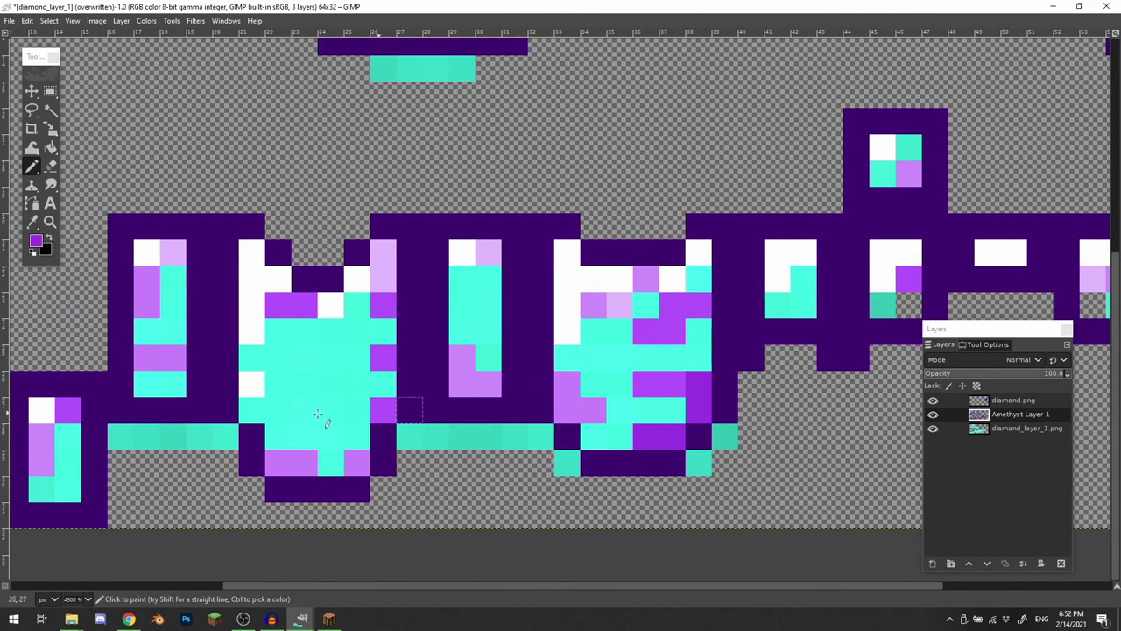
drag(333, 460, 359, 462)
- Undo the last stroke and paint two lilac pixels under the white highlight at the helmet back's left edge
scroll(538, 362, up, 7)
scroll(538, 363, left, 5)
key(ctrl+z)
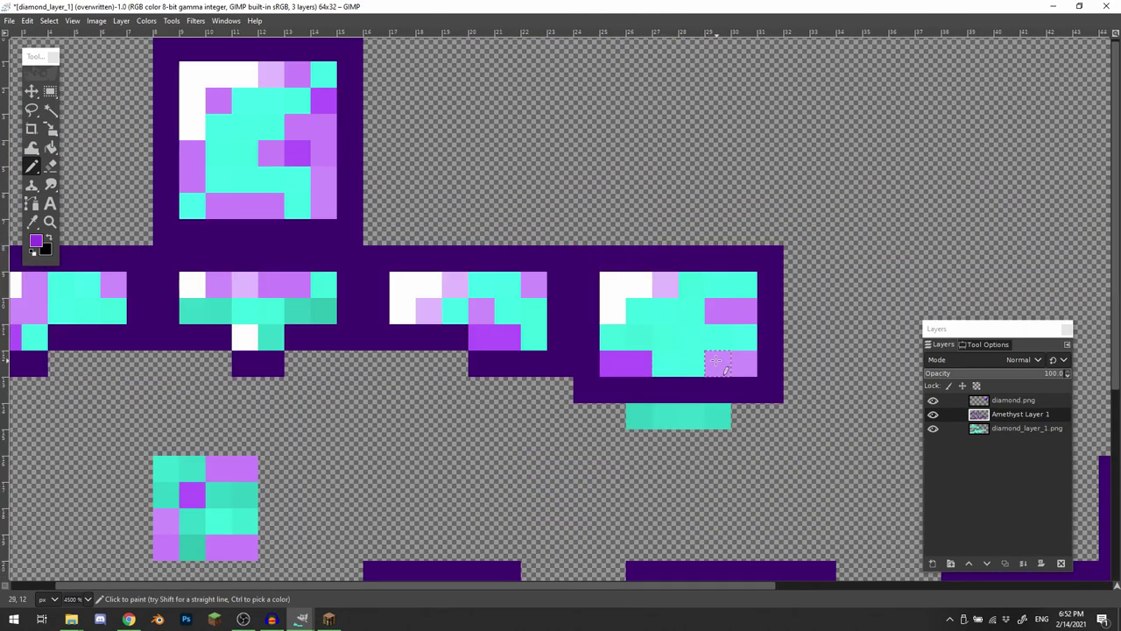
key(ctrl)
key(ctrl)
drag(636, 334, 613, 338)
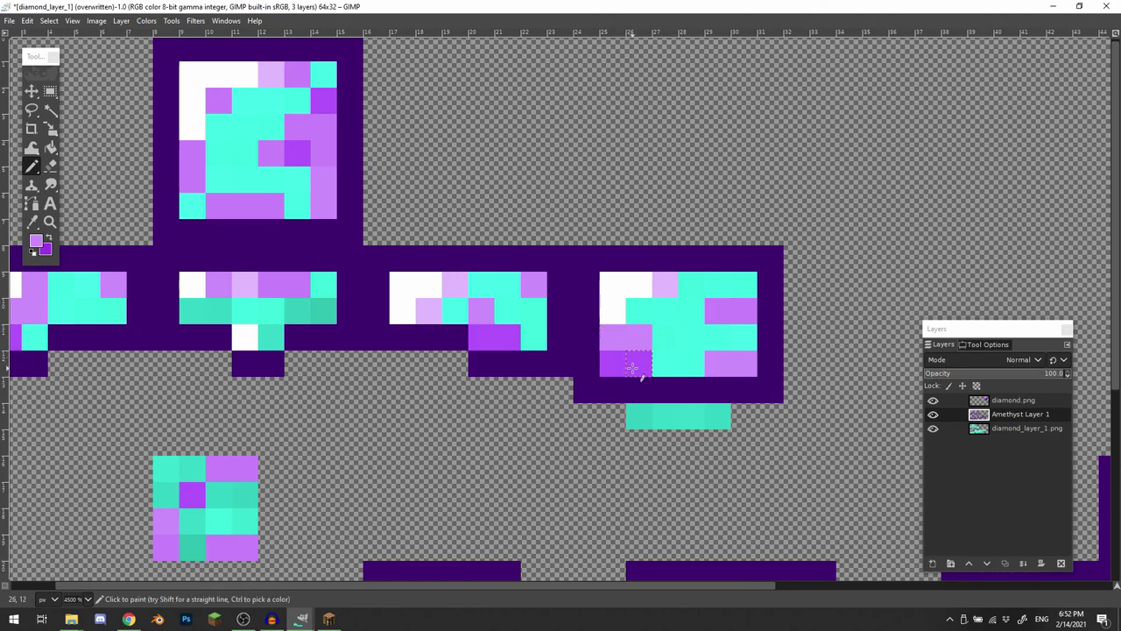
- Paint the helmet back's lower right pixels bright purple, with the two corner pixels of the bottom row in the darker purple
key(ctrl)
ctrl+click(632, 368)
click(738, 368)
drag(713, 357, 730, 350)
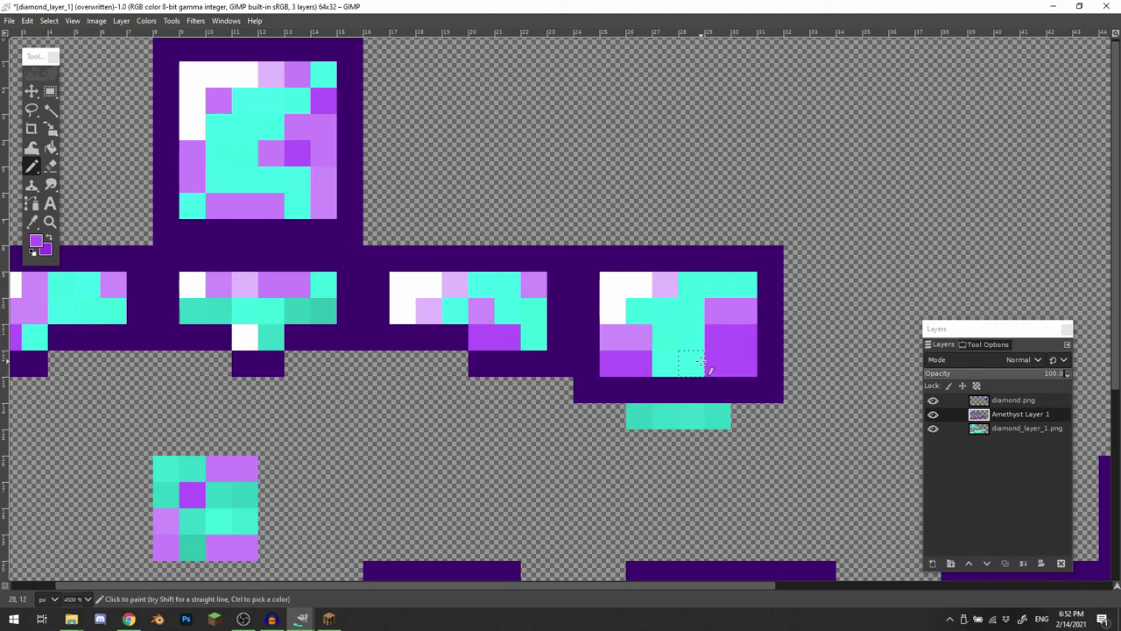
click(701, 361)
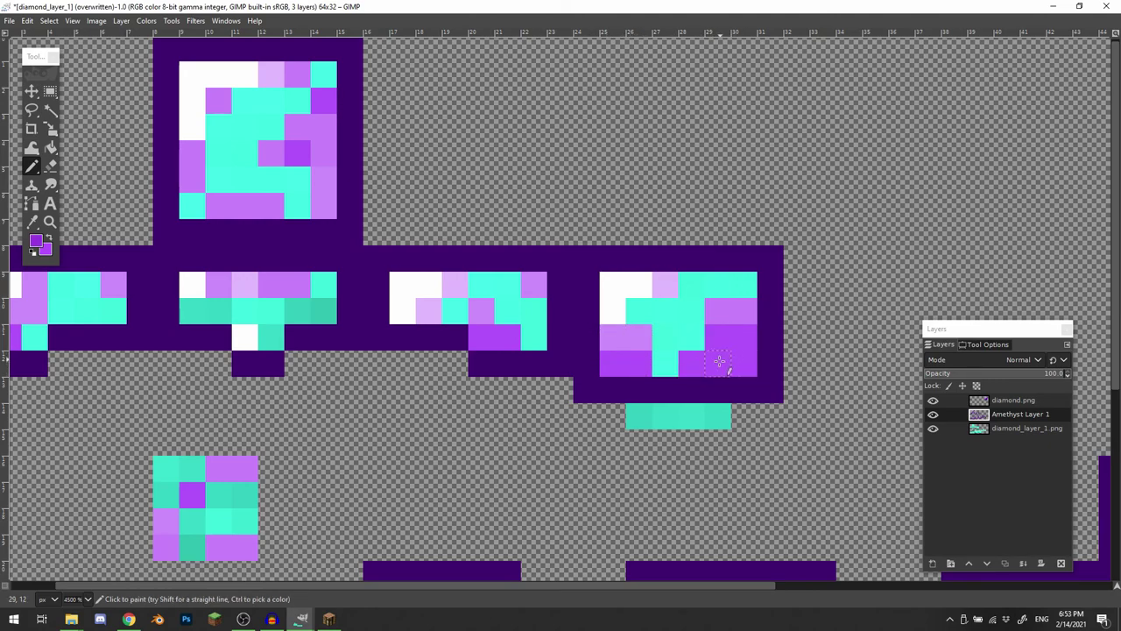
drag(719, 362, 738, 364)
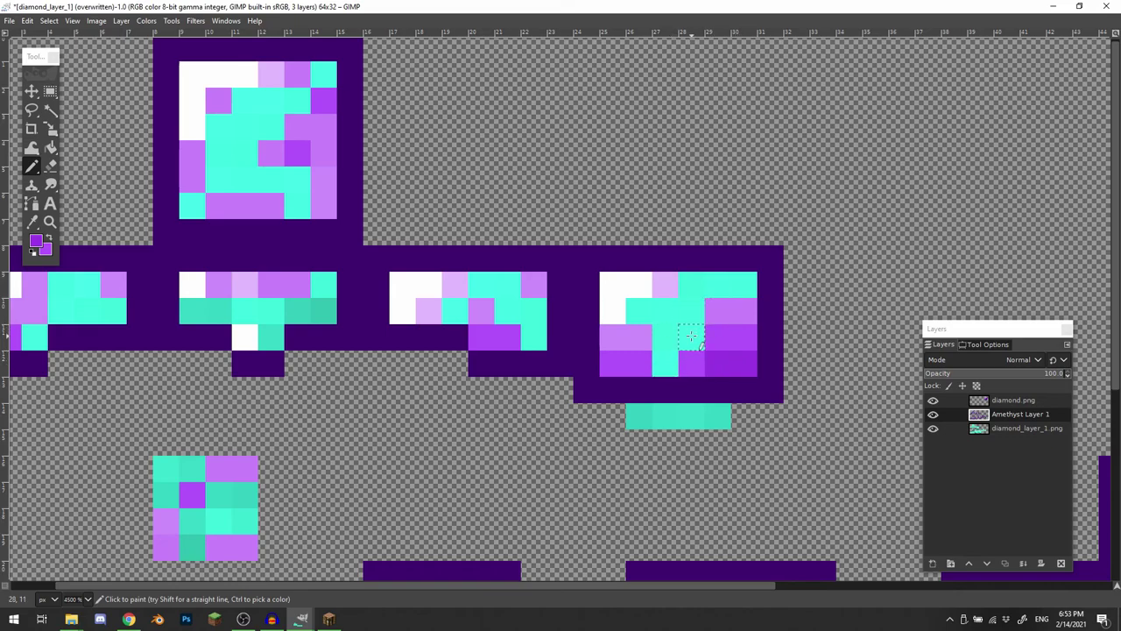
- Hide the original diamond_layer_1.png and examine how the purple shading reads across all armor parts
key(r)
scroll(692, 337, down, 1)
drag(725, 450, 672, 362)
click(934, 429)
scroll(604, 344, down, 2)
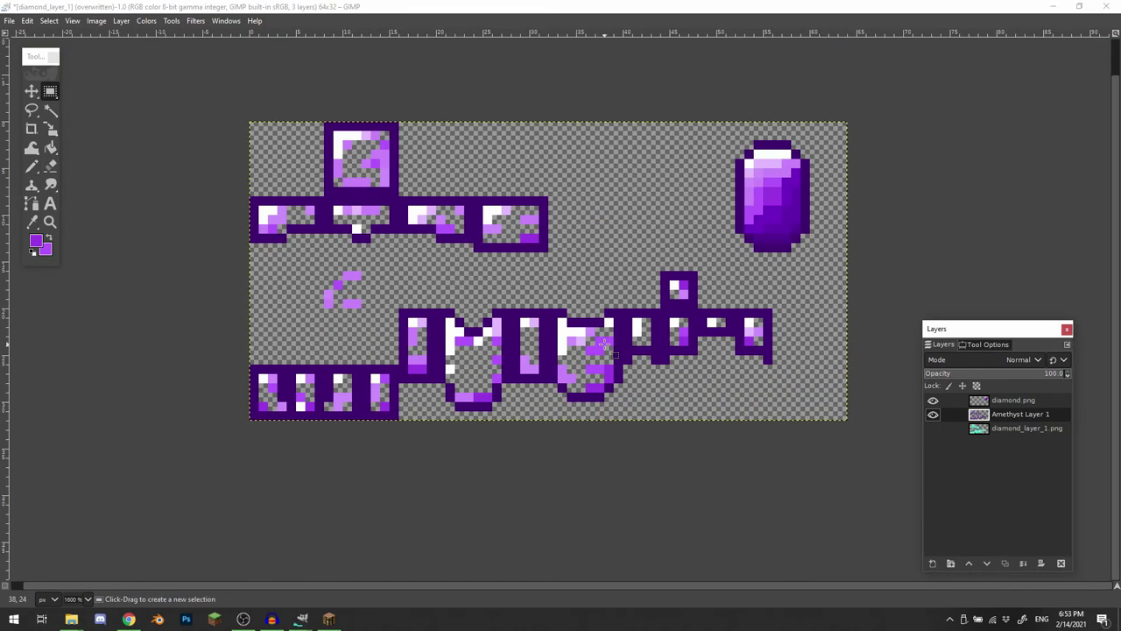
drag(587, 355, 569, 347)
scroll(481, 273, up, 2)
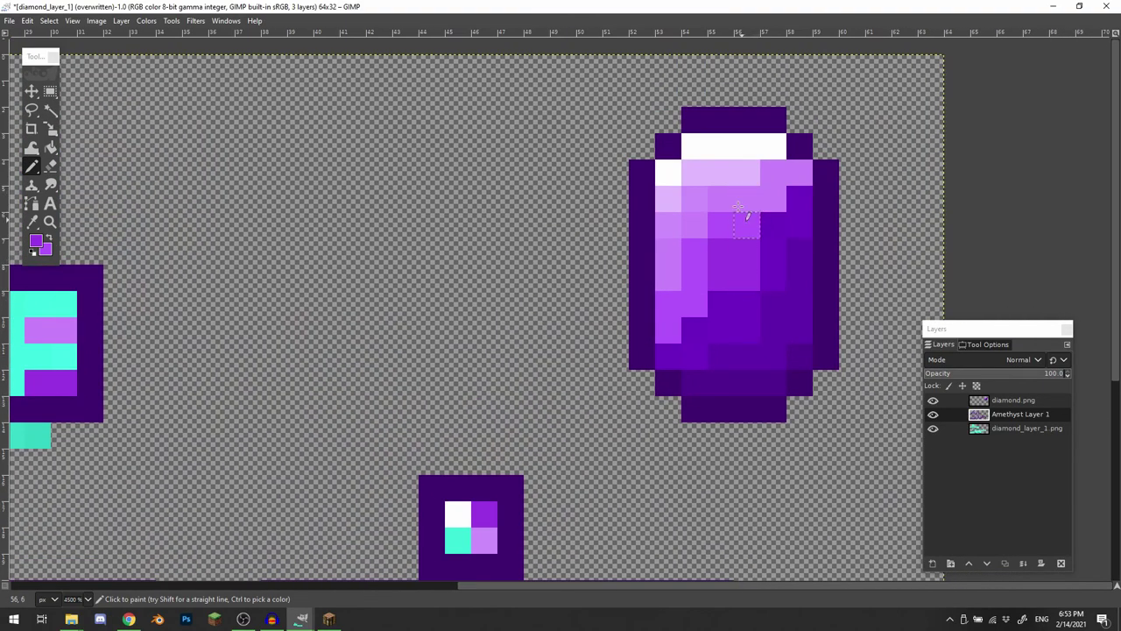
- Change the foreground purple to a837e7 and repaint the darker purple pixels low on the chestplate front
drag(740, 285, 866, 149)
drag(635, 243, 871, 80)
drag(532, 243, 554, 260)
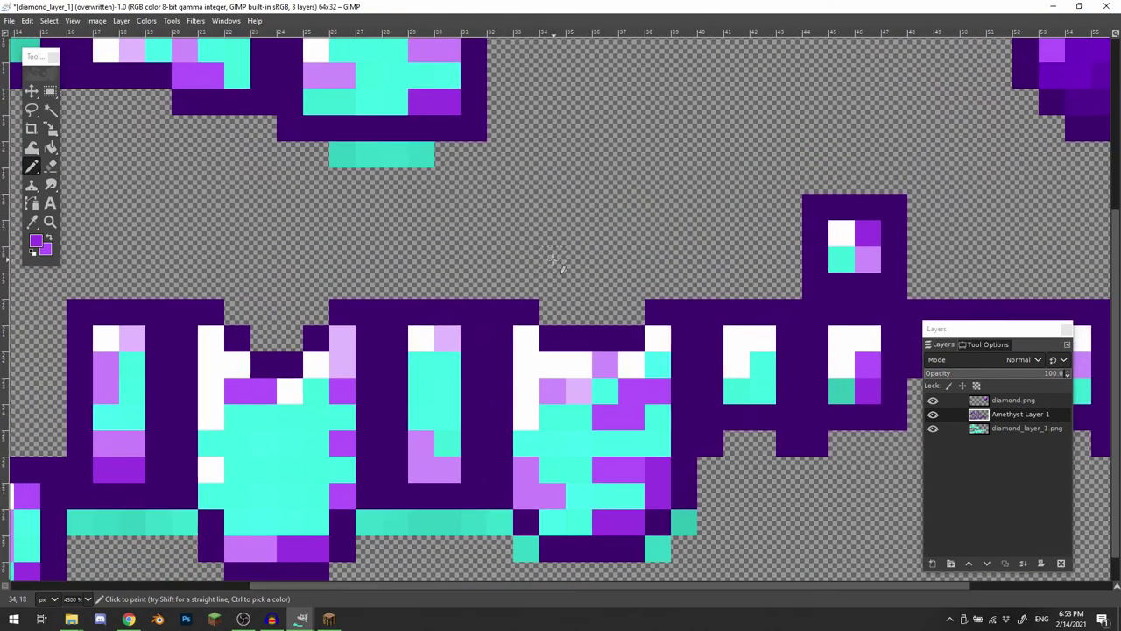
click(38, 248)
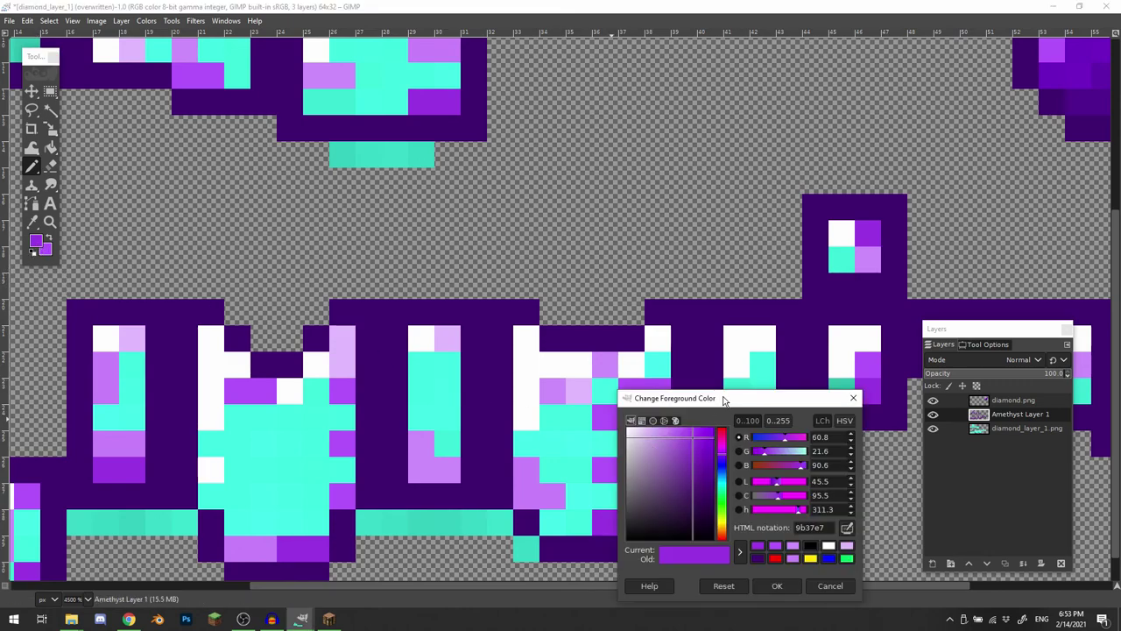
drag(724, 398, 422, 168)
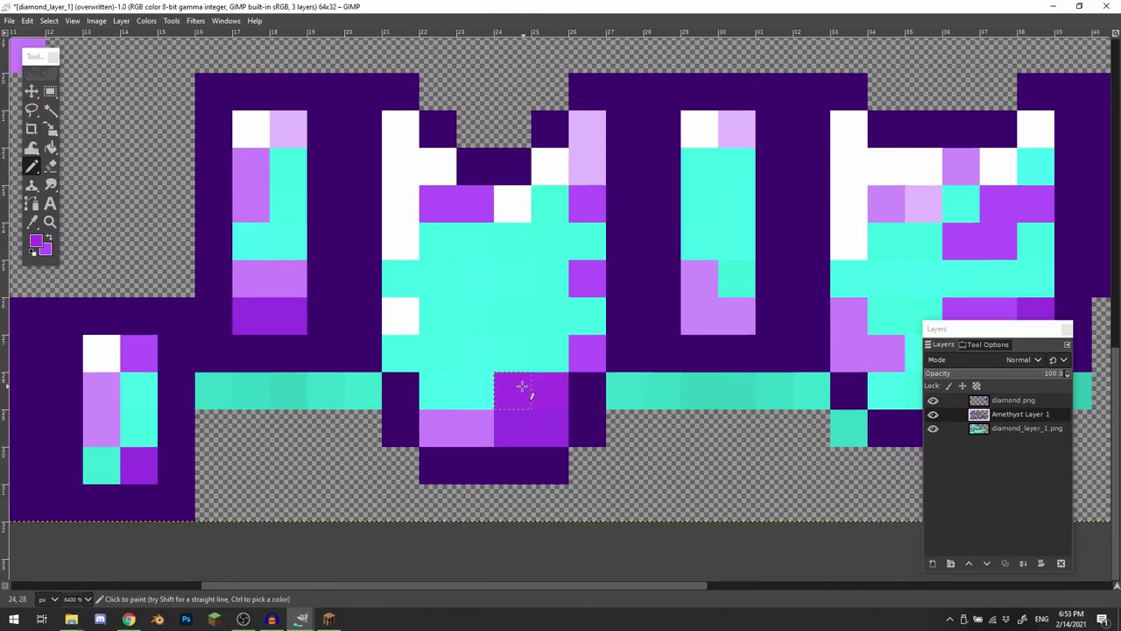
key(ctrl+z)
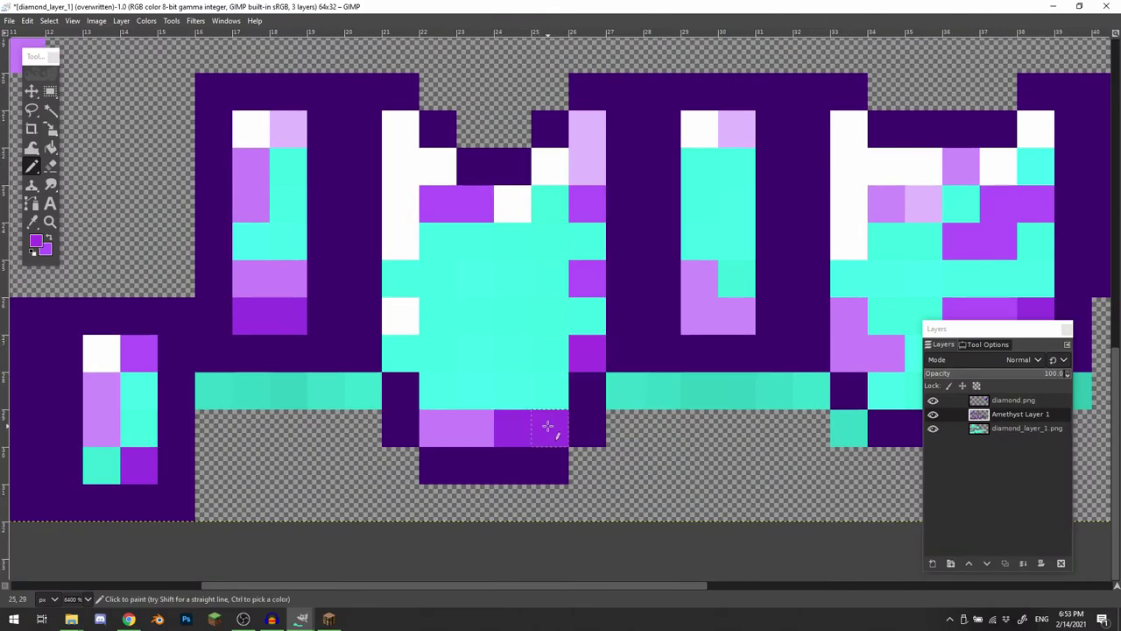
- Repaint the darker purple pixels of the chestplate back and the sleeve faces with a837e7
mouse_move(561, 288)
mouse_down()
mouse_move(340, 286)
mouse_move(375, 301)
mouse_up()
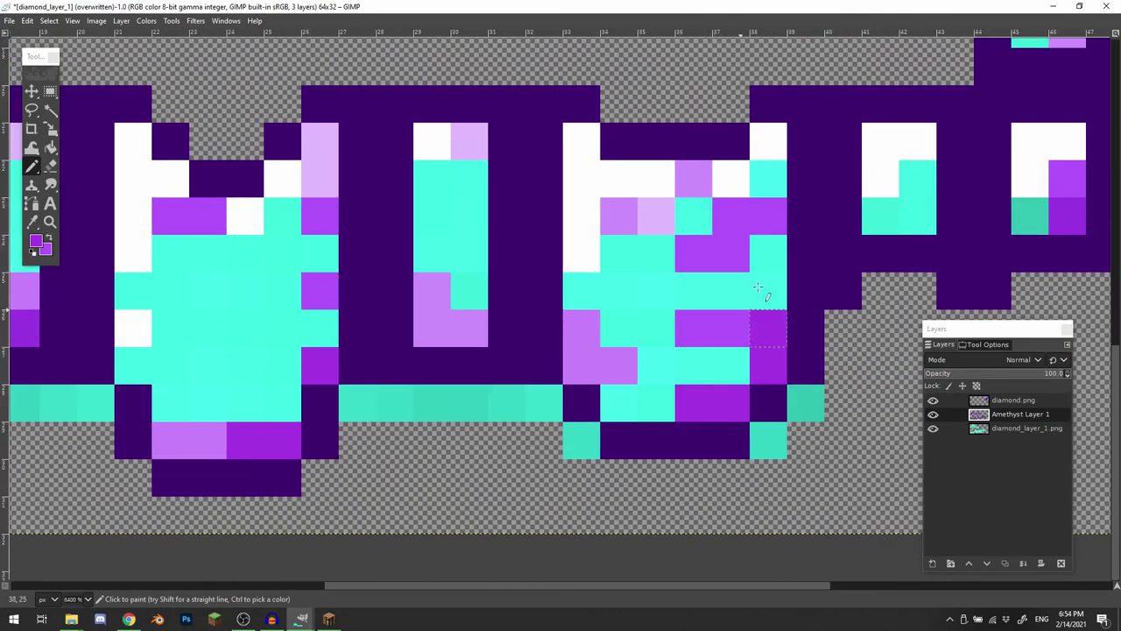
drag(833, 253, 656, 268)
scroll(895, 229, down, 1)
mouse_move(398, 181)
mouse_down()
mouse_move(863, 179)
mouse_move(310, 322)
mouse_move(291, 351)
mouse_up()
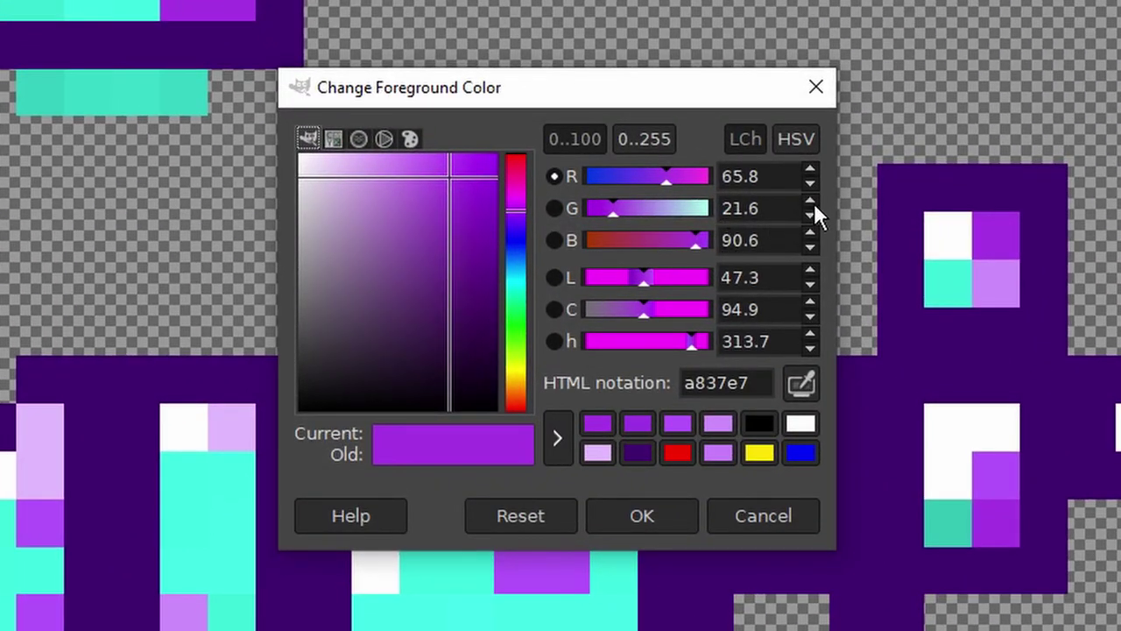
- Raise the foreground color's green to 23.6 and lower its HSV saturation to 63.9, giving b053e7
click(811, 203)
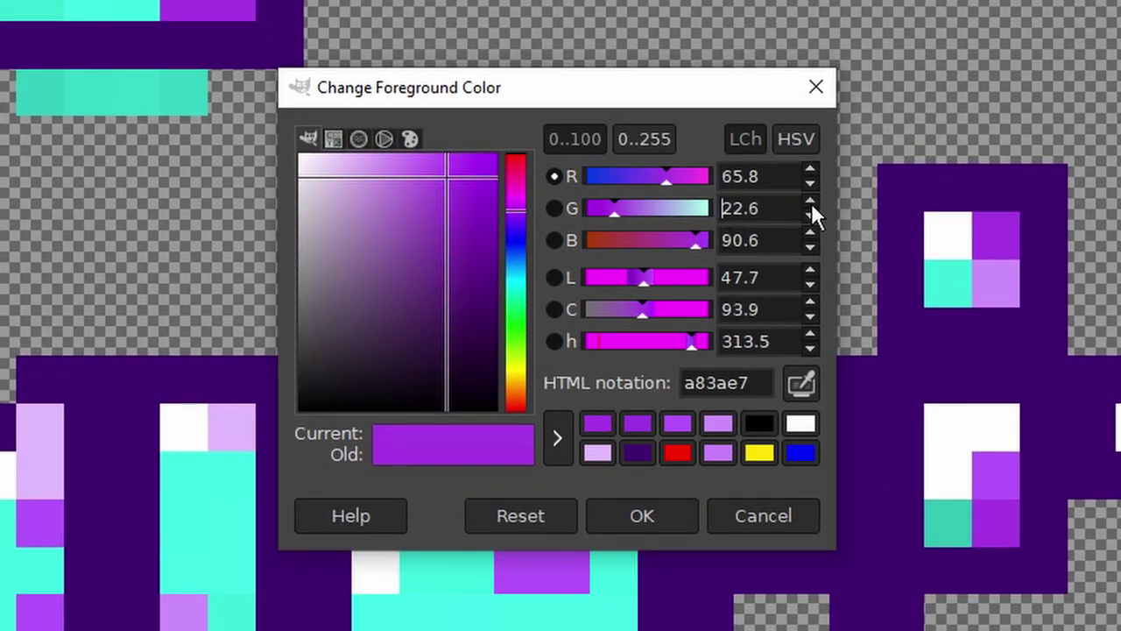
click(811, 202)
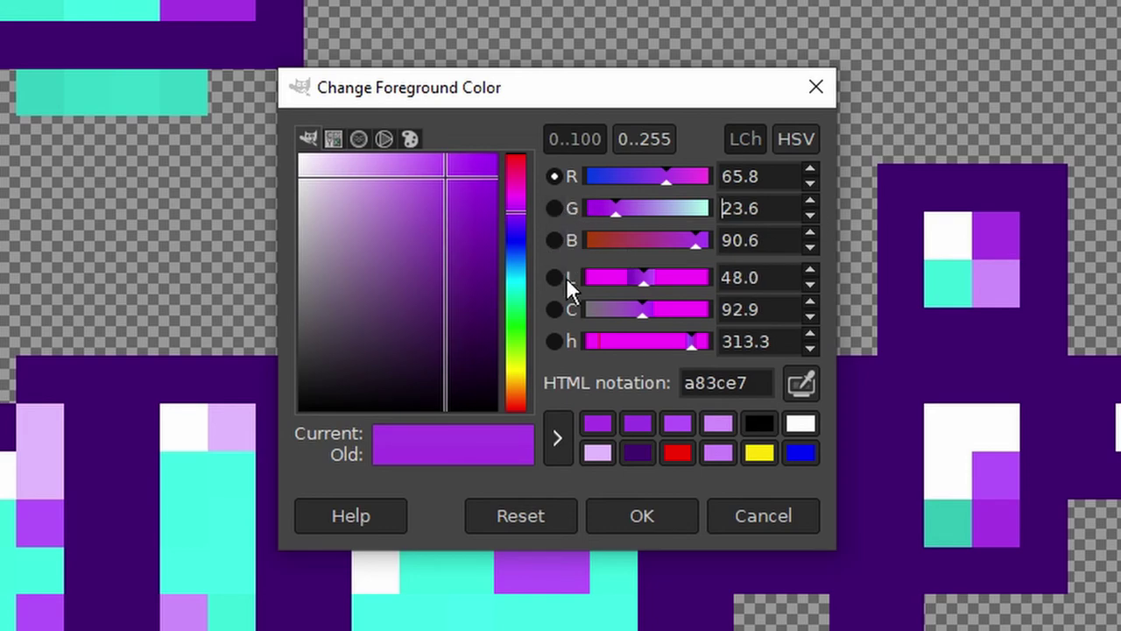
click(796, 138)
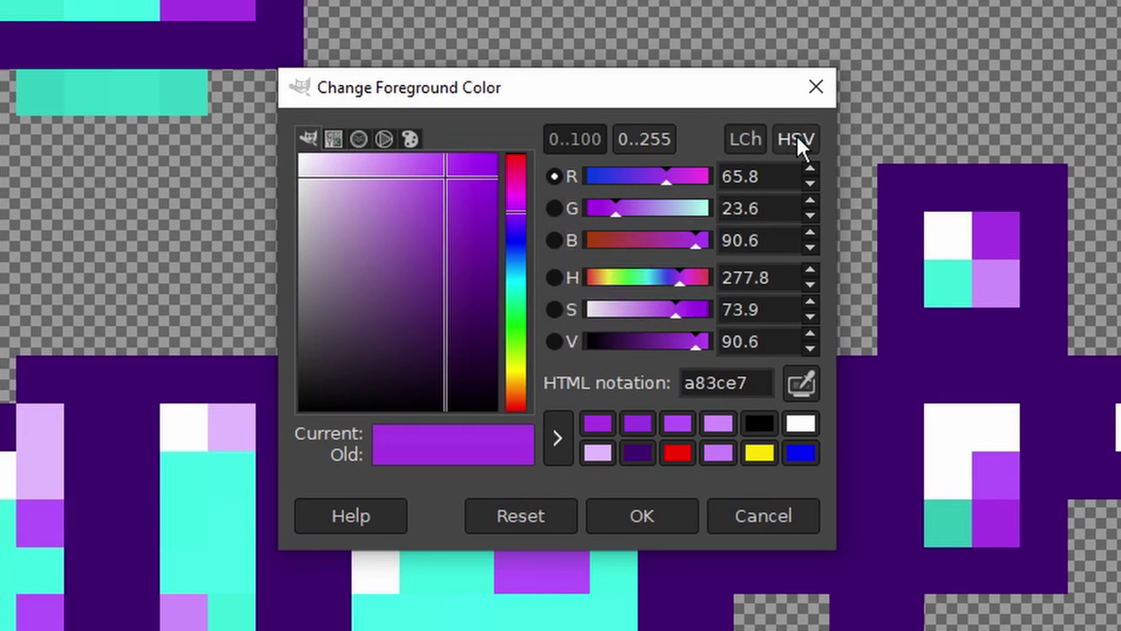
click(811, 317)
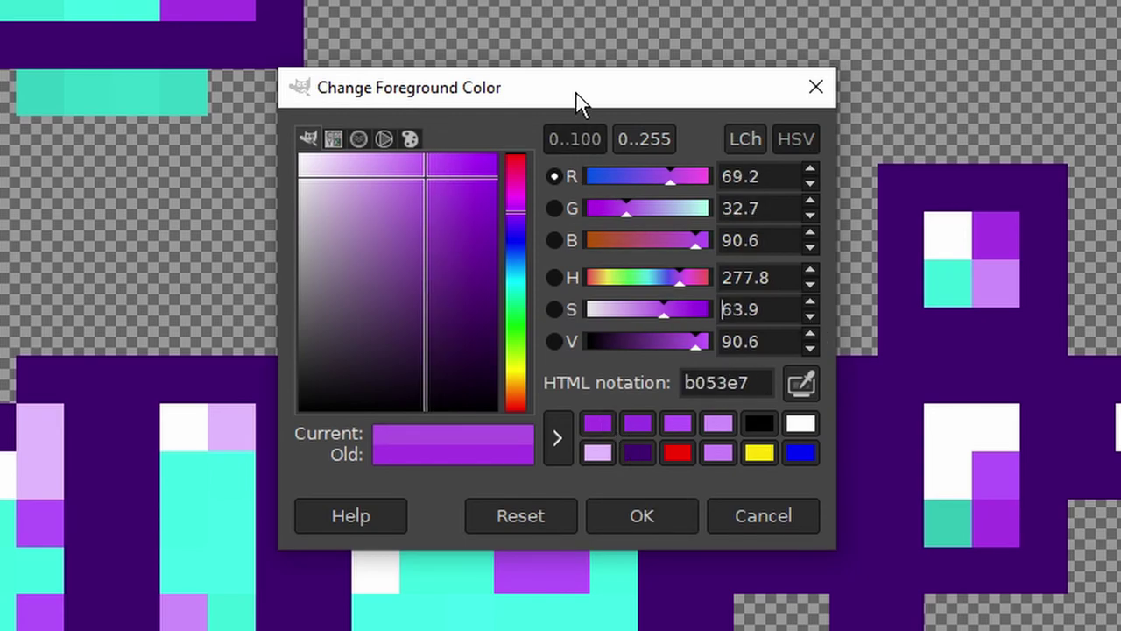
drag(576, 92, 1120, 9)
drag(435, 114, 419, 37)
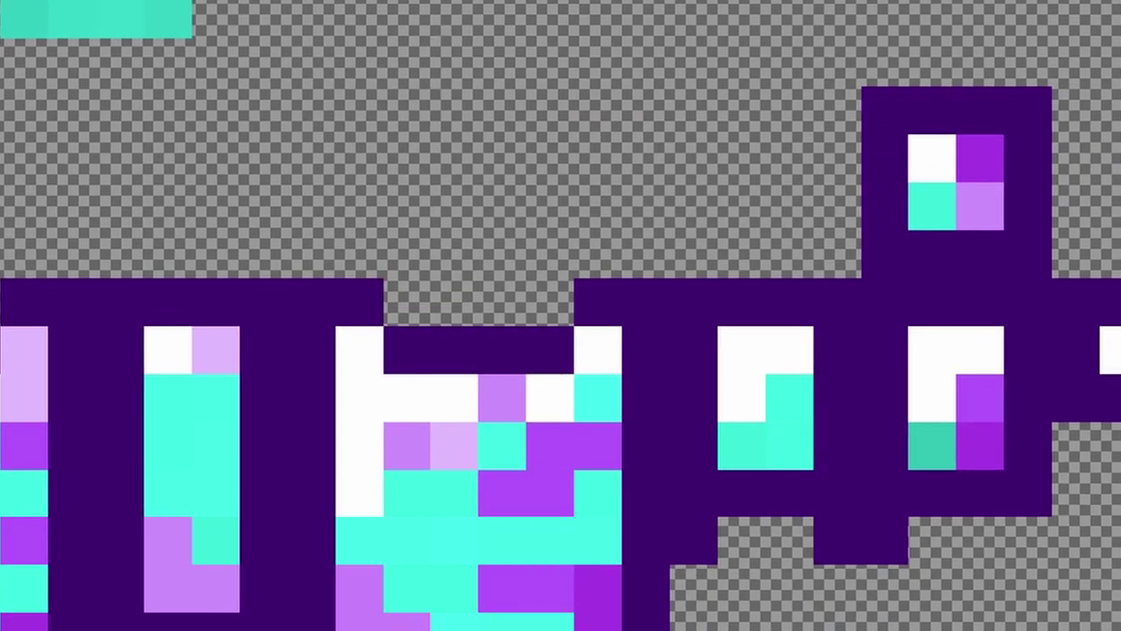
- Try the b053e7 purple on turquoise pixels of the chestplate back and undo the strokes
mouse_move(413, 406)
mouse_down()
mouse_move(438, 421)
mouse_move(527, 296)
mouse_move(473, 337)
mouse_up()
key(ctrl+z)
scroll(452, 426, up, 2)
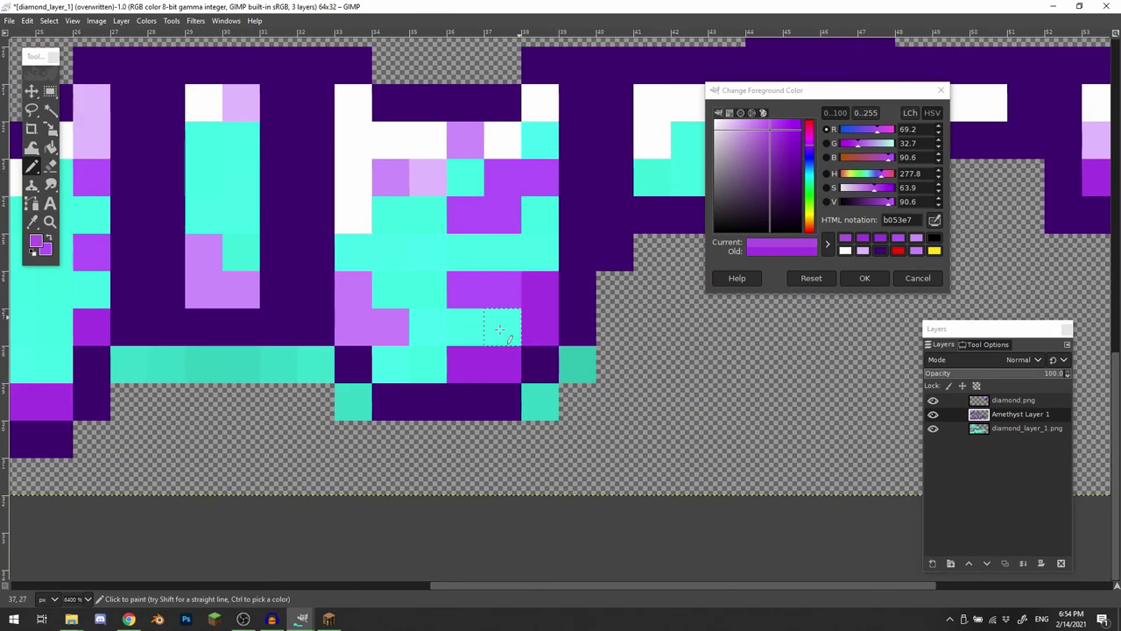
key(ctrl+z)
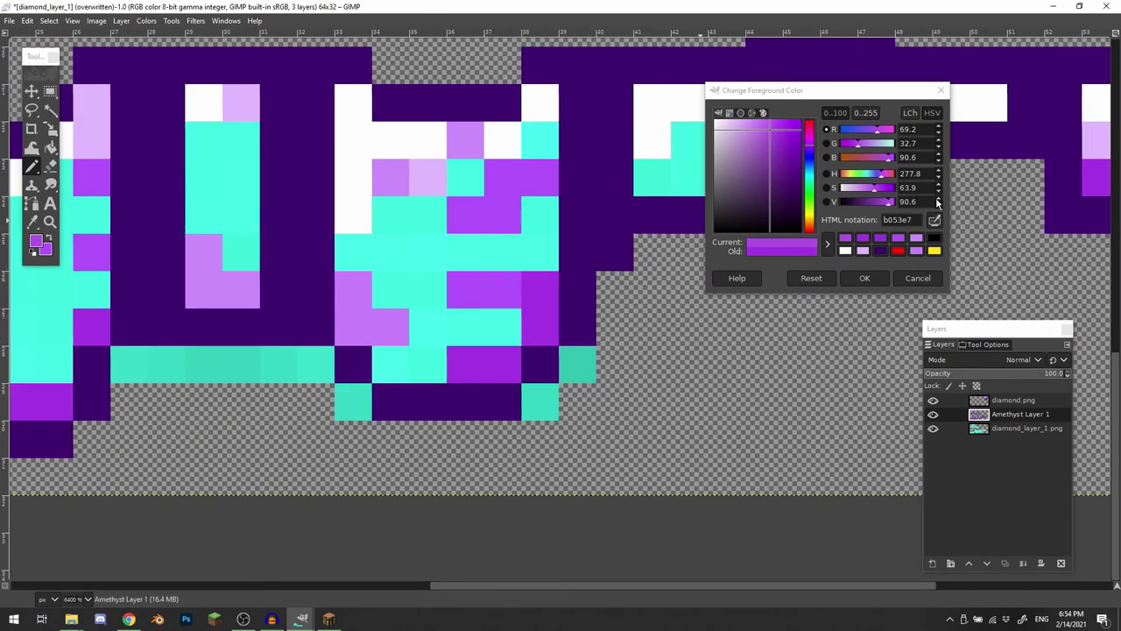
- Set the foreground saturation to 57.9 and value to 94.6, and paint two be66f1 pixels in the chestplate back's bottom row
click(938, 191)
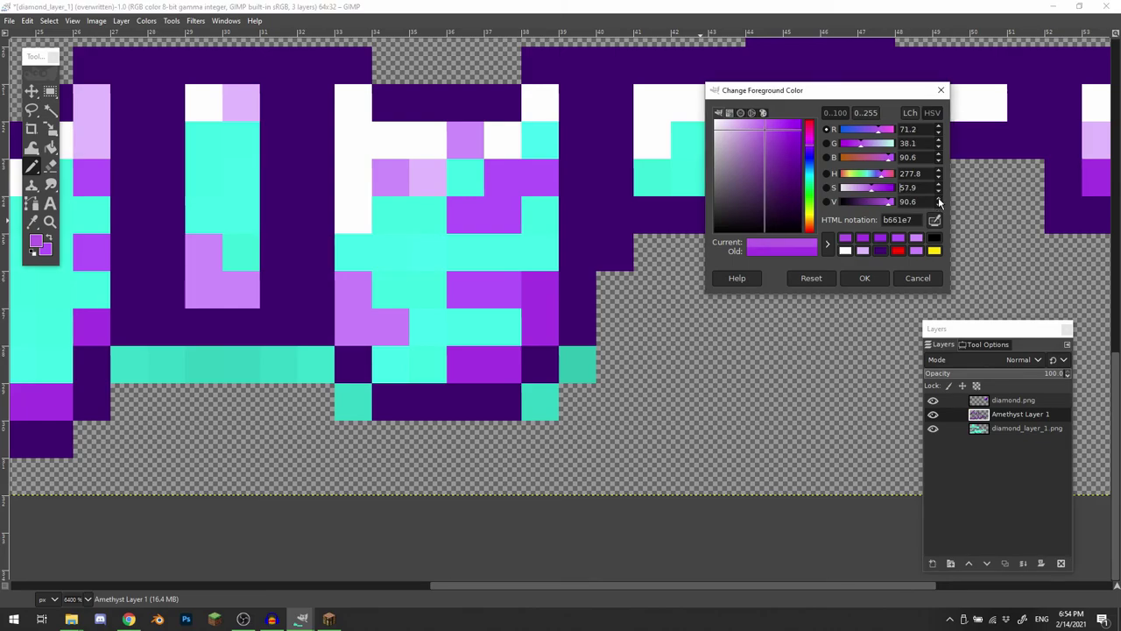
click(939, 198)
click(939, 198)
mouse_move(501, 326)
mouse_down()
mouse_move(466, 331)
mouse_move(447, 368)
mouse_move(383, 380)
mouse_up()
key(ctrl+z)
scroll(427, 327, up, 1)
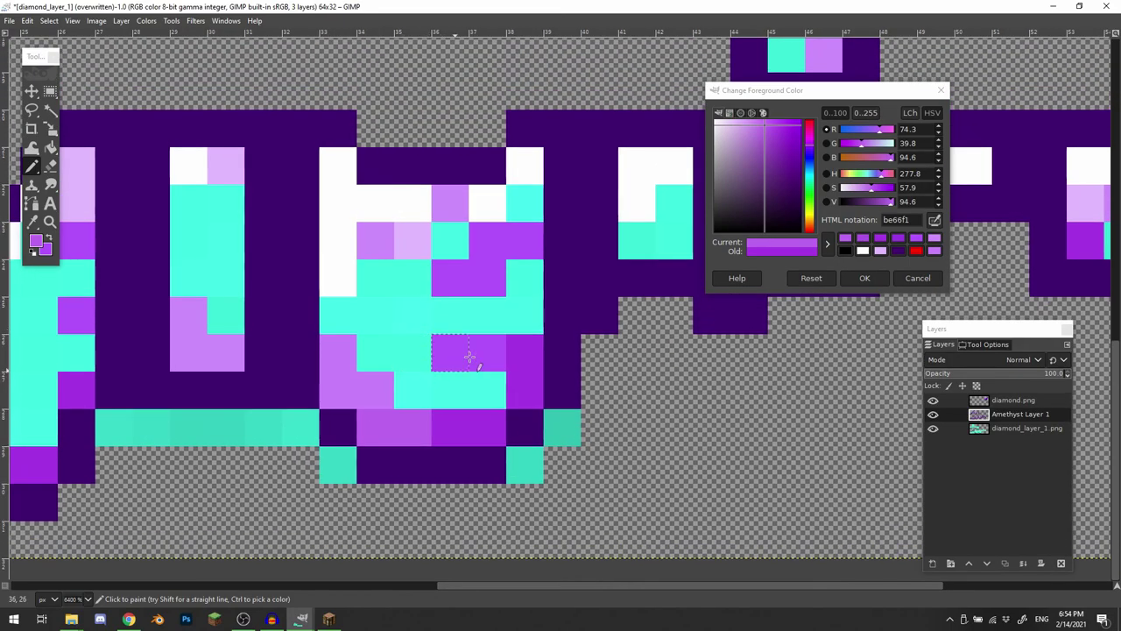
- Paint be66f1 pixels on the chestplate back's right edge and over the turquoise in the chestplate front's lower area
click(525, 314)
drag(526, 313, 223, 346)
drag(96, 359, 692, 276)
click(445, 273)
click(443, 341)
click(368, 376)
mouse_move(146, 270)
mouse_down()
mouse_move(400, 275)
mouse_move(557, 456)
mouse_up()
drag(613, 351, 275, 169)
- Fill more turquoise pixels on the sleeve faces, the sleeve top and the square patch below the helmet with medium purple
drag(814, 90, 782, 140)
drag(491, 53, 331, 554)
drag(469, 287, 432, 286)
click(506, 249)
mouse_move(666, 256)
mouse_down()
mouse_move(472, 277)
mouse_move(990, 279)
mouse_up()
mouse_move(548, 236)
mouse_down()
mouse_move(548, 272)
mouse_move(756, 285)
mouse_up()
click(309, 269)
click(501, 243)
drag(503, 246, 523, 406)
drag(481, 140, 440, 132)
drag(472, 344, 395, 315)
scroll(393, 315, down, 1)
drag(570, 543, 291, 81)
- Edit the foreground color again, raising its saturation to 84.7 and setting red to 65.6 for a725f1
click(36, 241)
click(907, 223)
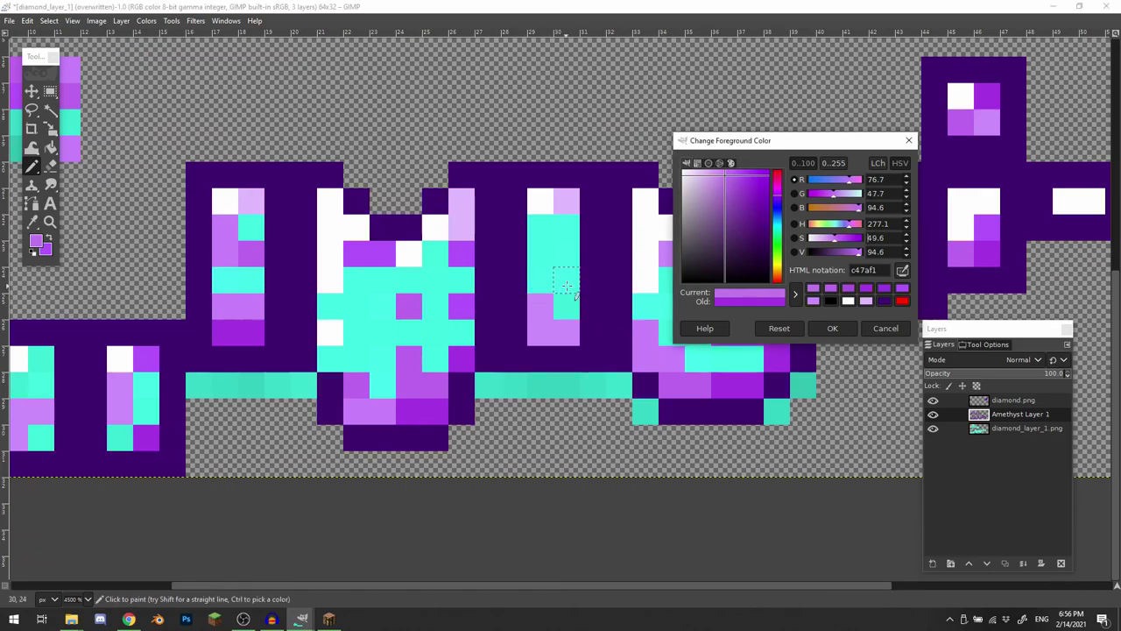
scroll(420, 327, right, 1)
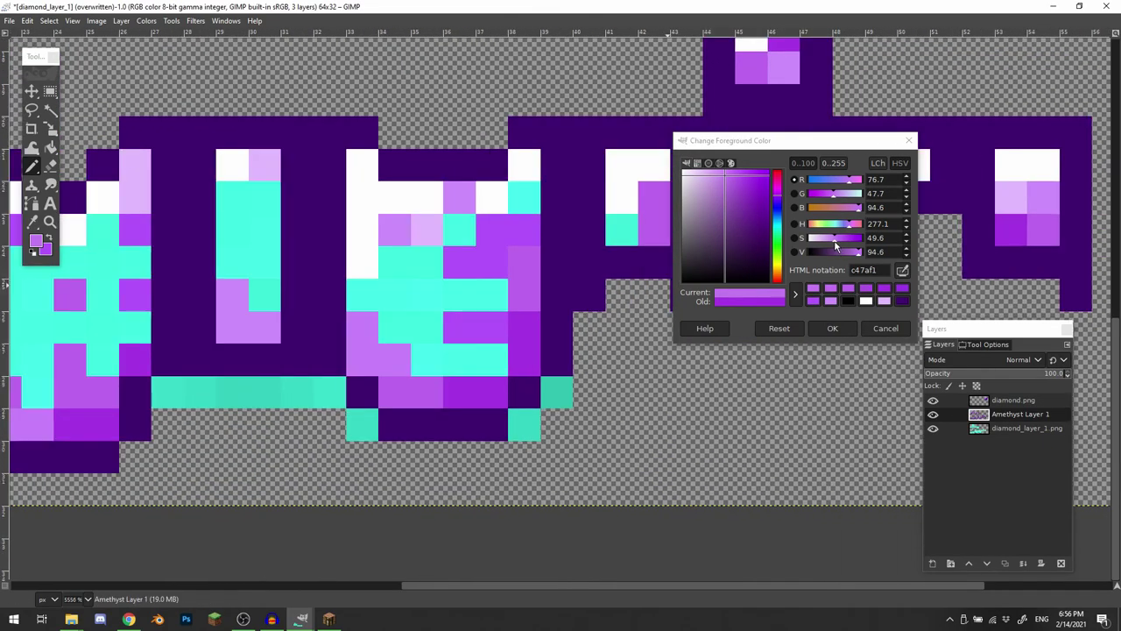
drag(835, 241, 853, 241)
drag(843, 183, 846, 183)
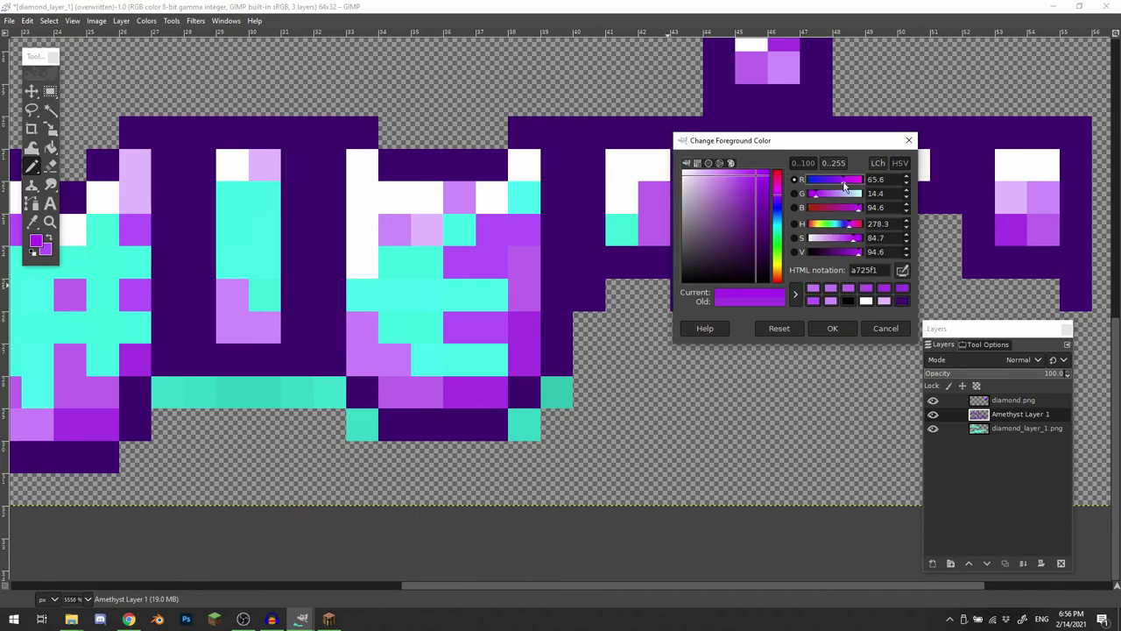
- Try a muted purple such as af53e3 on the turquoise pixels in the lower part of the chestplate's back panel, undoing the test strokes
drag(855, 242, 849, 242)
drag(859, 254, 856, 255)
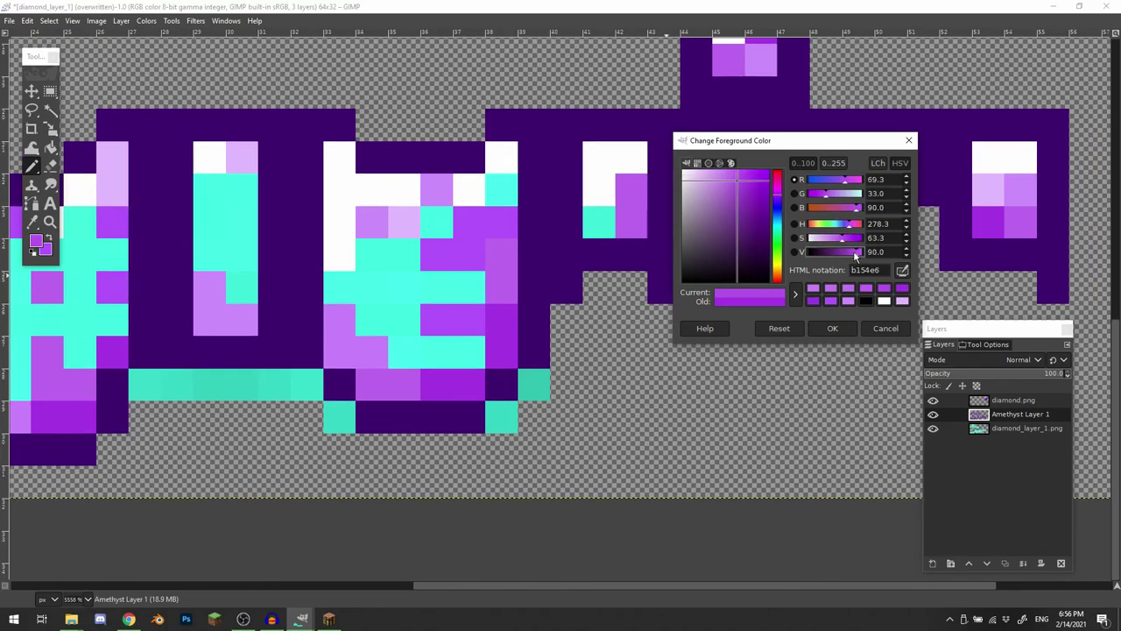
click(856, 253)
click(455, 352)
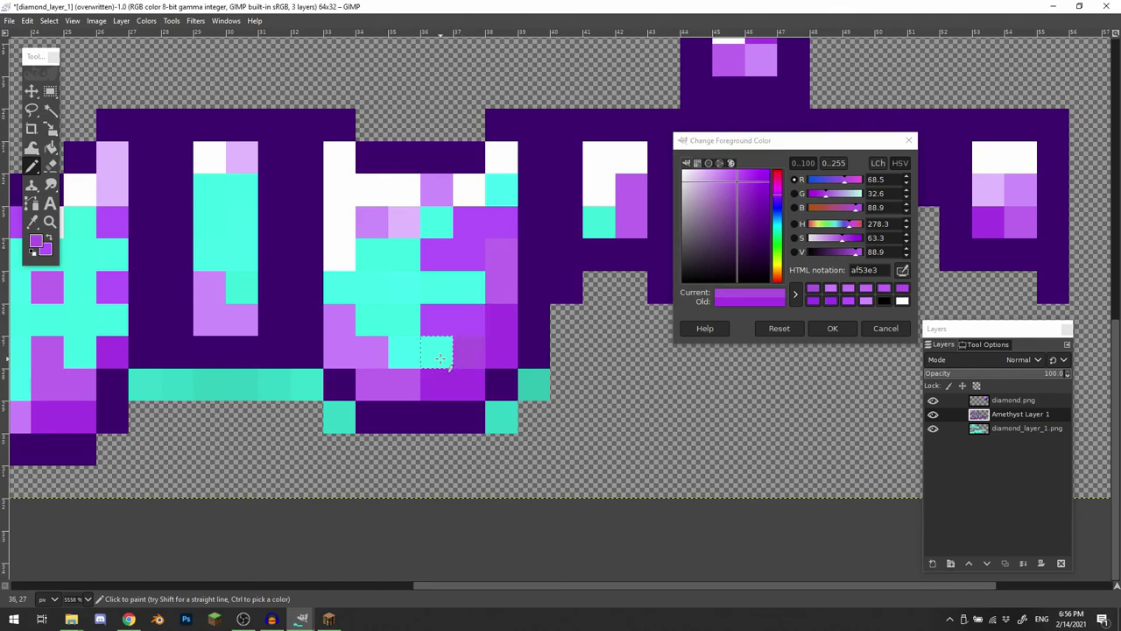
click(440, 357)
key(ctrl+z)
key(ctrl+z)
click(838, 238)
drag(438, 353, 468, 352)
key(ctrl+z)
- Adjust the foreground colour to a lighter, less saturated purple for the chestplate shading
click(734, 181)
key(Escape)
click(36, 240)
click(740, 175)
key(ctrl+z)
drag(739, 176, 725, 173)
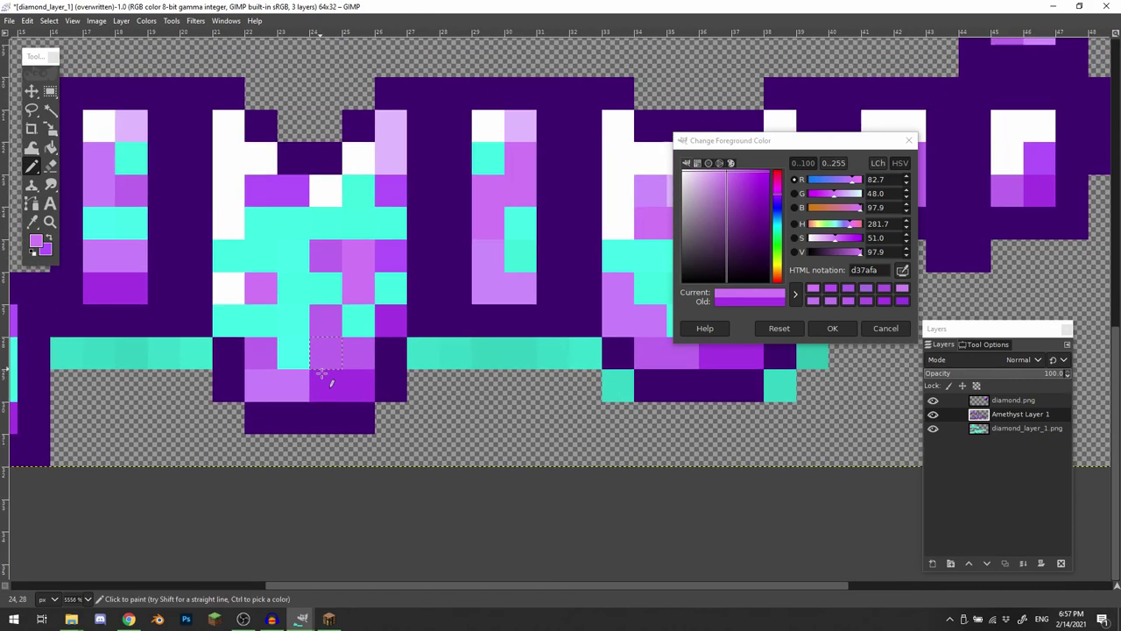
- Sample the strong purple a837e7 and paint it along the left edge and lower left corner of the chestplate's front panel
scroll(324, 359, up, 1)
ctrl+click(325, 385)
click(233, 329)
click(255, 368)
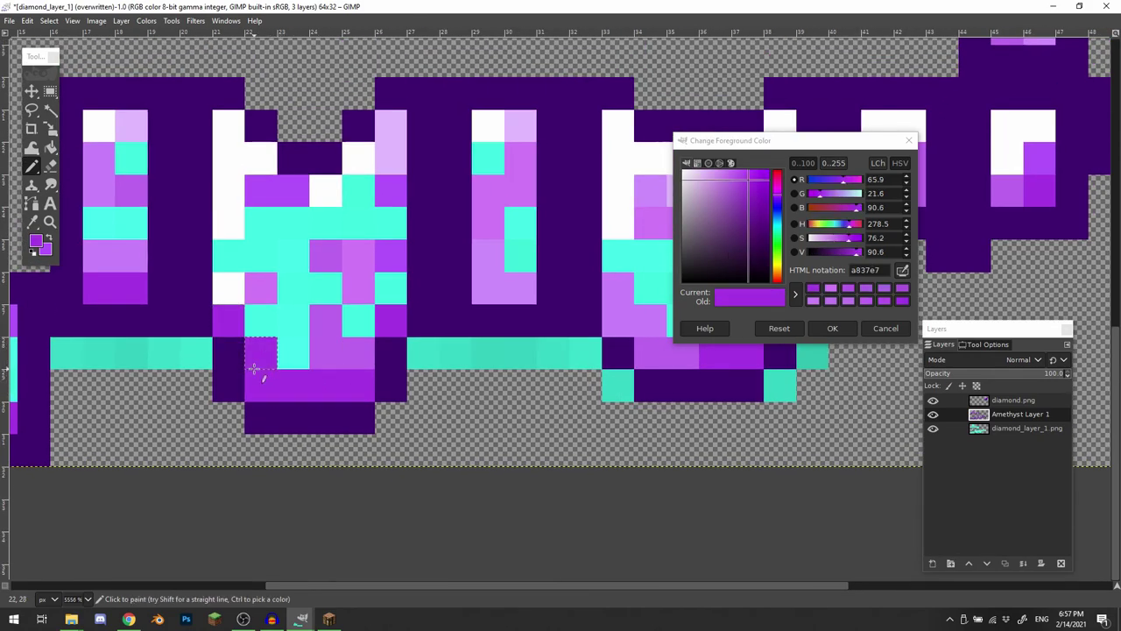
click(230, 298)
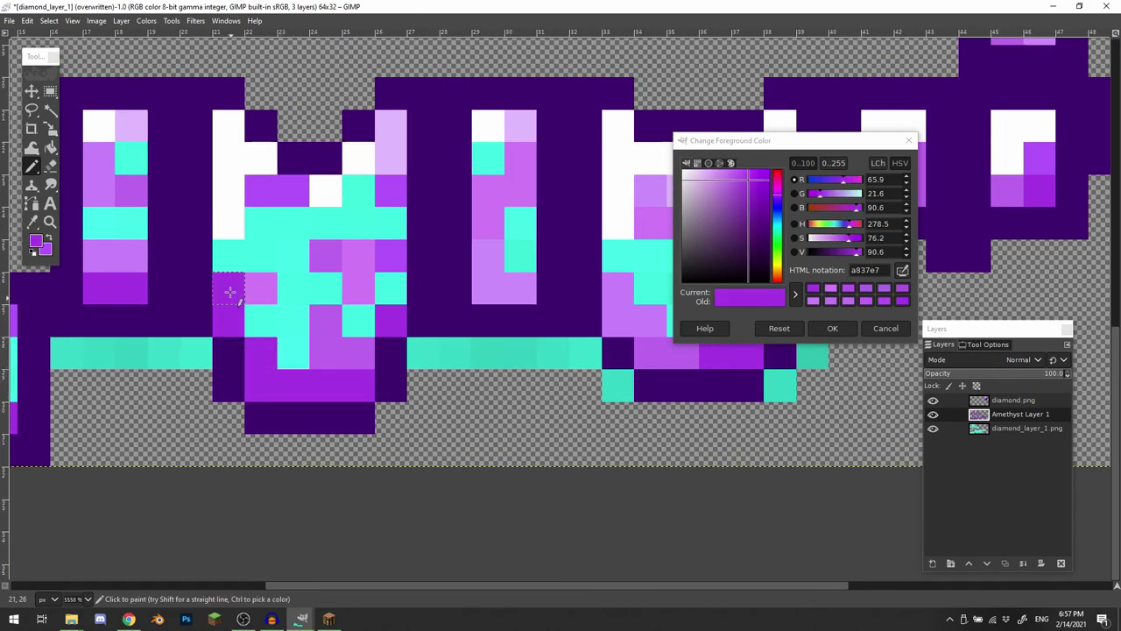
click(231, 259)
- Sample the deeper purple 9b37e7 from the gem on the diamond.png layer and make Amethyst Layer 1 active again
scroll(320, 323, right, 1)
scroll(289, 388, down, 5)
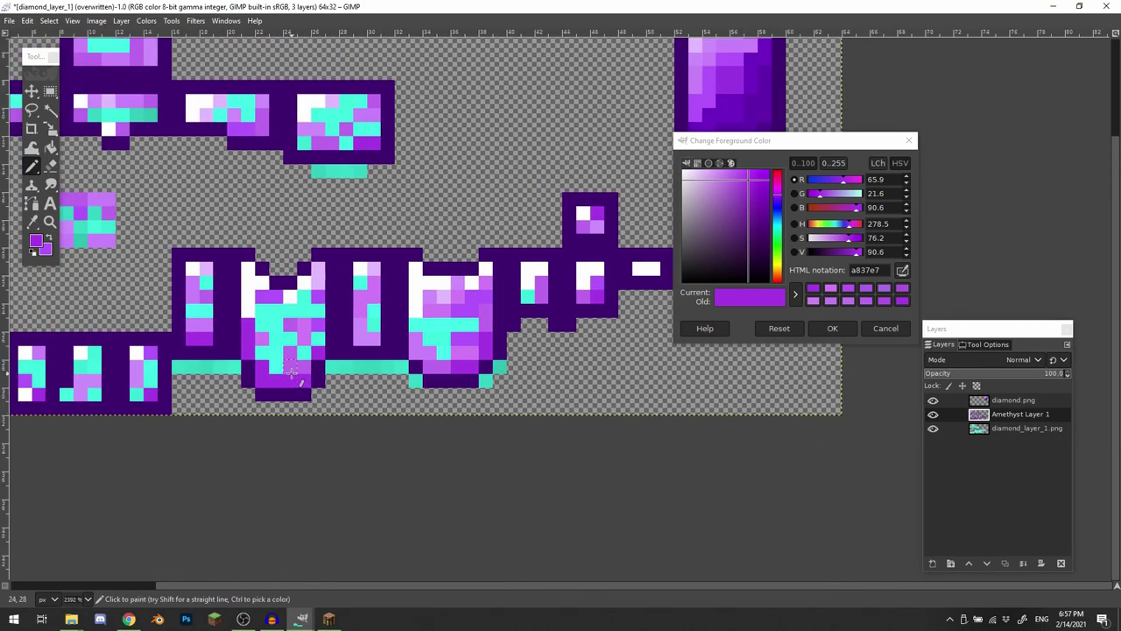
scroll(290, 376, up, 4)
scroll(191, 355, up, 3)
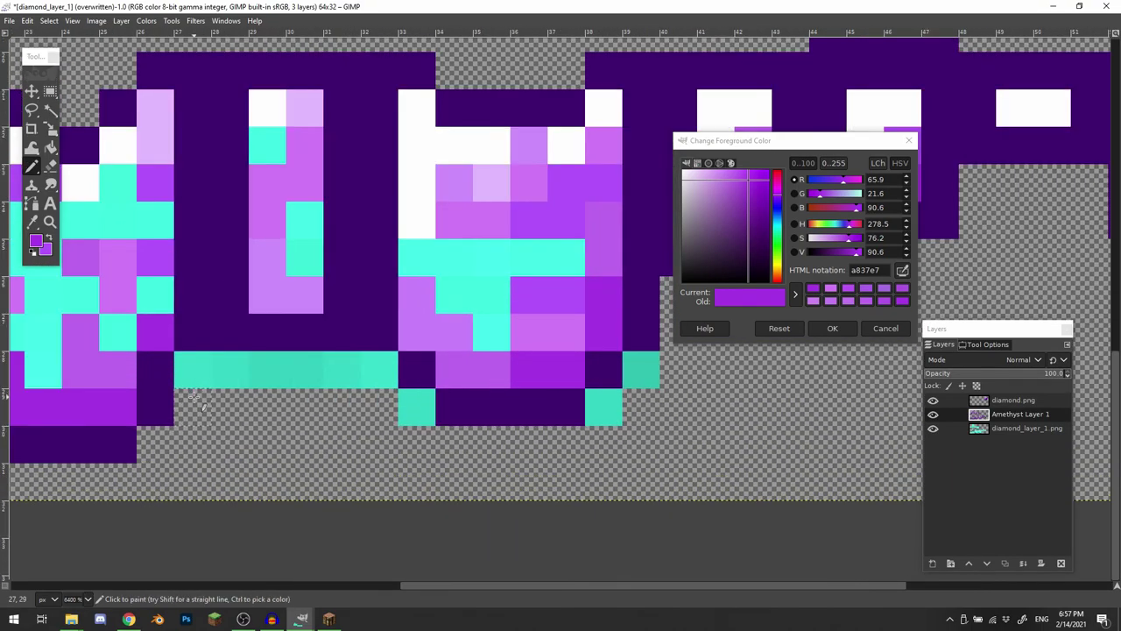
scroll(399, 356, up, 2)
drag(399, 356, 2, 460)
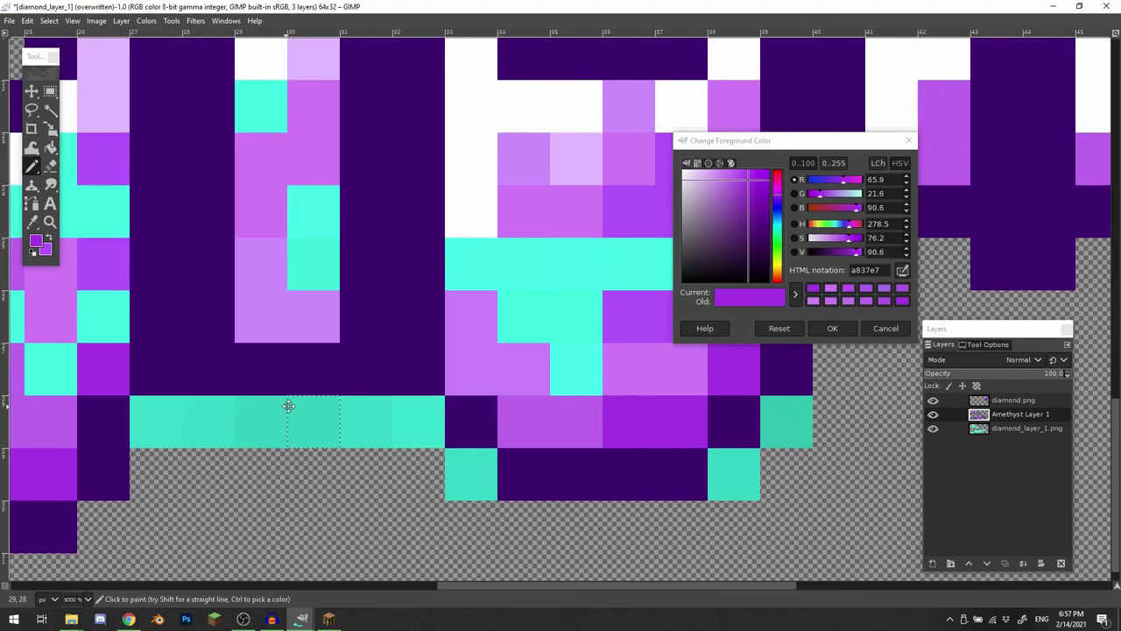
drag(390, 385, 325, 447)
scroll(426, 355, down, 2)
drag(426, 356, 153, 482)
scroll(407, 311, up, 5)
scroll(410, 333, right, 5)
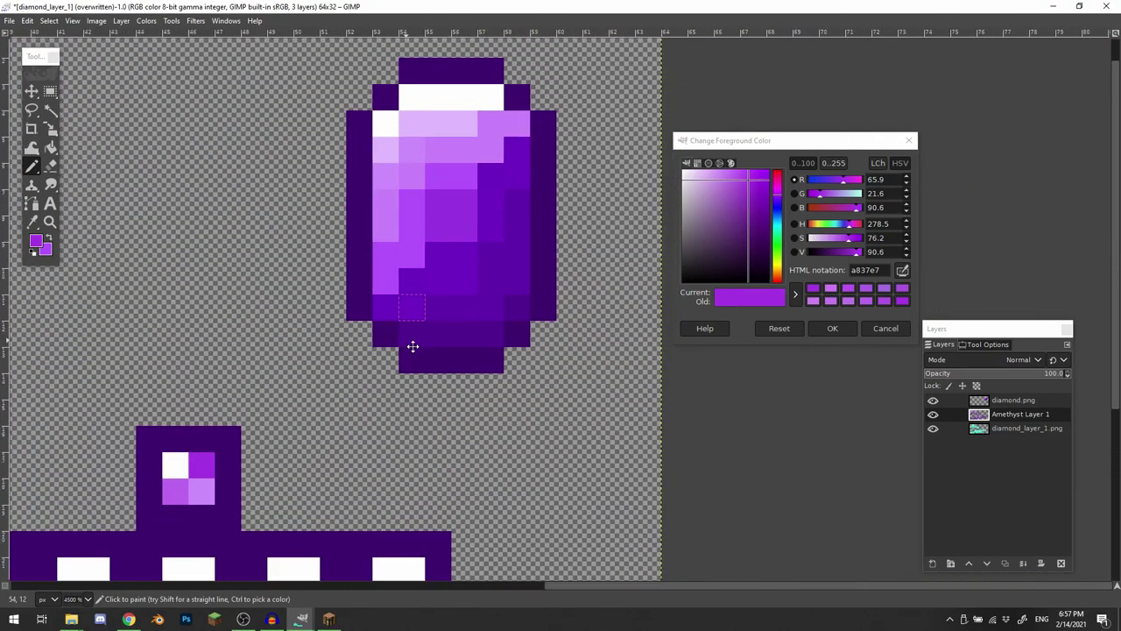
click(1007, 400)
ctrl+click(466, 257)
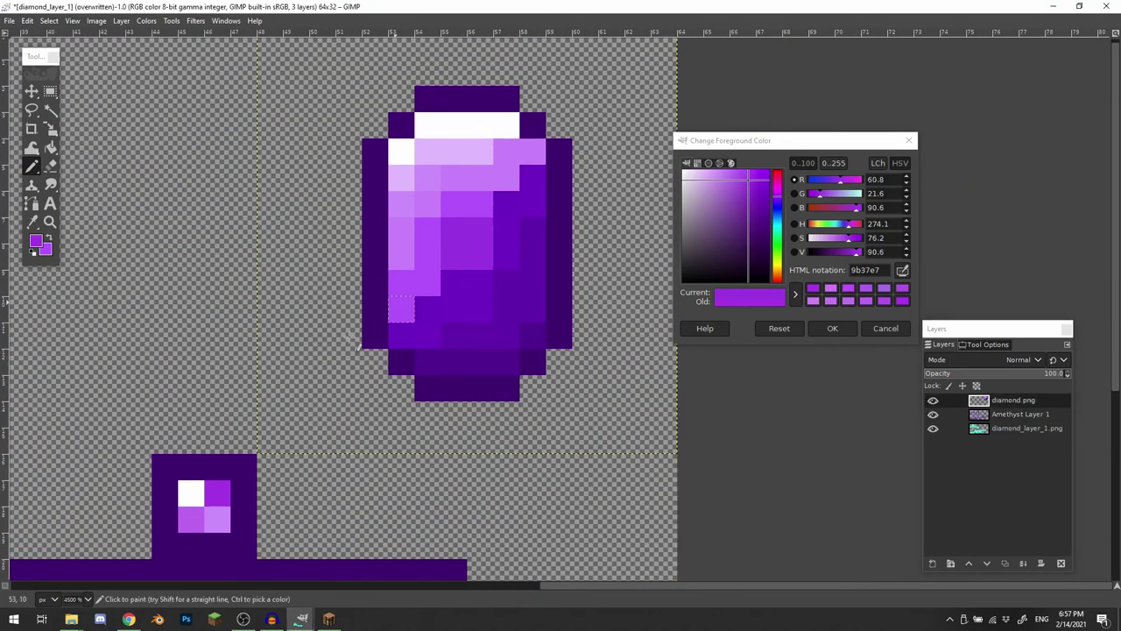
drag(20, 562, 890, 90)
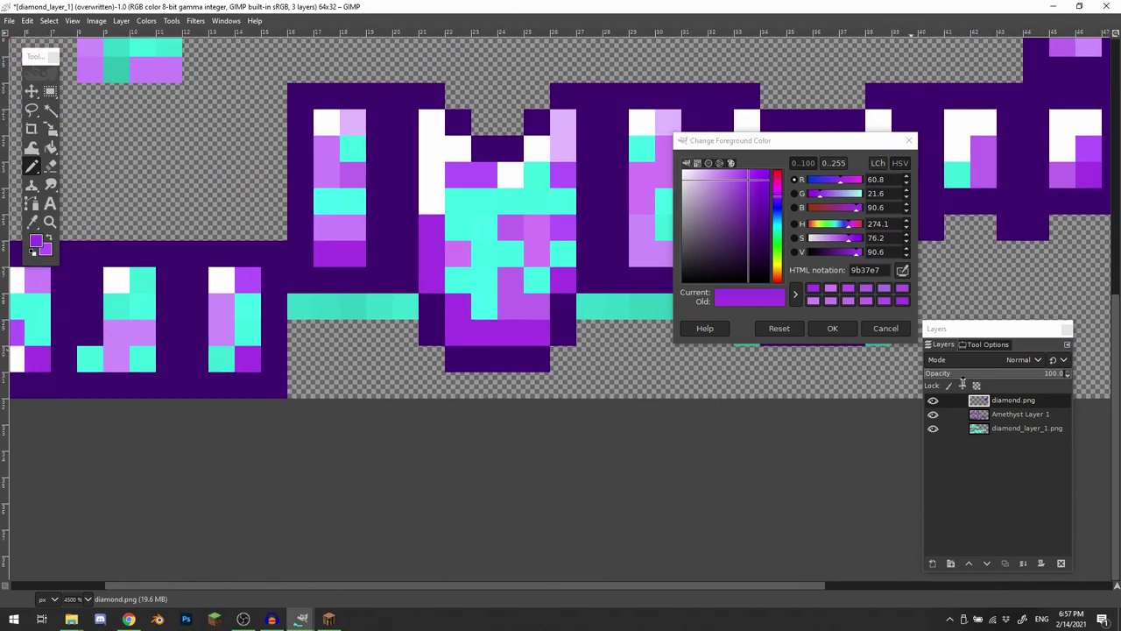
click(1023, 415)
- Shade the bottom row and lower right corner of the chestplate's front panel with purple 9b37e7, undoing the misplaced stroke
scroll(504, 352, up, 1)
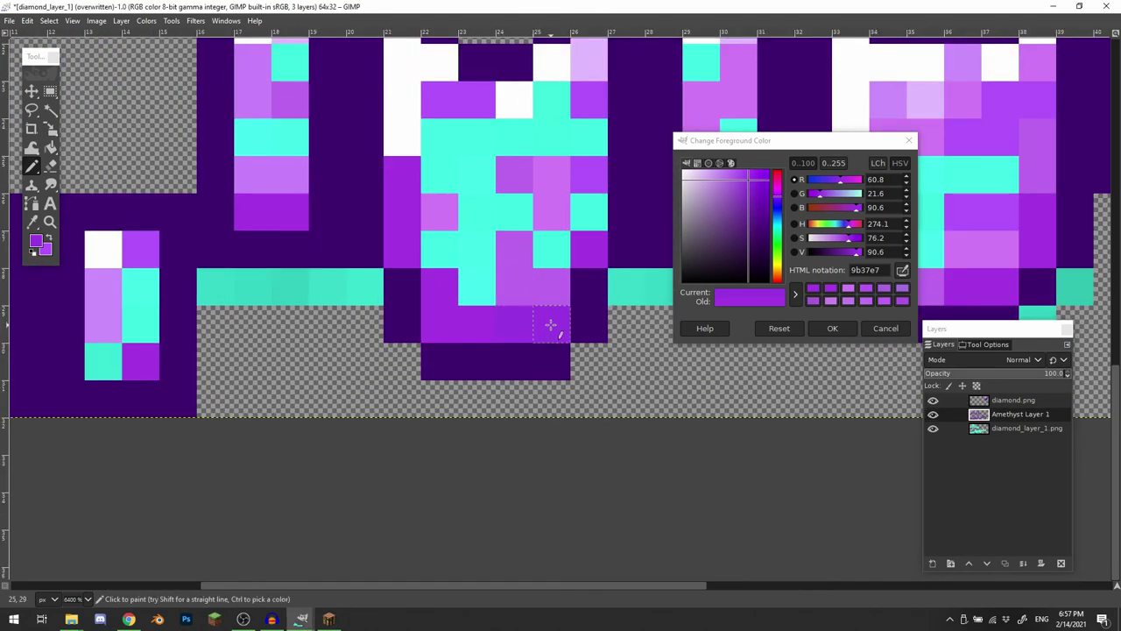
scroll(538, 289, up, 2)
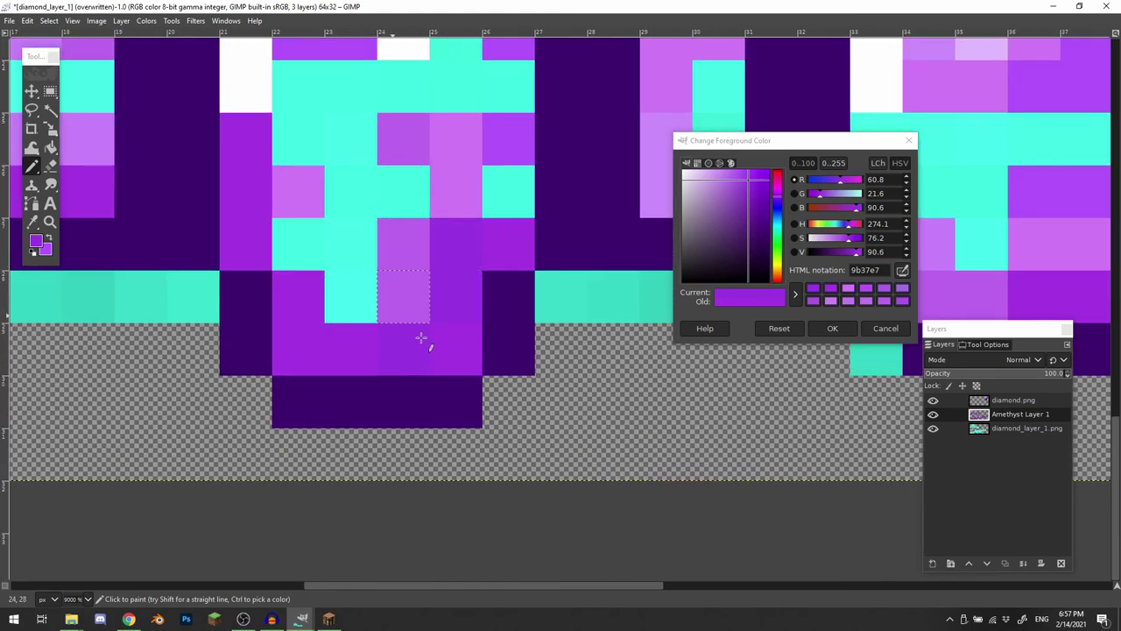
key(ctrl+z)
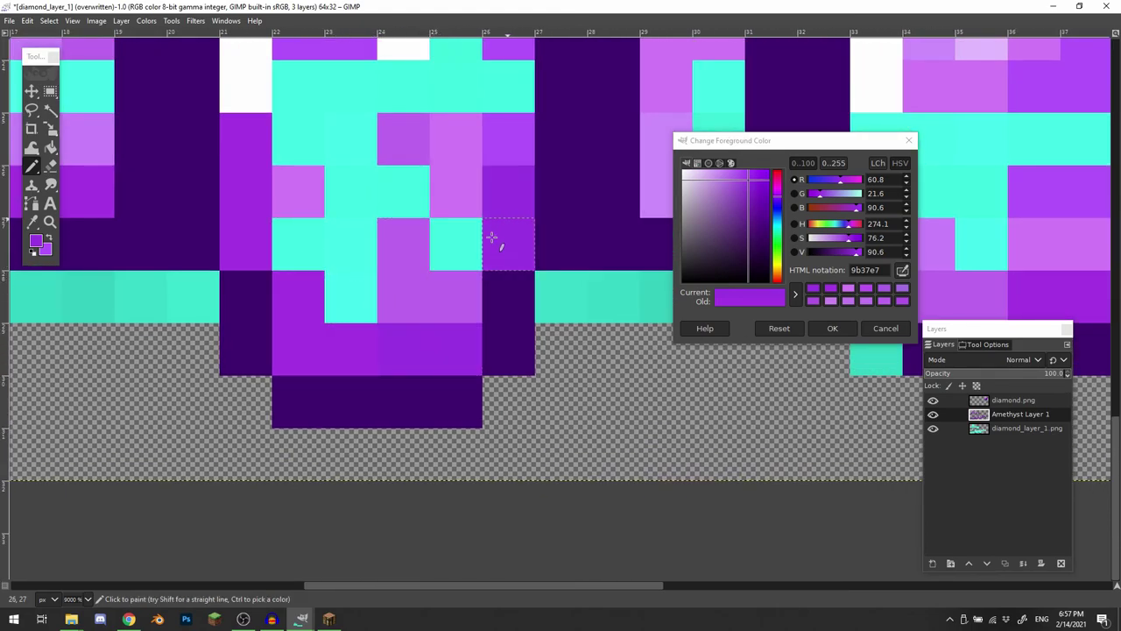
drag(448, 303, 418, 345)
scroll(469, 292, down, 5)
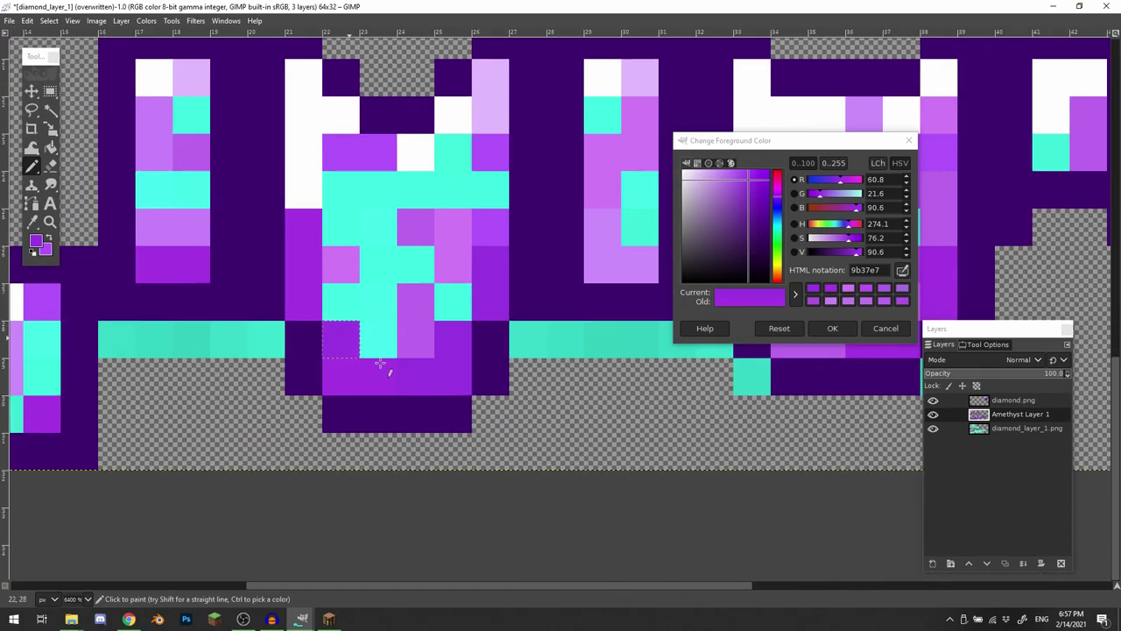
- Sample the light purple c071fc and recolour turquoise pixels in the middle of the chestplate's back panel
scroll(401, 311, up, 5)
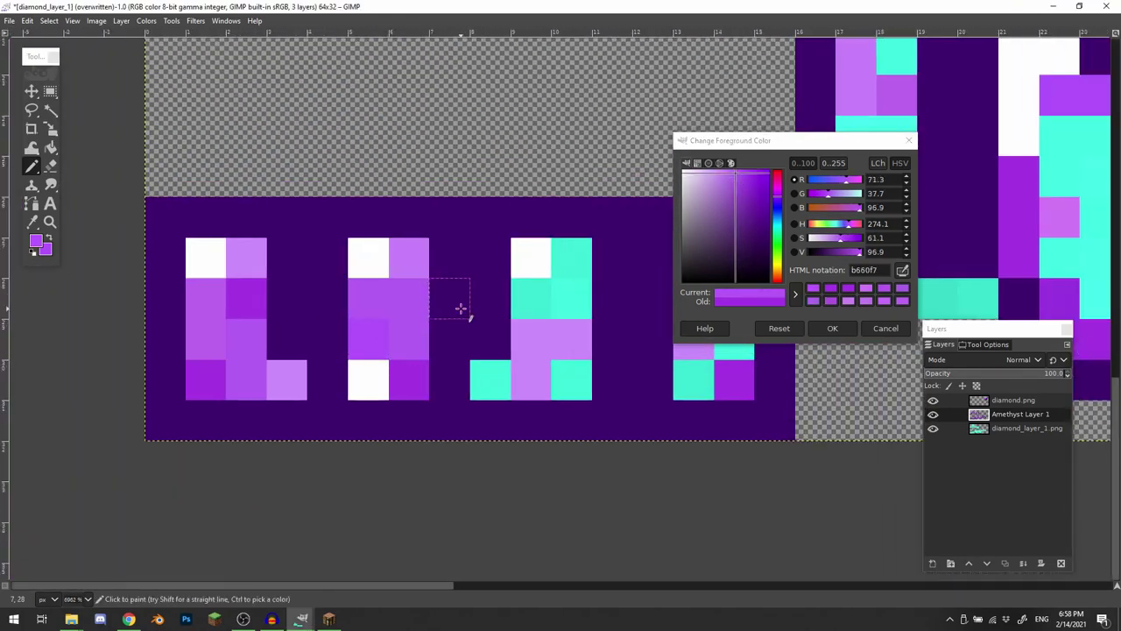
ctrl+click(475, 293)
click(476, 292)
drag(599, 127, 193, 232)
click(194, 231)
drag(476, 338, 105, 350)
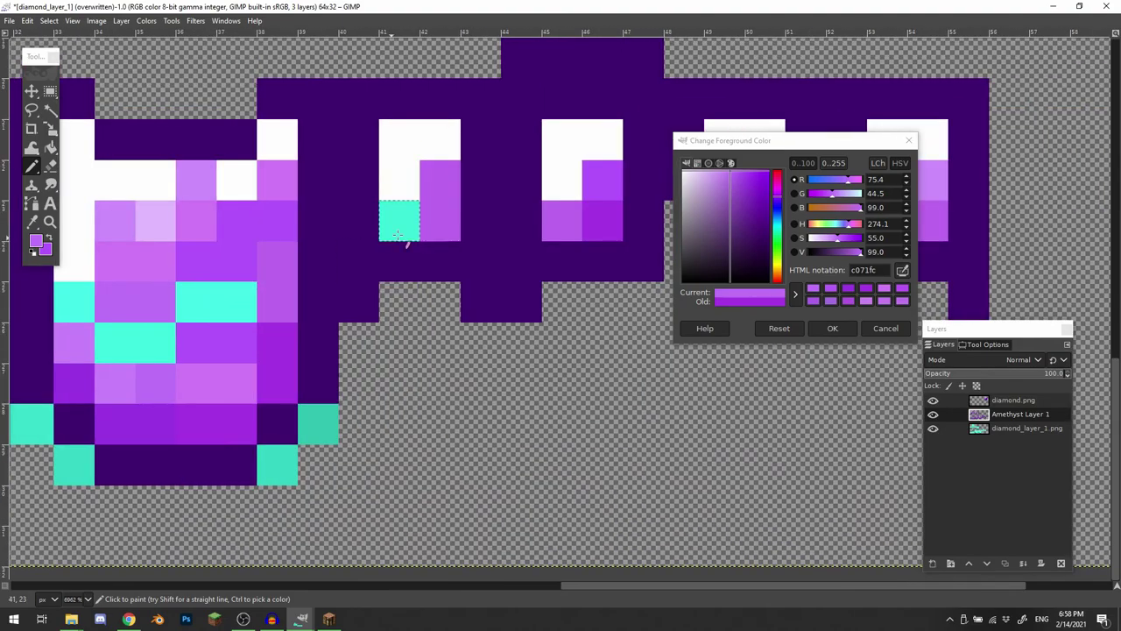
- Continue painting purple c071fc over turquoise pixels on the sleeve and helmet pieces, undoing the stray pixel
scroll(420, 228, down, 1)
drag(406, 236, 429, 159)
drag(407, 371, 272, 316)
click(270, 316)
key(ctrl+z)
click(344, 314)
drag(346, 315, 388, 254)
click(567, 250)
drag(569, 251, 367, 266)
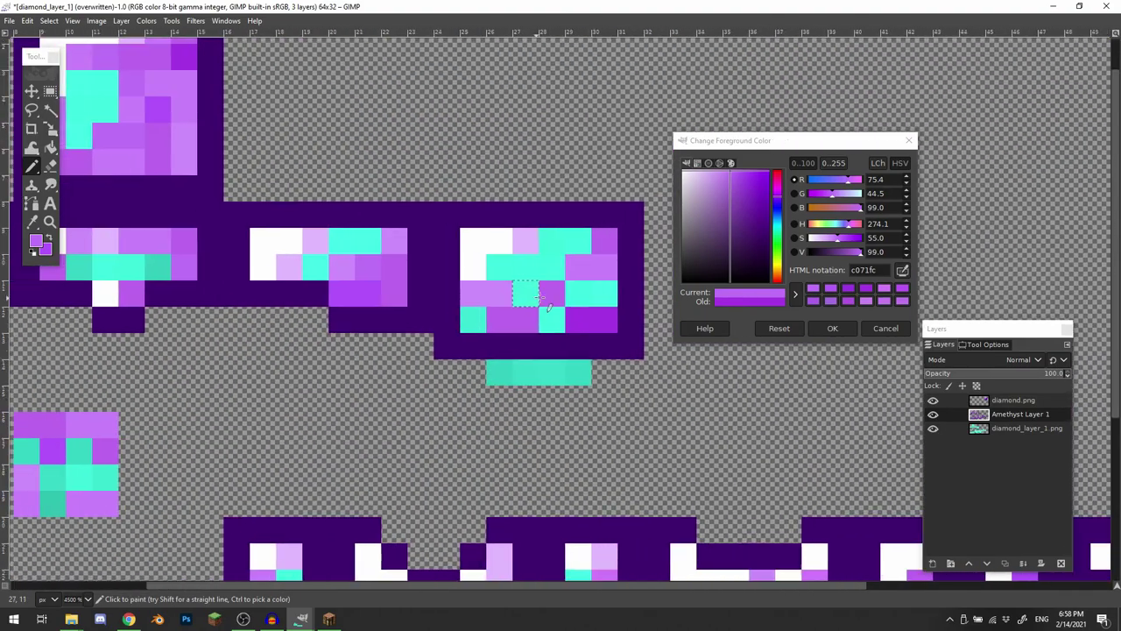
- Recolour turquoise pixels in the lower rows of the helmet's back panel with c071fc and a sampled neighbouring purple
click(605, 293)
ctrl+click(509, 319)
drag(577, 320, 605, 321)
drag(637, 389, 516, 273)
- Sample lighter purples and repaint turquoise pixels on the helmet's side panel between the front and back panels
ctrl+click(477, 526)
drag(483, 176, 483, 202)
click(350, 203)
mouse_move(375, 241)
mouse_down()
mouse_move(488, 295)
mouse_move(373, 364)
mouse_up()
scroll(488, 295, up, 1)
drag(438, 237, 528, 197)
ctrl+click(453, 249)
drag(527, 192, 557, 192)
drag(219, 254, 527, 227)
- Paint light purple d299fe around the nose guard of the helmet's front panel and sample a neighbouring shade for the next pixel
click(359, 224)
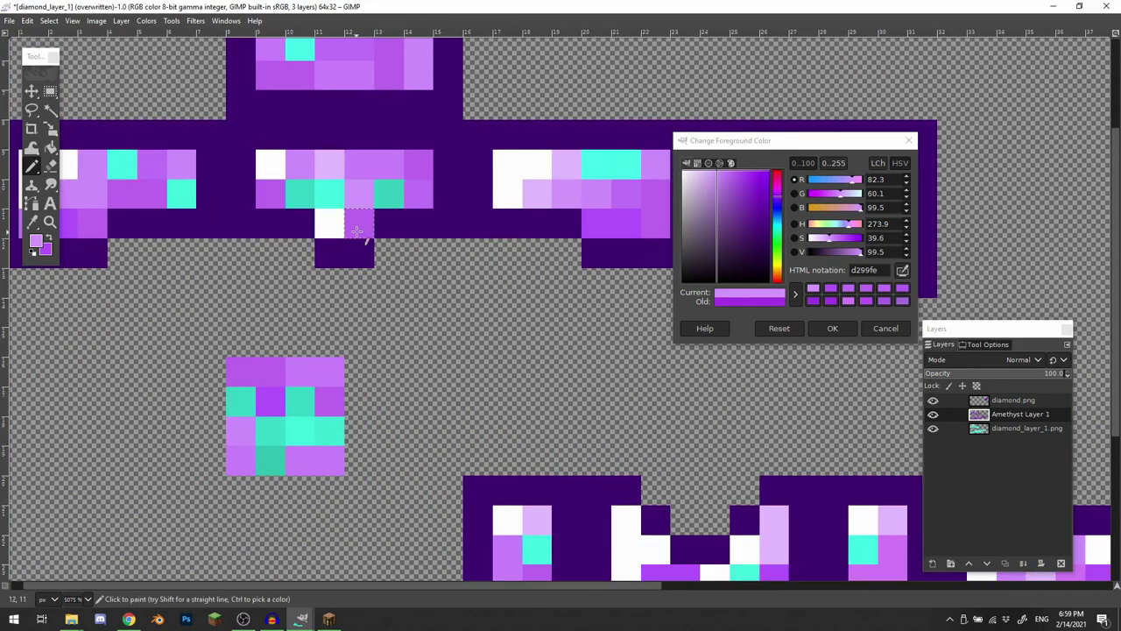
click(359, 195)
drag(344, 249, 317, 289)
click(361, 234)
drag(358, 247, 473, 263)
ctrl+click(400, 255)
click(424, 274)
- Fill the other turquoise pixels in the lower row of the helmet's front panel with sampled neighbouring purples
ctrl+click(482, 228)
ctrl+click(473, 263)
ctrl+click(480, 262)
click(450, 262)
ctrl+click(452, 291)
drag(421, 233, 391, 263)
mouse_move(482, 316)
mouse_down()
mouse_move(426, 321)
mouse_move(501, 334)
mouse_up()
scroll(429, 321, down, 1)
scroll(491, 324, up, 3)
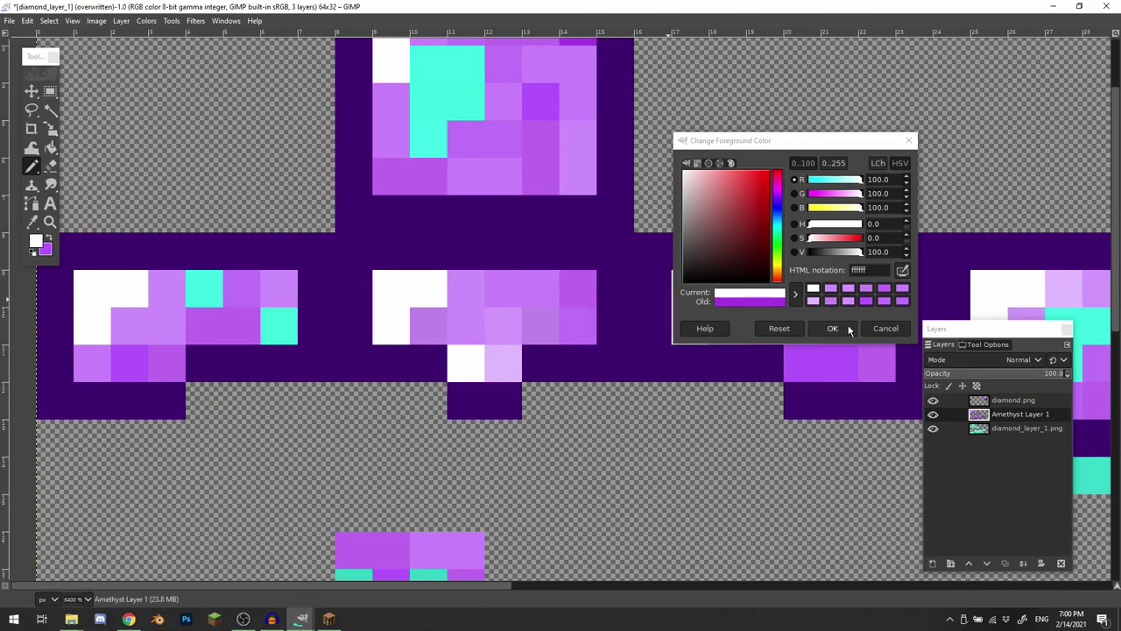
- Mix the near-white purple f6eaff and paint it beside the white highlights and on the nose guard of the helmet's front panel
click(847, 328)
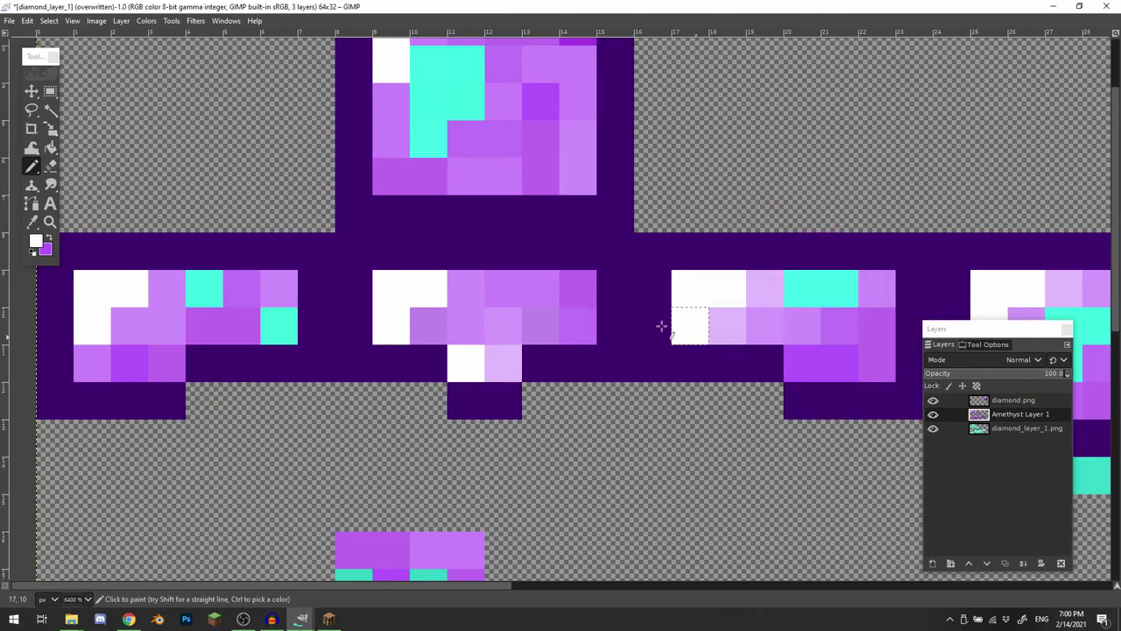
ctrl+click(511, 317)
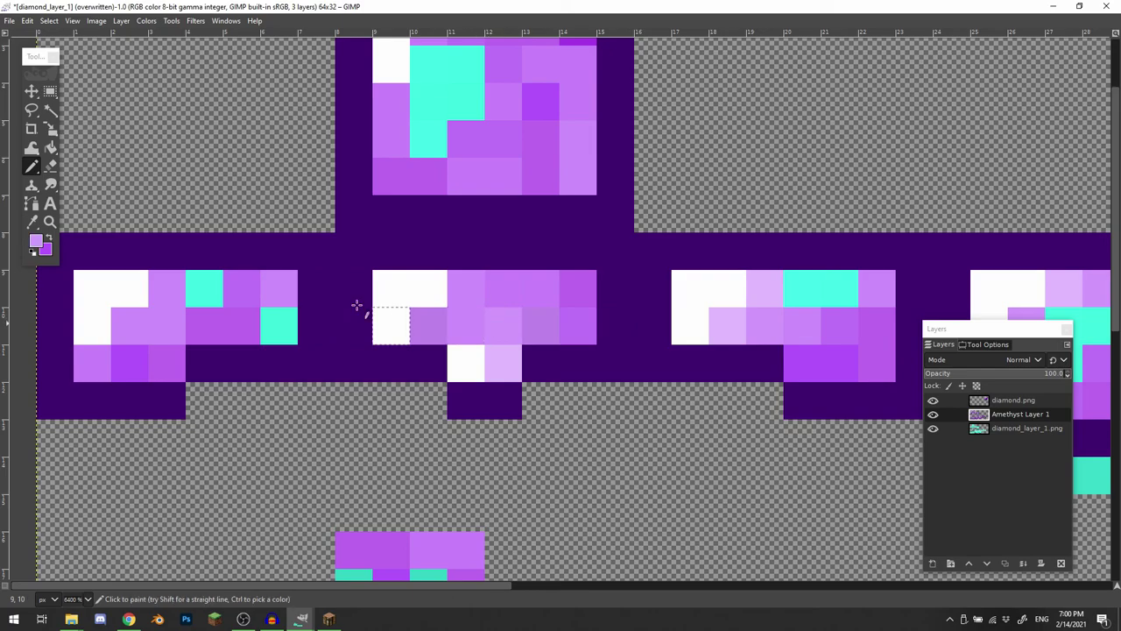
click(41, 240)
drag(711, 185, 690, 157)
click(430, 293)
click(392, 325)
drag(471, 378, 379, 314)
click(423, 298)
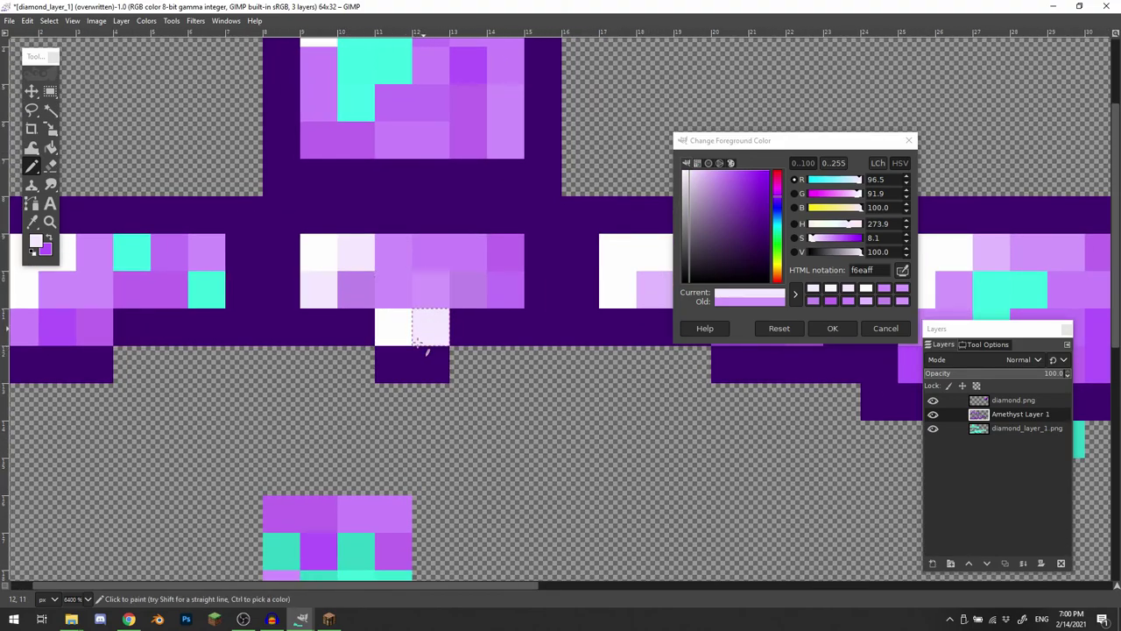
- Recolour the turquoise pixels in the middle of the helmet's back panel with sampled purples, including be66f1
scroll(467, 375, down, 4)
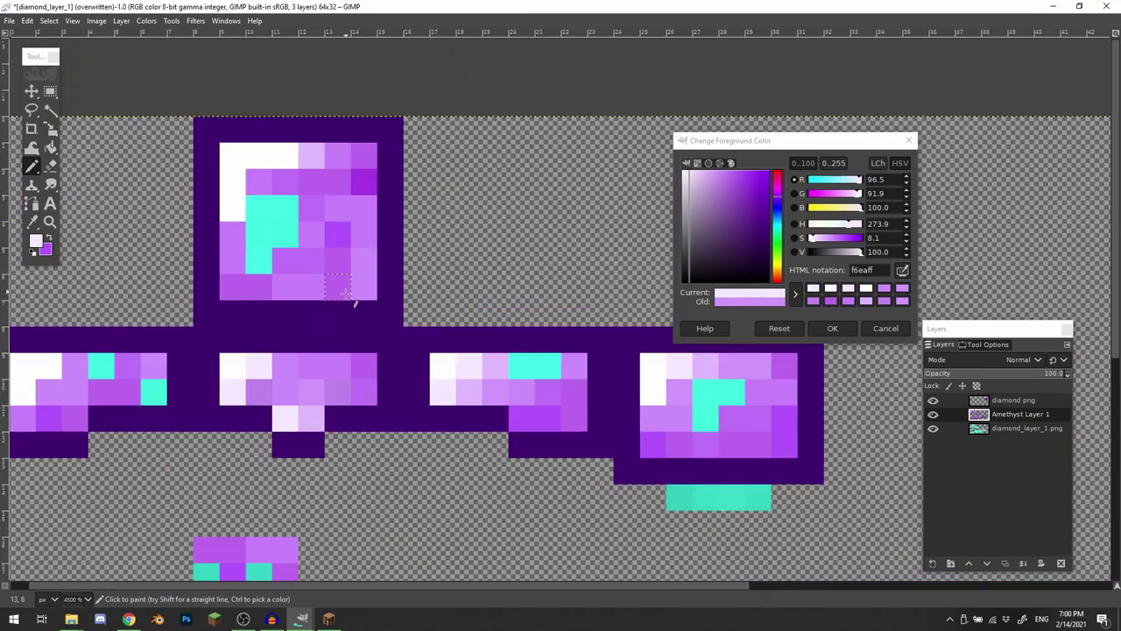
scroll(376, 283, up, 3)
scroll(588, 434, down, 3)
scroll(464, 338, up, 3)
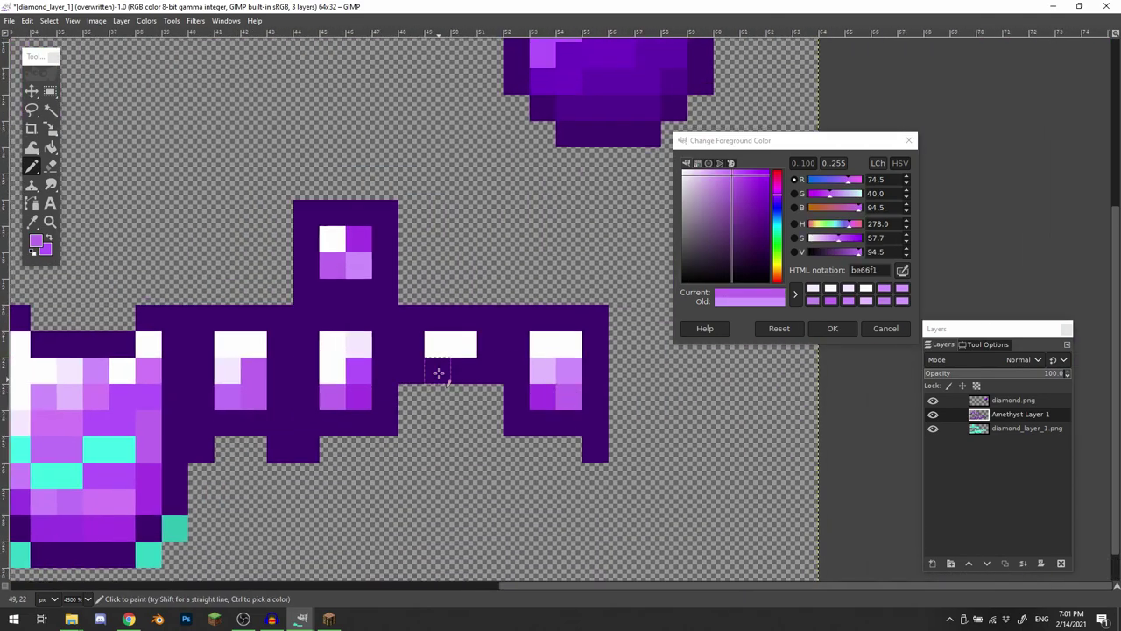
click(455, 347)
ctrl+click(365, 368)
scroll(476, 266, up, 3)
ctrl+click(485, 217)
drag(478, 253, 449, 252)
ctrl+click(497, 303)
click(453, 283)
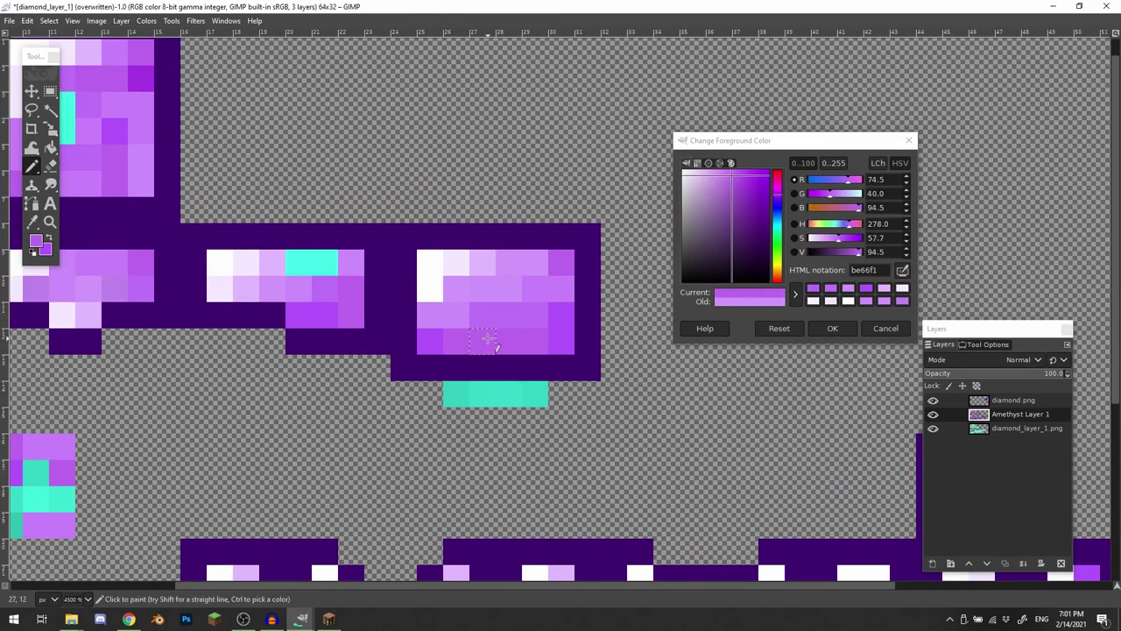
- Sample a brighter purple and paint it over the bottom row of the helmet's back panel
ctrl+click(517, 288)
scroll(473, 372, up, 1)
click(618, 383)
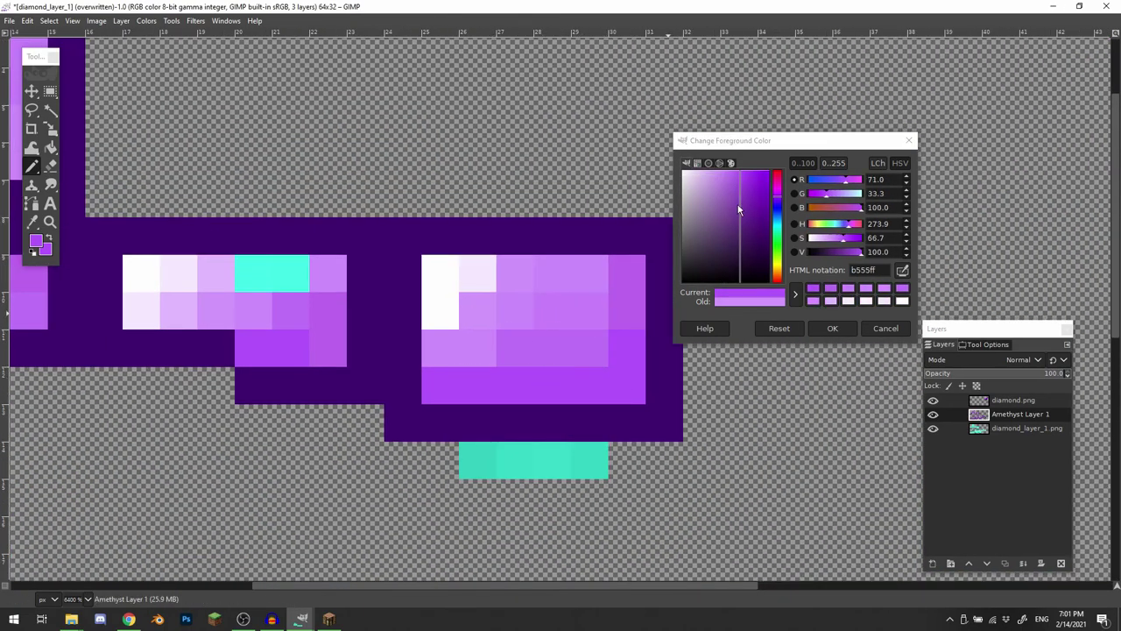
- Deepen the sampled purple to b24dff and paint the middle pixels of the helmet back panel's bottom row
ctrl+click(552, 348)
scroll(541, 418, up, 1)
scroll(535, 348, up, 1)
ctrl+click(529, 372)
click(743, 184)
drag(466, 376, 575, 376)
scroll(509, 325, up, 1)
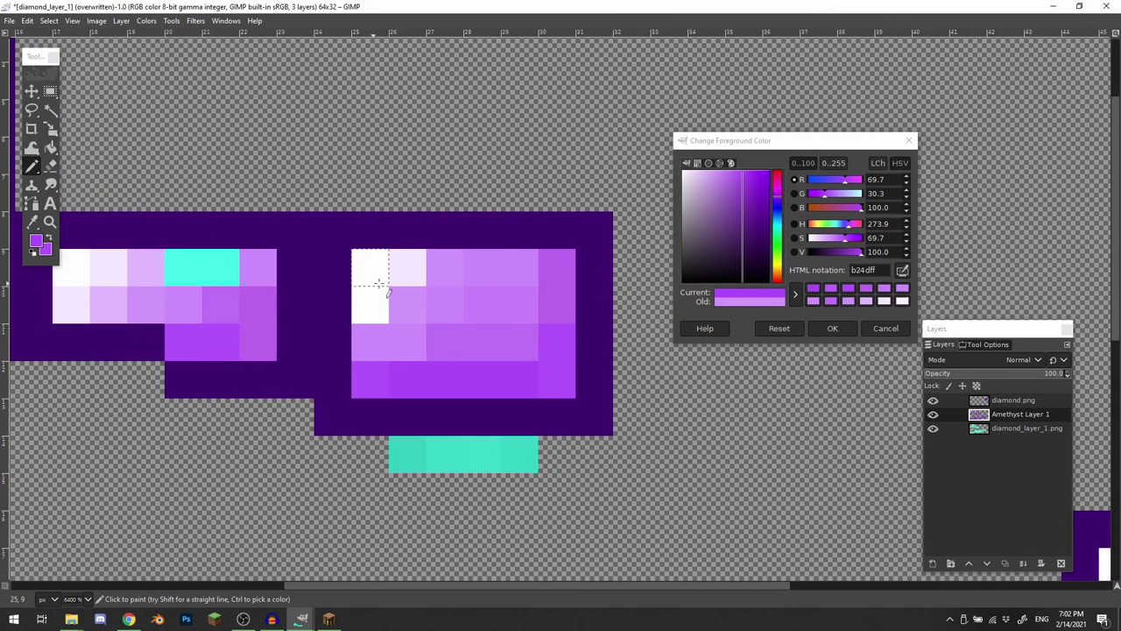
- Sample the light purple c982ff and lighten the upper right edge of the helmet's back panel
drag(510, 325, 529, 351)
ctrl+click(535, 297)
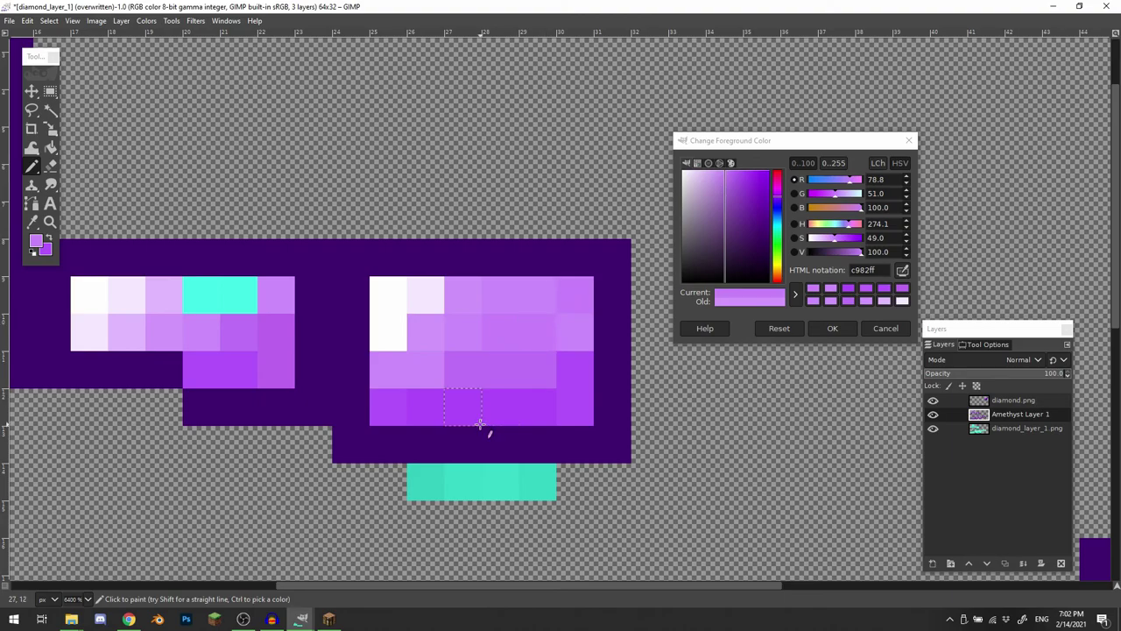
drag(480, 424, 549, 346)
drag(364, 320, 471, 377)
- Recolour the turquoise pixels in the top row of the helmet's left side panel with light purple d195ff
scroll(440, 340, down, 6)
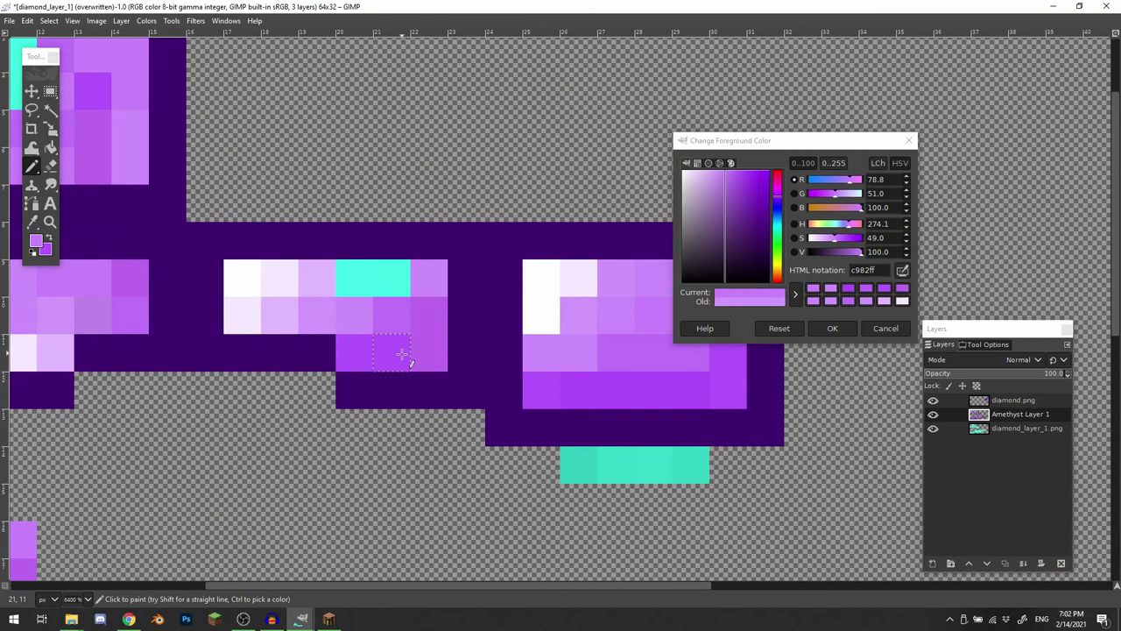
scroll(551, 380, up, 6)
scroll(551, 381, up, 2)
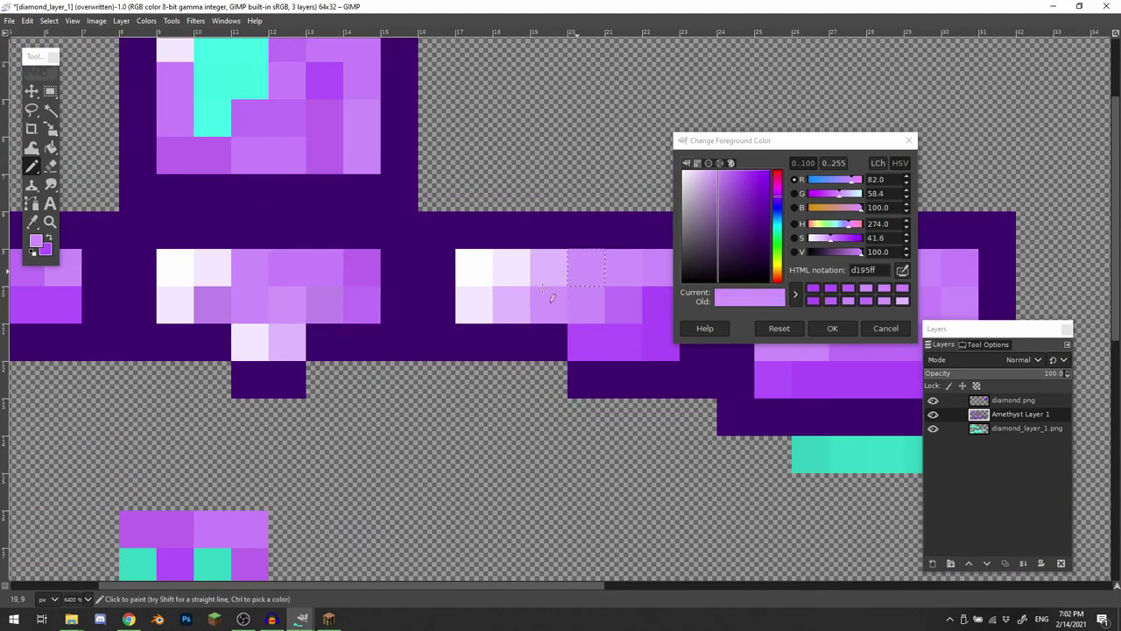
drag(237, 335, 571, 272)
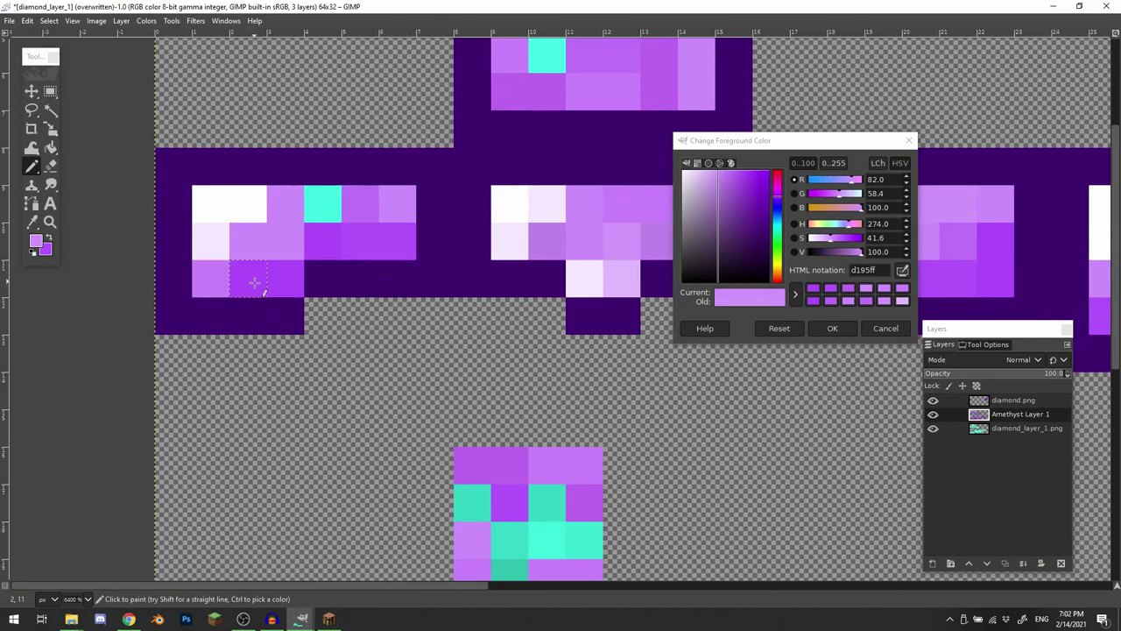
- Replace the last turquoise pixel on the helmet's right side panel with d195ff and blend its lower row with c071fc
click(317, 206)
scroll(275, 303, right, 4)
scroll(648, 254, up, 1)
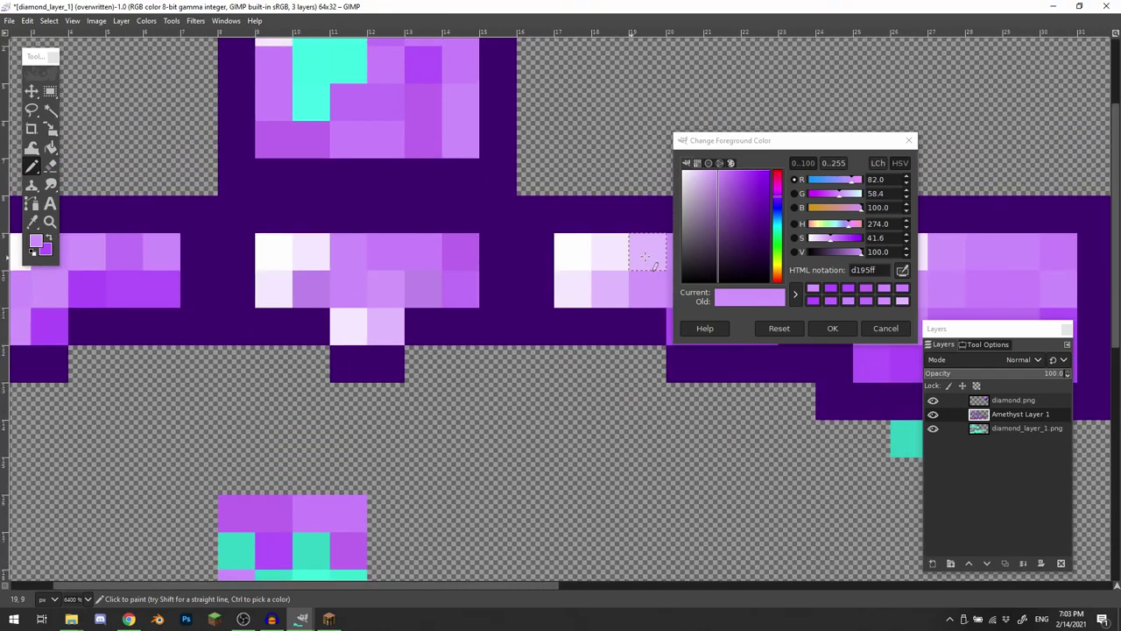
drag(348, 295, 647, 277)
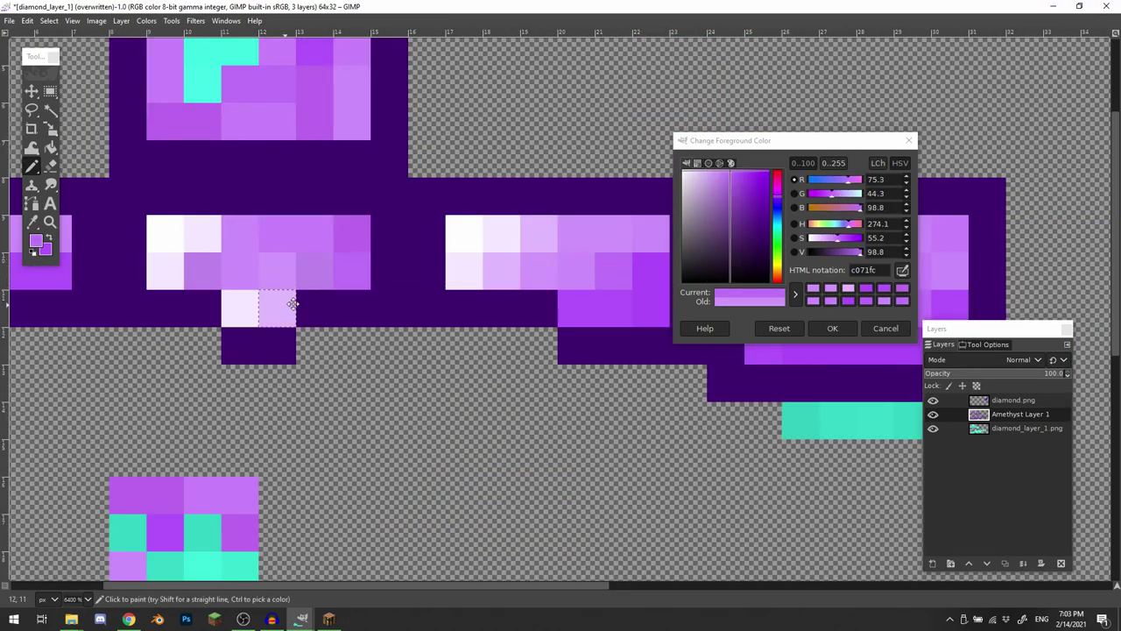
drag(293, 304, 579, 258)
scroll(579, 257, down, 1)
drag(530, 293, 422, 318)
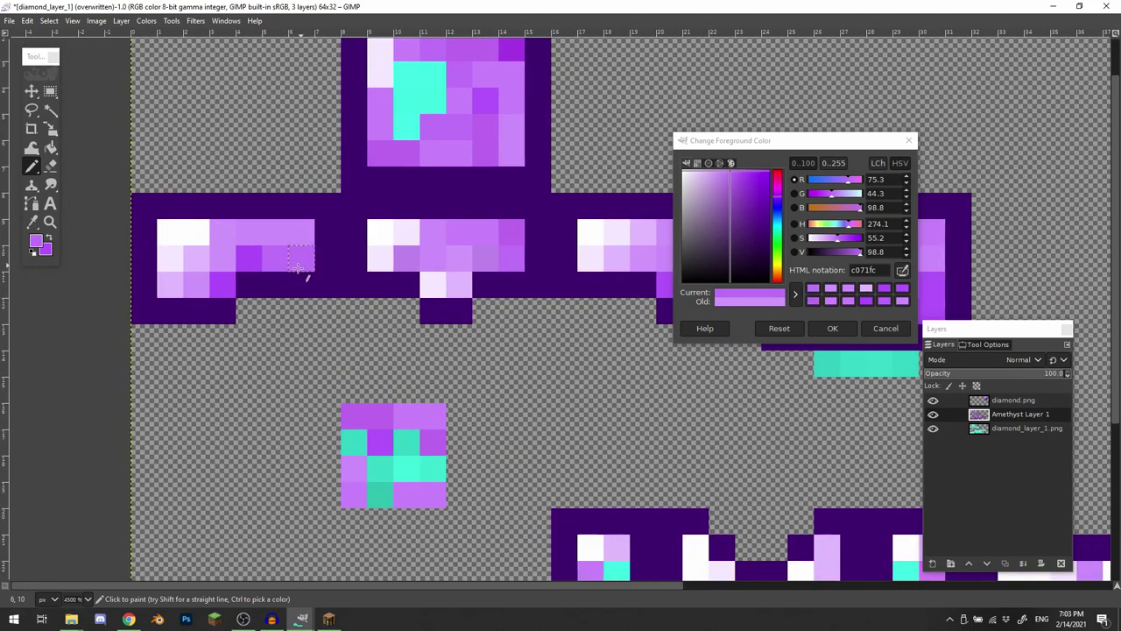
- Blend the helmet's left side panel with e1bbff in its top row and d195ff in its lowest row
mouse_move(377, 285)
mouse_down()
mouse_move(263, 277)
mouse_move(390, 181)
mouse_move(360, 285)
mouse_move(381, 306)
mouse_up()
scroll(381, 306, right, 1)
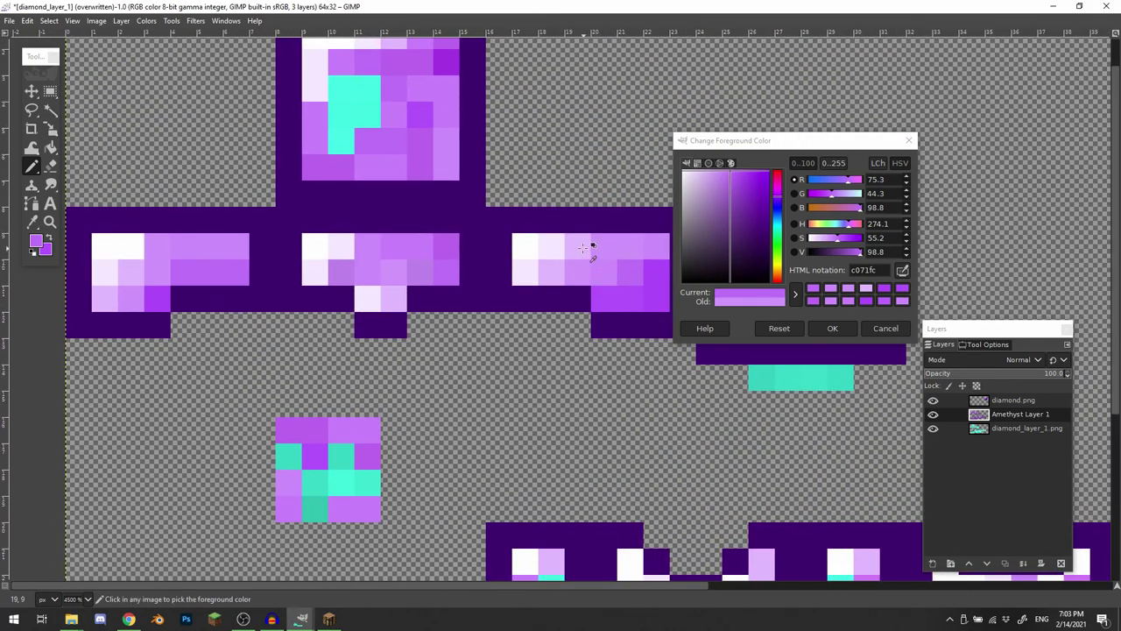
click(582, 248)
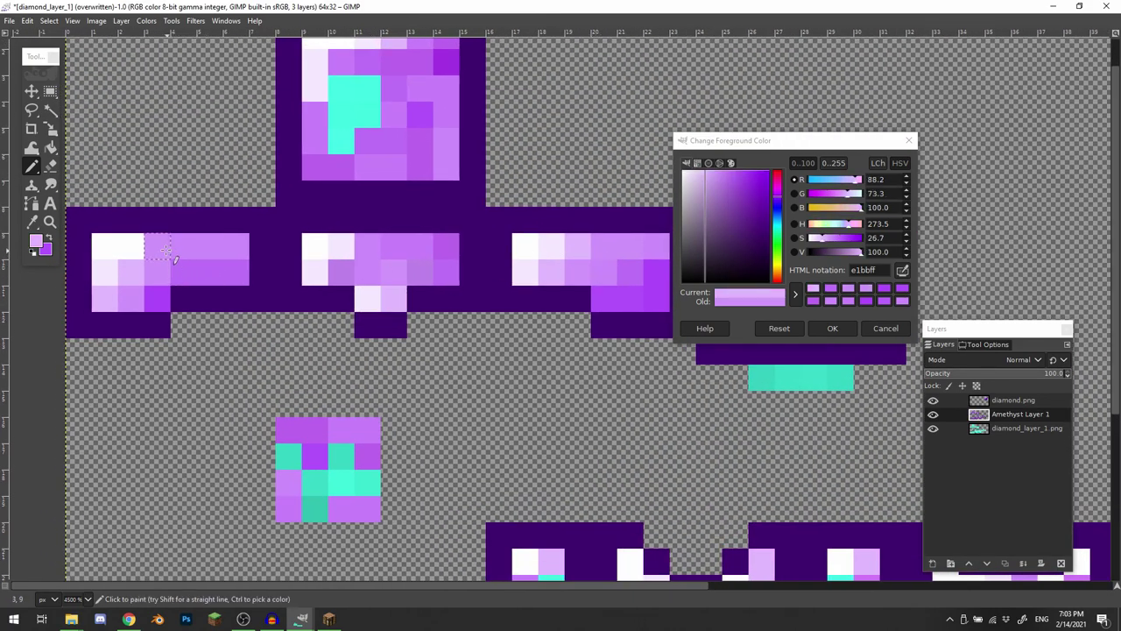
ctrl+click(162, 277)
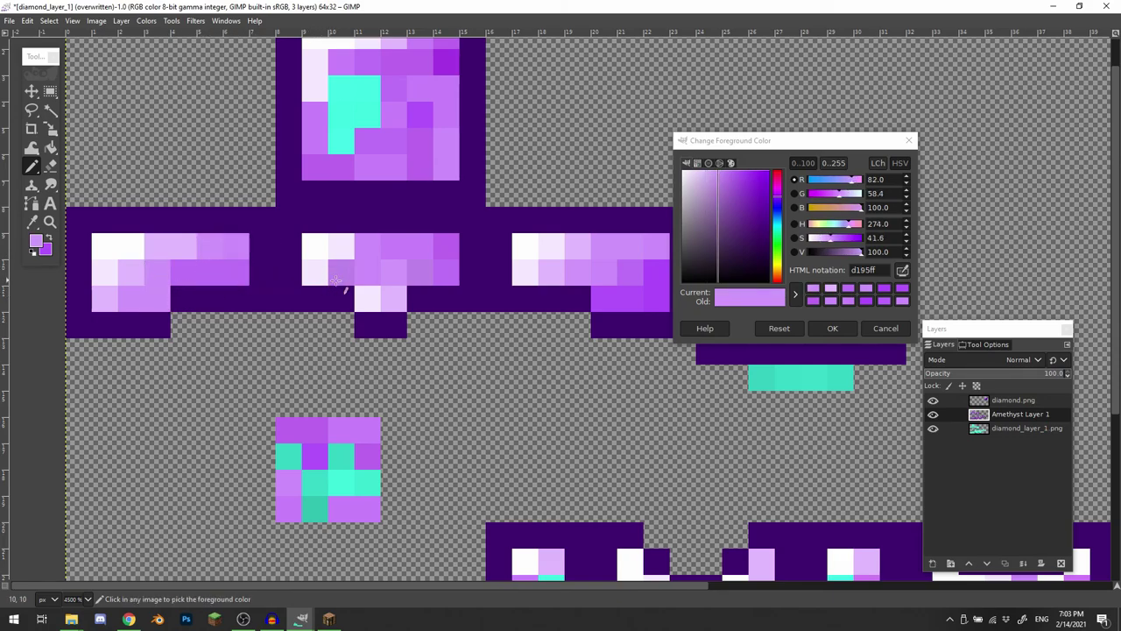
scroll(343, 282, down, 2)
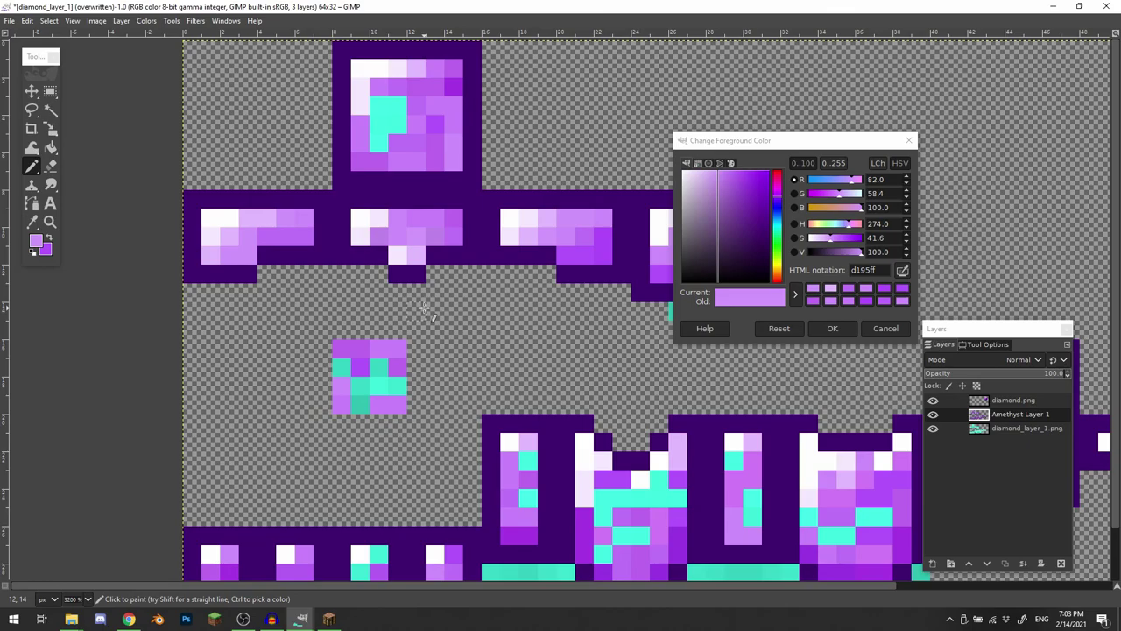
- Replace the remaining turquoise pixels on the helmet's top face with b555ff and a lighter purple sampled from the side panel
drag(424, 309, 435, 339)
scroll(429, 280, up, 2)
ctrl+click(709, 414)
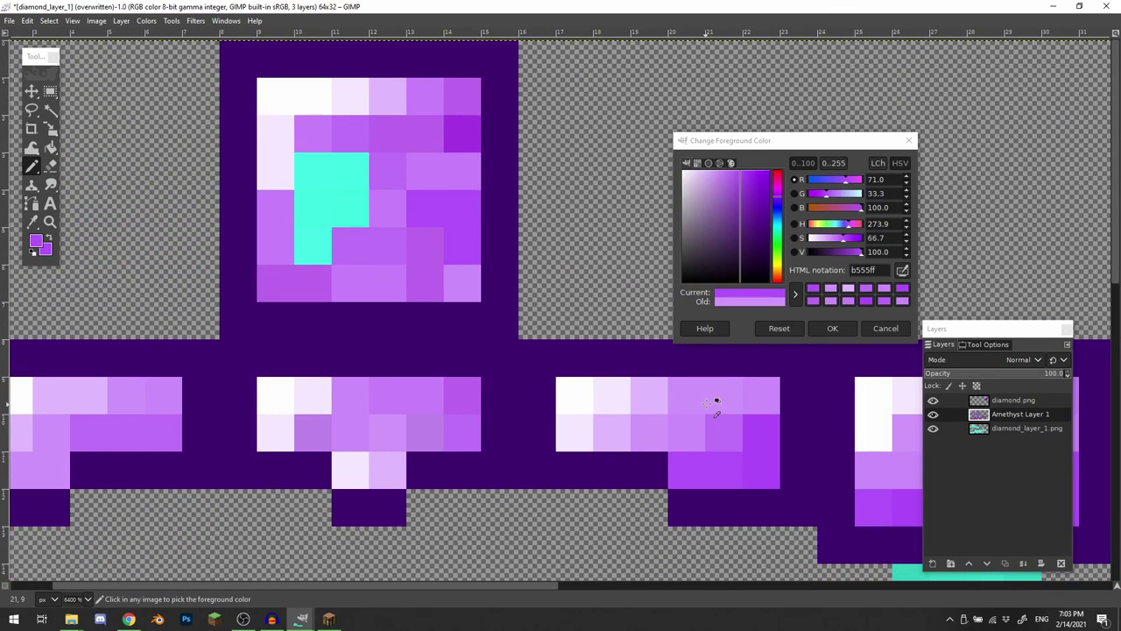
drag(314, 172, 350, 172)
drag(350, 209, 314, 246)
ctrl+click(766, 400)
click(314, 246)
scroll(351, 263, down, 1)
- Sample the pink-purple d37afa from the chestplate front and replace the turquoise pixels on the chestplate's left side panel
mouse_move(753, 560)
mouse_down()
mouse_move(471, 343)
mouse_move(515, 165)
mouse_up()
scroll(219, 262, up, 1)
drag(213, 314, 249, 313)
ctrl+click(525, 317)
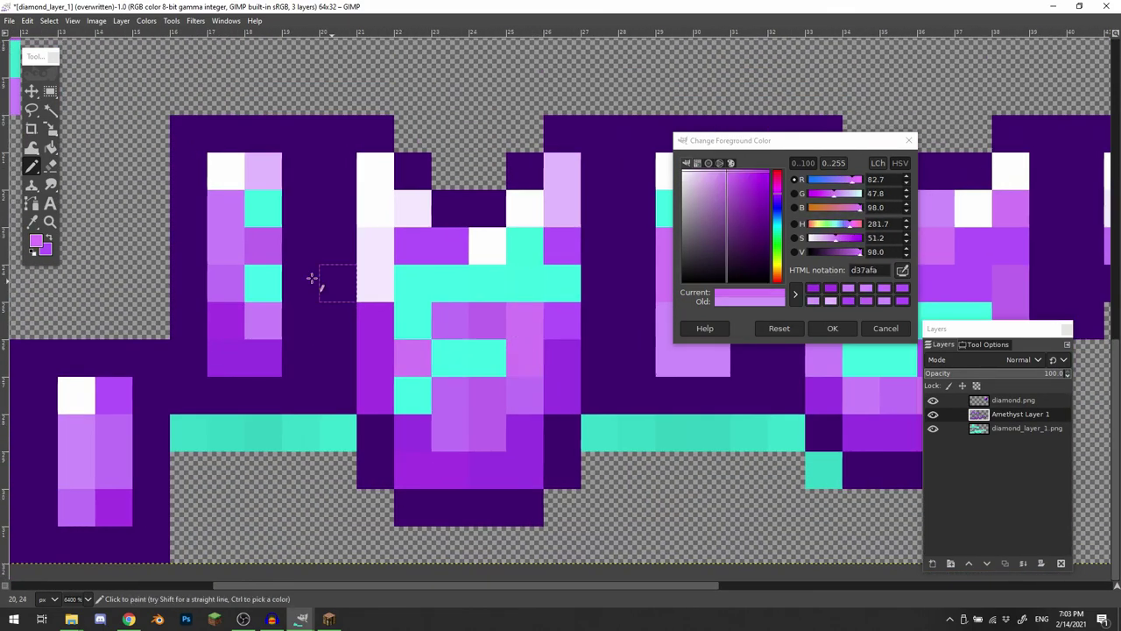
click(264, 284)
drag(438, 263, 357, 260)
click(848, 328)
- Adjust the foreground purple's shade, hue and saturation while painting over the turquoise pixels in the lower half of the chestplate front
click(36, 240)
drag(727, 207, 721, 170)
click(848, 224)
drag(443, 317, 444, 354)
click(835, 238)
drag(406, 391, 406, 430)
drag(427, 404, 476, 375)
drag(518, 323, 356, 348)
click(832, 328)
- Blend the lower pixels of the chestplate front with lighter purples sampled from the texture
scroll(403, 251, down, 2)
scroll(403, 175, up, 2)
scroll(489, 115, down, 1)
ctrl+click(414, 166)
click(413, 376)
drag(621, 398, 526, 316)
click(525, 315)
ctrl+click(383, 302)
scroll(350, 175, down, 1)
scroll(460, 327, up, 2)
scroll(513, 292, down, 2)
- Repaint the pink pixels across the chestplate front's lower half with purple sampled from the back panel
scroll(430, 348, down, 1)
scroll(386, 430, up, 3)
ctrl+click(365, 420)
ctrl+click(793, 373)
drag(312, 336, 238, 374)
ctrl+click(706, 308)
click(279, 378)
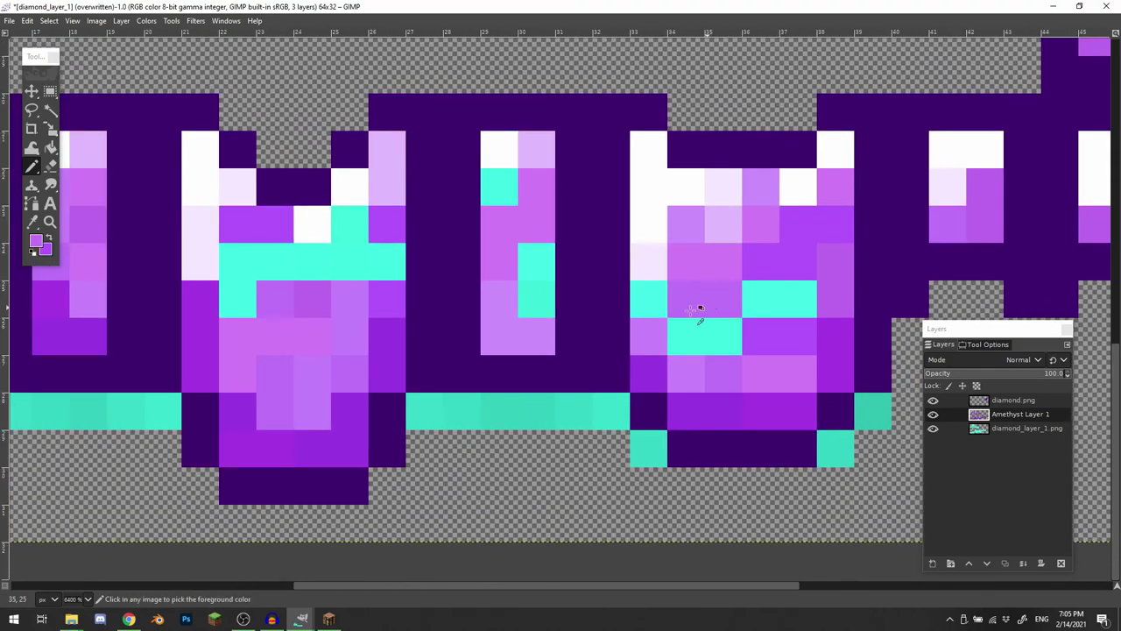
click(311, 338)
- Replace the chestplate front's upper turquoise pixels with light purples d093ff and d49efe and extend the white shoulder highlights
scroll(282, 345, up, 2)
scroll(517, 328, down, 1)
click(726, 174)
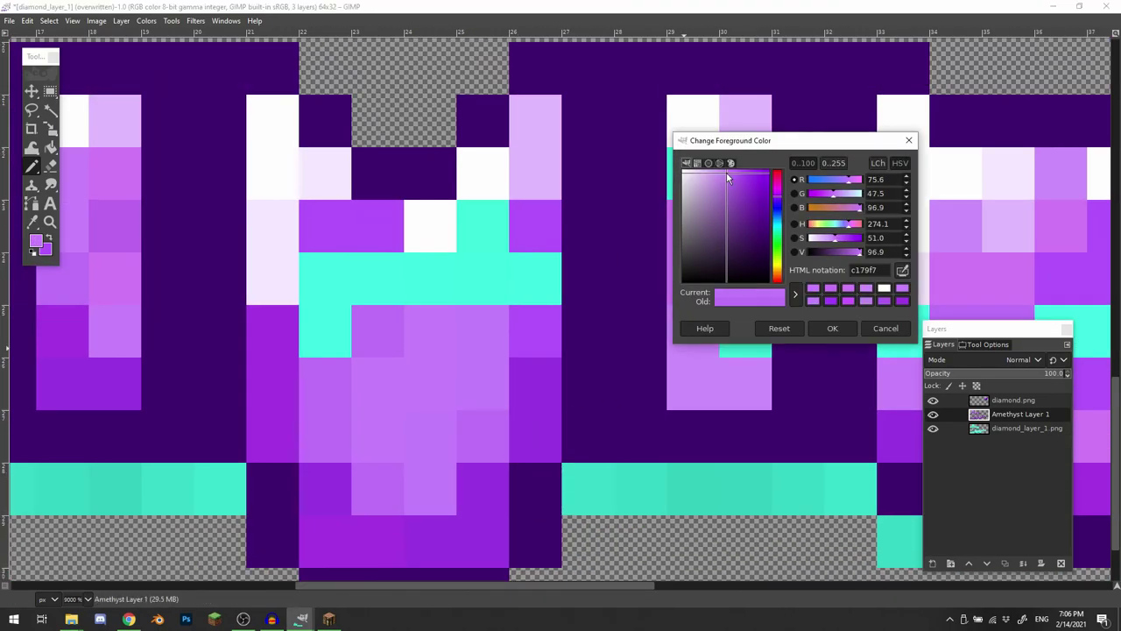
ctrl+scroll(412, 292, down, 3)
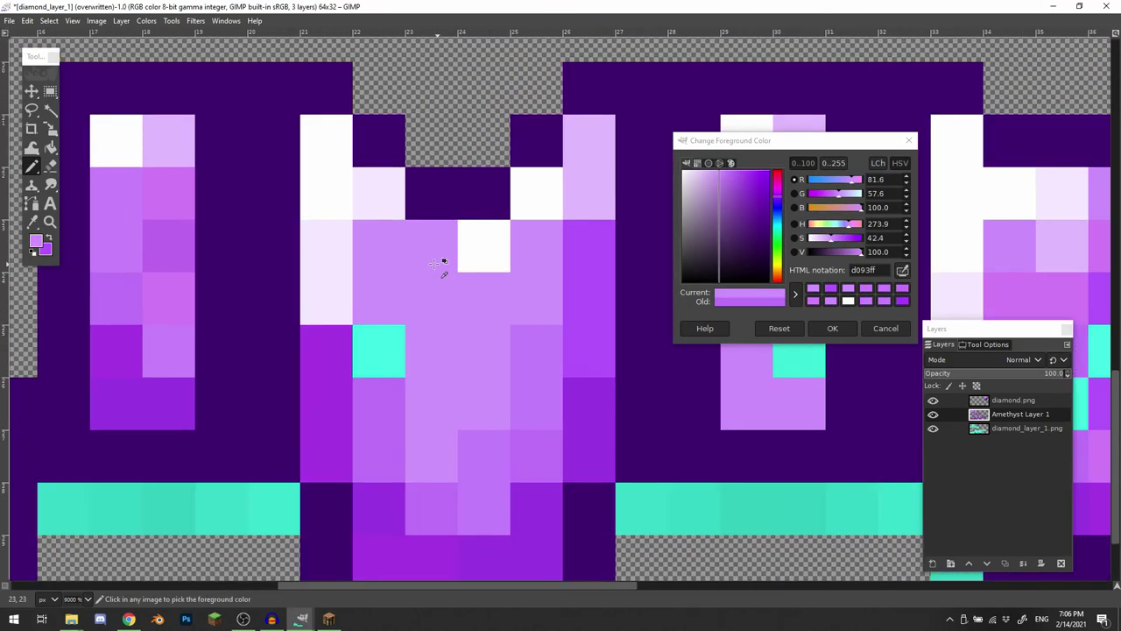
ctrl+scroll(307, 250, up, 2)
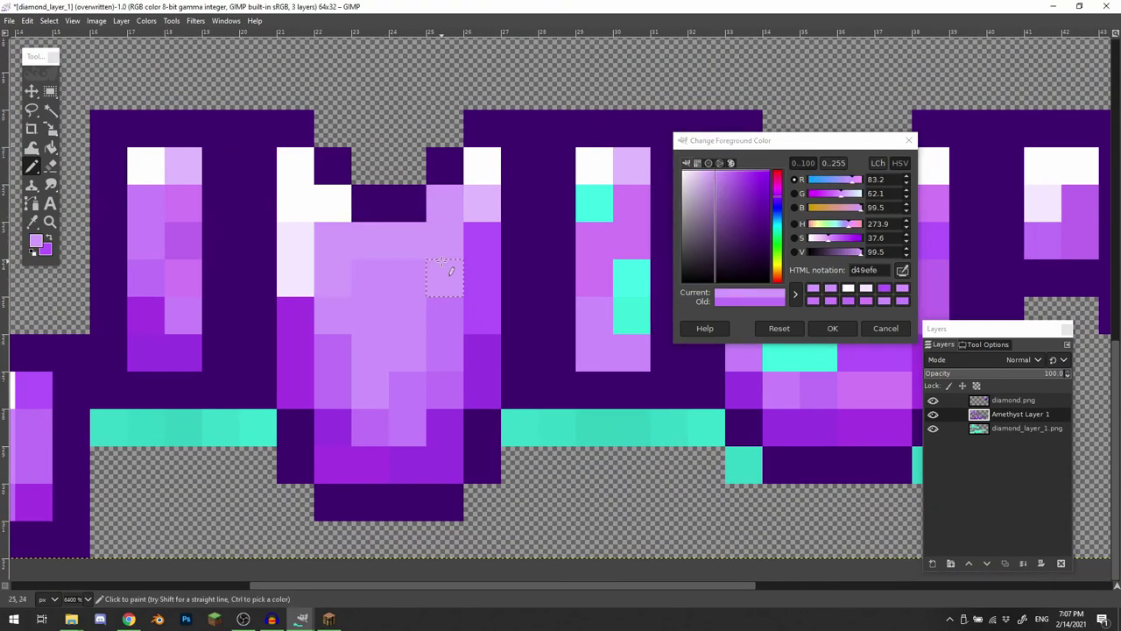
- Blend the chestplate front's centre and edges with muted purples, setting the foreground colour to bf7cf3
ctrl+scroll(450, 270, down, 2)
ctrl+scroll(470, 333, up, 3)
click(716, 178)
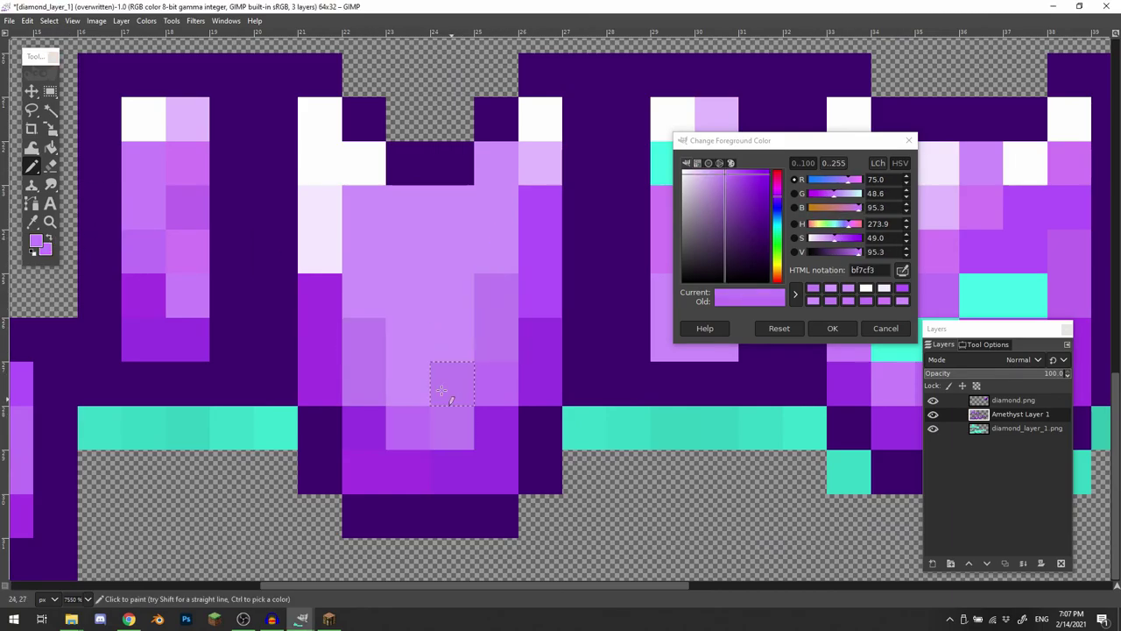
- Repaint the chestplate front's centre with c47fff and deepen the dark purple pixels along its left edge
ctrl+scroll(496, 219, down, 3)
ctrl+scroll(310, 286, up, 4)
ctrl+click(309, 287)
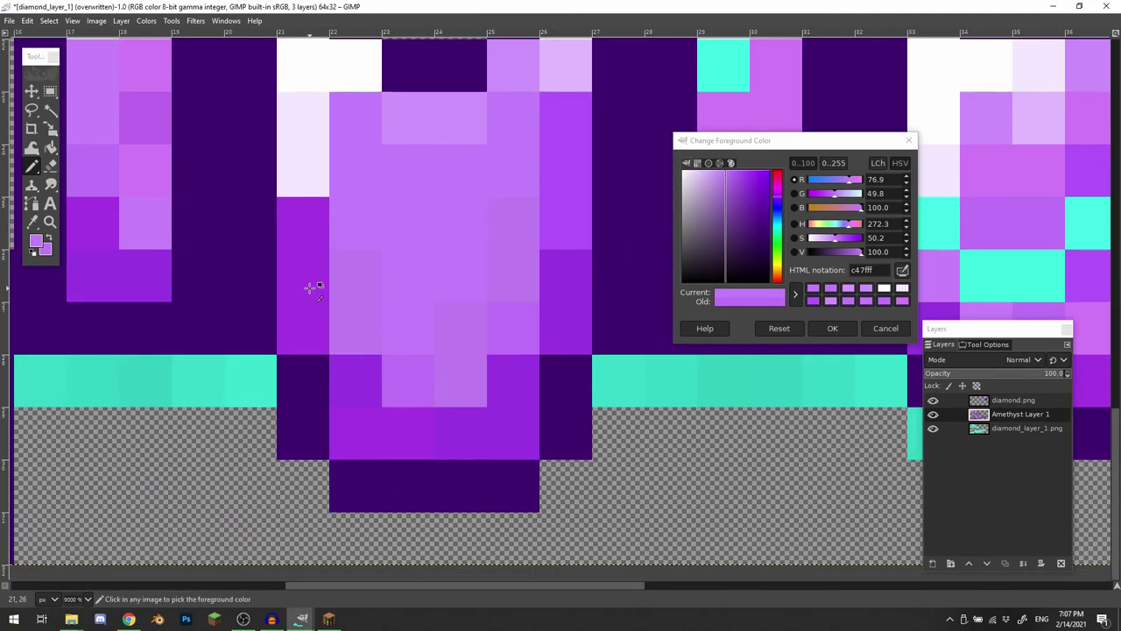
ctrl+scroll(305, 305, down, 3)
ctrl+scroll(375, 318, up, 2)
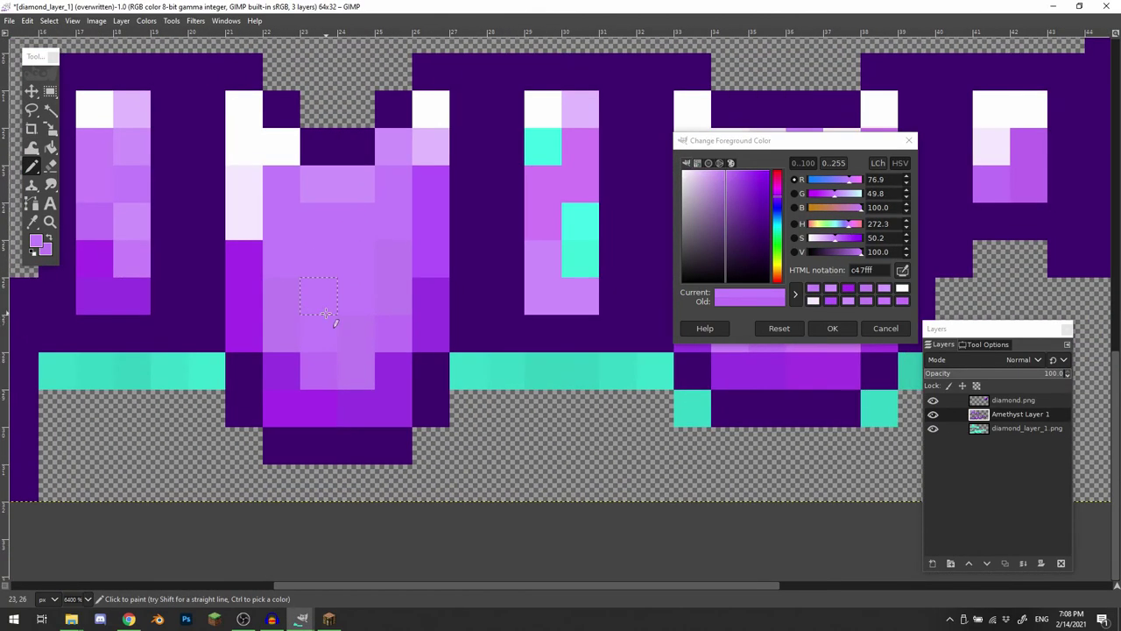
- Recolour the chestplate's right side panel with purples sampled from the left one, darkening its bottom row with shades including 9b37e7
ctrl+click(91, 236)
ctrl+click(93, 283)
click(571, 314)
ctrl+click(86, 315)
click(533, 315)
ctrl+scroll(508, 351, down, 2)
ctrl+scroll(478, 388, up, 3)
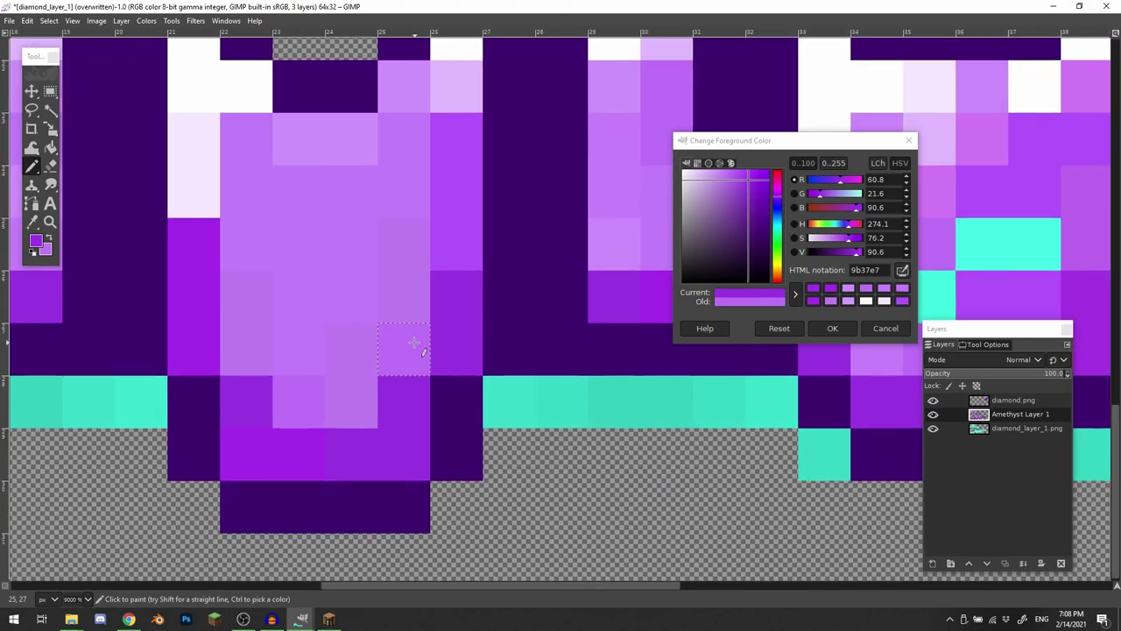
- Sample purples from the chestplate front and even out its lower centre pixels, using c47fff
ctrl+click(418, 345)
click(366, 282)
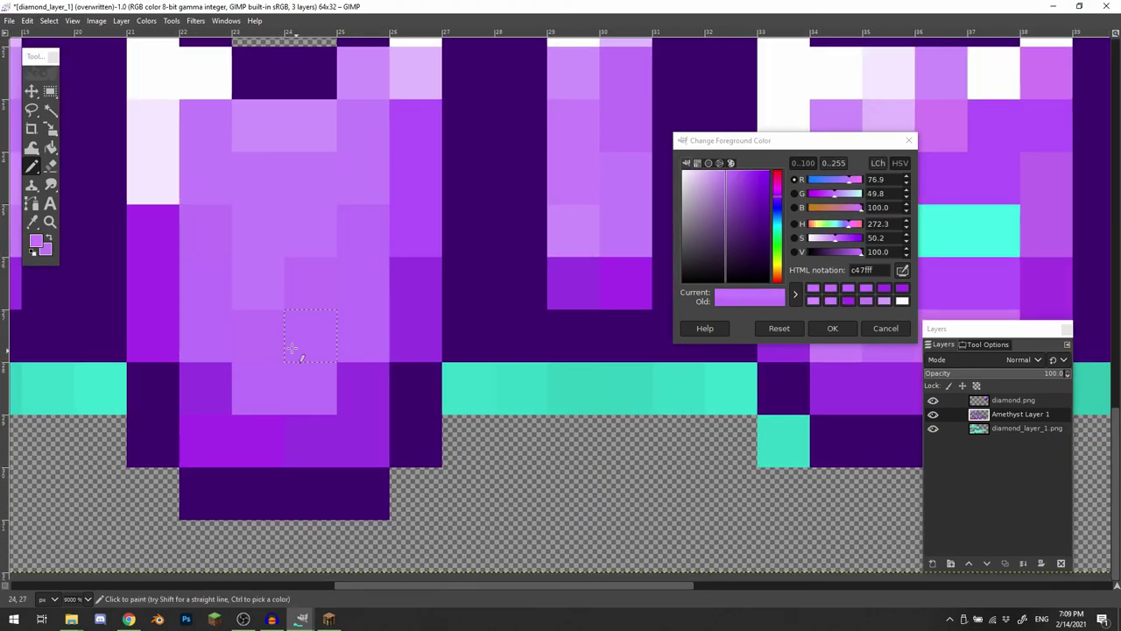
ctrl+scroll(296, 308, down, 1)
drag(514, 379, 60, 358)
ctrl+scroll(341, 333, up, 1)
click(326, 278)
- Replace the turquoise pixels on the chestplate's back panel with sampled purples
ctrl+scroll(648, 257, down, 1)
ctrl+click(587, 250)
drag(621, 241, 620, 310)
ctrl+click(54, 421)
drag(432, 347, 508, 384)
drag(512, 263, 458, 322)
- Lighten scattered pixels on the chestplate's back panel with sampled light purples such as ce8eff
ctrl+click(436, 332)
drag(416, 370, 454, 370)
click(565, 220)
drag(490, 332, 528, 332)
ctrl+click(490, 220)
drag(528, 369, 491, 369)
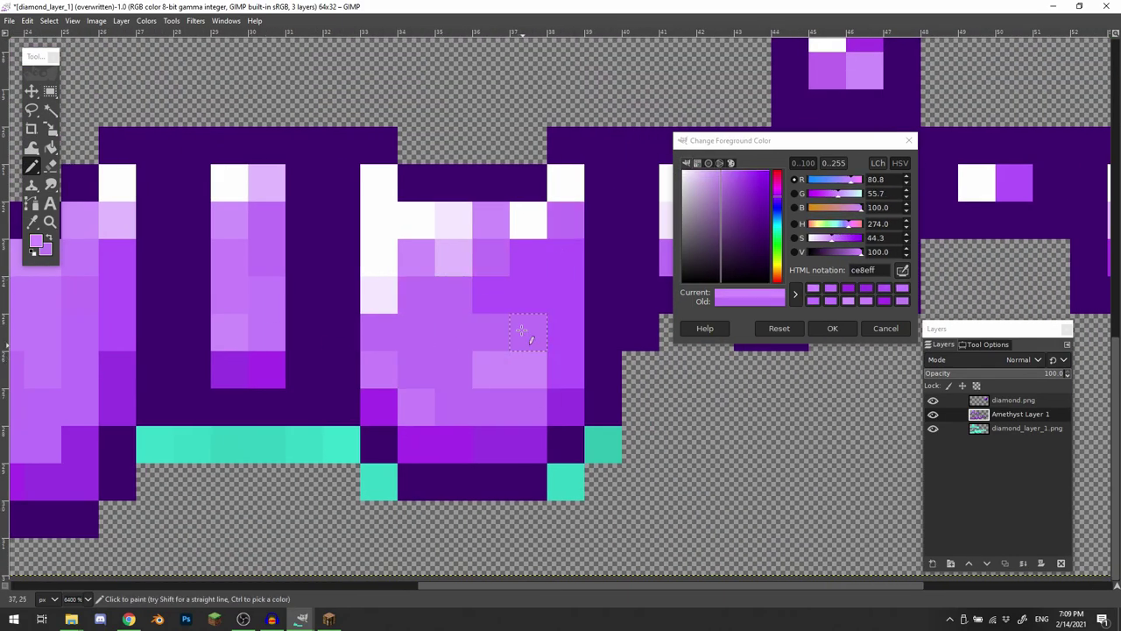
- Sample c47fff and blend the right edge and lower rows of the chestplate's back panel
ctrl+click(240, 302)
drag(565, 257, 566, 295)
drag(526, 368, 434, 389)
drag(364, 283, 365, 250)
ctrl+scroll(366, 251, down, 1)
drag(289, 352, 500, 286)
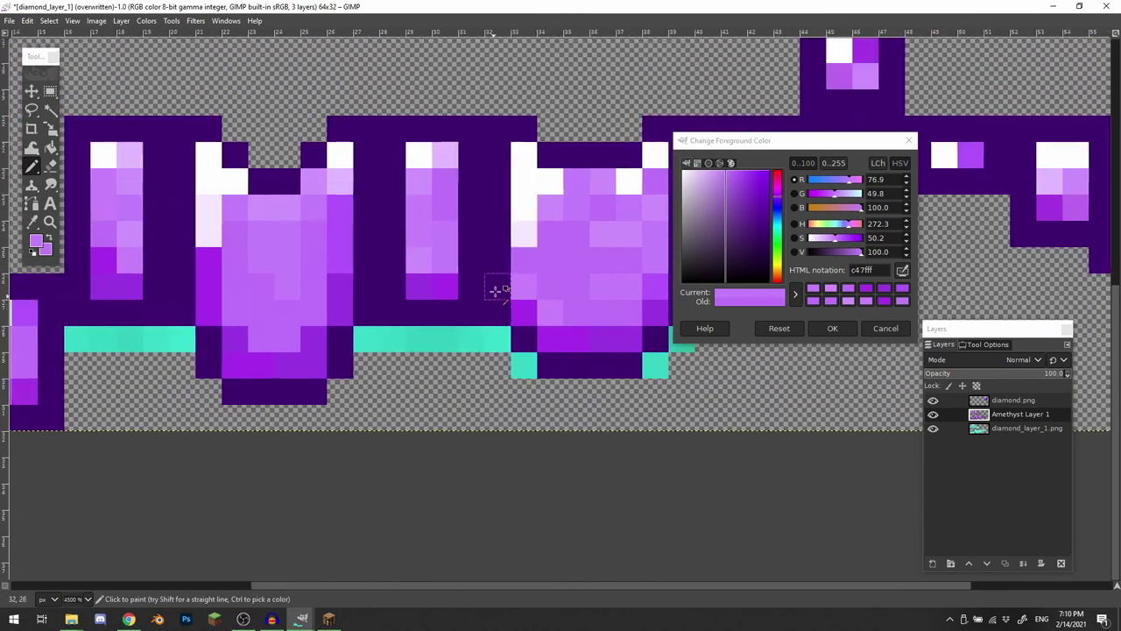
- Vary the chestplate front's edges and centre with lighter and mid purples sampled from the texture, including c47fff
ctrl+scroll(284, 275, up, 1)
drag(283, 275, 227, 317)
ctrl+click(210, 219)
drag(211, 219, 280, 210)
drag(188, 286, 221, 298)
drag(337, 324, 378, 331)
ctrl+scroll(228, 302, down, 1)
mouse_move(260, 350)
mouse_down()
mouse_move(199, 371)
mouse_move(275, 336)
mouse_move(244, 334)
mouse_up()
ctrl+click(348, 311)
ctrl+click(272, 316)
click(269, 337)
- Check the recoloured chestplate panels against the rest of the armour texture
ctrl+scroll(315, 284, down, 1)
ctrl+scroll(263, 298, up, 3)
ctrl+scroll(385, 394, down, 5)
drag(446, 410, 396, 394)
ctrl+scroll(368, 342, up, 2)
scroll(379, 347, down, 2)
scroll(429, 332, left, 2)
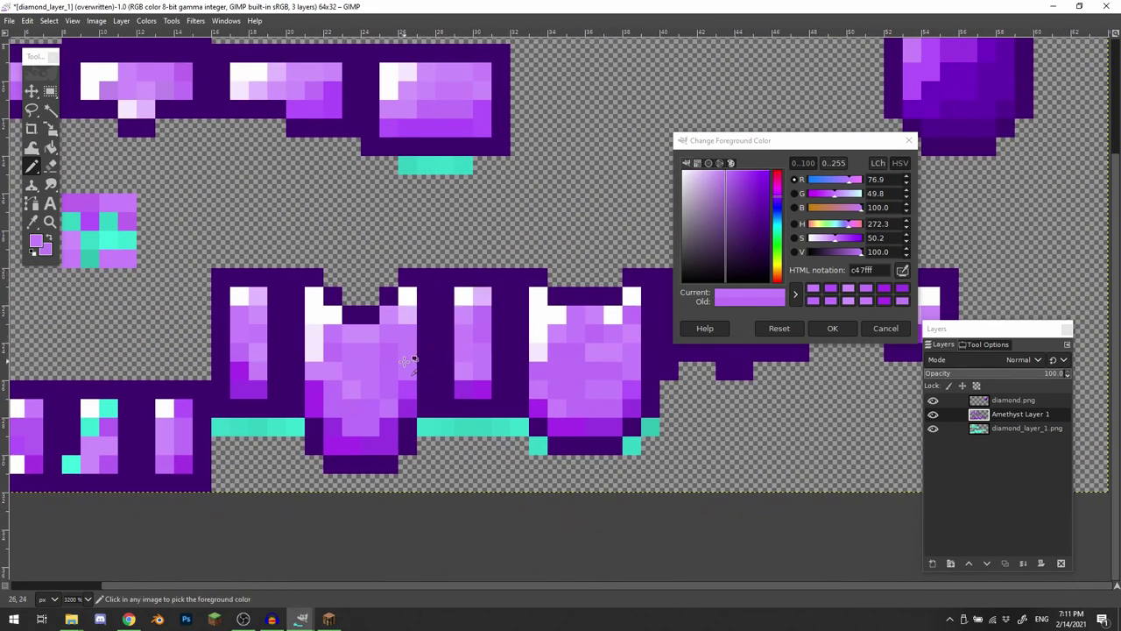
ctrl+scroll(406, 360, up, 1)
scroll(365, 224, down, 3)
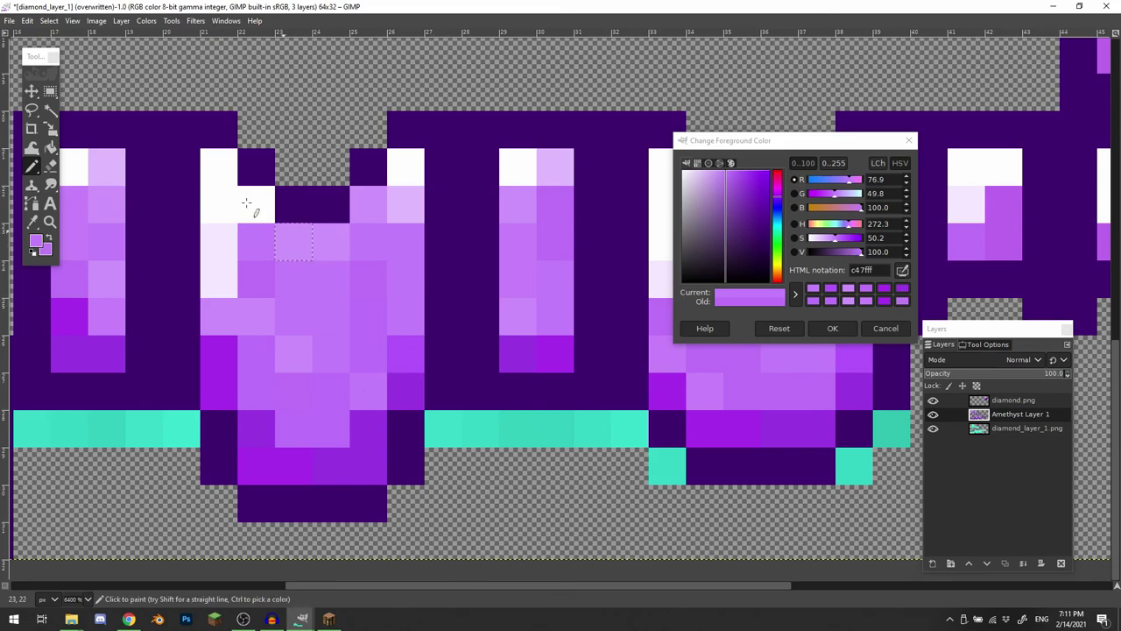
drag(196, 163, 189, 193)
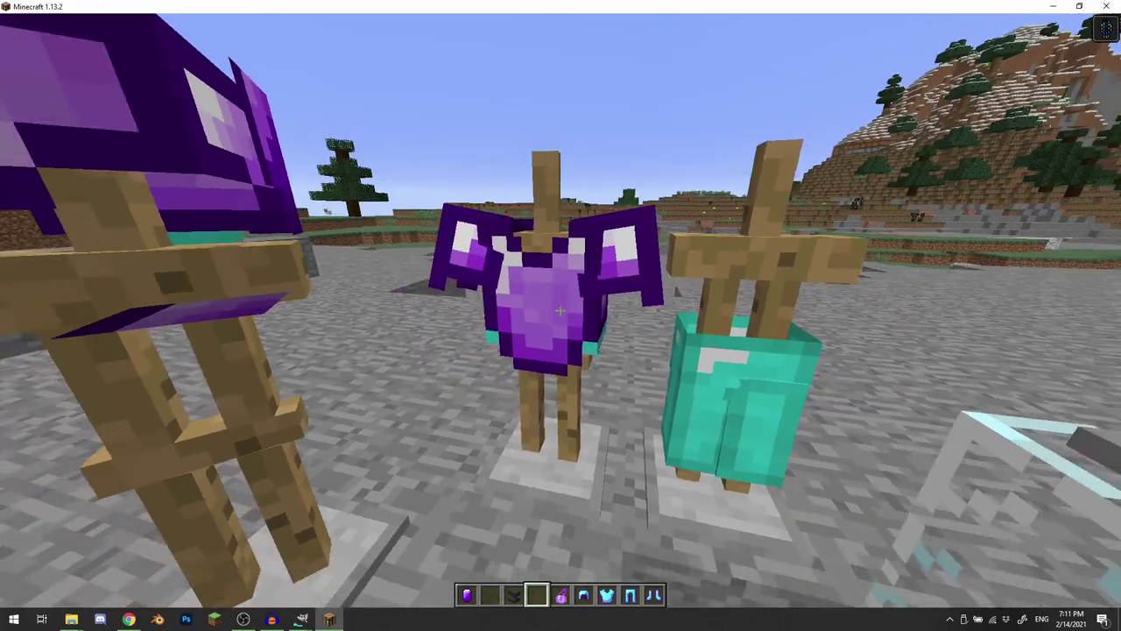
- Switch to Minecraft and examine the purple armour on the stands and on the player in third-person view
key(d)
key(w)
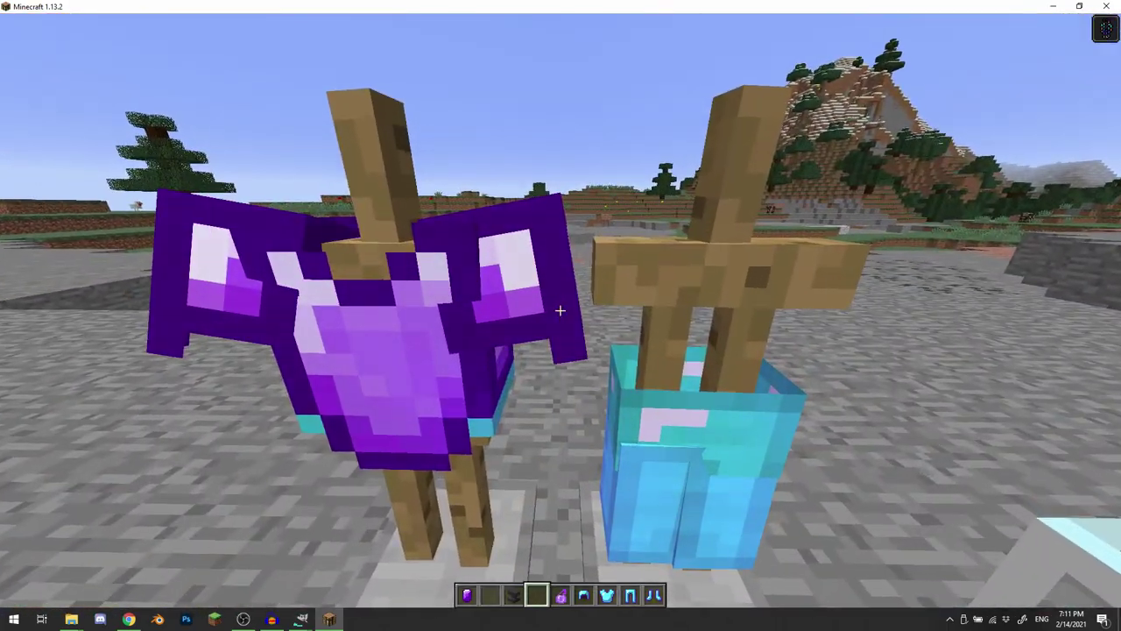
key(F5)
key(F5)
key(w)
key(F5)
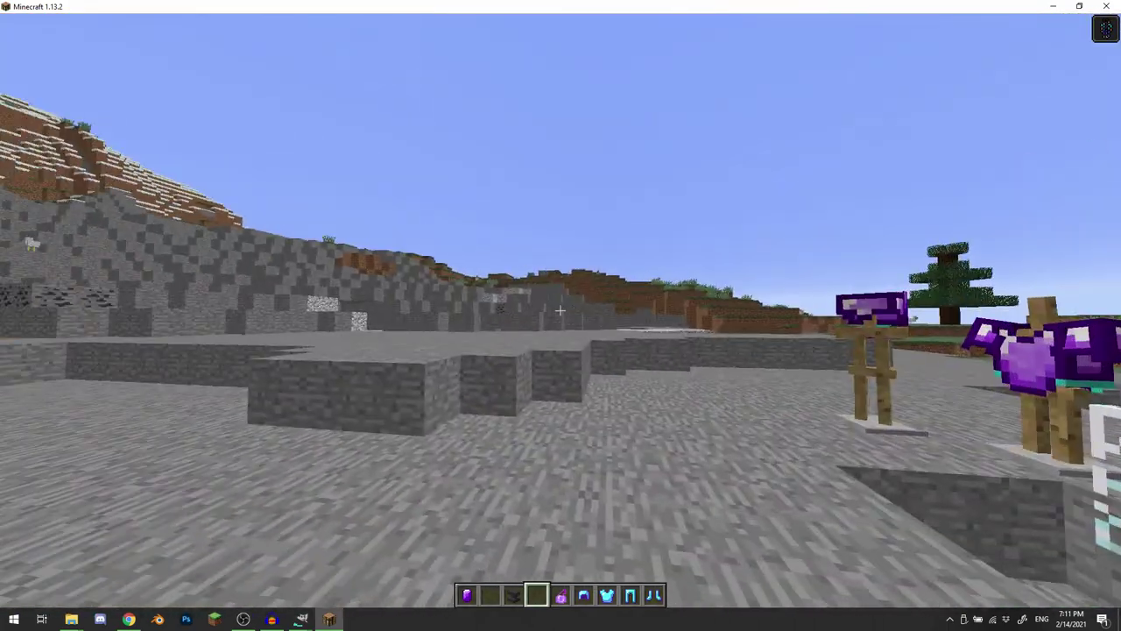
key(F5)
key(w)
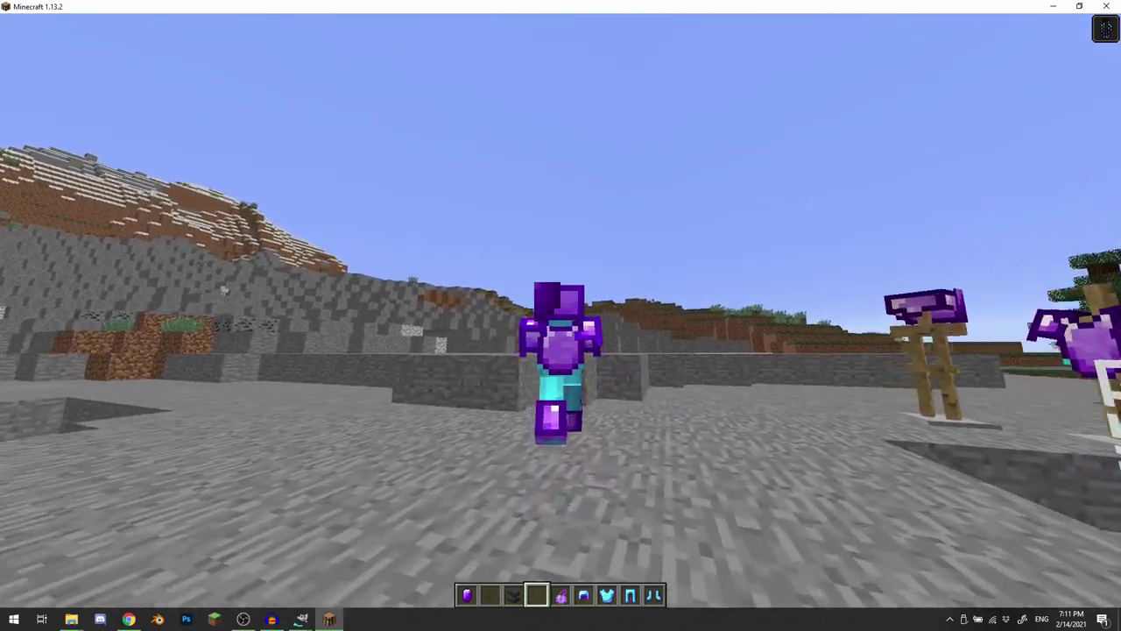
key(space)
key(w)
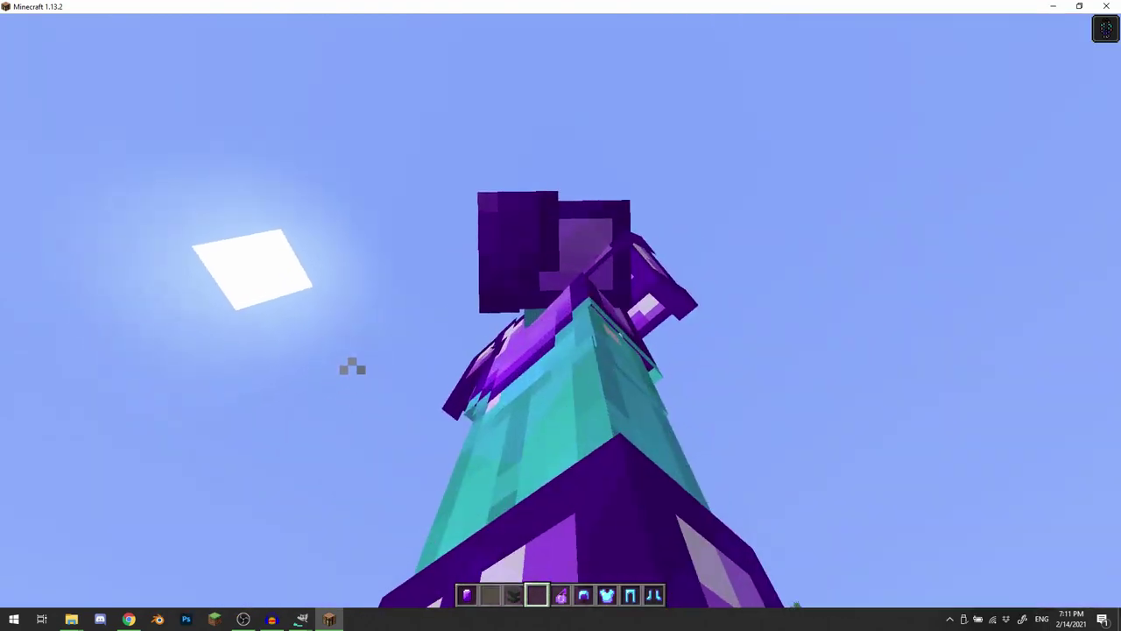
key(w)
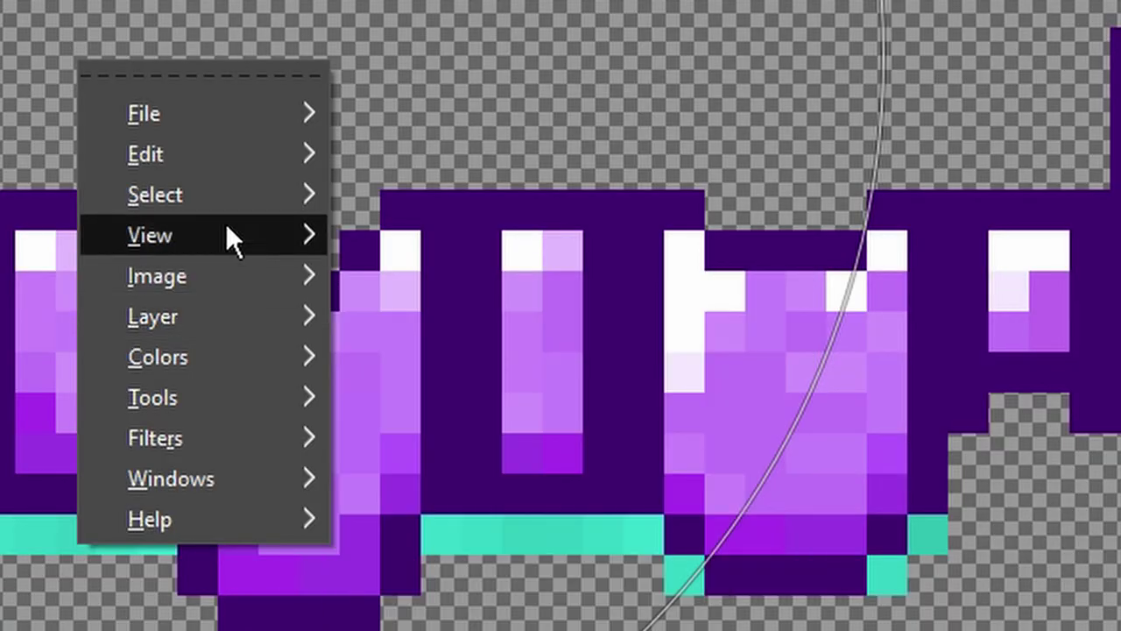
- Select all dark purple outline pixels on the Amethyst Layer 1 by colour
mouse_move(225, 195)
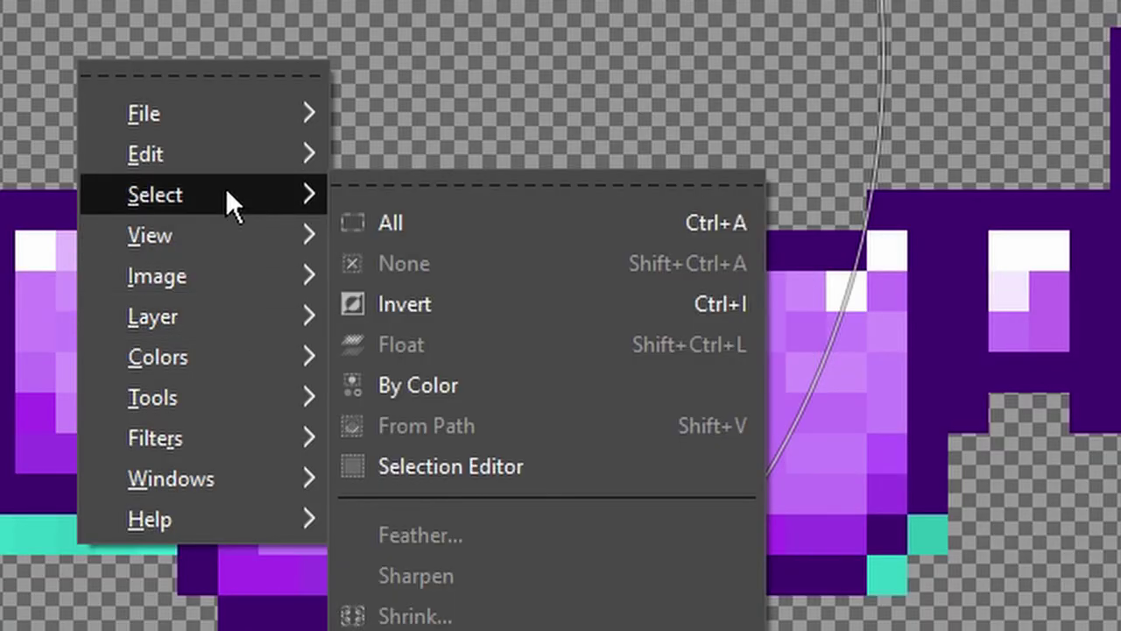
click(548, 387)
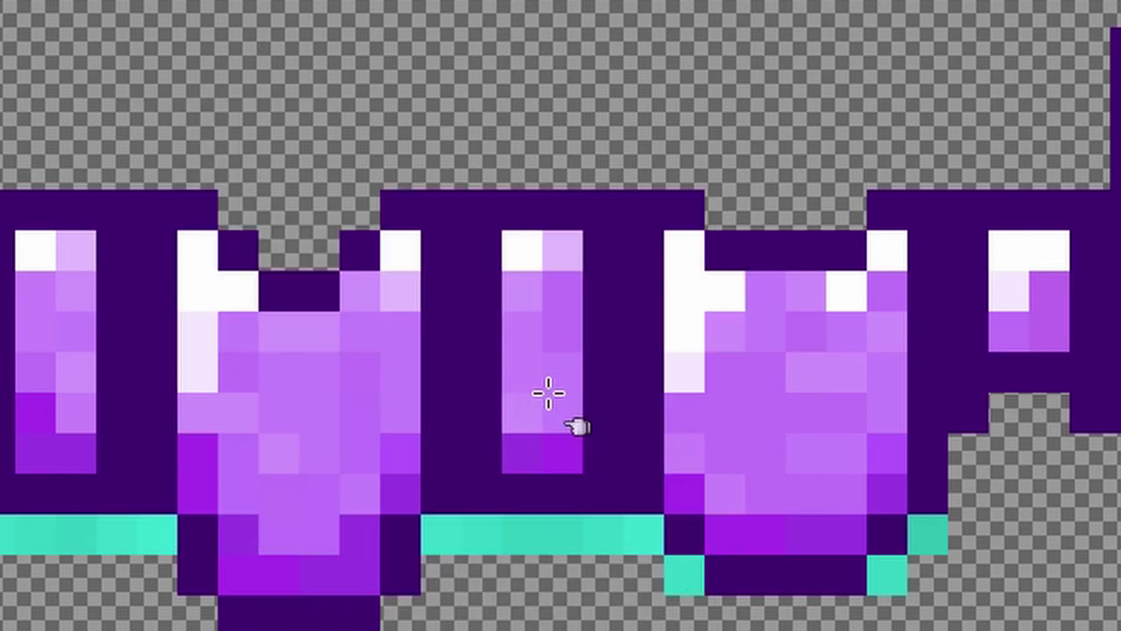
click(631, 296)
drag(617, 424, 466, 393)
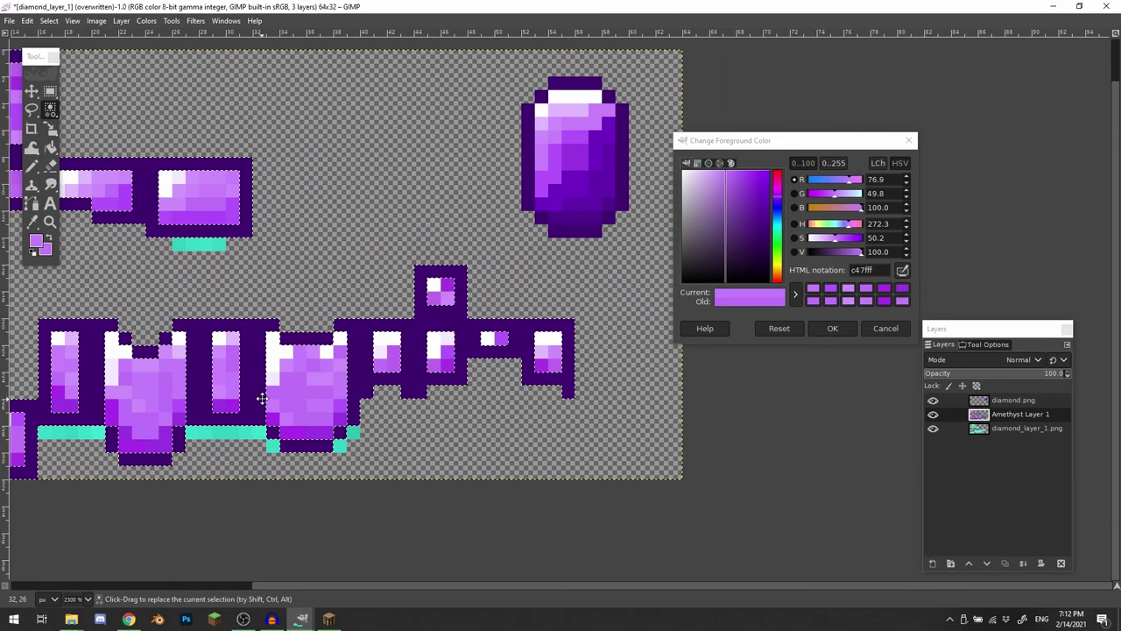
scroll(442, 395, up, 1)
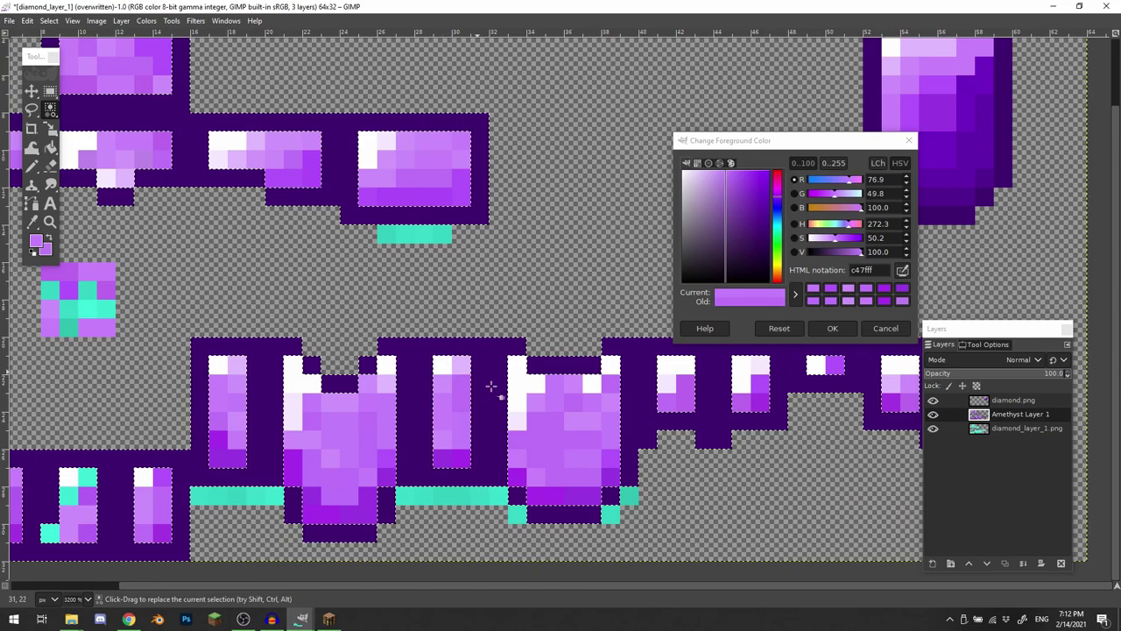
- Apply Hue-Saturation to the selected outline with lightness 22.6 and saturation -14.6
right_click(498, 385)
mouse_move(541, 483)
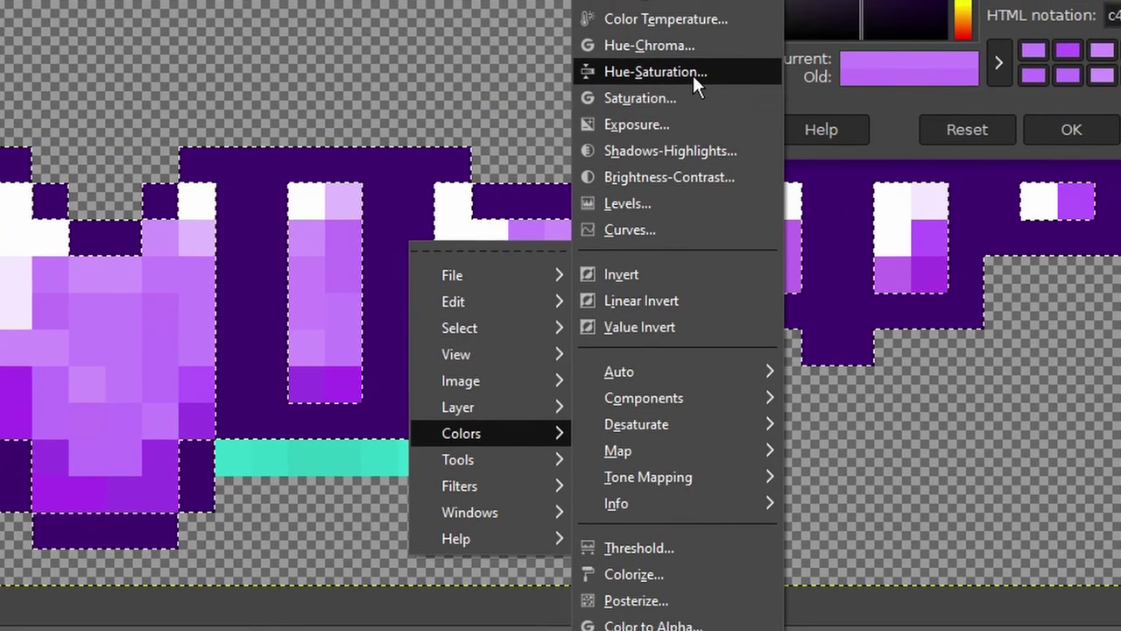
click(718, 43)
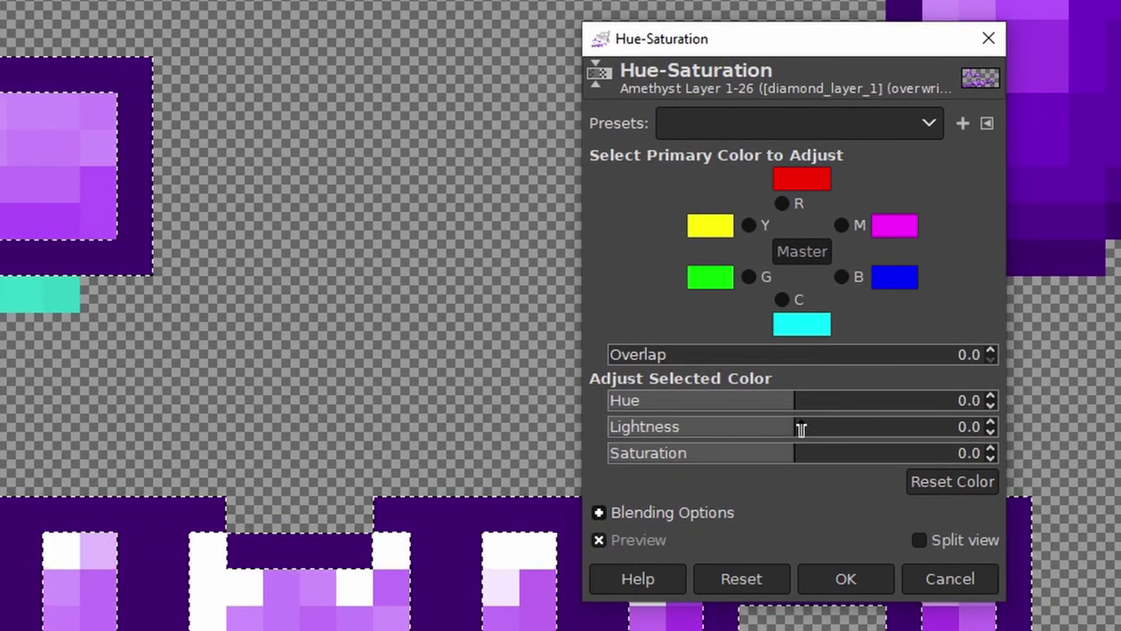
drag(825, 427, 848, 426)
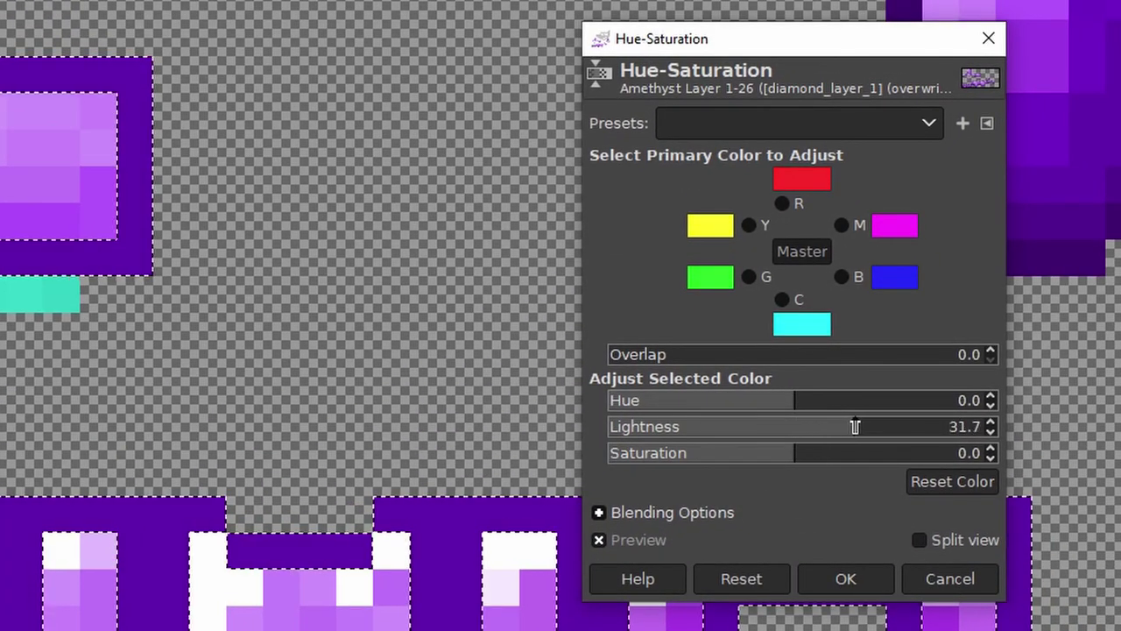
drag(777, 452, 769, 452)
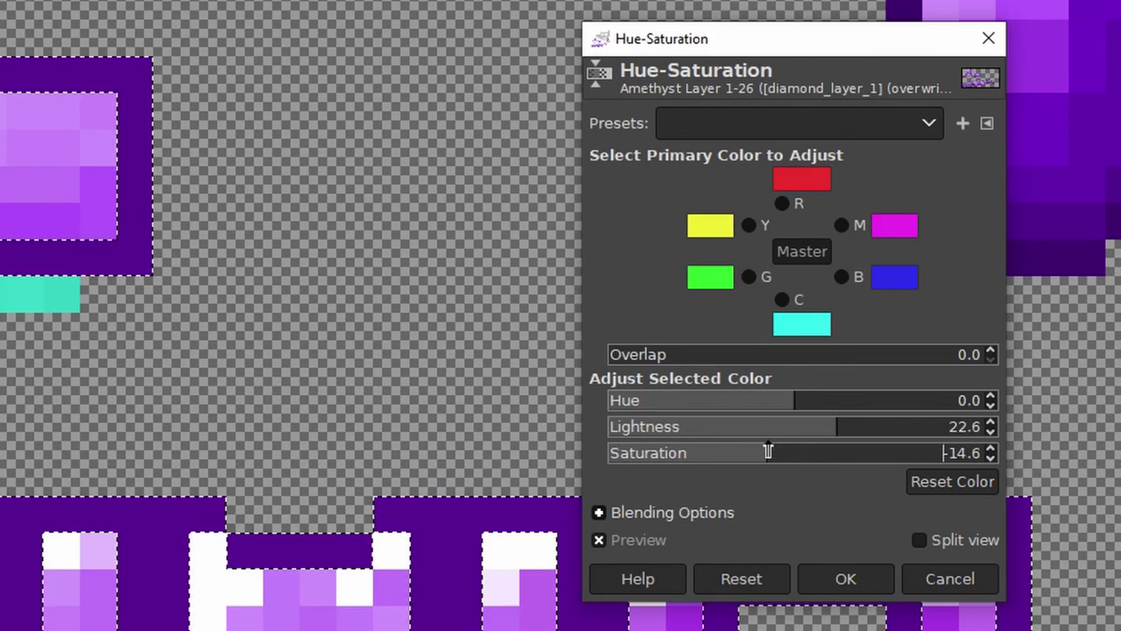
click(845, 580)
- Switch to the Rectangle Select tool and clear the outline selection
drag(167, 409, 90, 371)
key(r)
click(129, 374)
drag(135, 549, 100, 372)
scroll(246, 353, up, 2)
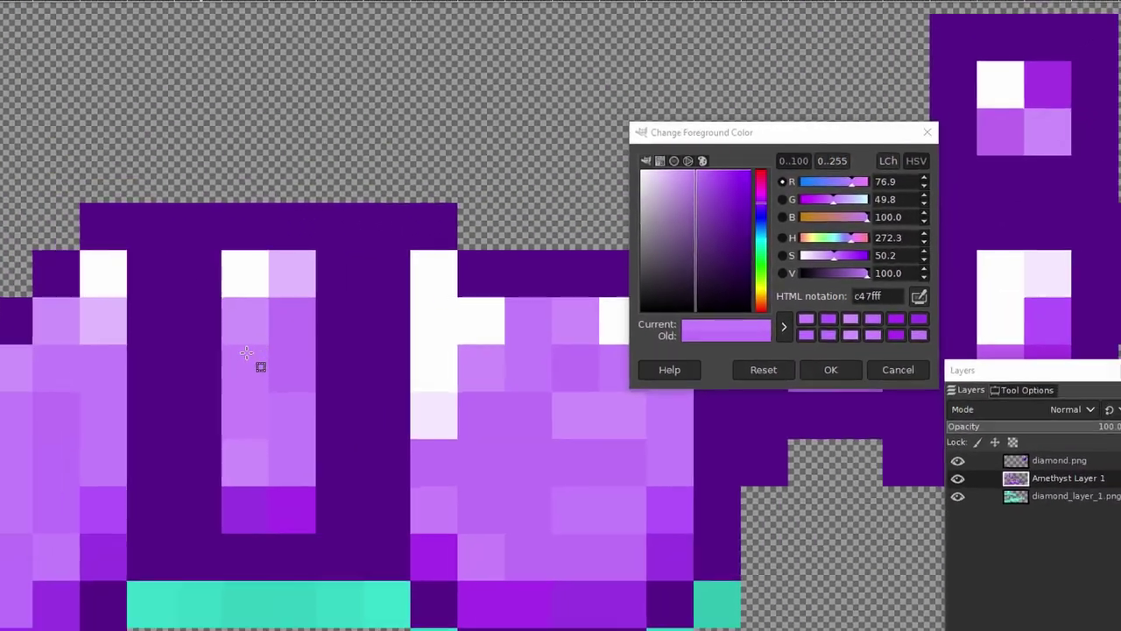
scroll(342, 323, down, 4)
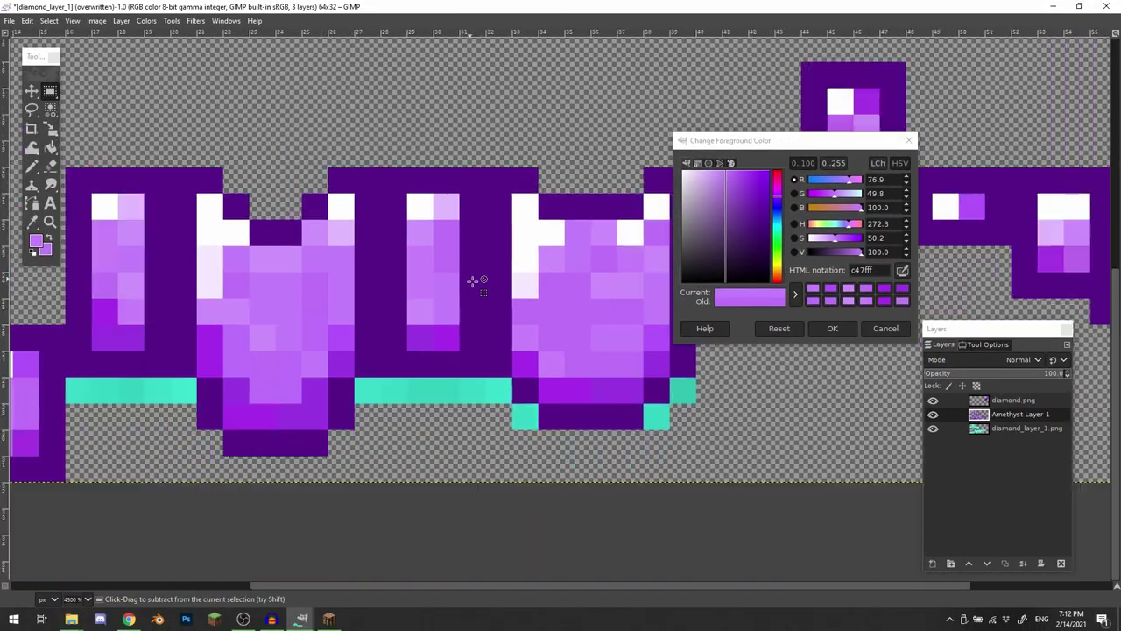
- Hide the diamond_layer_1.png layer and fill the transparent gap in the chestplate's upper row with a purple sampled from neighbouring pixels
scroll(465, 398, up, 2)
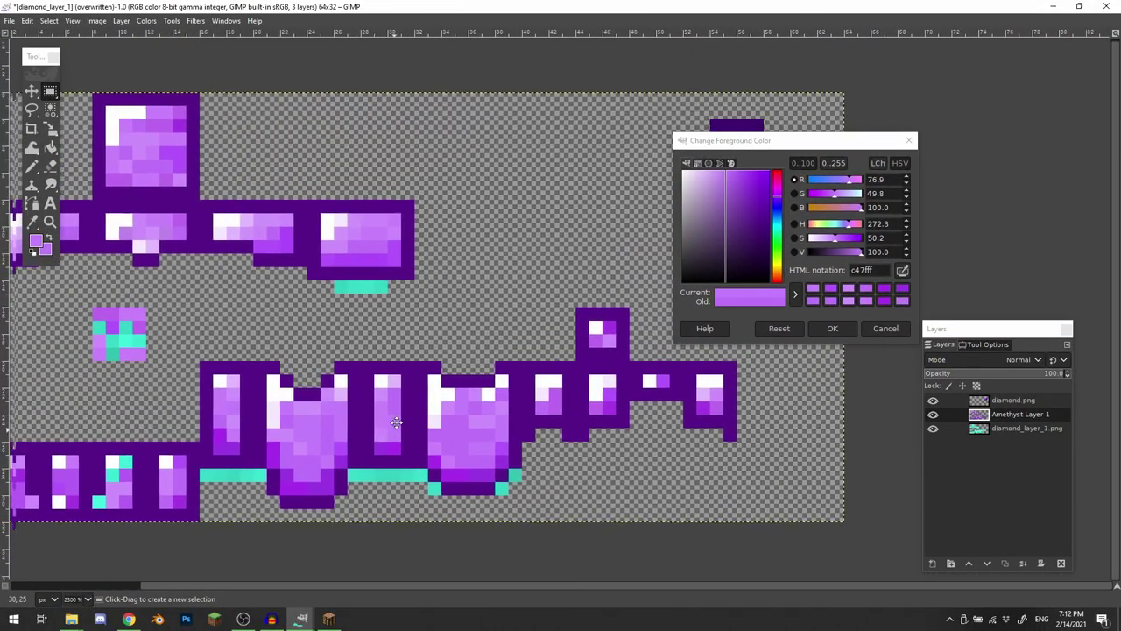
scroll(402, 347, down, 1)
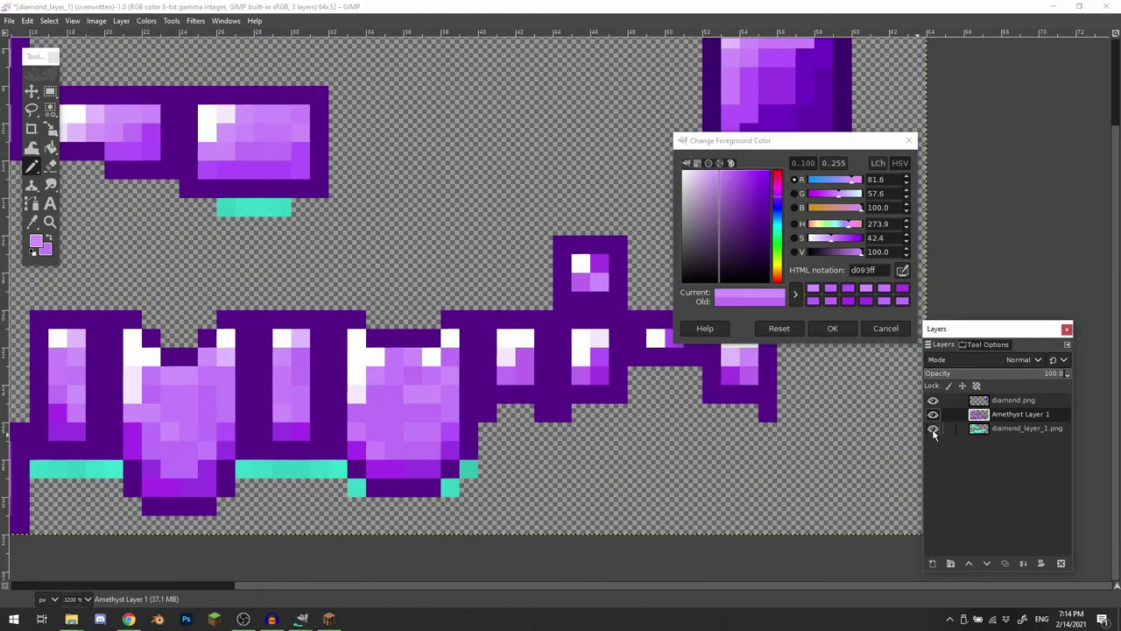
click(933, 430)
scroll(438, 343, up, 2)
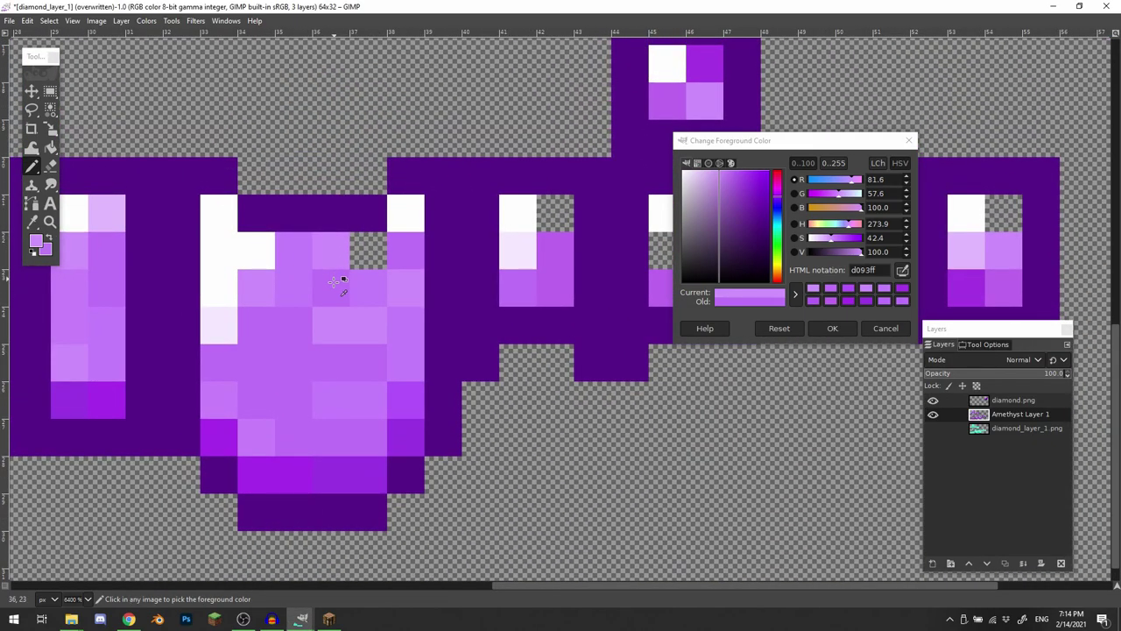
click(368, 277)
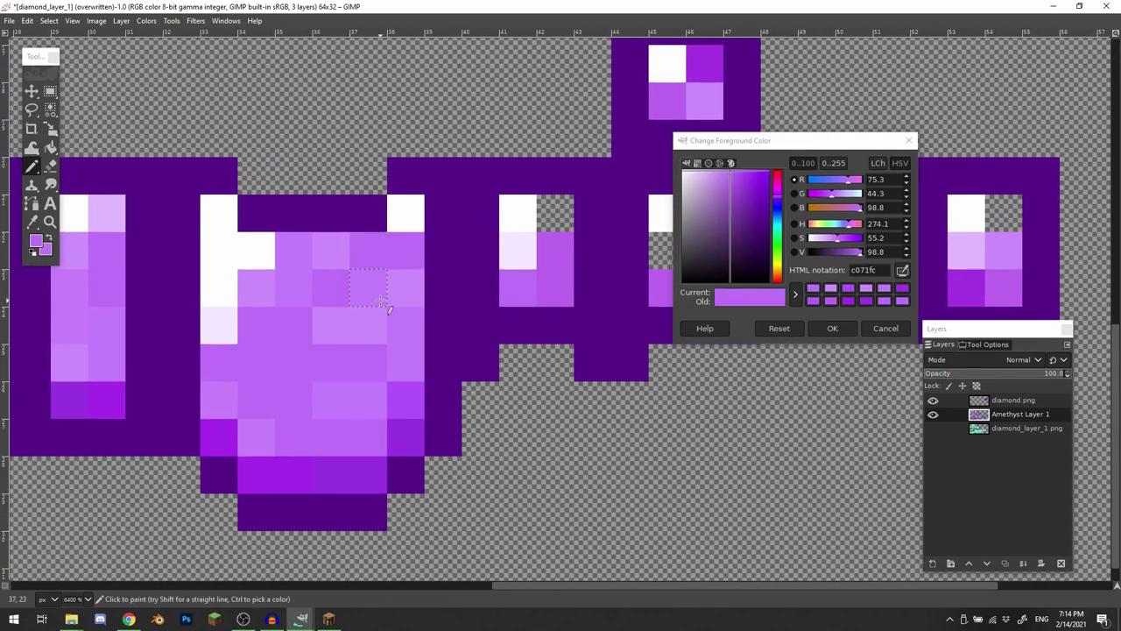
click(429, 317)
scroll(429, 317, down, 3)
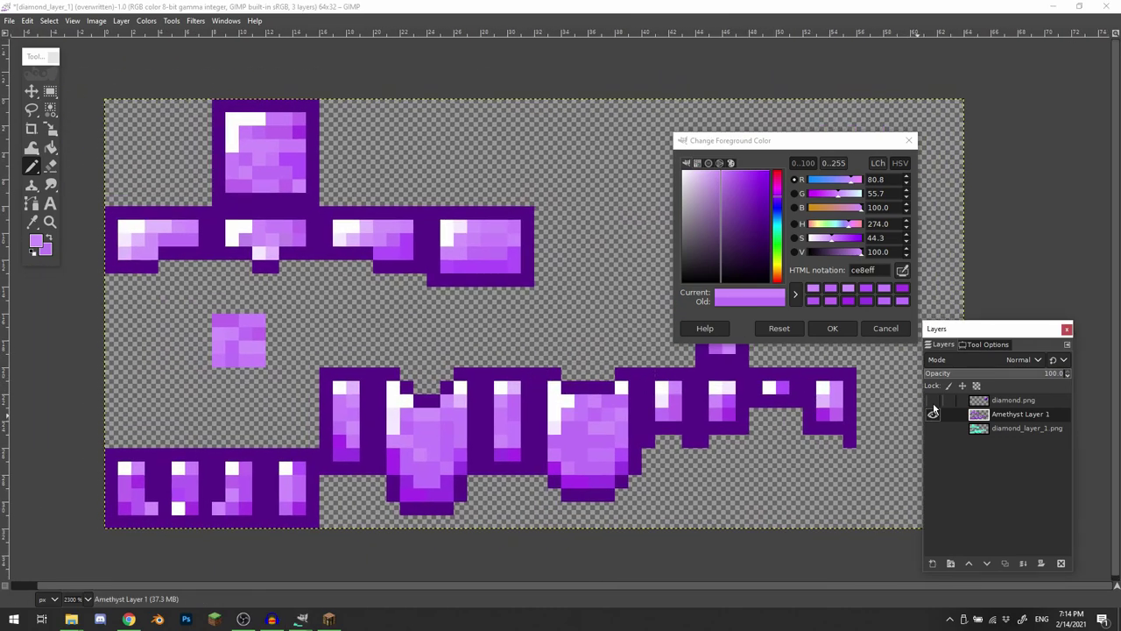
- Repaint the darkest pixel at the edge of the helmet's top face with the sampled lighter purple c982ff
mouse_move(574, 302)
mouse_down()
mouse_move(482, 285)
mouse_move(342, 318)
mouse_move(393, 318)
mouse_move(527, 283)
mouse_up()
scroll(334, 254, down, 1)
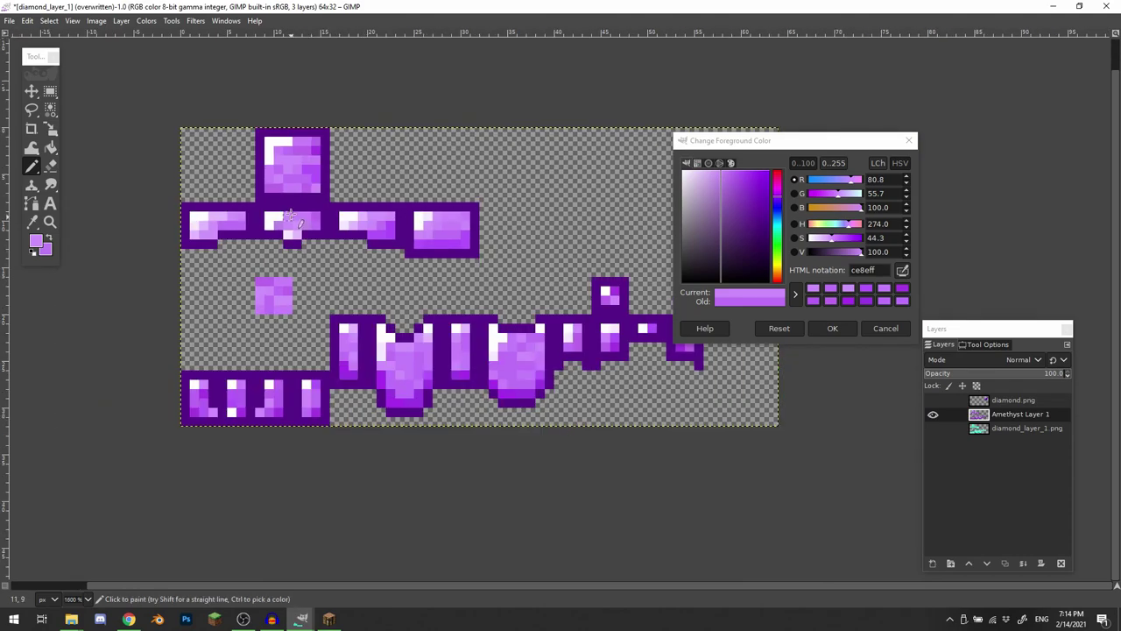
scroll(376, 239, down, 1)
scroll(377, 239, up, 6)
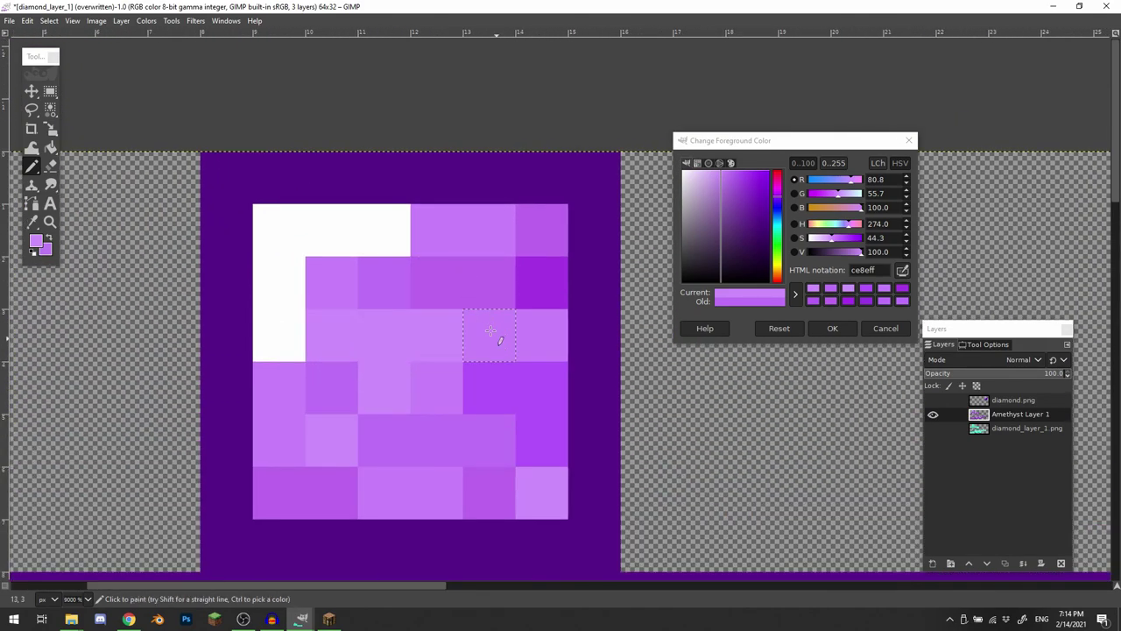
drag(490, 331, 442, 258)
ctrl+click(497, 255)
click(495, 213)
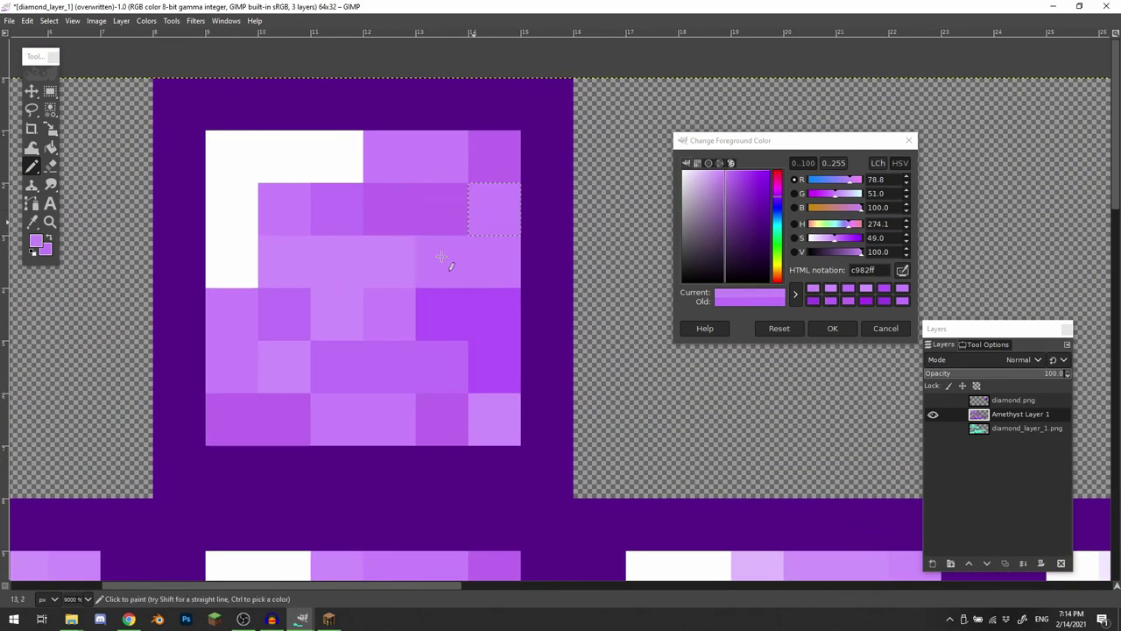
scroll(428, 328, down, 5)
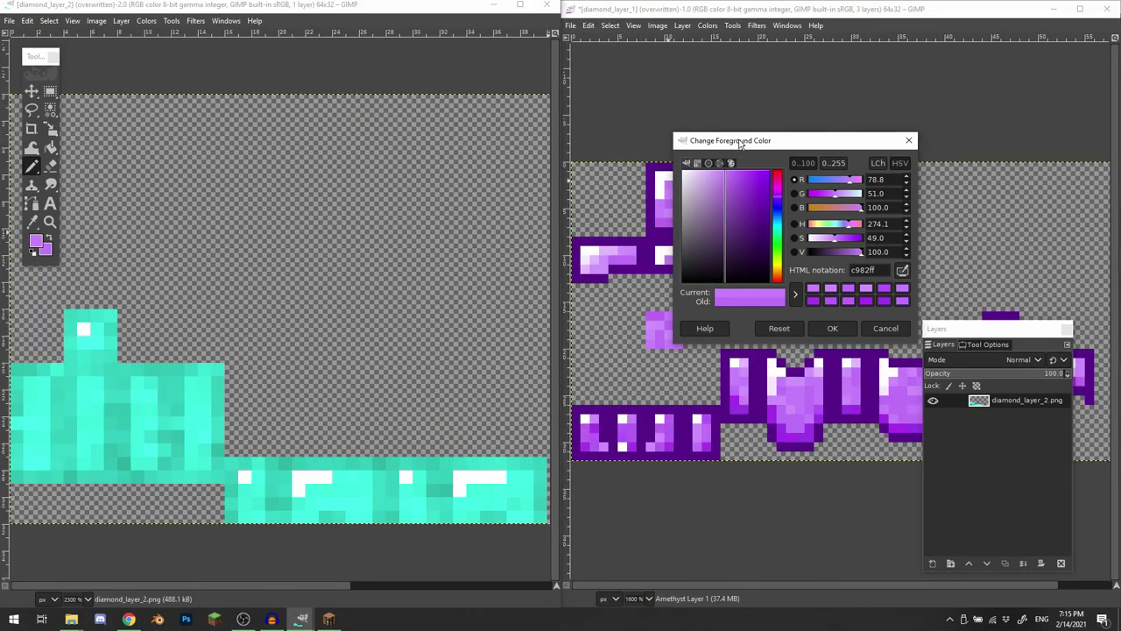
- Compare the turquoise diamond_layer_2 with the purple diamond_layer_1 and sample the dark outline colour 57128c as the foreground colour
drag(740, 143, 274, 44)
scroll(226, 405, down, 3)
scroll(226, 405, right, 2)
scroll(226, 404, up, 3)
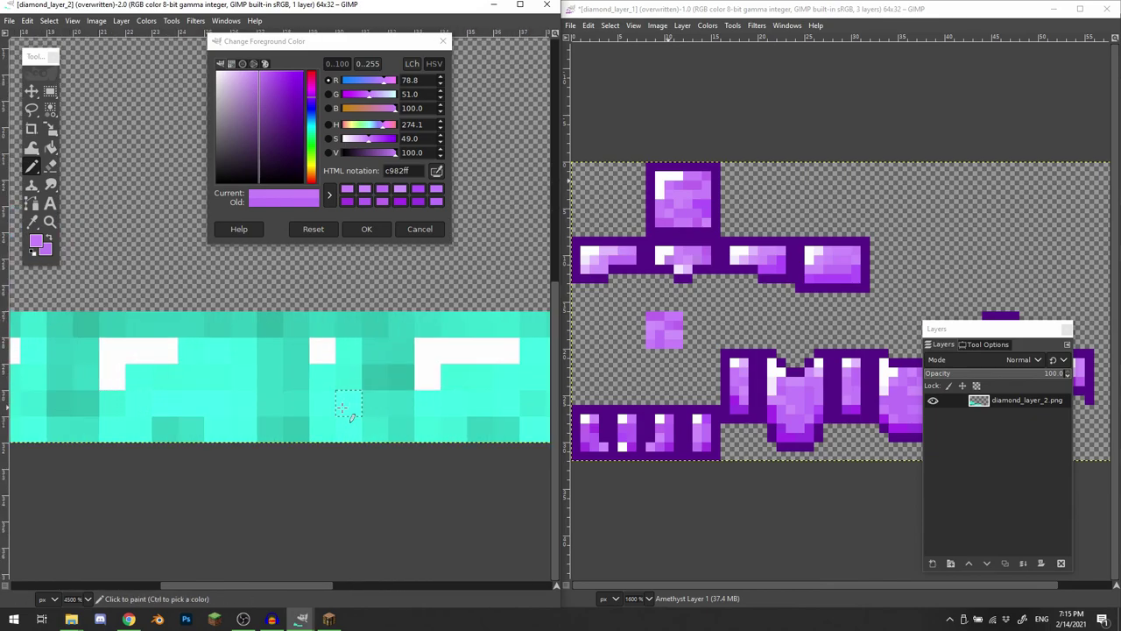
scroll(499, 308, up, 1)
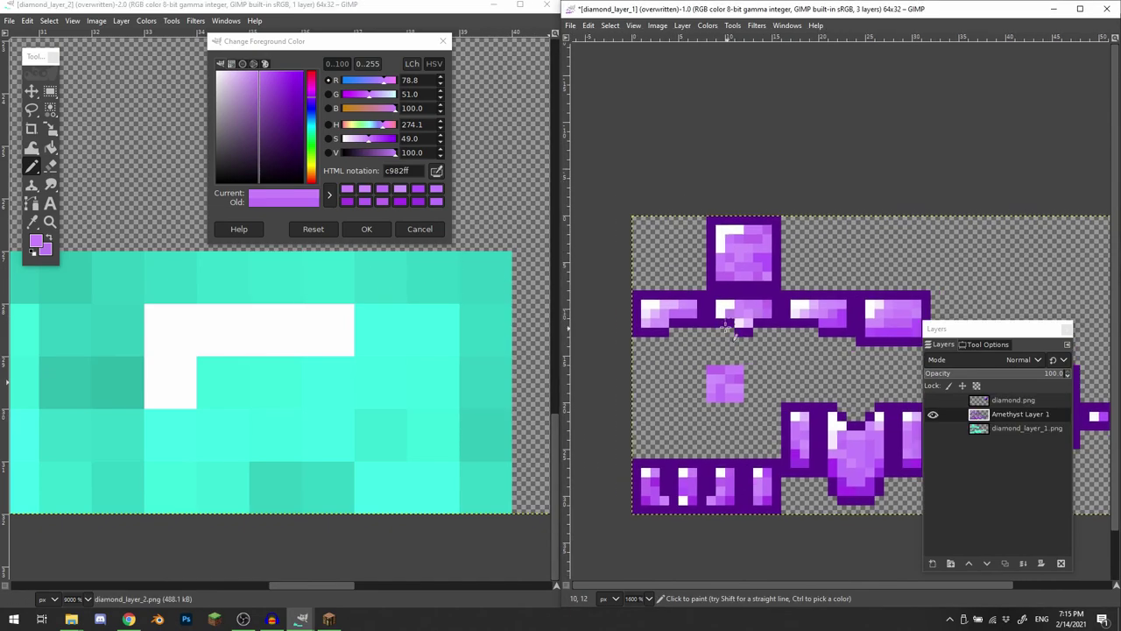
scroll(733, 321, up, 4)
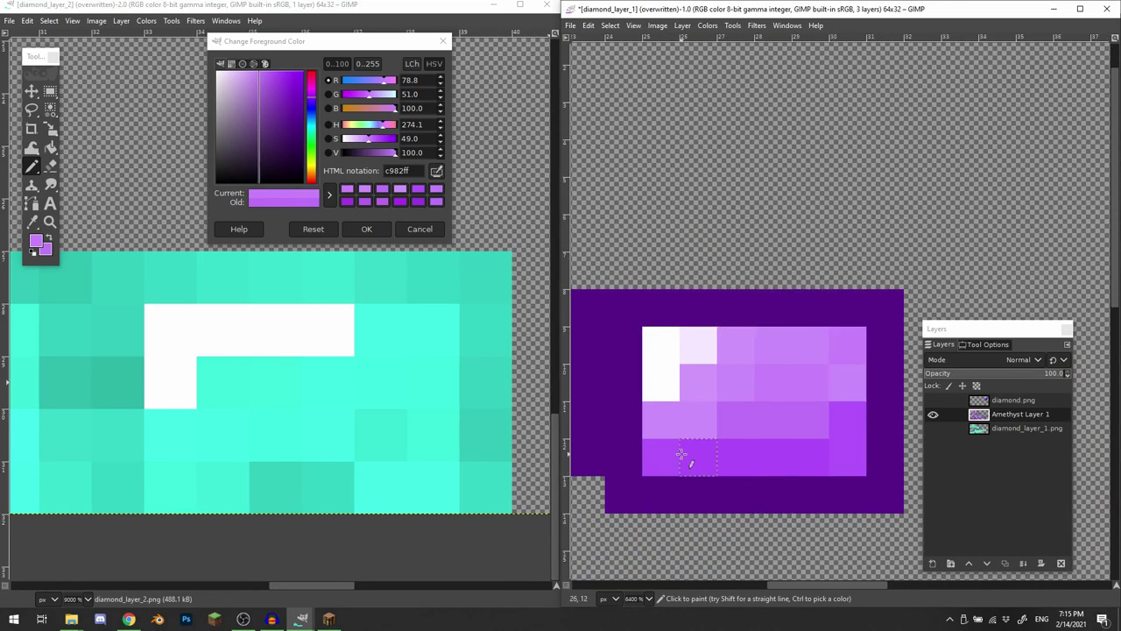
click(616, 413)
scroll(689, 375, down, 2)
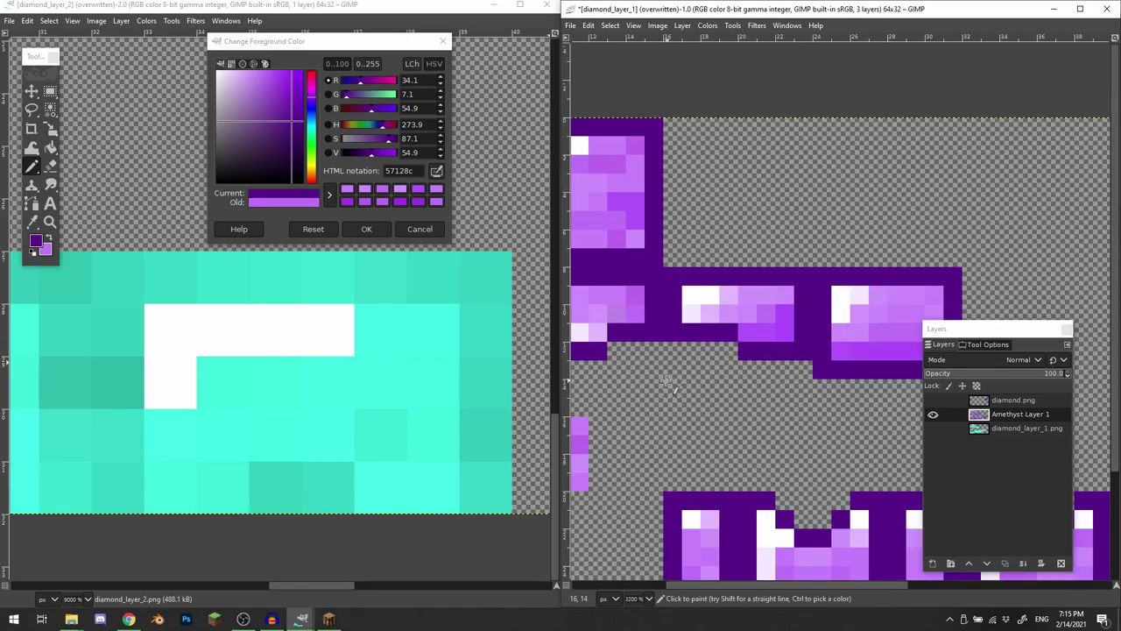
drag(760, 554, 612, 330)
scroll(804, 358, up, 3)
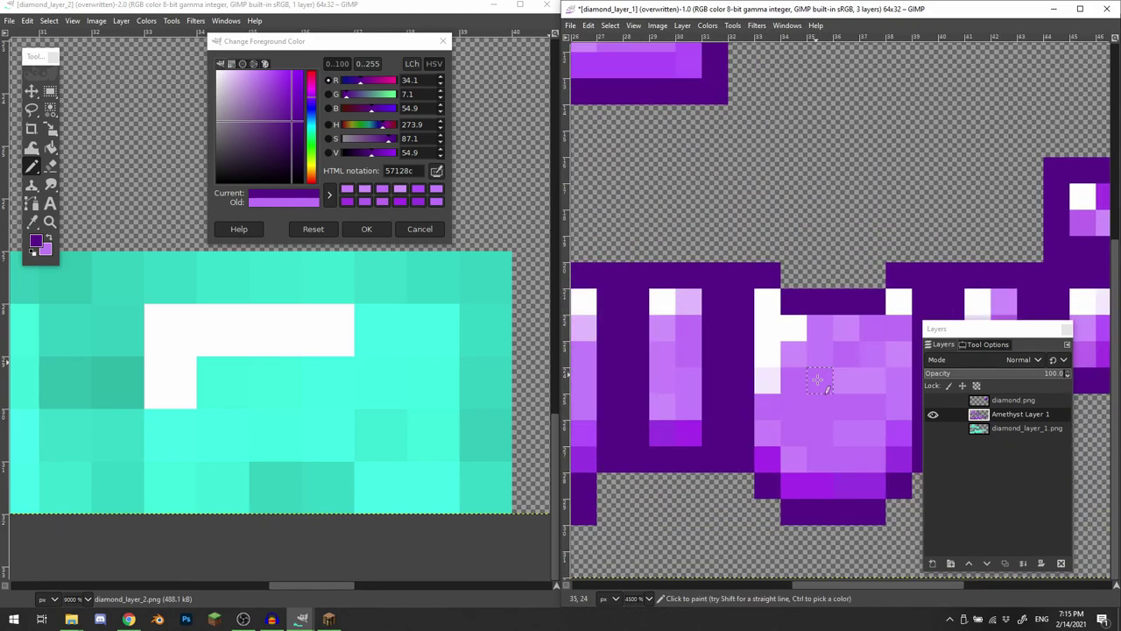
scroll(773, 301, down, 2)
scroll(823, 315, up, 5)
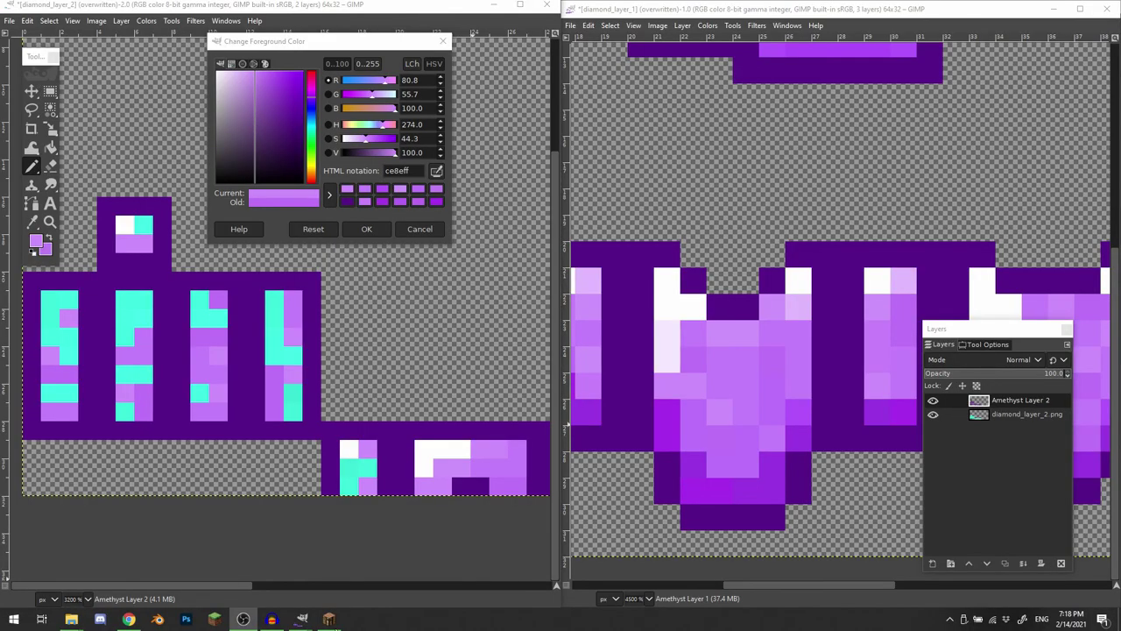
- Examine the partly recoloured leg and waist pieces on Amethyst Layer 2, including the pixels still turquoise
drag(352, 500, 375, 478)
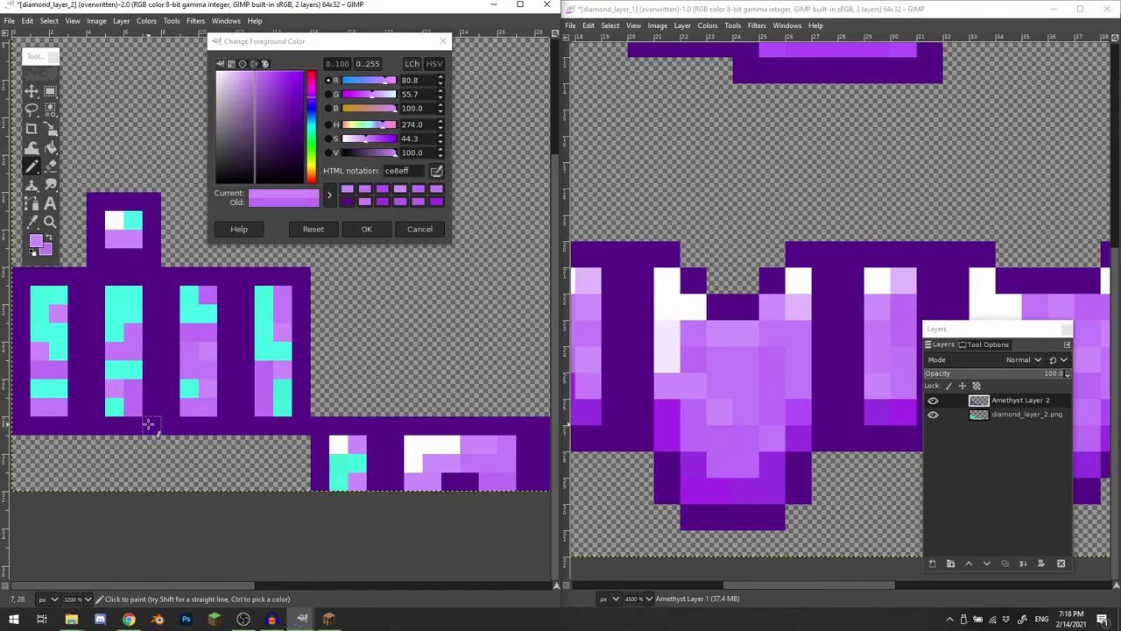
drag(151, 427, 257, 427)
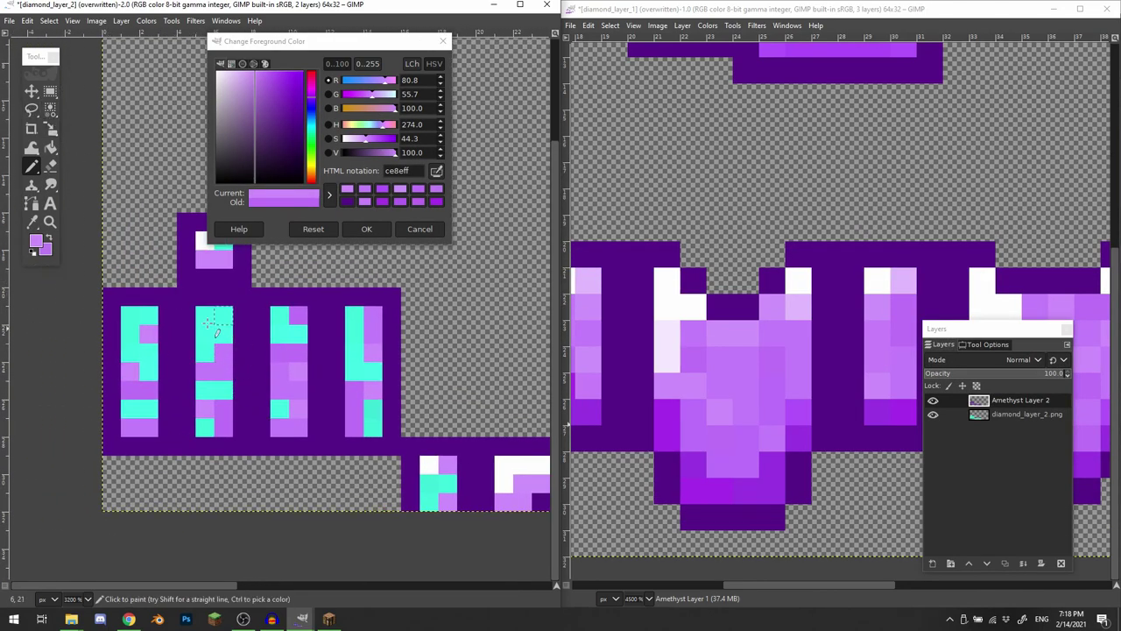
drag(243, 389, 46, 353)
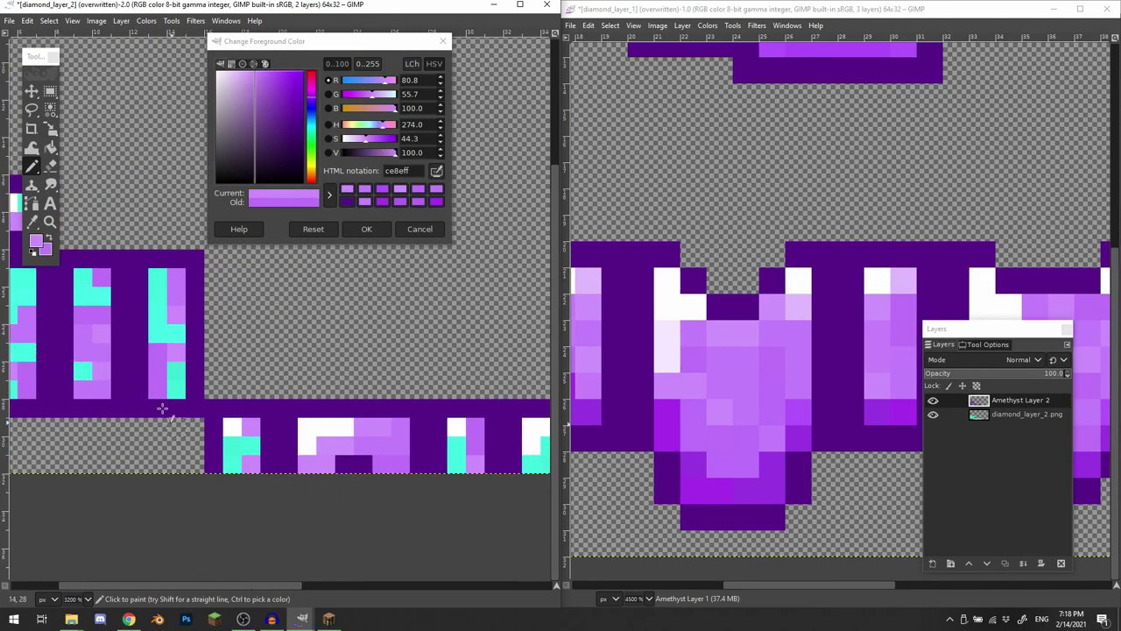
drag(160, 403, 274, 411)
scroll(351, 420, right, 3)
scroll(315, 415, down, 1)
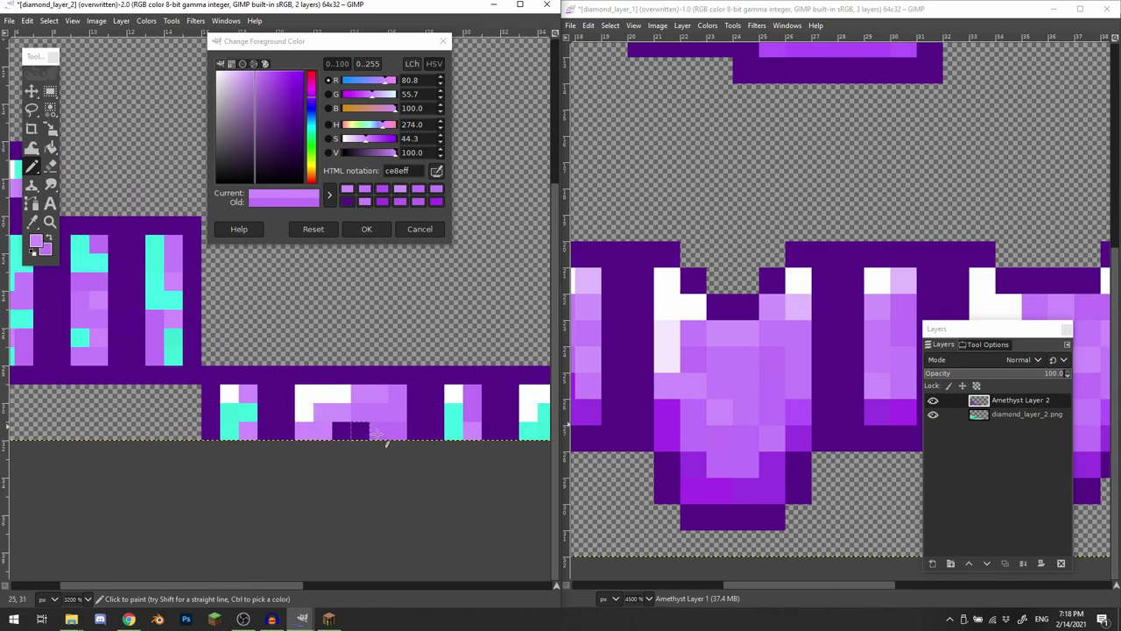
drag(333, 411, 180, 396)
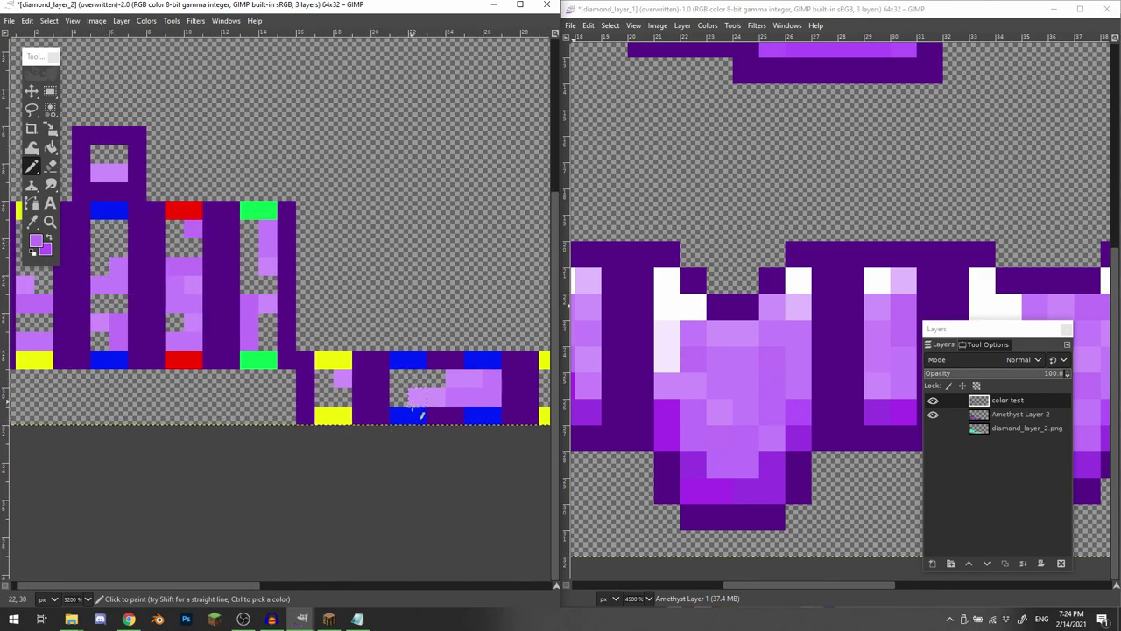
- Examine the yellow, blue, red and green markers of the color test layer on the leg and waist edges
drag(403, 429, 18, 344)
drag(358, 343, 537, 354)
mouse_move(207, 235)
mouse_down()
mouse_move(125, 195)
mouse_move(218, 231)
mouse_up()
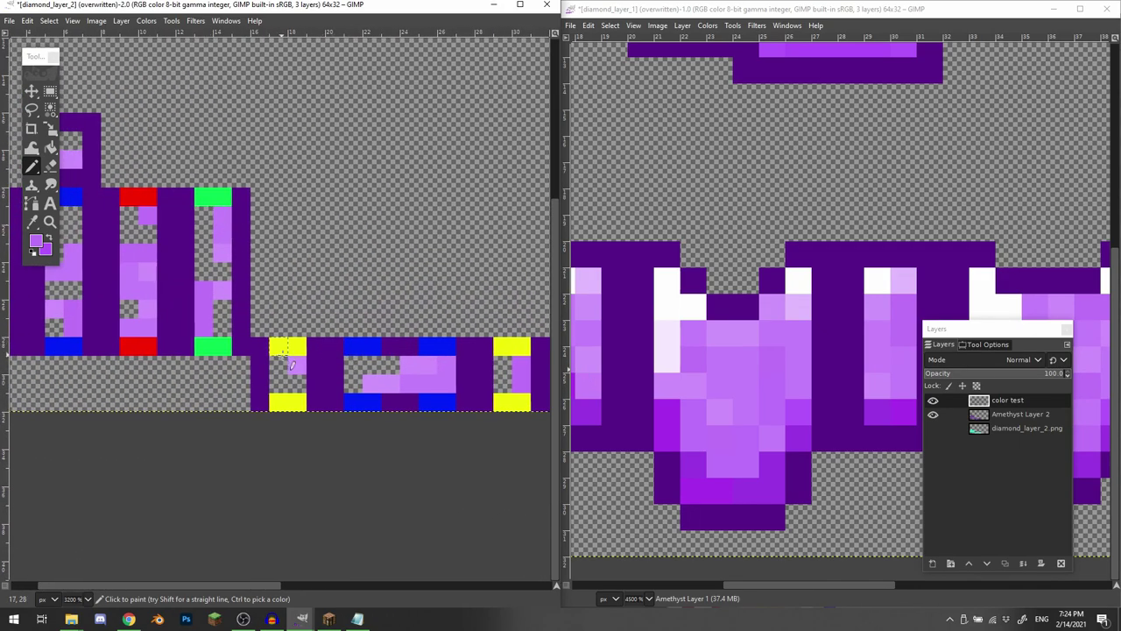
drag(293, 366, 395, 366)
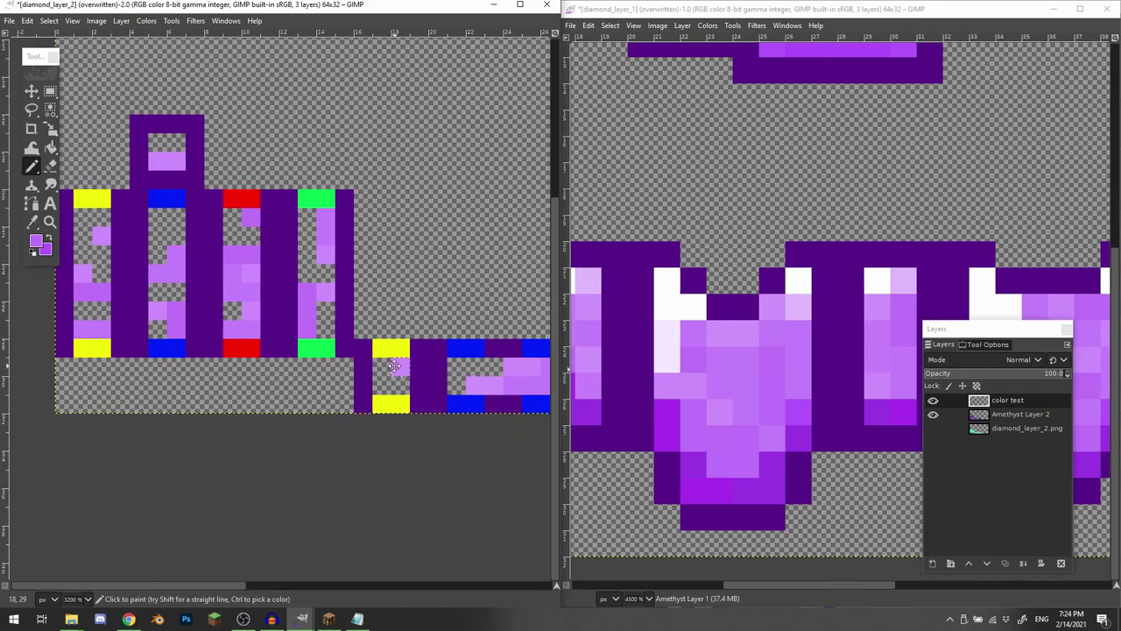
click(103, 245)
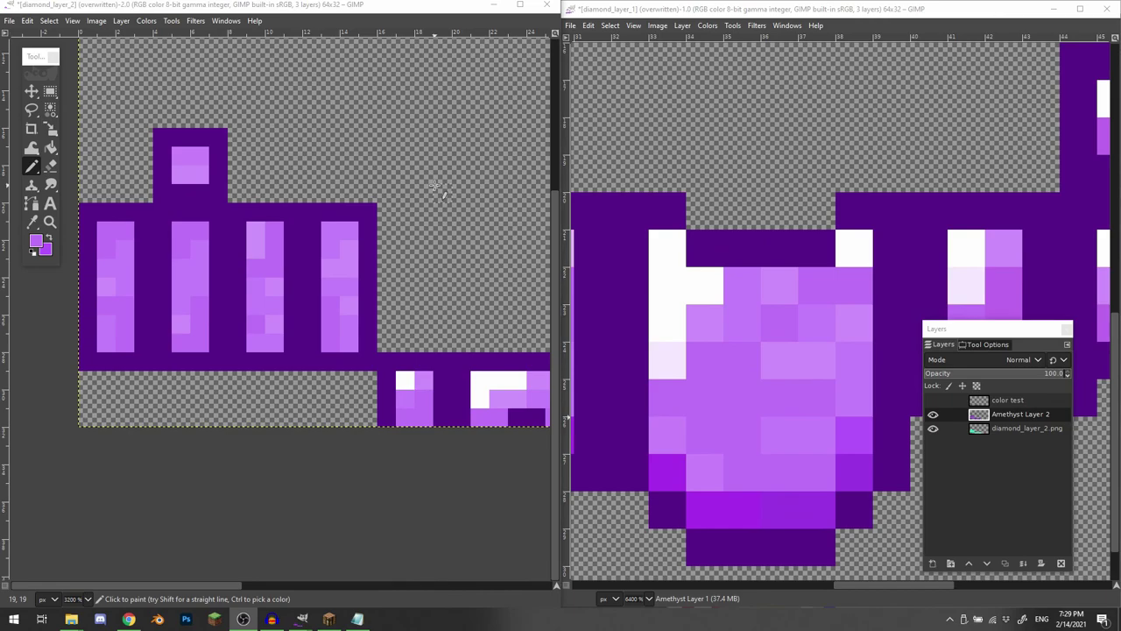
- Maximise the diamond_layer_2 image window and examine the purple leg and waist pieces
click(436, 186)
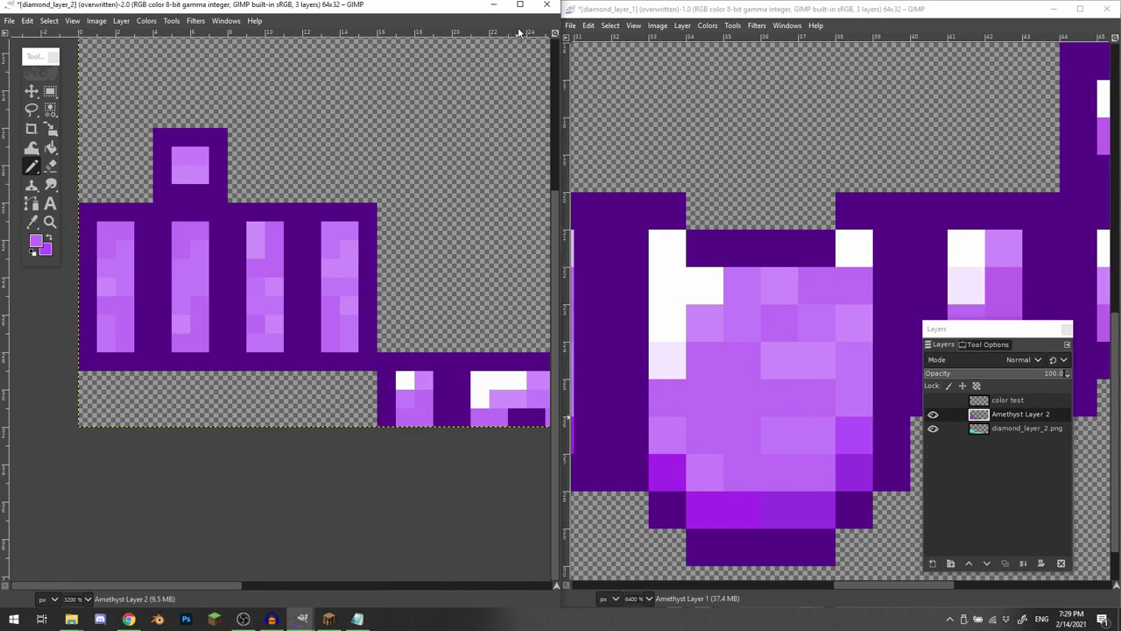
click(520, 6)
drag(654, 371, 791, 405)
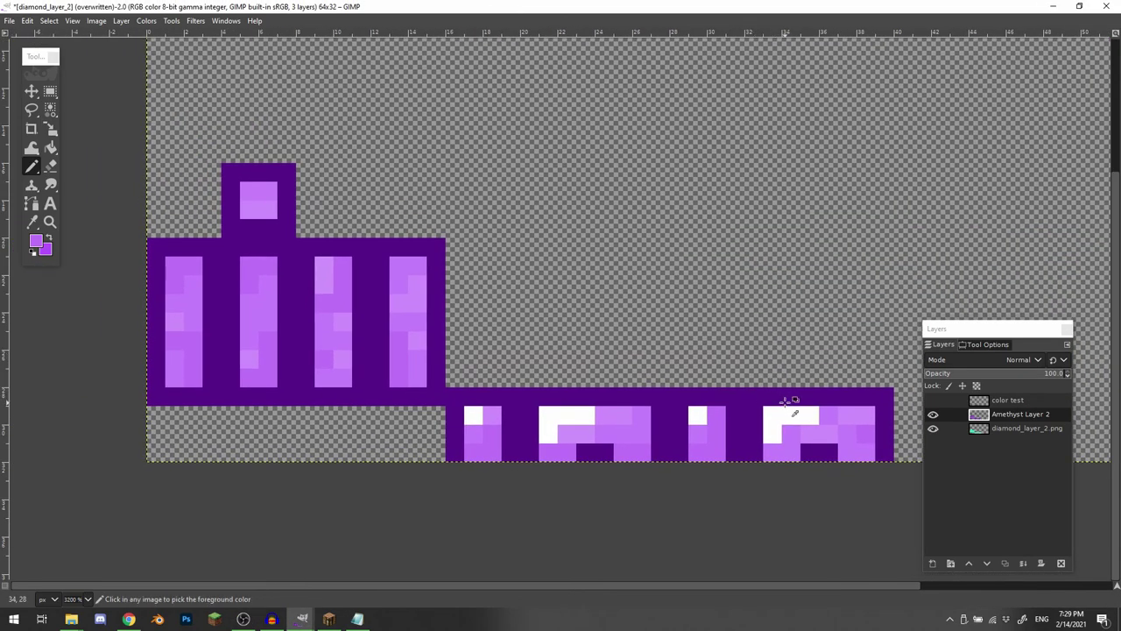
scroll(574, 383, up, 1)
drag(575, 383, 710, 337)
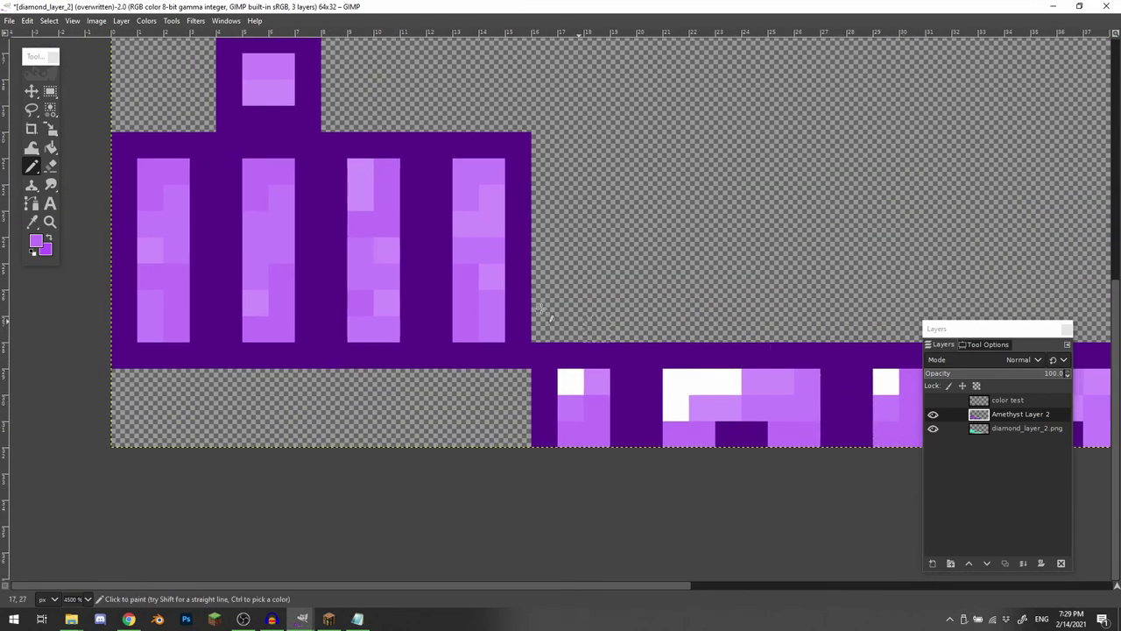
- Sample white from the original diamond_layer_2.png and paint a highlight pixel in the small upper square on Amethyst Layer 2
click(933, 415)
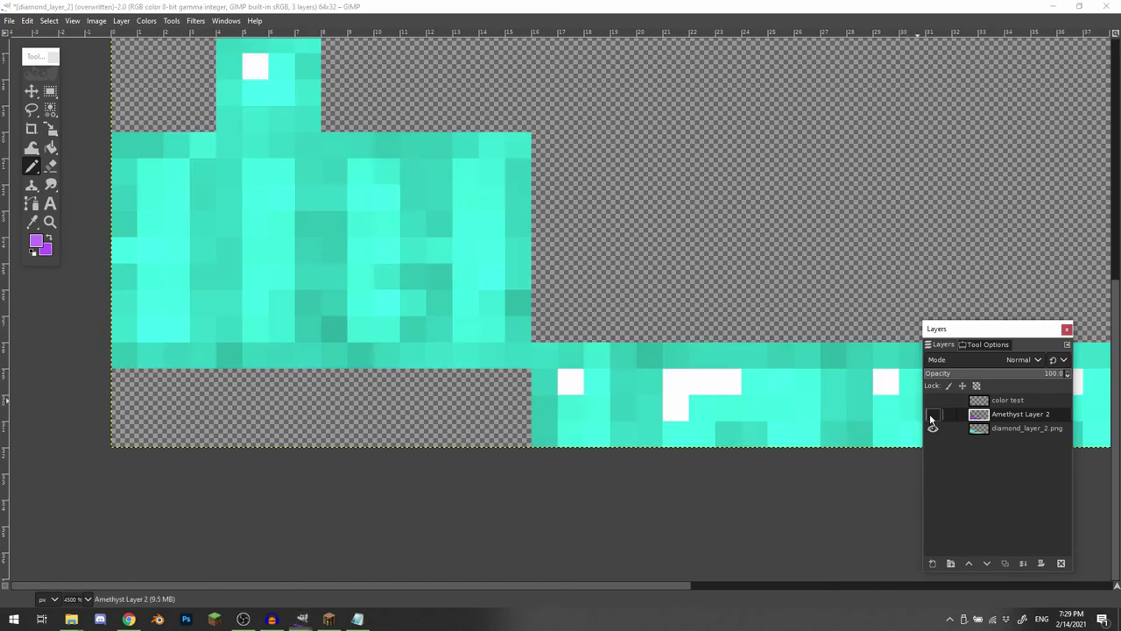
click(995, 432)
scroll(552, 386, right, 1)
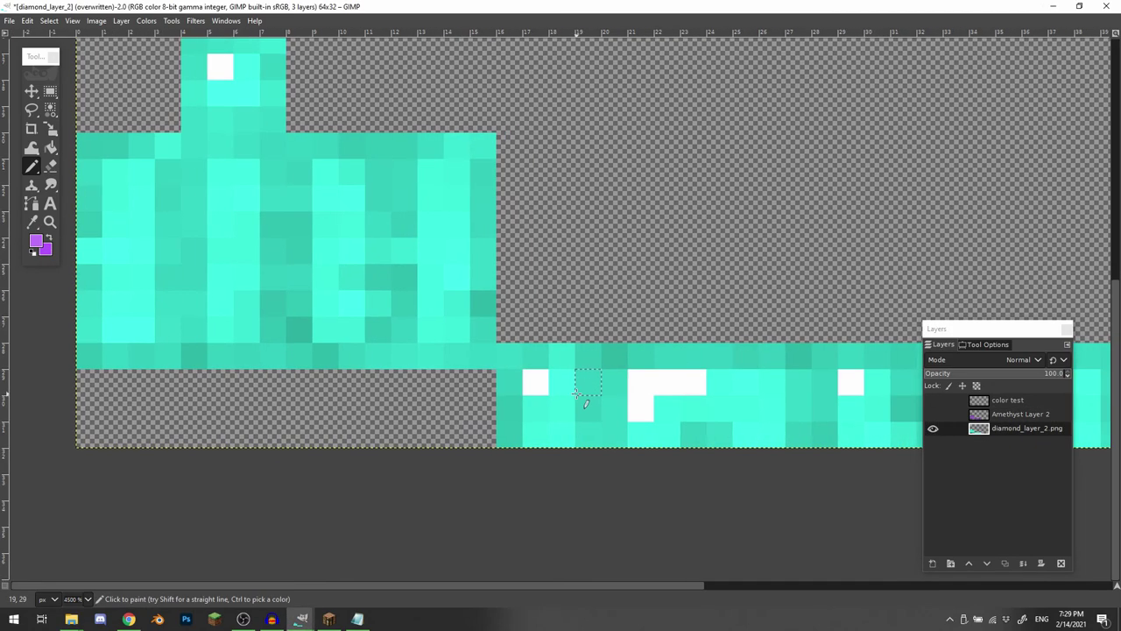
click(967, 417)
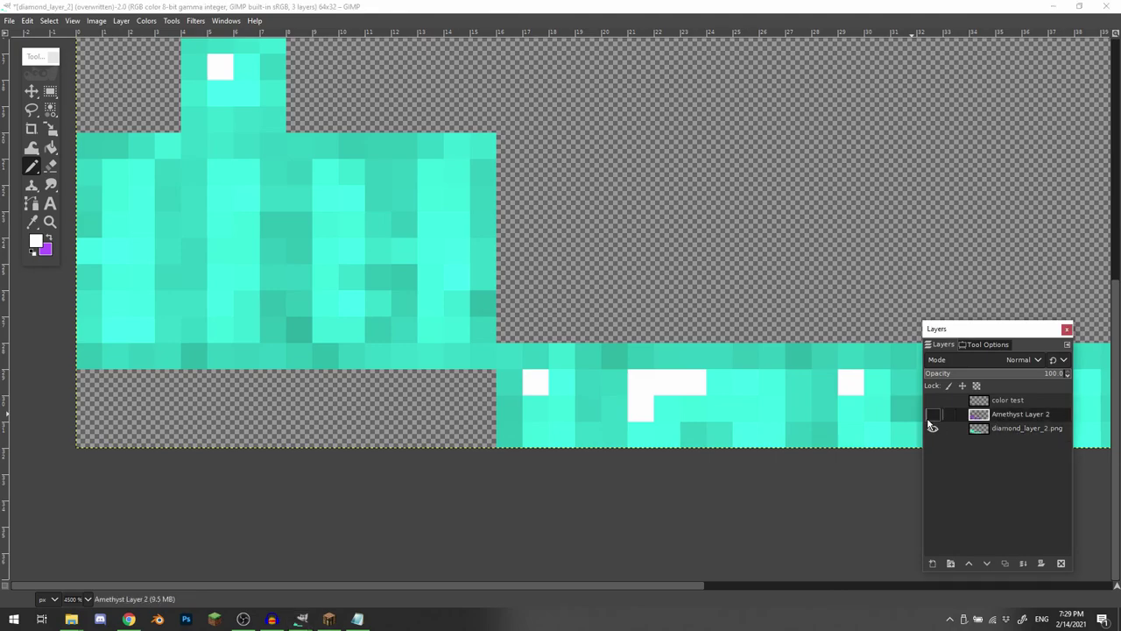
click(934, 415)
mouse_move(480, 277)
mouse_down()
mouse_move(536, 373)
mouse_move(415, 253)
mouse_up()
click(277, 162)
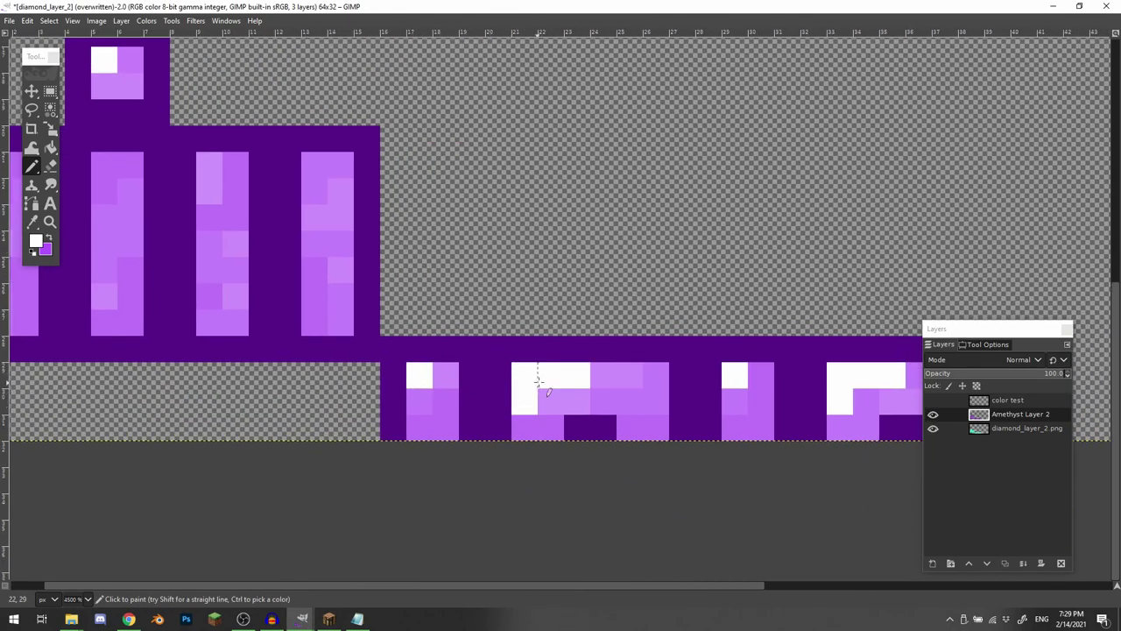
scroll(543, 368, right, 2)
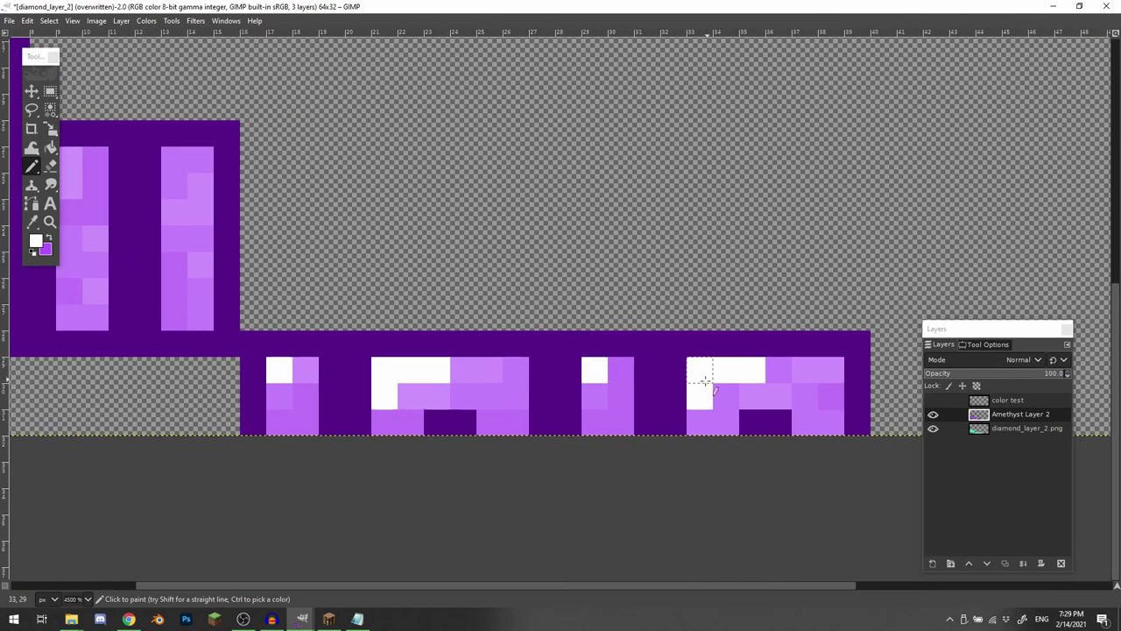
scroll(675, 359, down, 5)
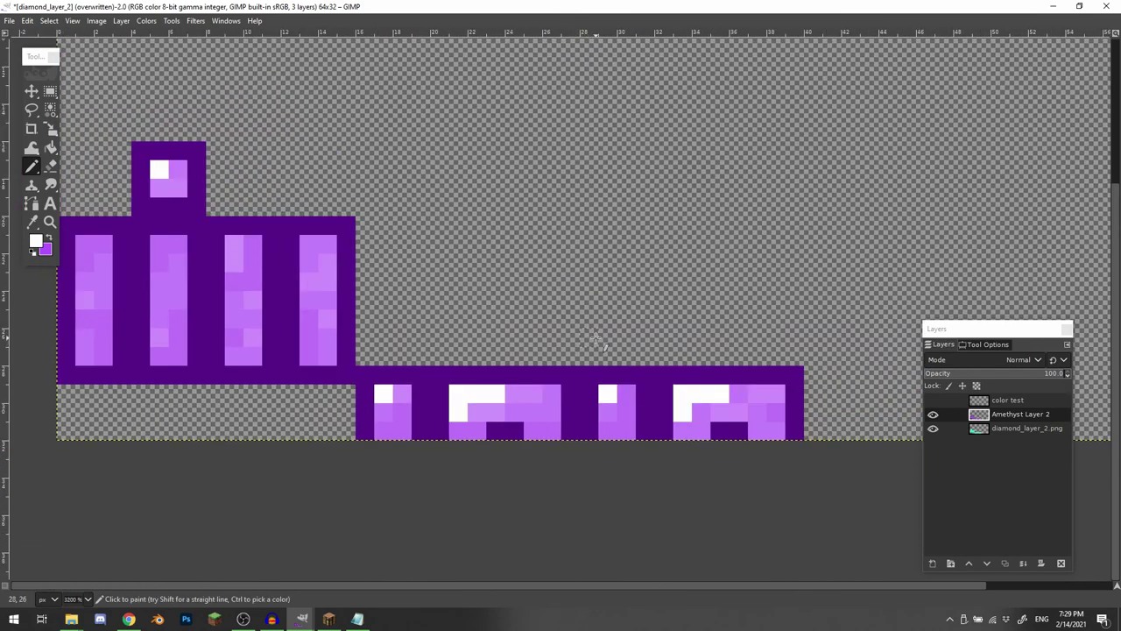
scroll(636, 253, up, 1)
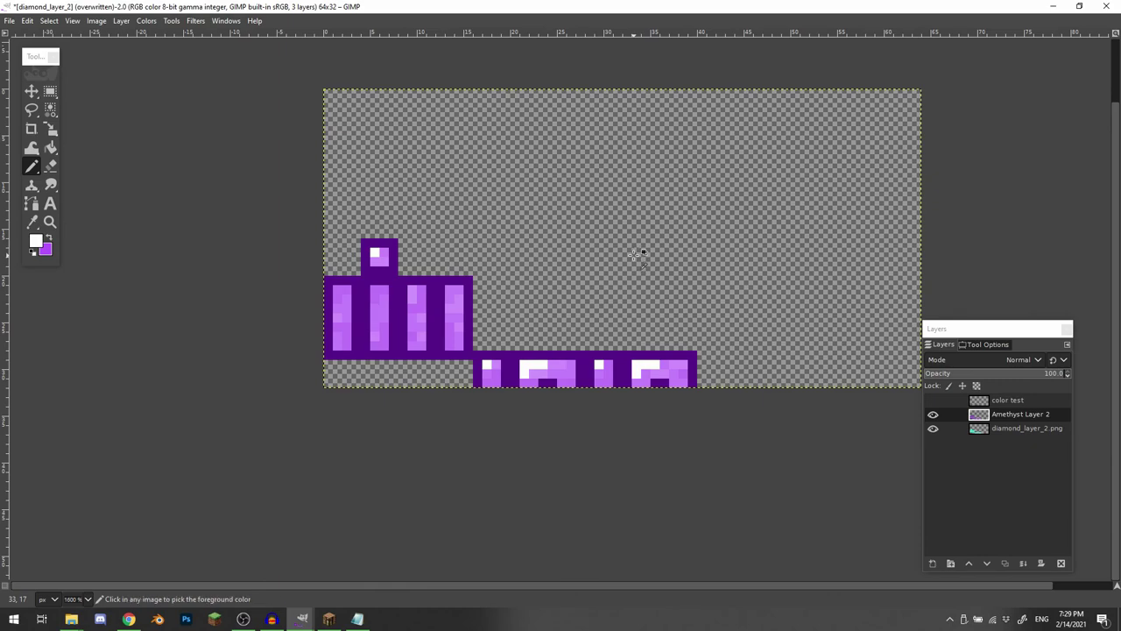
scroll(640, 254, up, 1)
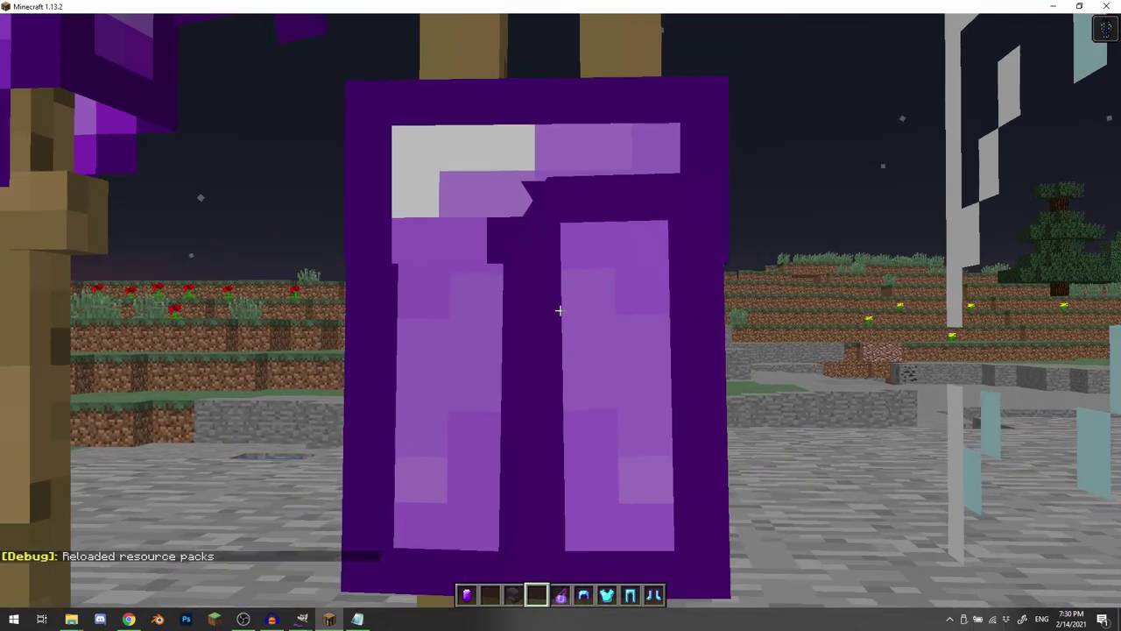
- Switch to Minecraft and examine the purple leggings on the armour stand
key(space)
key(w)
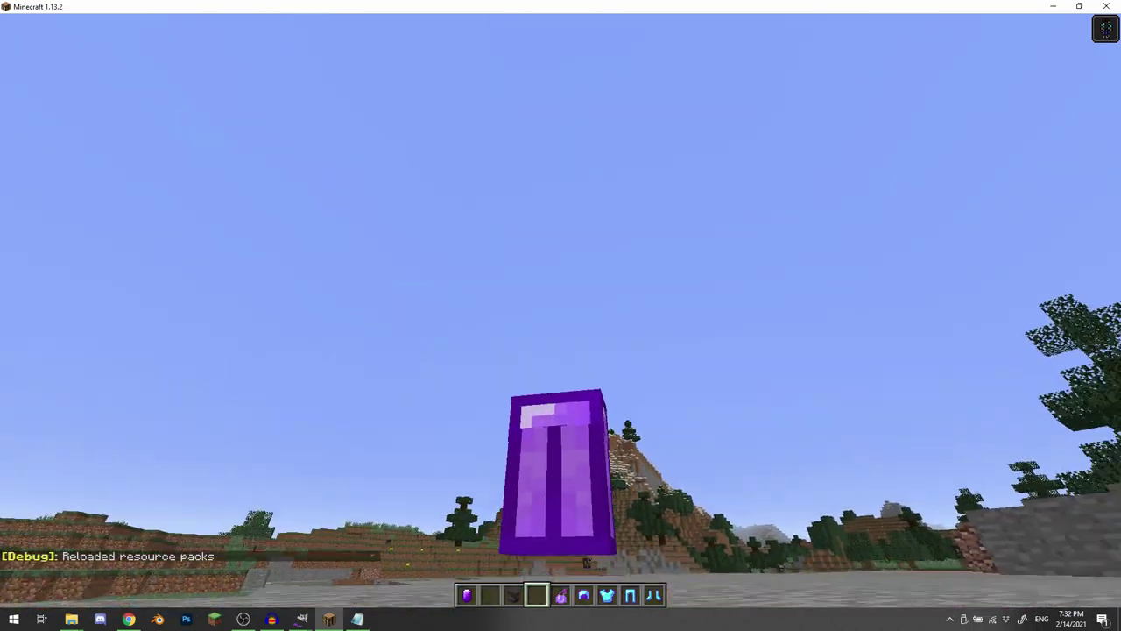
- Cycle the camera perspectives and walk past the armour stands to view the worn purple leggings
key(F5)
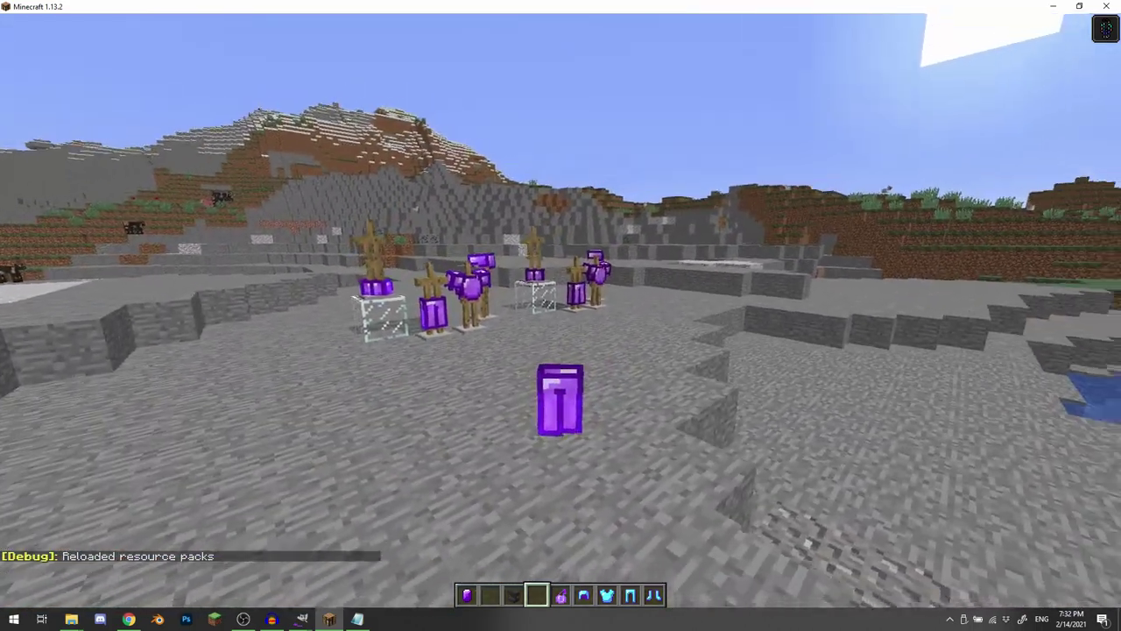
key(F5)
key(F5)
key(w)
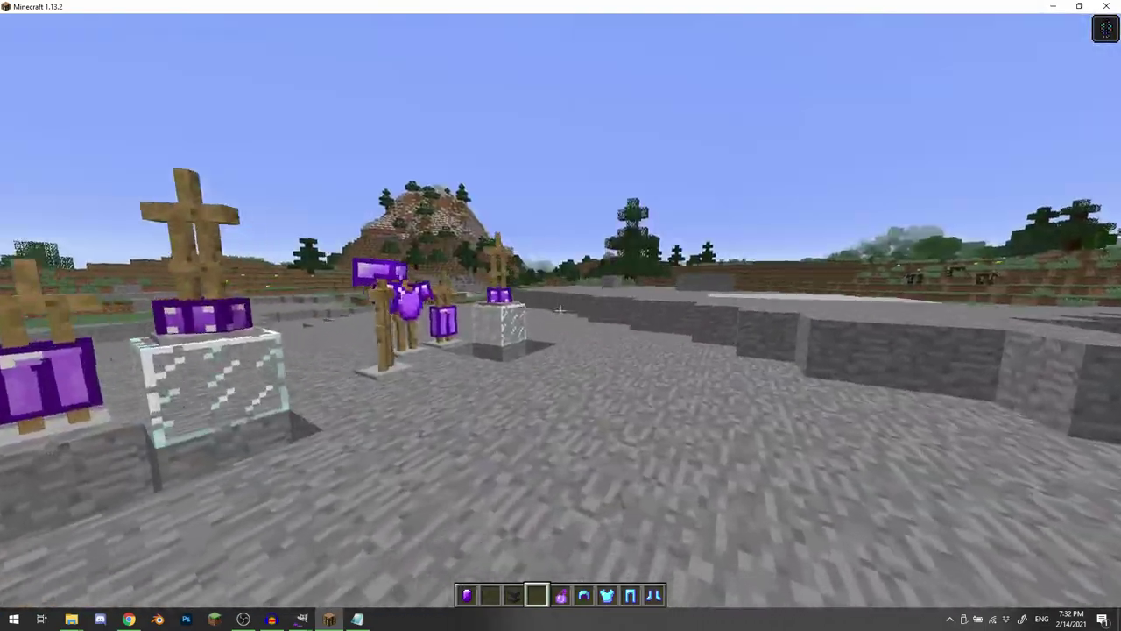
- Equip the helmet, chestplate, leggings and boots from the hotbar one after another
scroll(561, 310, down, 2)
right_click(560, 310)
scroll(560, 310, down, 1)
right_click(560, 310)
scroll(560, 310, down, 1)
right_click(561, 310)
scroll(561, 310, down, 1)
right_click(561, 310)
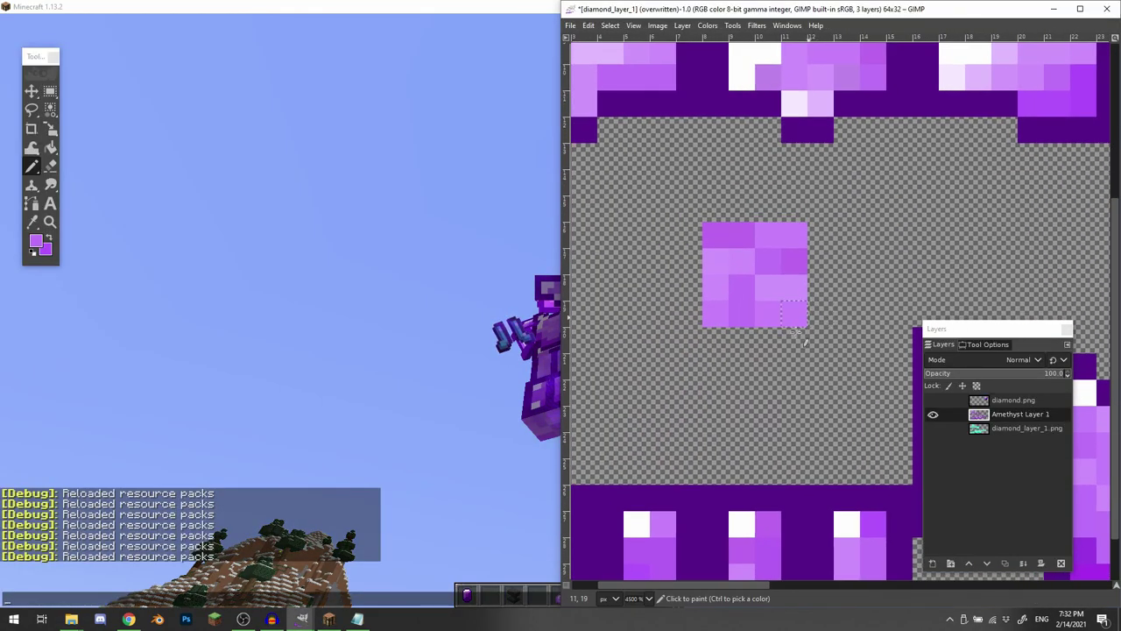
- Sample dark purple on Amethyst Layer 1, outline the small light square with it, and check the worn armour in Minecraft
ctrl+click(765, 497)
mouse_move(714, 236)
mouse_down()
mouse_move(734, 308)
mouse_move(780, 302)
mouse_move(792, 266)
mouse_move(743, 240)
mouse_up()
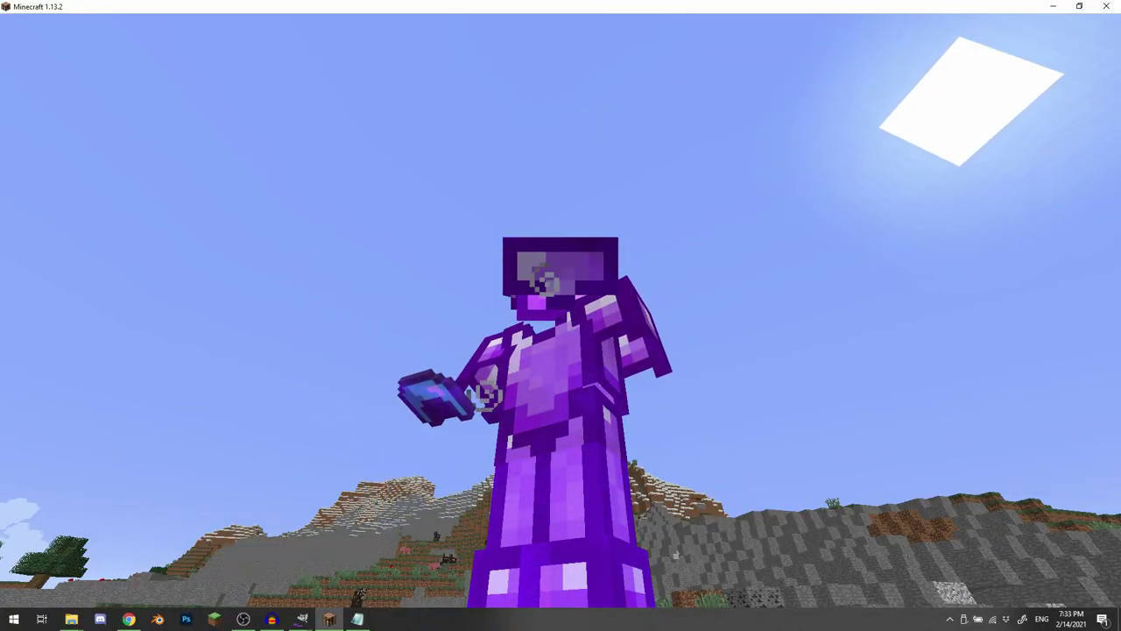
scroll(561, 310, down, 1)
scroll(561, 310, down, 2)
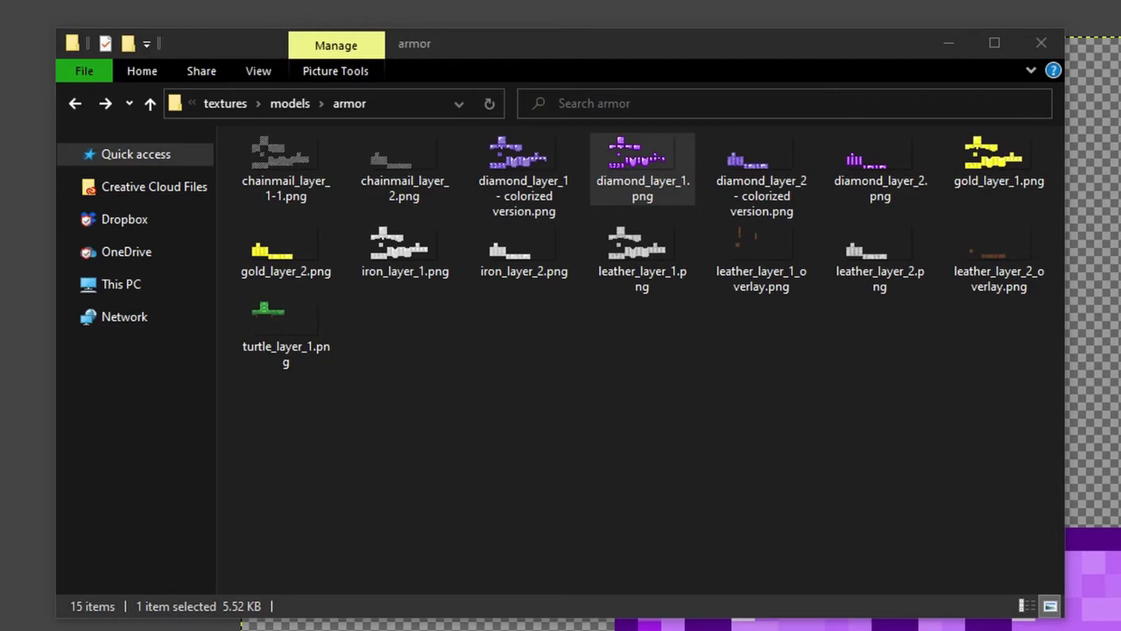
- Look over the diamond_layer_1 and diamond_layer_2 colorized version files in the armor folder
click(754, 428)
click(737, 199)
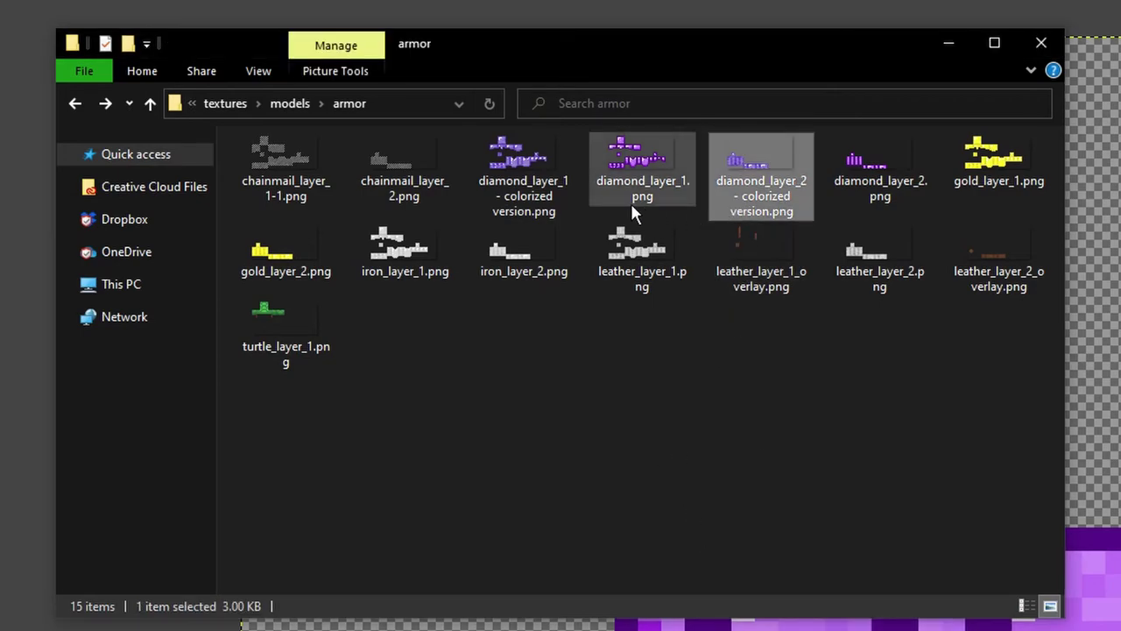
ctrl+click(561, 183)
click(660, 375)
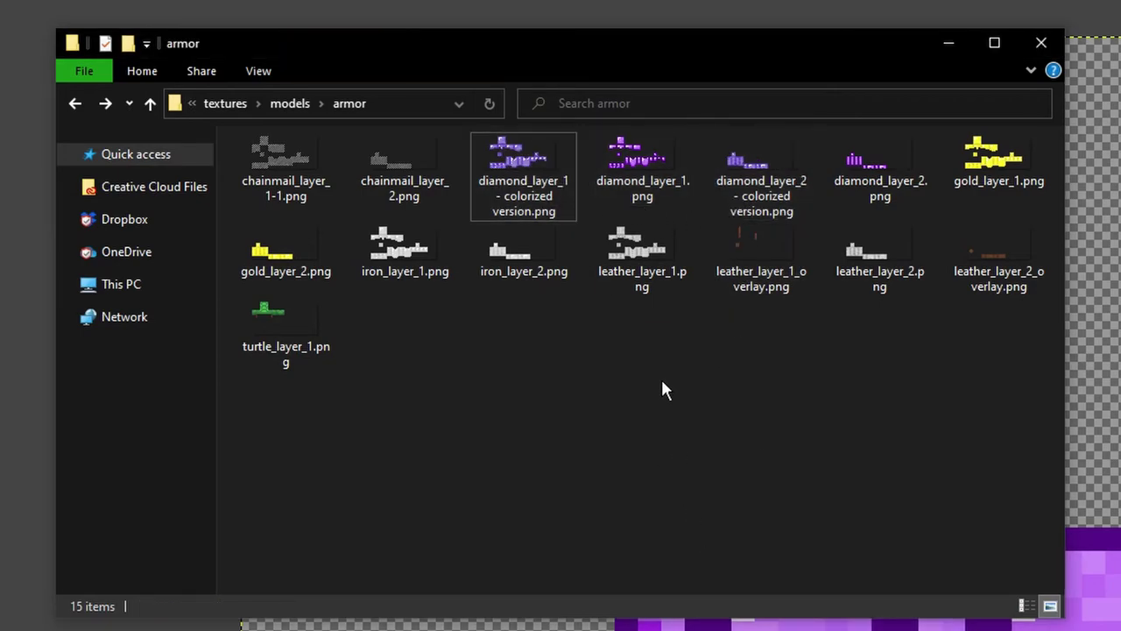
click(521, 188)
click(713, 181)
click(548, 171)
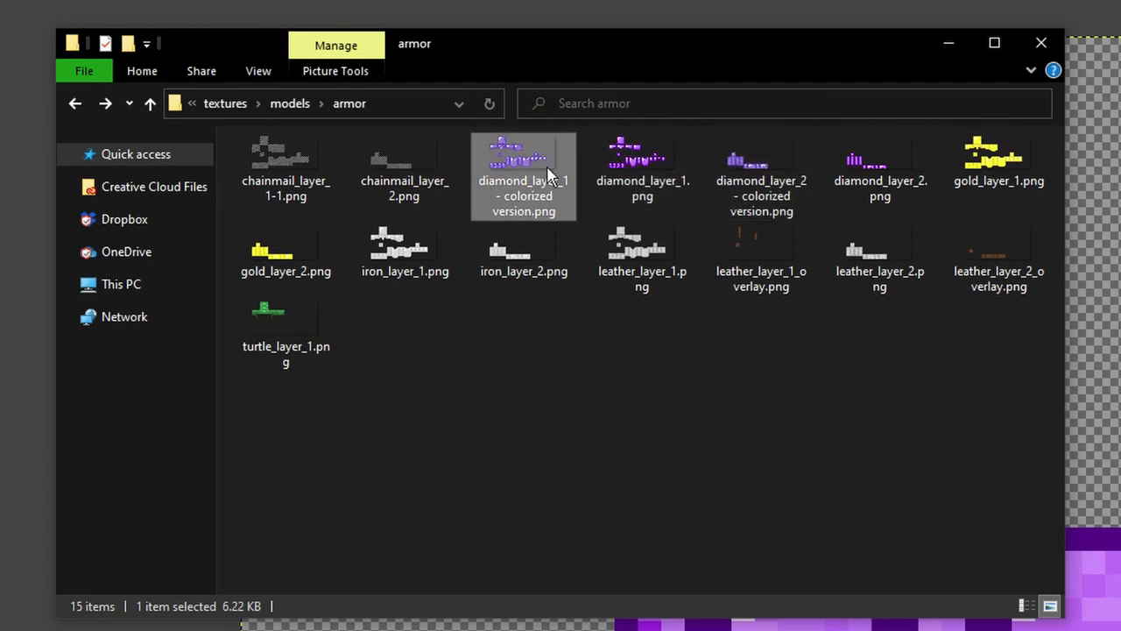
- Search the textures/item folder for "diamond" and select diamond_boots.png, diamond_chestplate.png, diamond_helmet.png and diamond_leggings.png
click(227, 103)
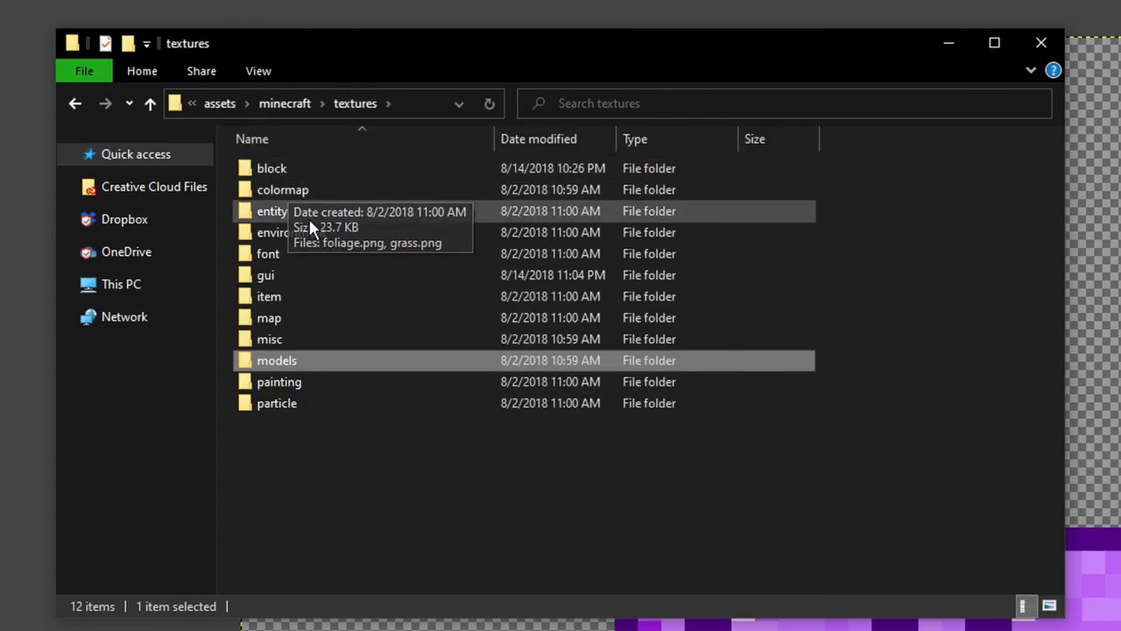
double_click(329, 296)
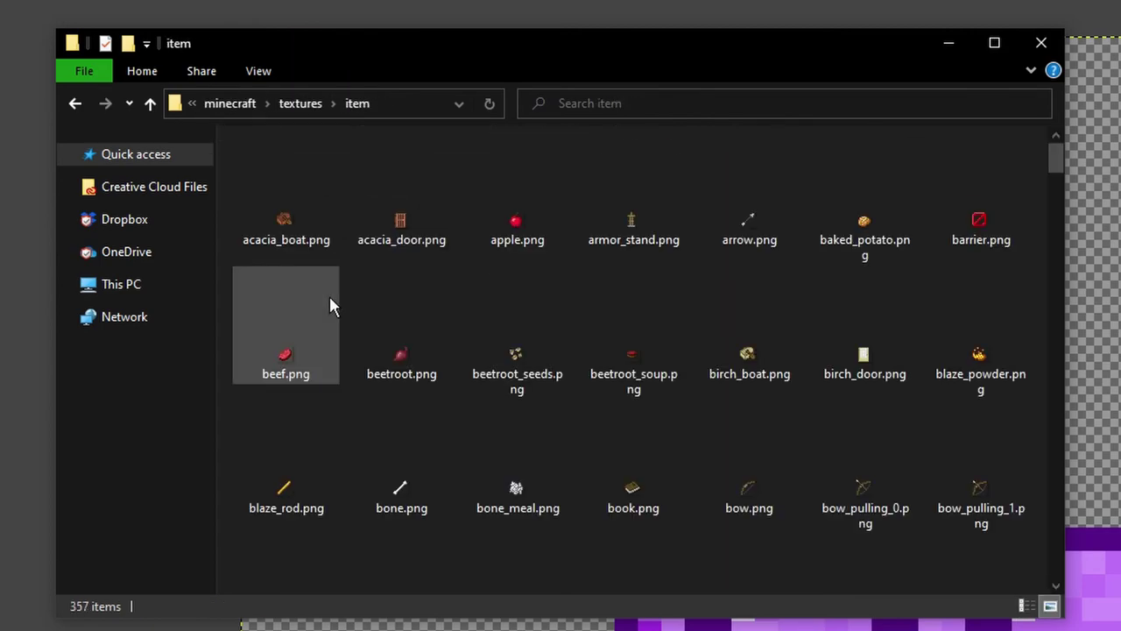
click(724, 112)
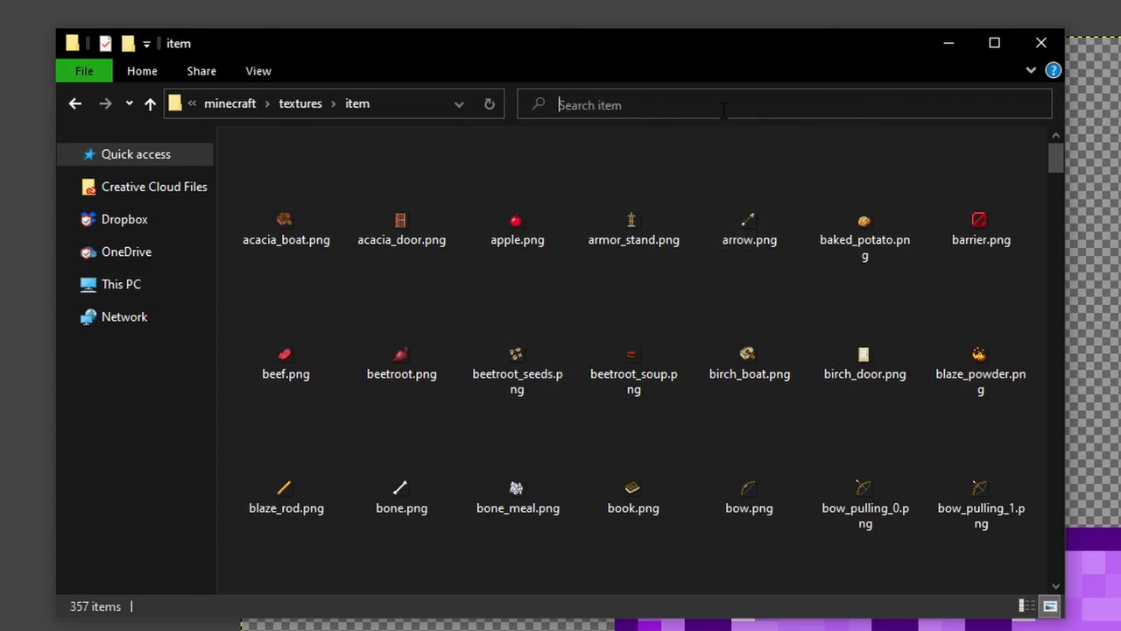
text(diamond)
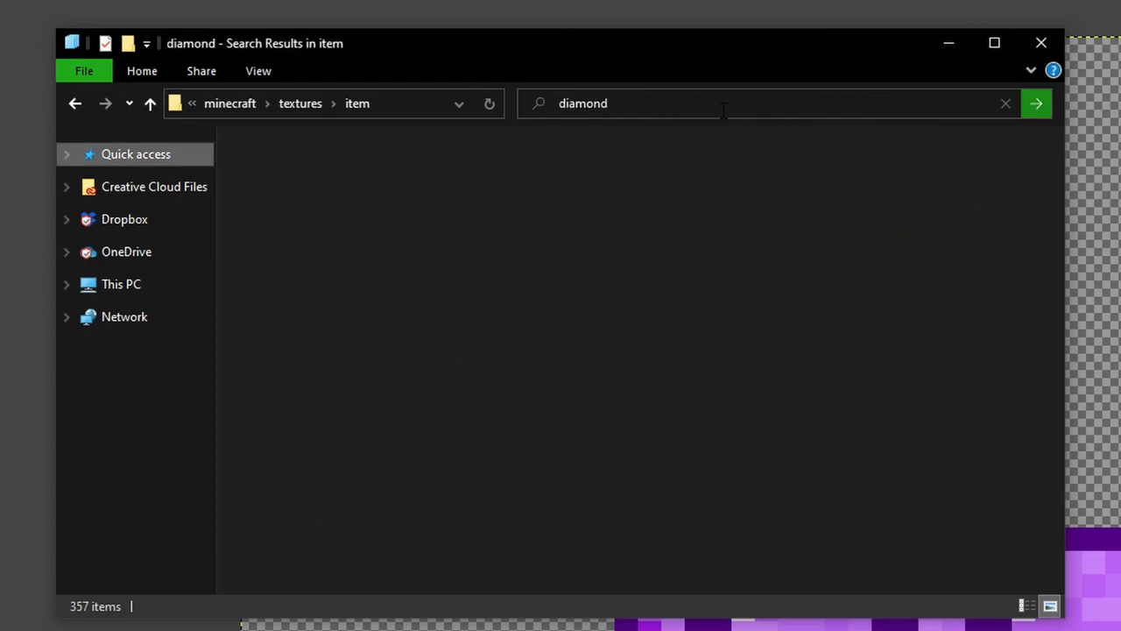
click(644, 248)
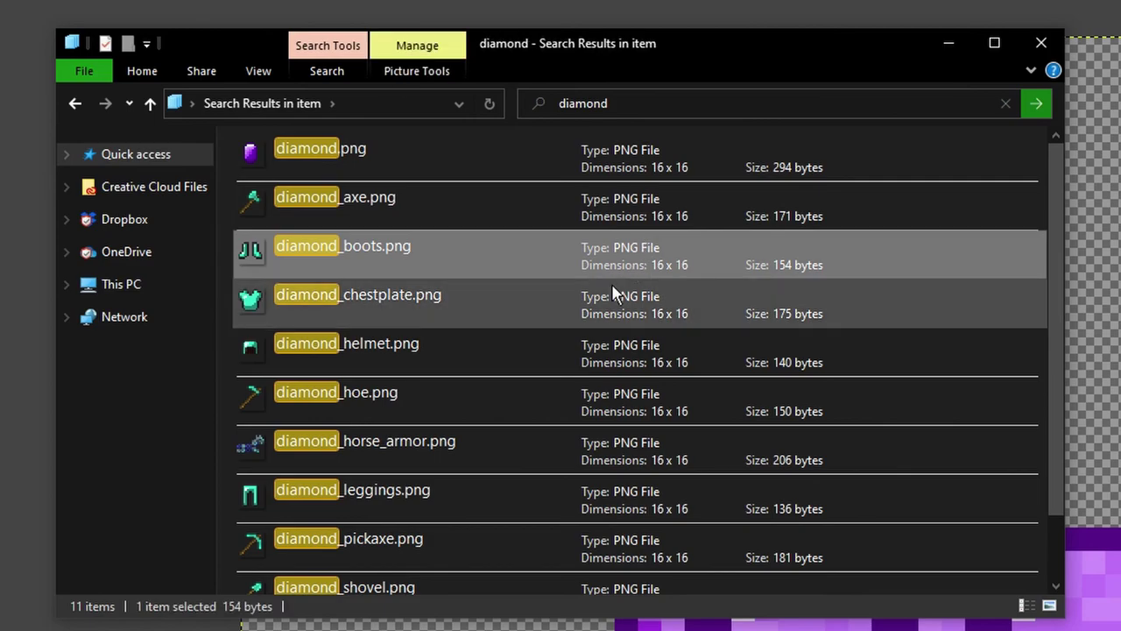
ctrl+click(617, 301)
ctrl+click(574, 355)
ctrl+click(474, 497)
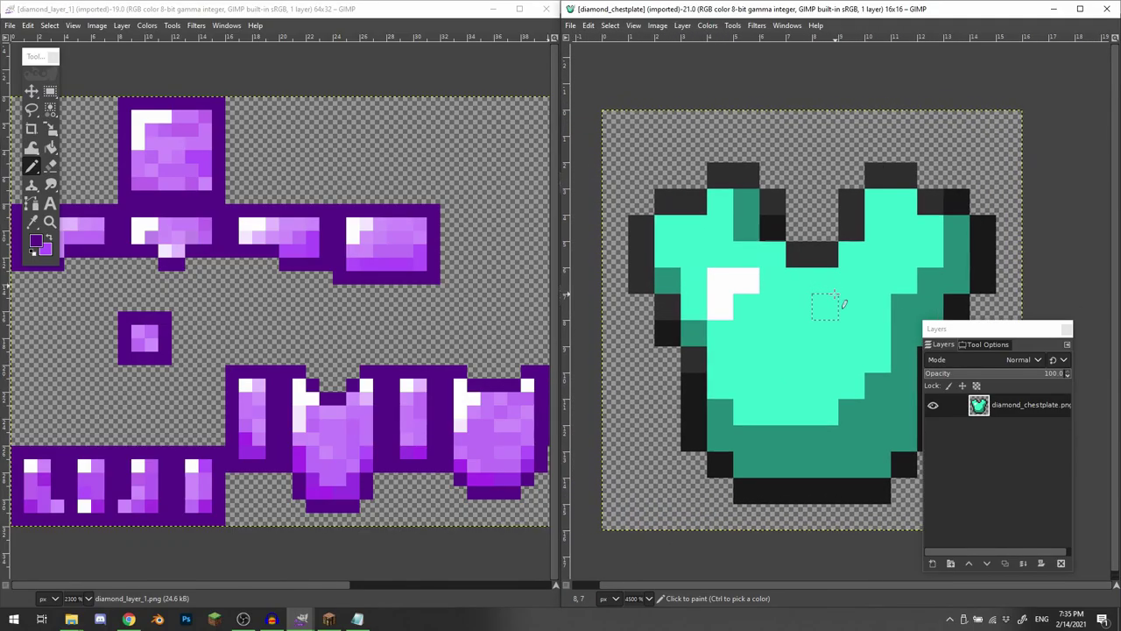
- Sample light purple from the chest piece in diamond_layer_1 and bucket-fill the turquoise body of diamond_chestplate with it
scroll(351, 250, up, 3)
scroll(324, 394, up, 2)
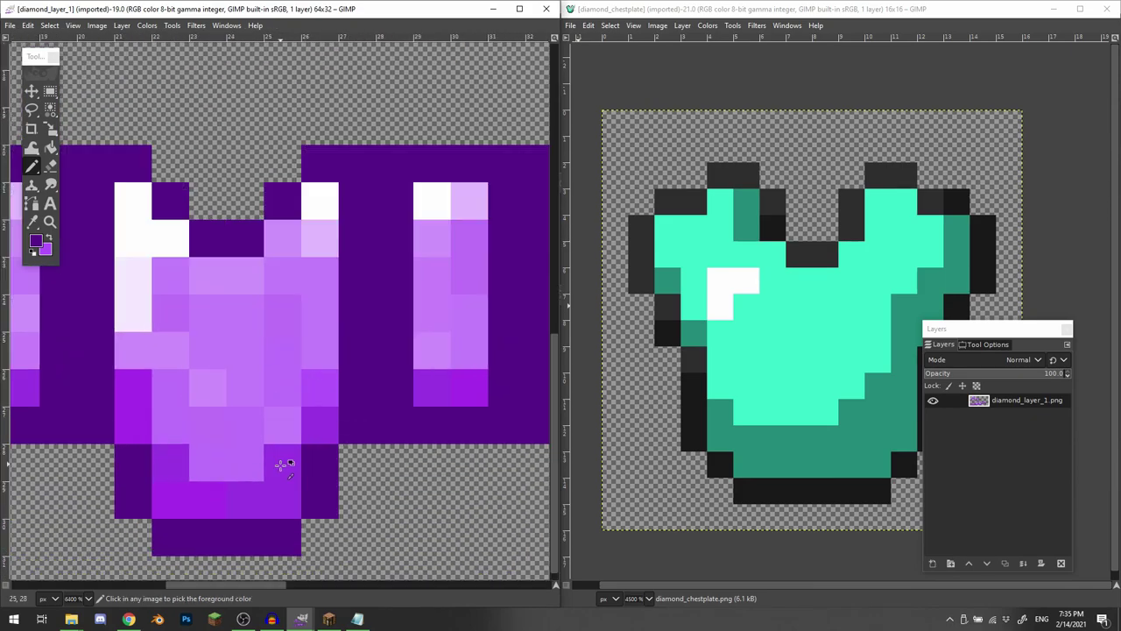
drag(315, 355, 302, 364)
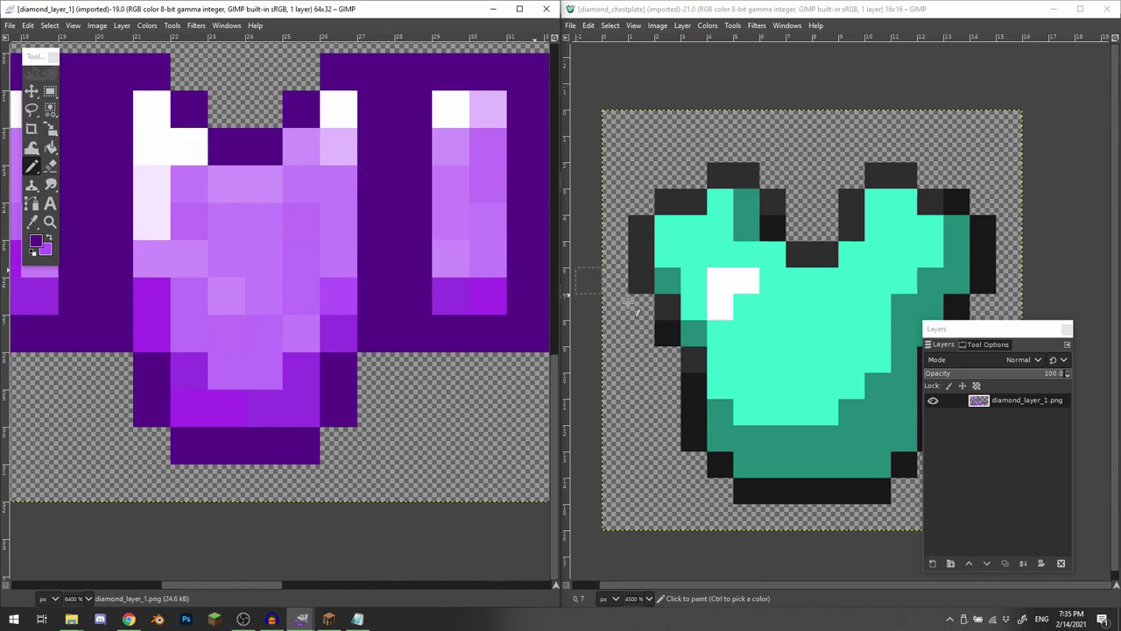
drag(746, 307, 671, 297)
scroll(856, 346, up, 3)
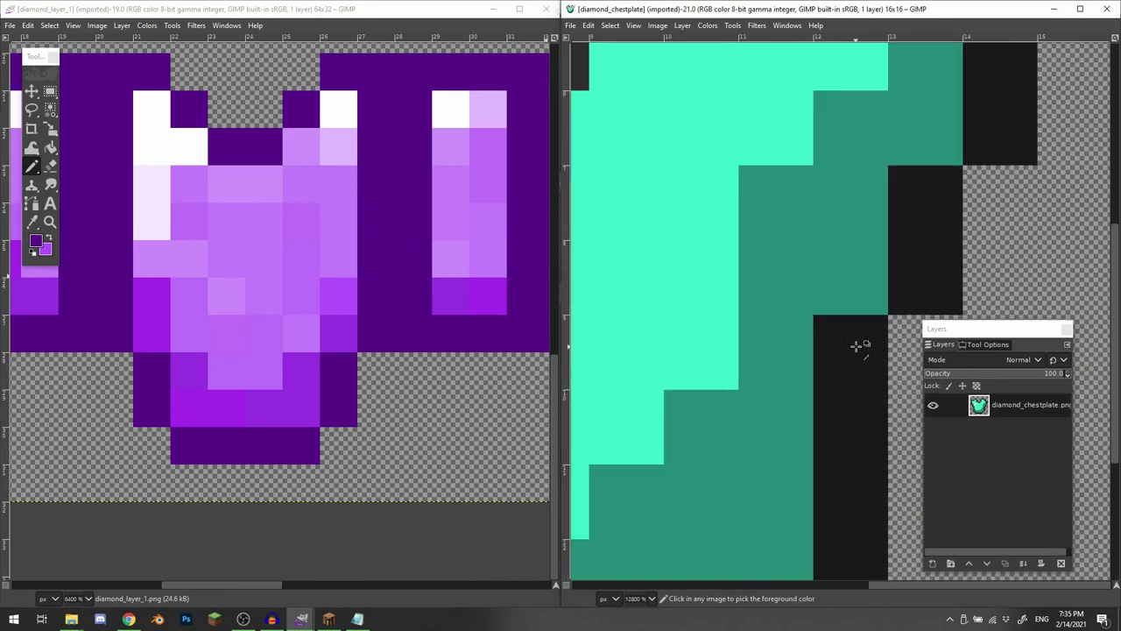
scroll(850, 350, down, 3)
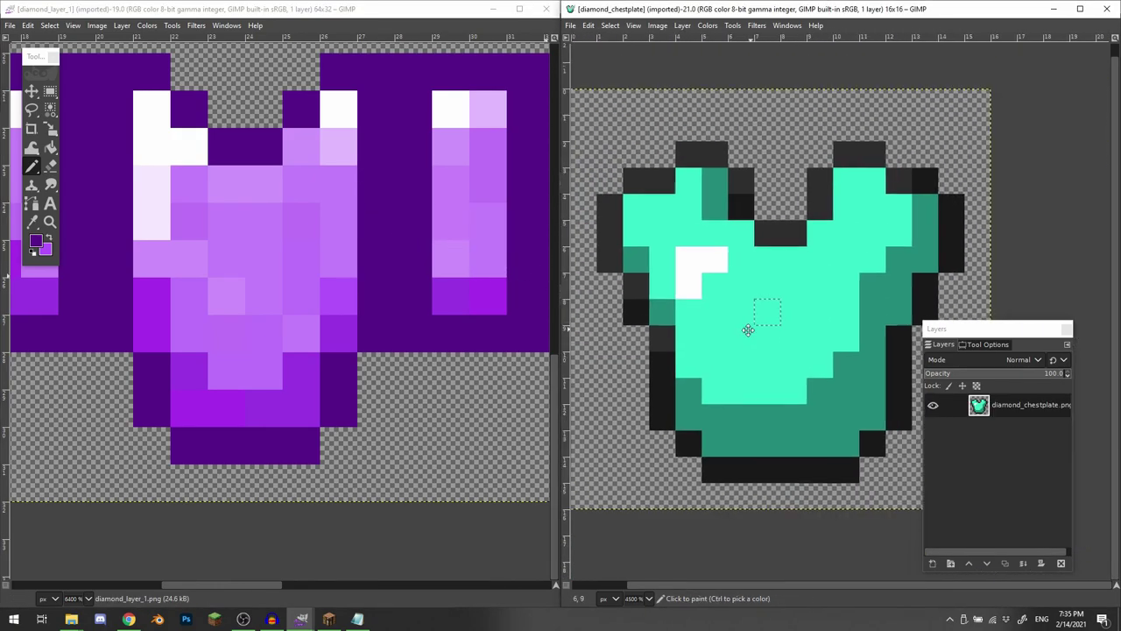
middle_click(282, 205)
ctrl+click(282, 188)
middle_click(704, 344)
key(g)
click(703, 344)
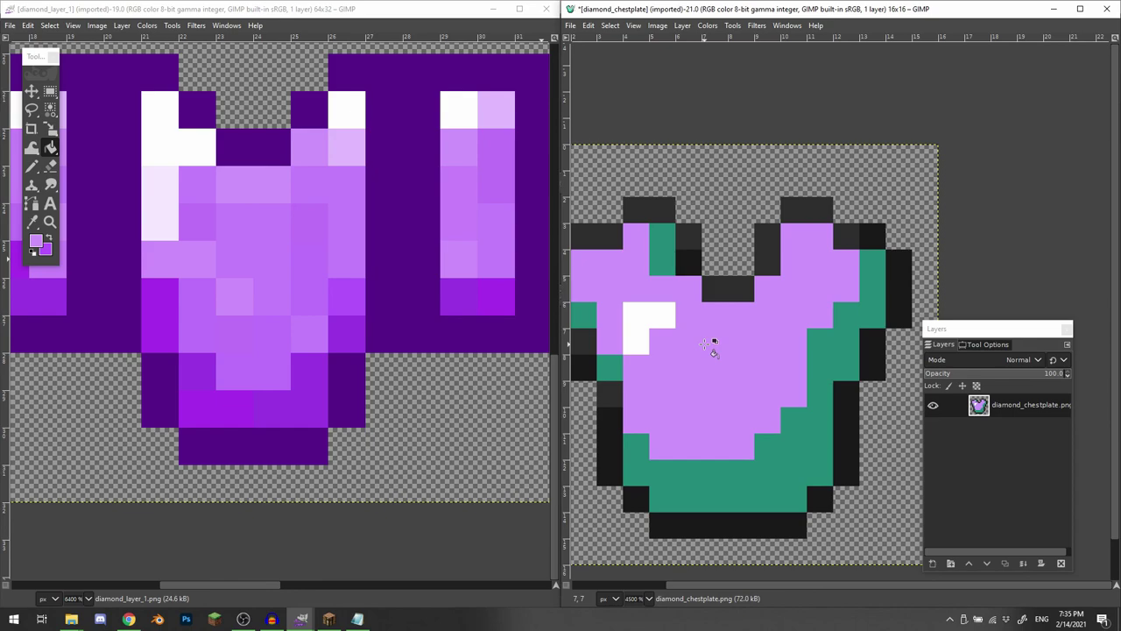
- Sample a darker purple from diamond_layer_1 and bucket-fill the dark teal shading areas of diamond_chestplate with it
key(n)
scroll(307, 311, right, 1)
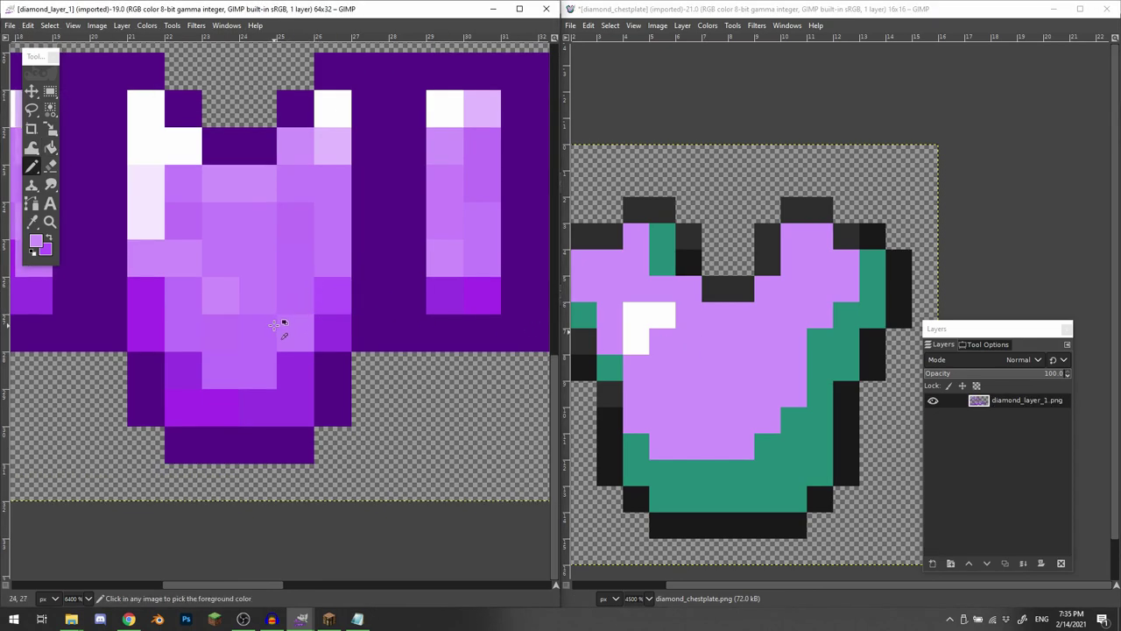
scroll(355, 321, right, 4)
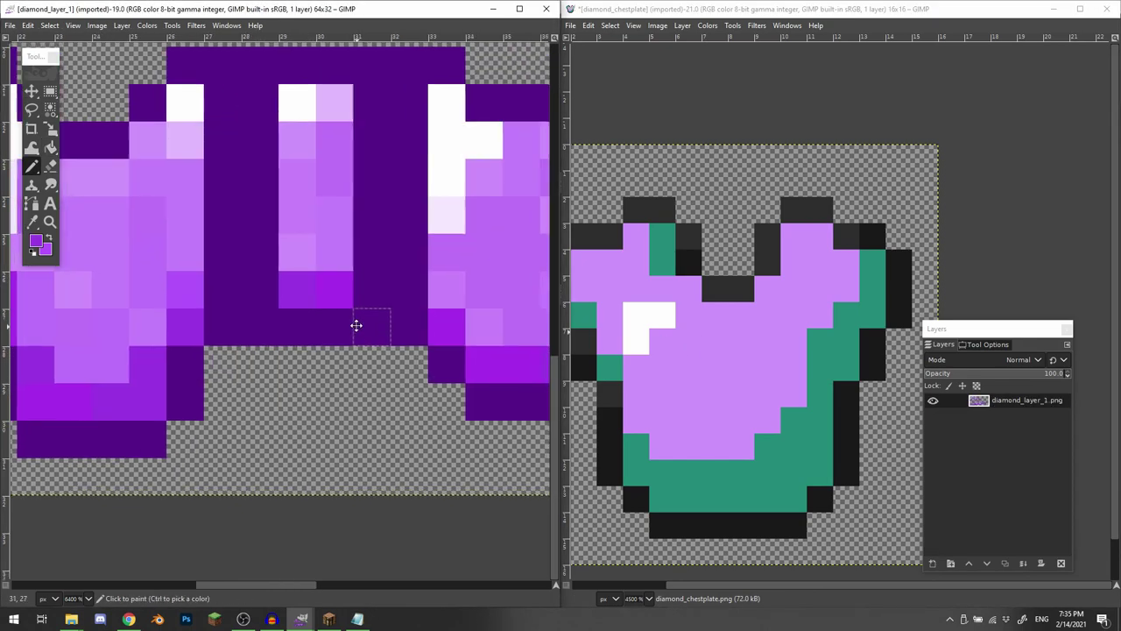
key(shift+b)
click(813, 446)
click(659, 263)
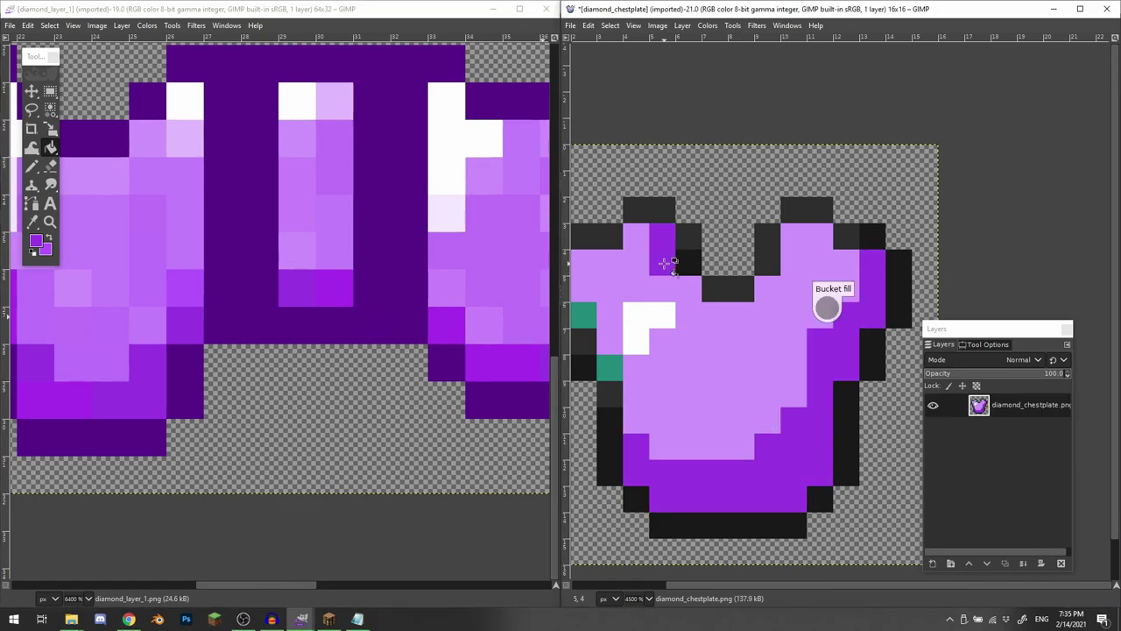
click(613, 368)
scroll(749, 368, down, 3)
scroll(796, 324, up, 2)
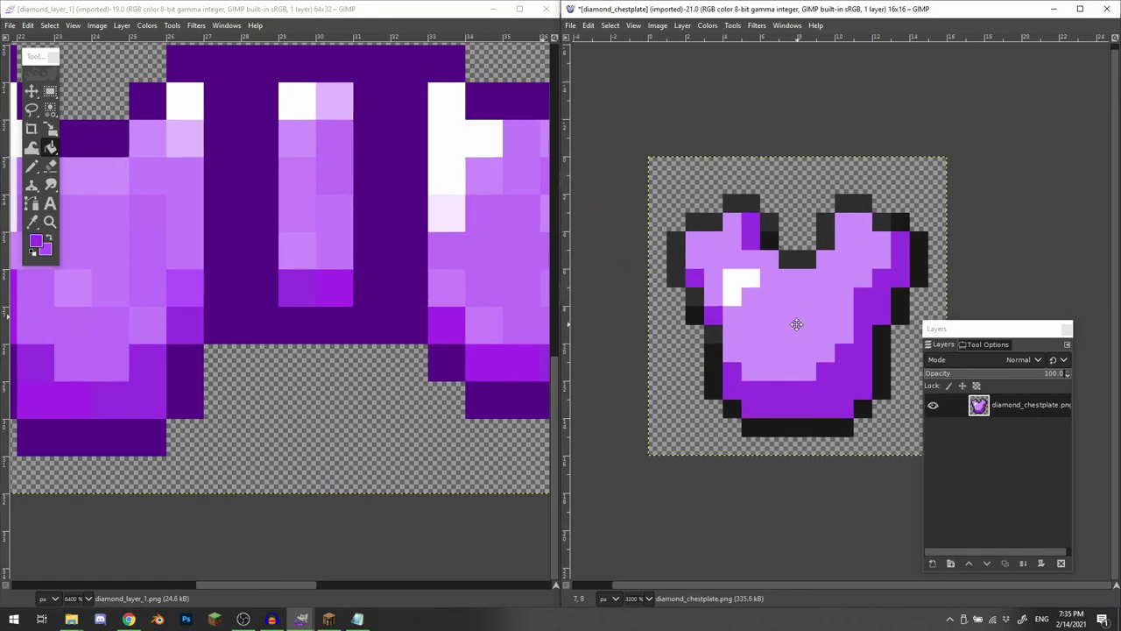
drag(796, 324, 764, 338)
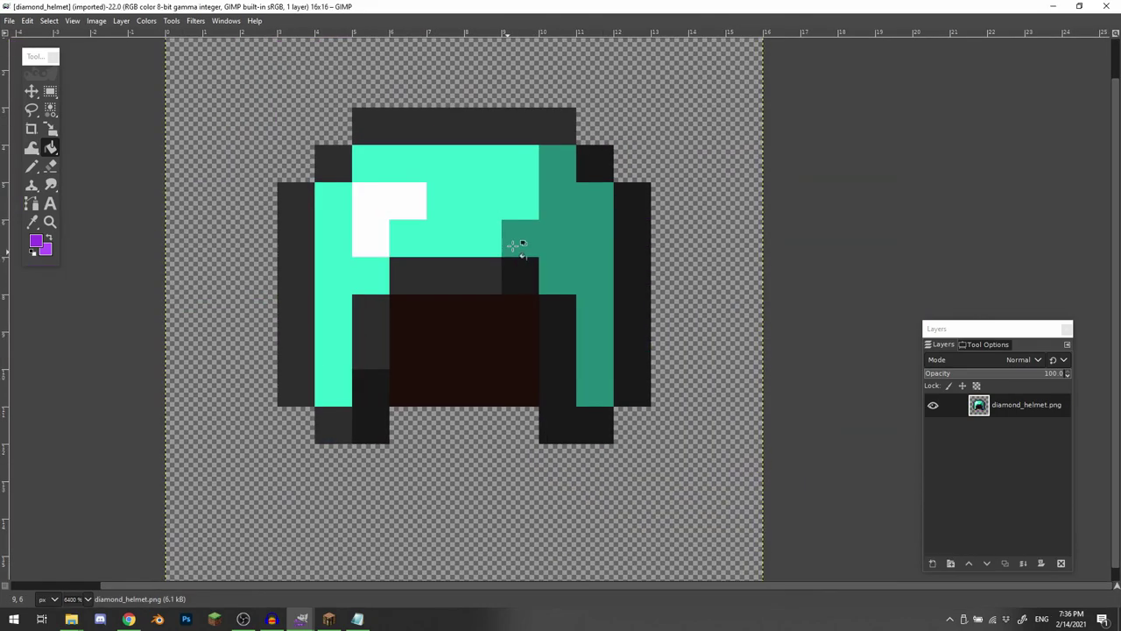
- Bucket-fill the diamond_helmet's dark teal shading with the darker purple and its turquoise areas with the brighter purple
click(576, 230)
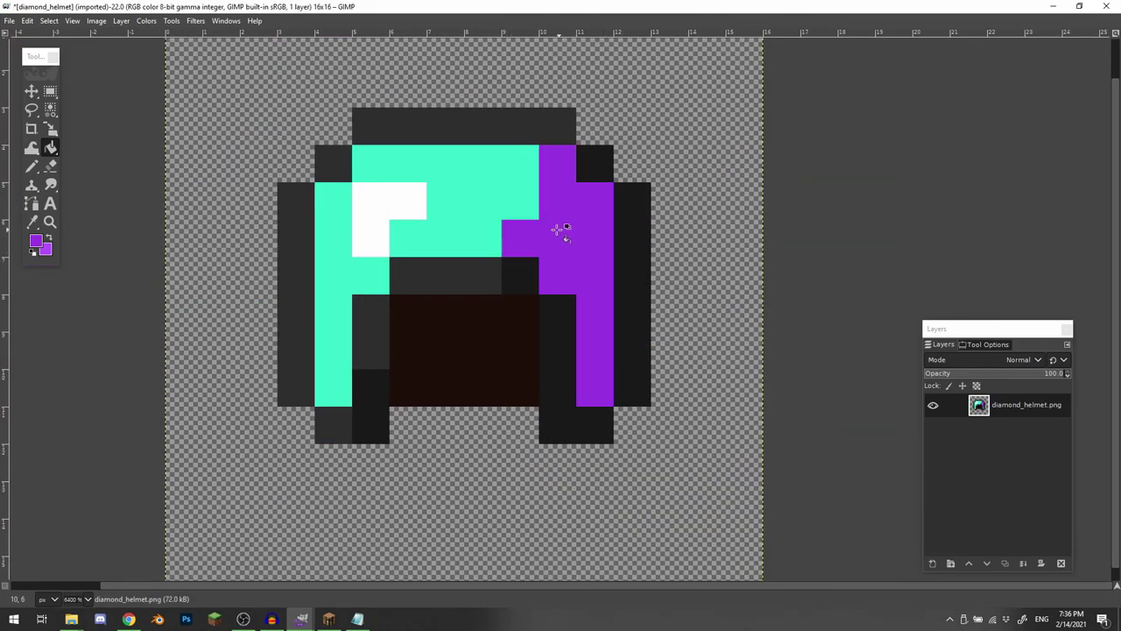
click(474, 196)
click(369, 290)
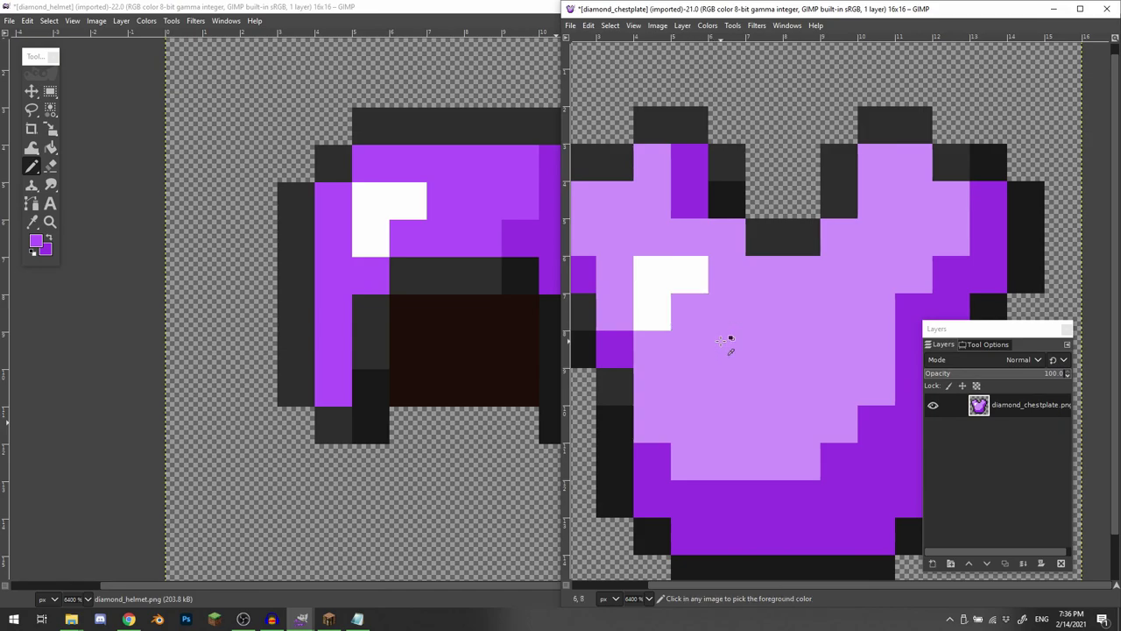
- Sample the light purple from diamond_chestplate and refill the helmet's front and side light areas with it
ctrl+click(720, 340)
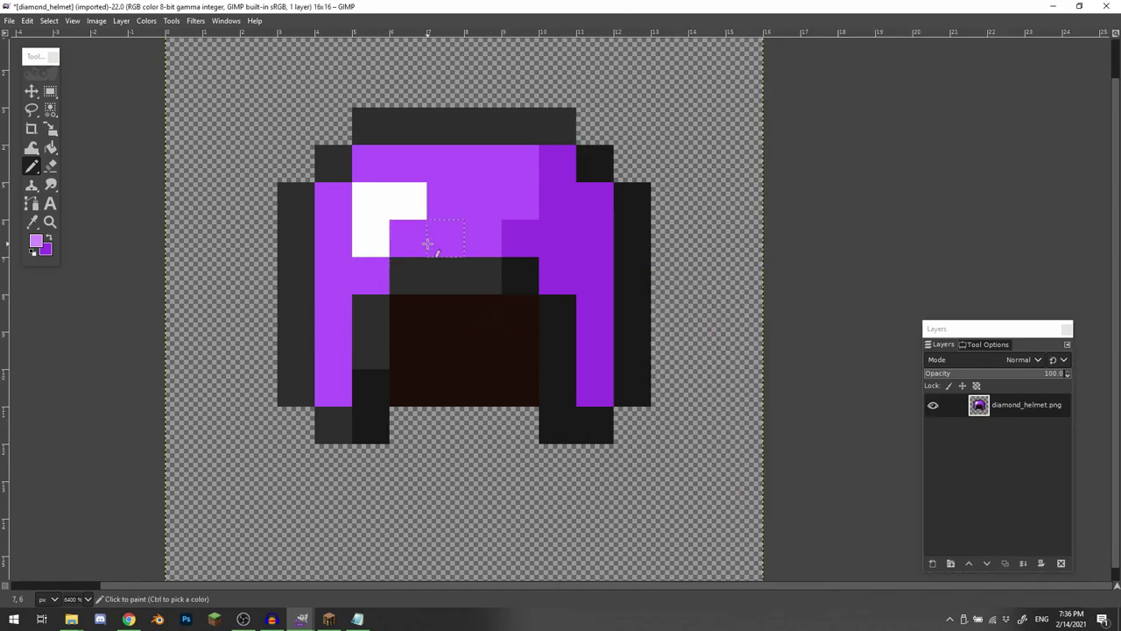
key(shift+b)
click(457, 215)
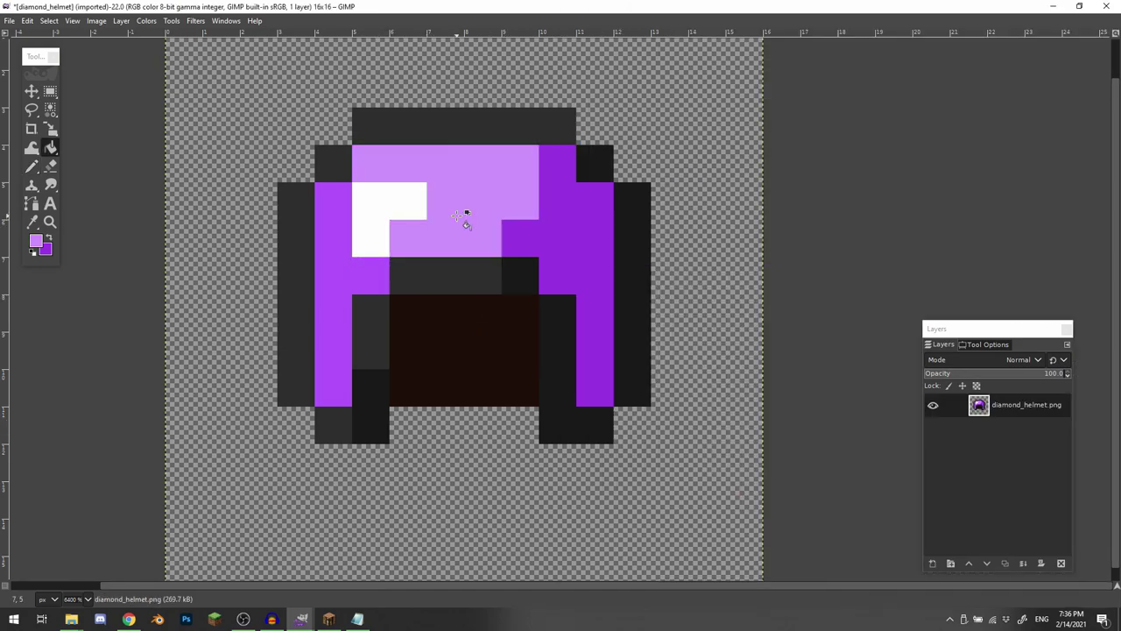
click(385, 284)
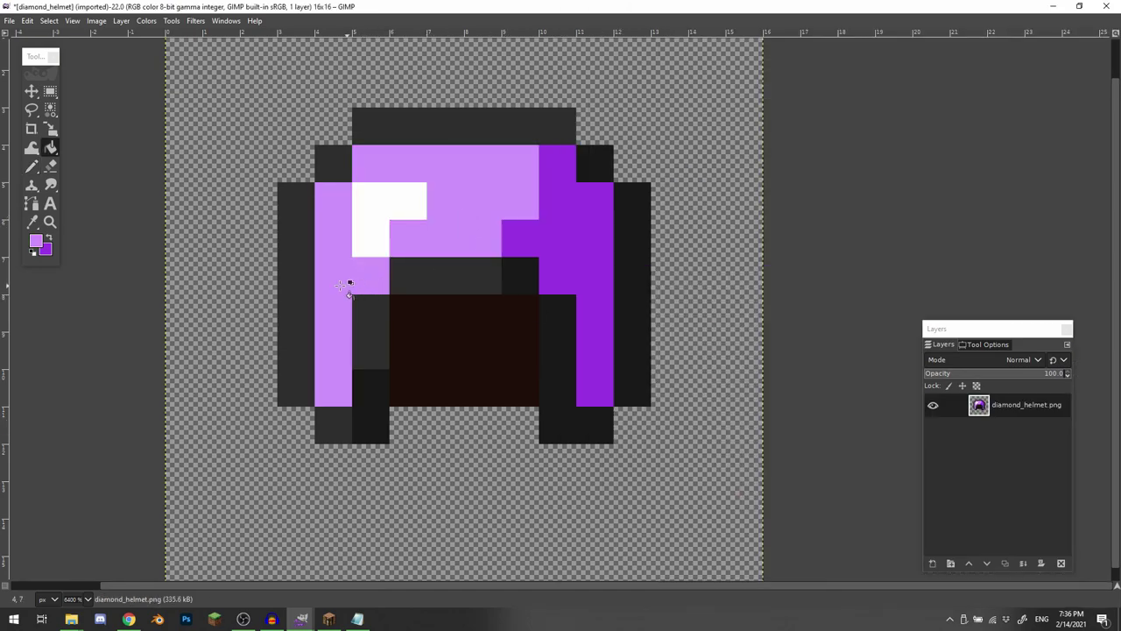
click(50, 239)
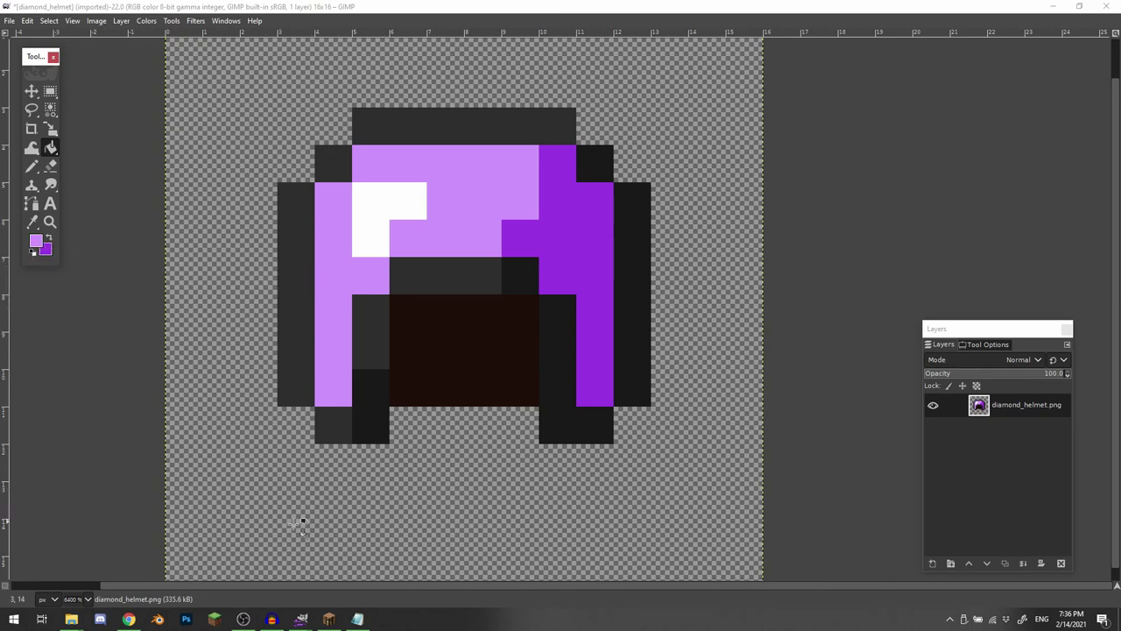
- Switch to the diamond_boots image and bucket-fill the turquoise areas of both boots with light purple
mouse_move(300, 624)
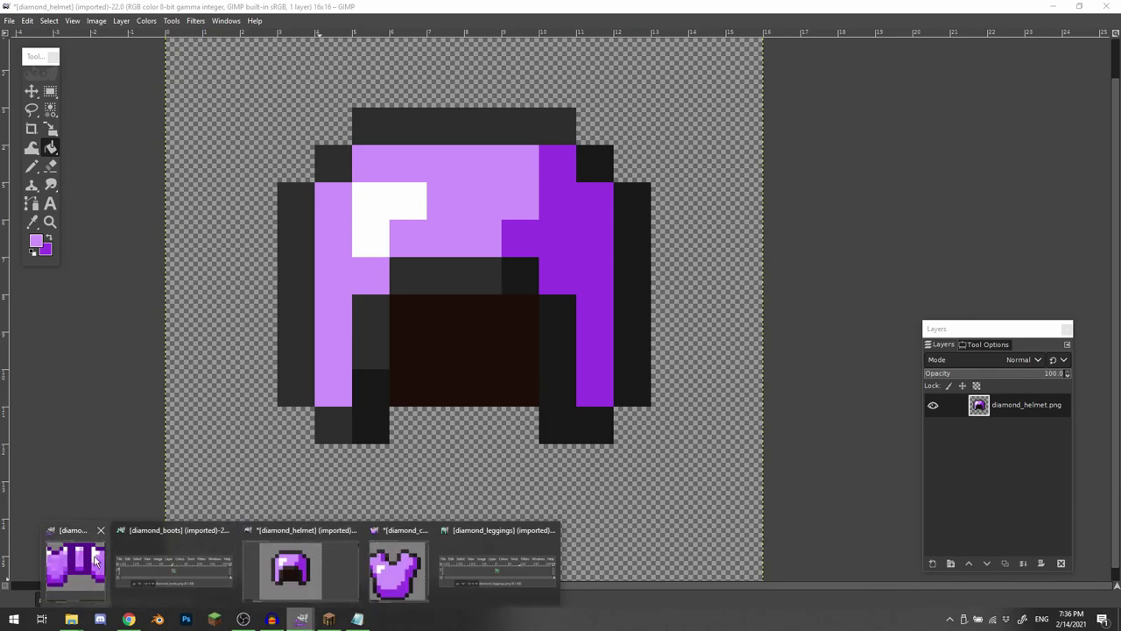
click(96, 563)
click(578, 280)
click(569, 179)
click(355, 277)
click(351, 180)
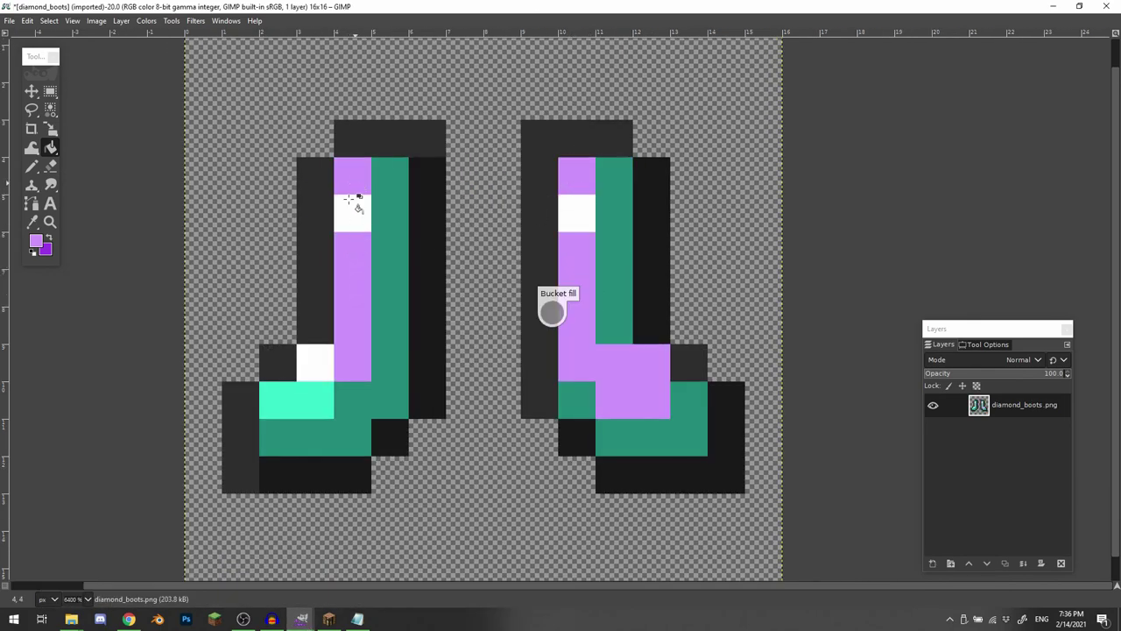
click(312, 399)
- Swap to the darker purple and bucket-fill the dark teal shading on both boots
key(x)
click(388, 354)
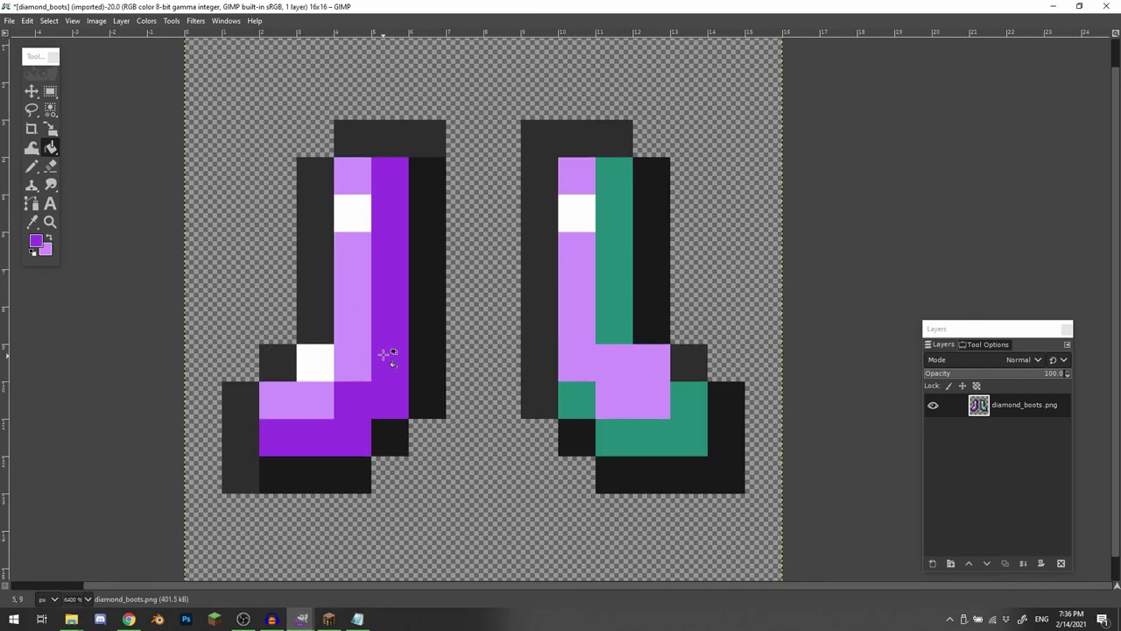
click(609, 272)
click(574, 398)
click(640, 449)
- Switch to the diamond_leggings image and fill its dark teal shading with darker purple and its turquoise areas with light purple
key(alt+Tab)
click(588, 266)
click(537, 281)
key(x)
click(535, 225)
scroll(438, 293, down, 2)
scroll(438, 293, right, 2)
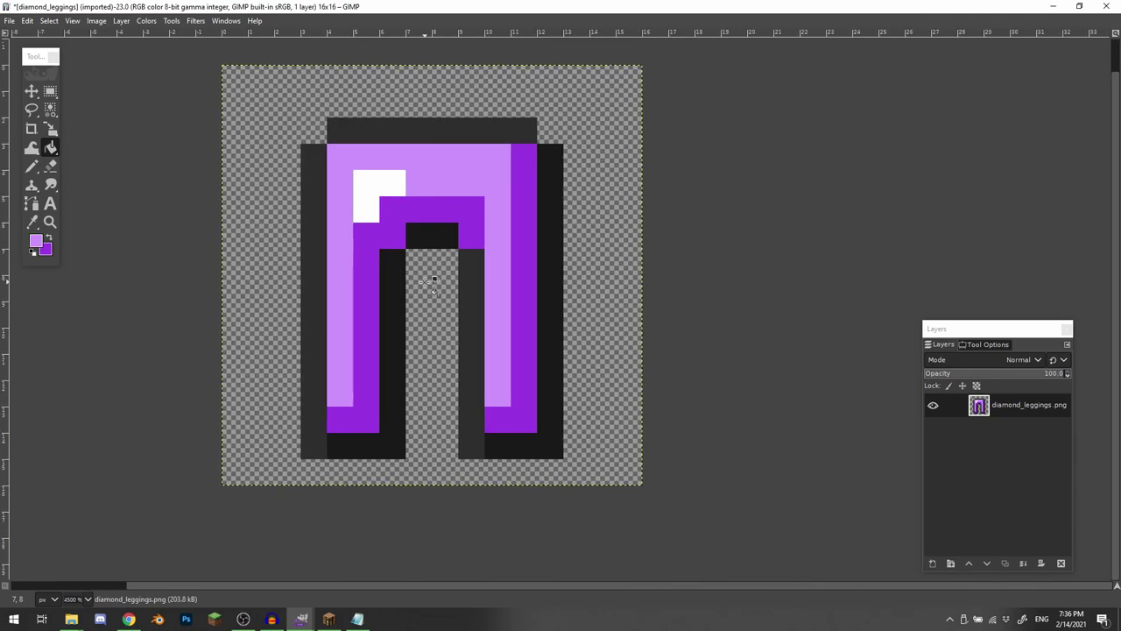
scroll(438, 298, up, 2)
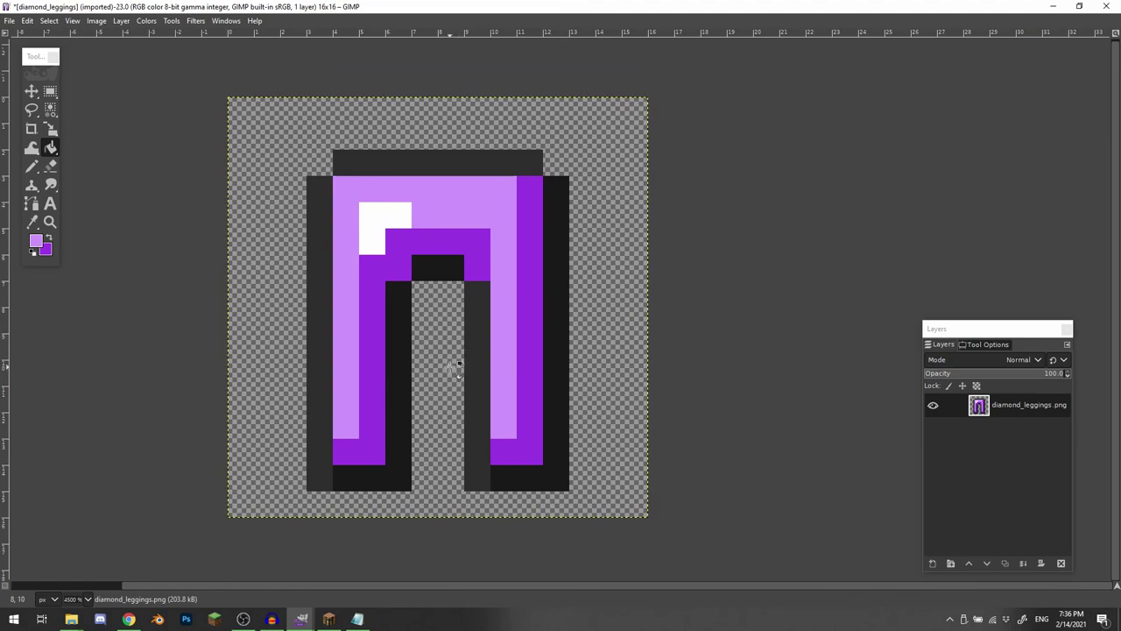
- Pencil the two empty top corner pixels of the leggings' outline with the neighbouring outline shades
scroll(455, 324, left, 1)
scroll(473, 307, up, 1)
key(n)
scroll(594, 219, up, 2)
scroll(583, 226, right, 1)
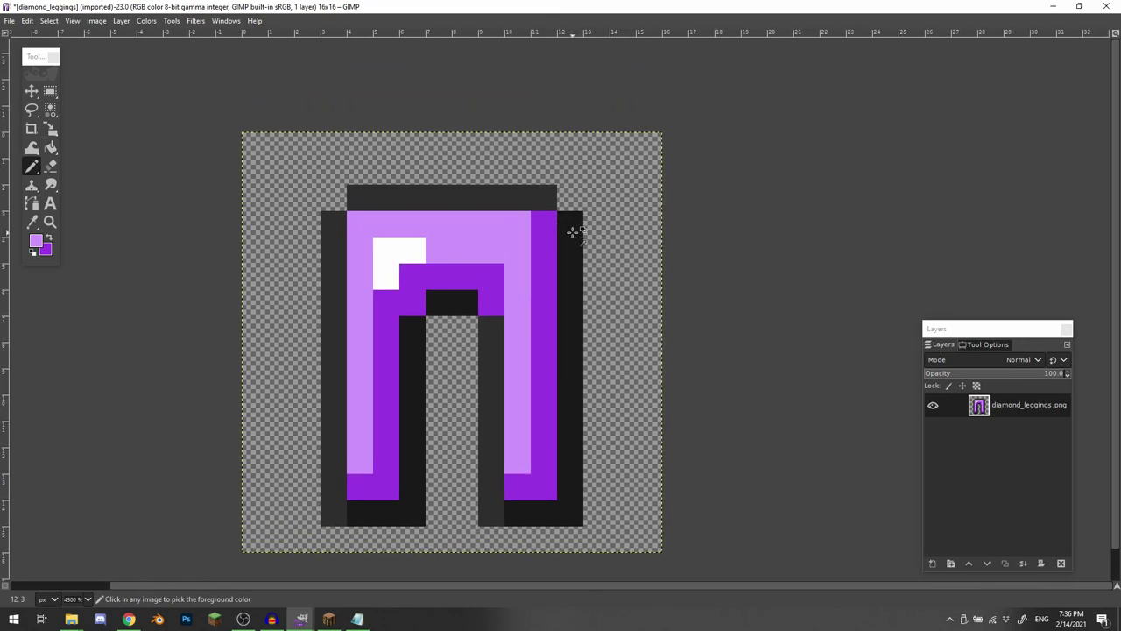
click(571, 205)
click(334, 202)
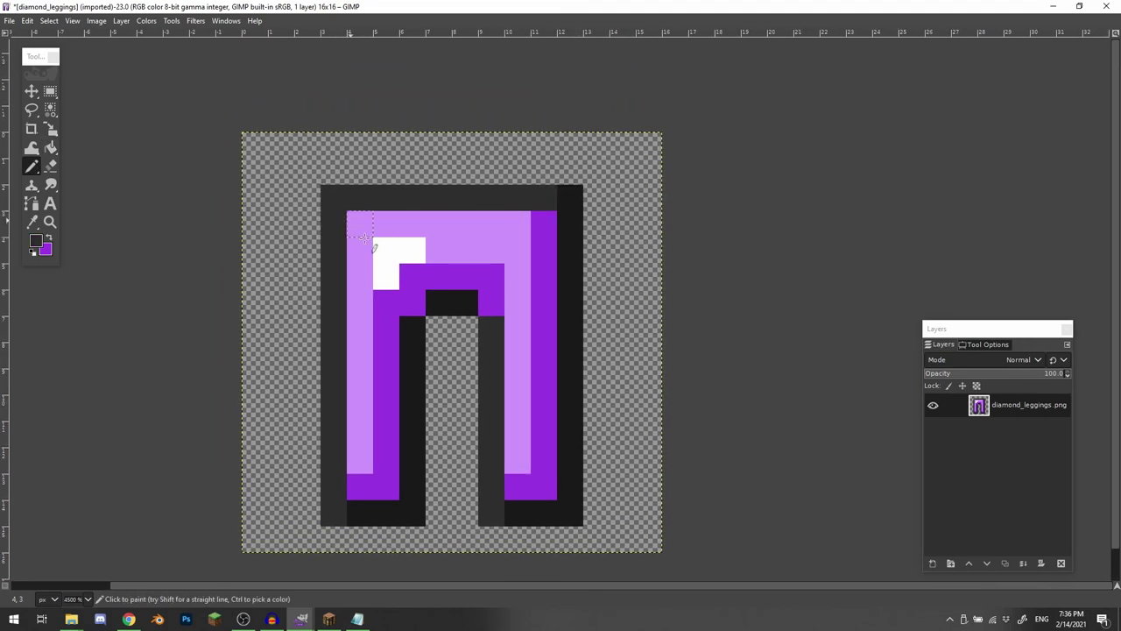
- Extend the dark outline into the leggings' inner crotch corners with sampled outline shades using the Pencil tool
key(ctrl)
click(415, 305)
ctrl+click(493, 329)
click(488, 304)
mouse_move(437, 383)
mouse_down()
mouse_move(506, 347)
mouse_move(486, 349)
mouse_up()
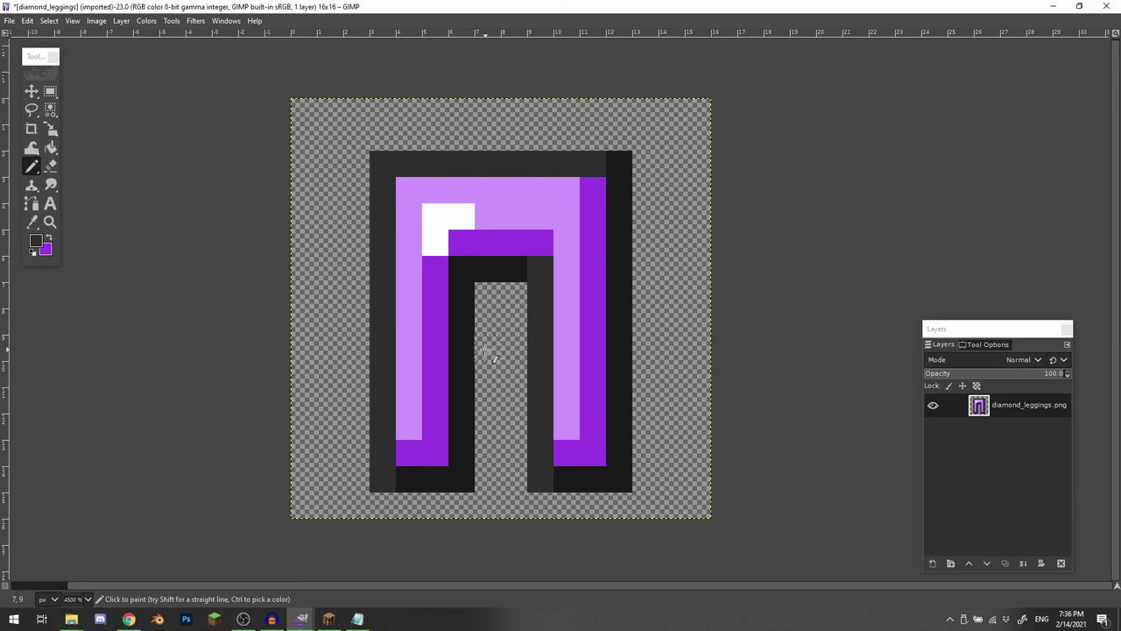
- Select and delete the bottom corner pixels of the dark outline on both legs of the leggings
key(r)
drag(377, 500, 393, 473)
key(Delete)
drag(481, 498, 457, 474)
key(Delete)
key(plus)
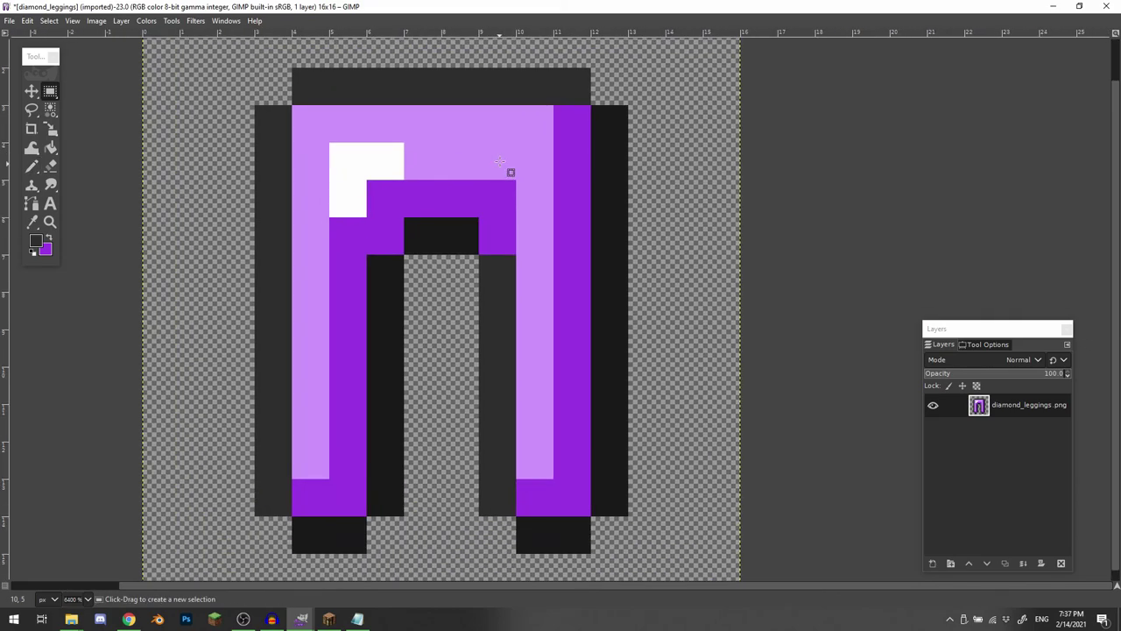
- Round the leggings' upper outline by moving the end pixels of its top edge down one pixel and deleting the outer side pixels
drag(563, 73, 578, 118)
key(ctrl+x)
key(ctrl+v)
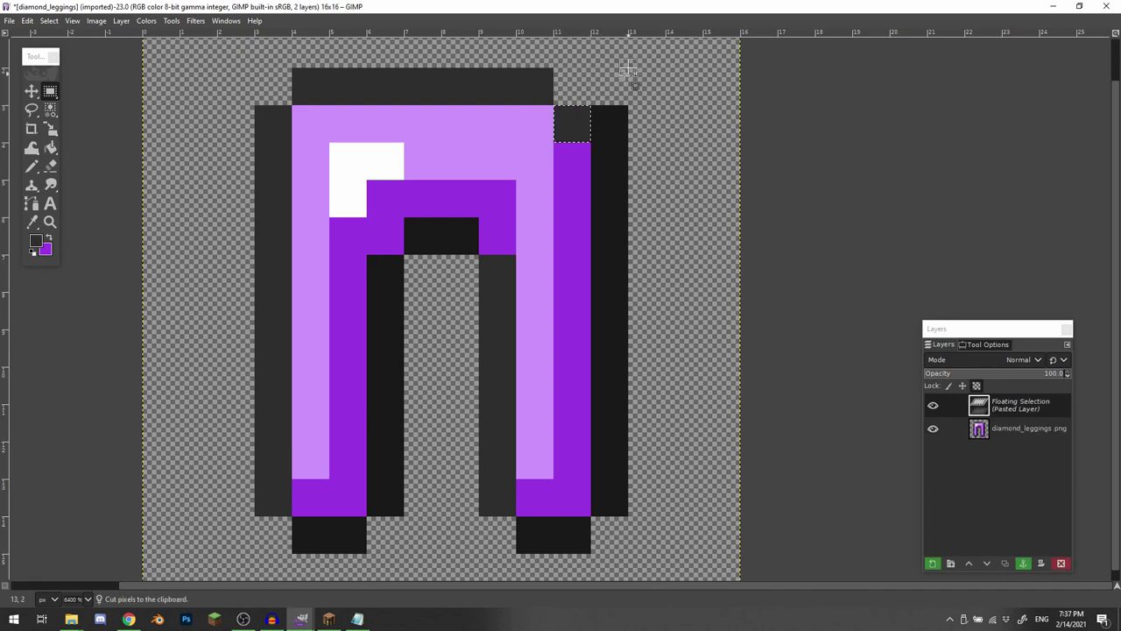
click(612, 122)
key(Delete)
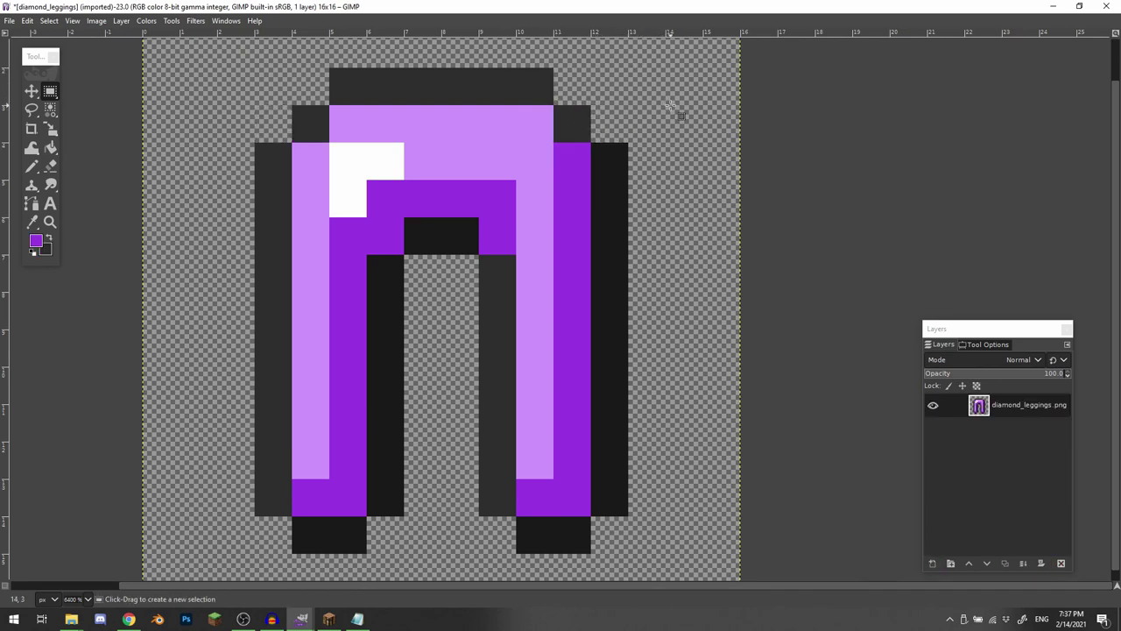
- Examine the reshaped leggings silhouette at a smaller scale
key(minus)
key(minus)
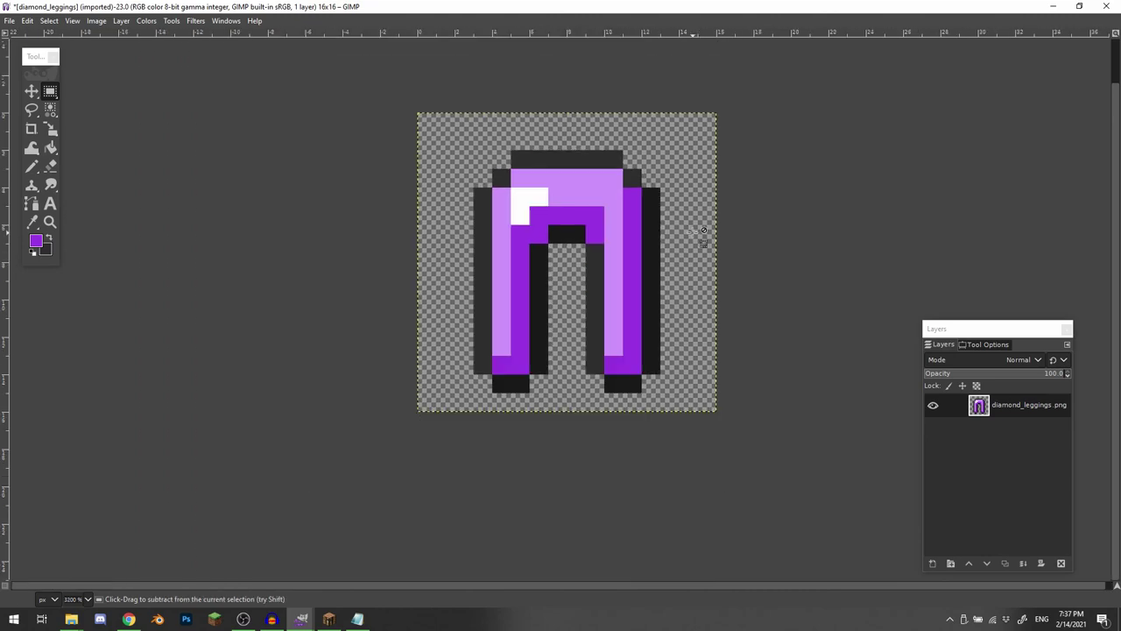
drag(681, 271, 517, 332)
scroll(498, 338, down, 2)
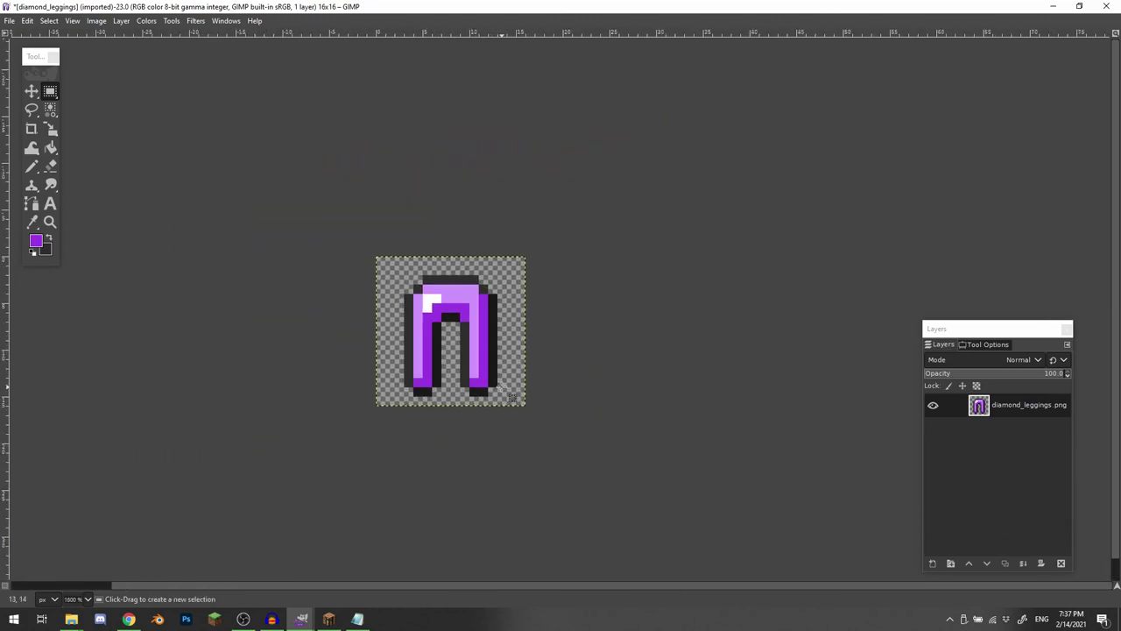
drag(488, 380, 502, 337)
scroll(502, 335, up, 1)
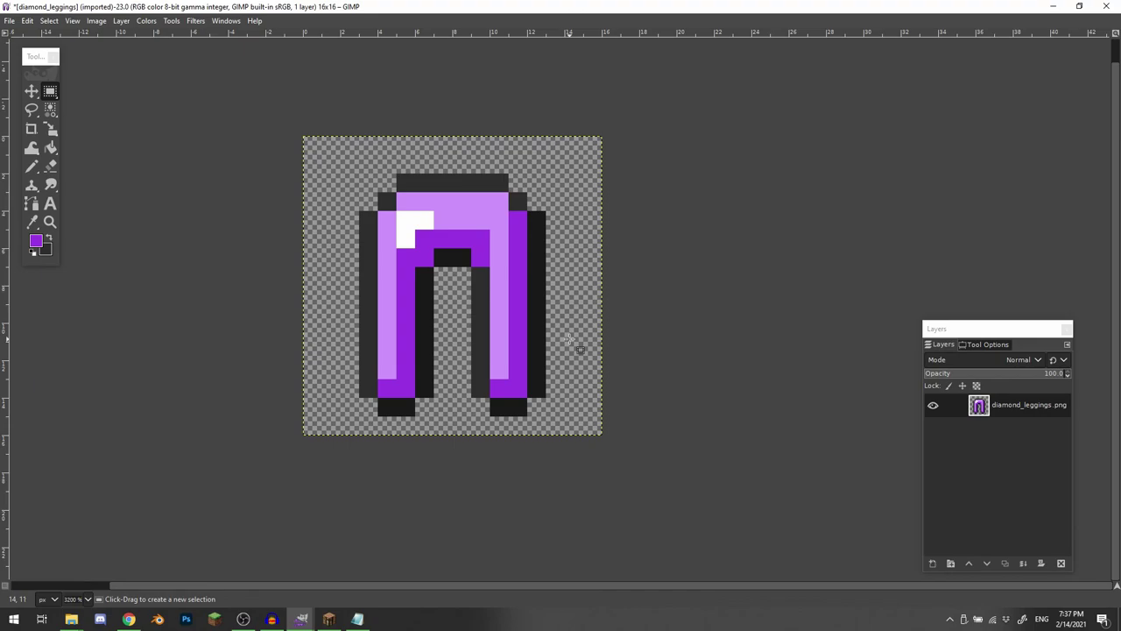
scroll(570, 337, up, 1)
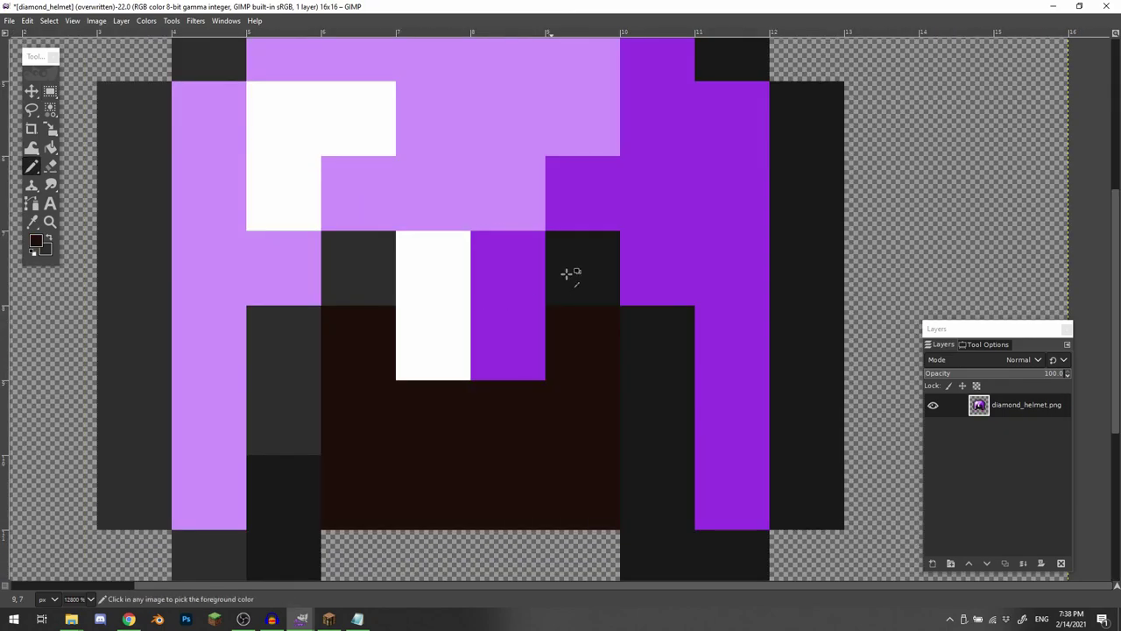
- Pencil the lower two pixels of the helmet's nose guard in the sampled outline grey, and clear the selection in the diamond_boots image
ctrl+click(368, 268)
drag(433, 344, 520, 358)
scroll(514, 400, down, 1)
scroll(442, 352, down, 1)
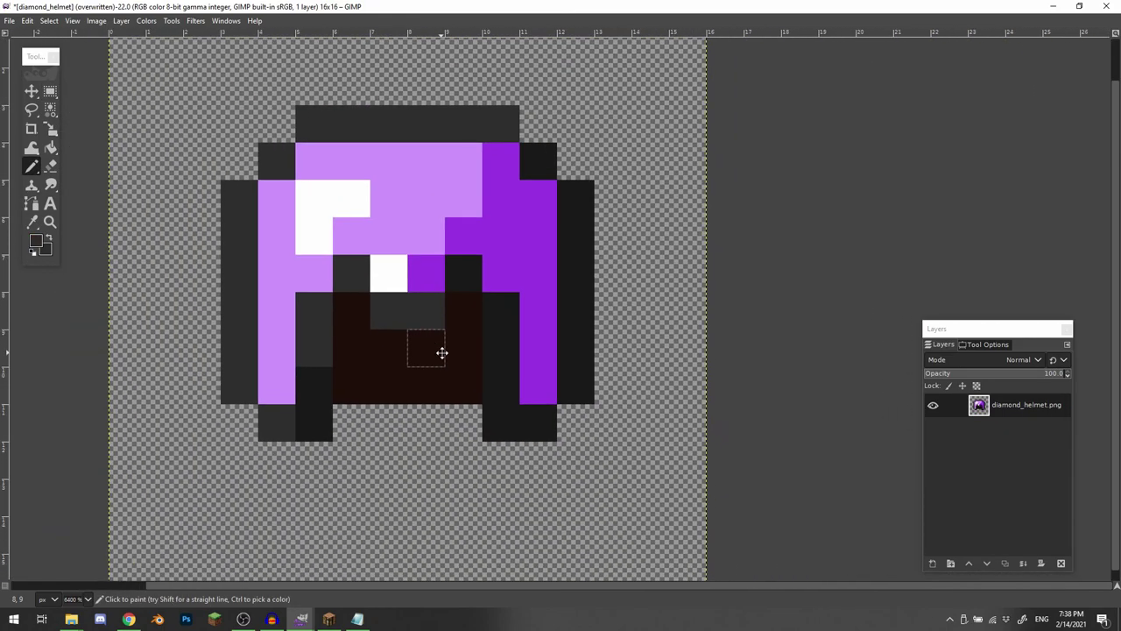
scroll(442, 352, down, 1)
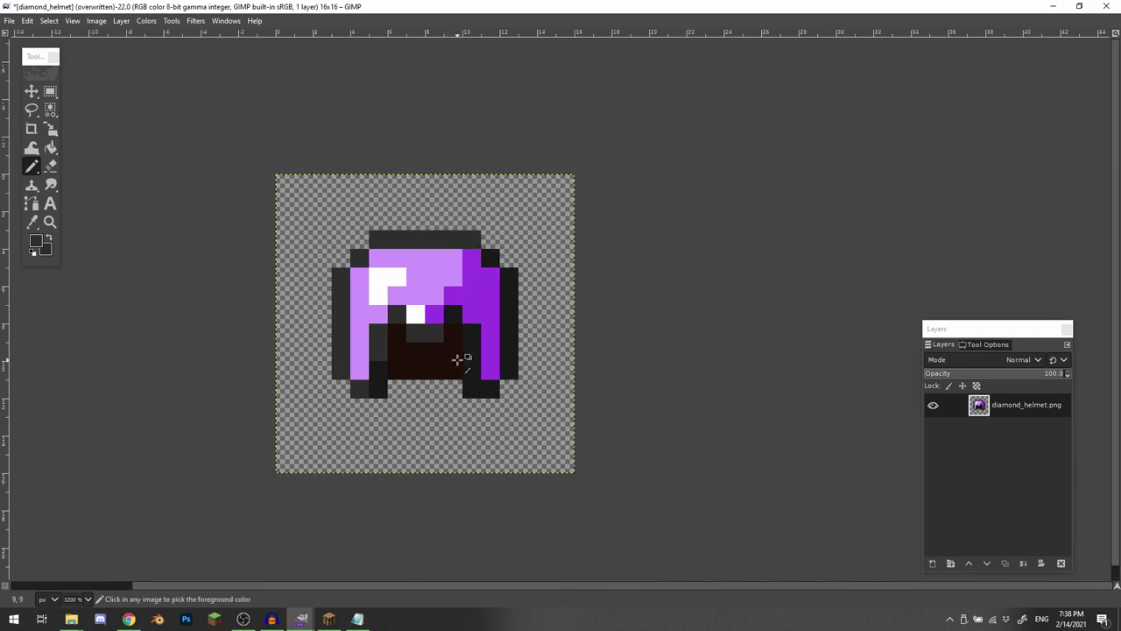
scroll(447, 402, up, 2)
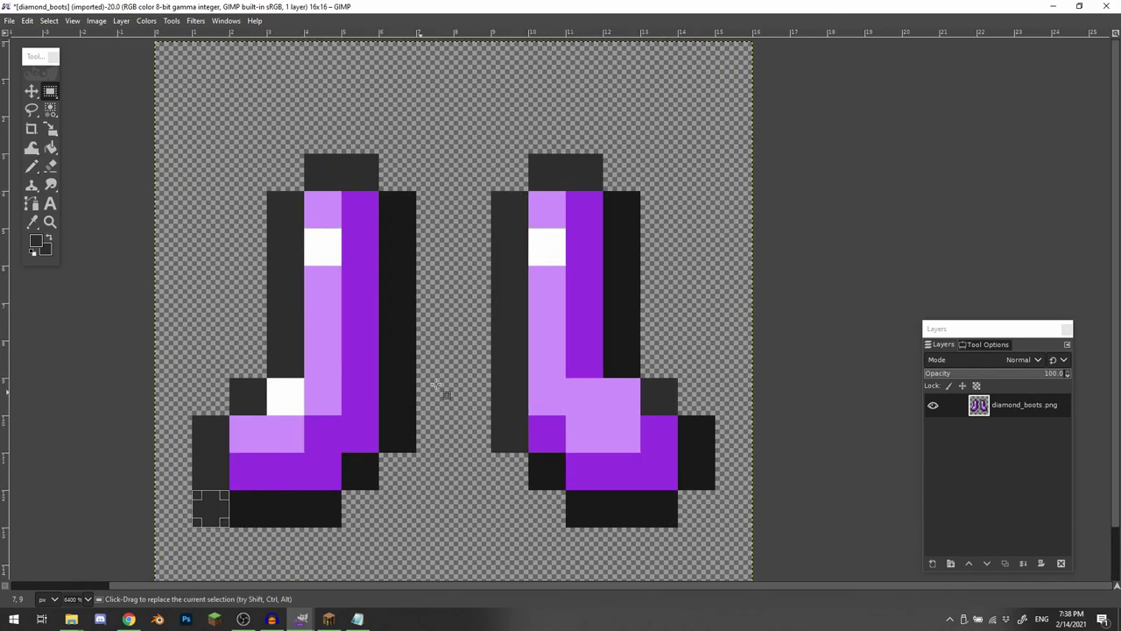
click(436, 386)
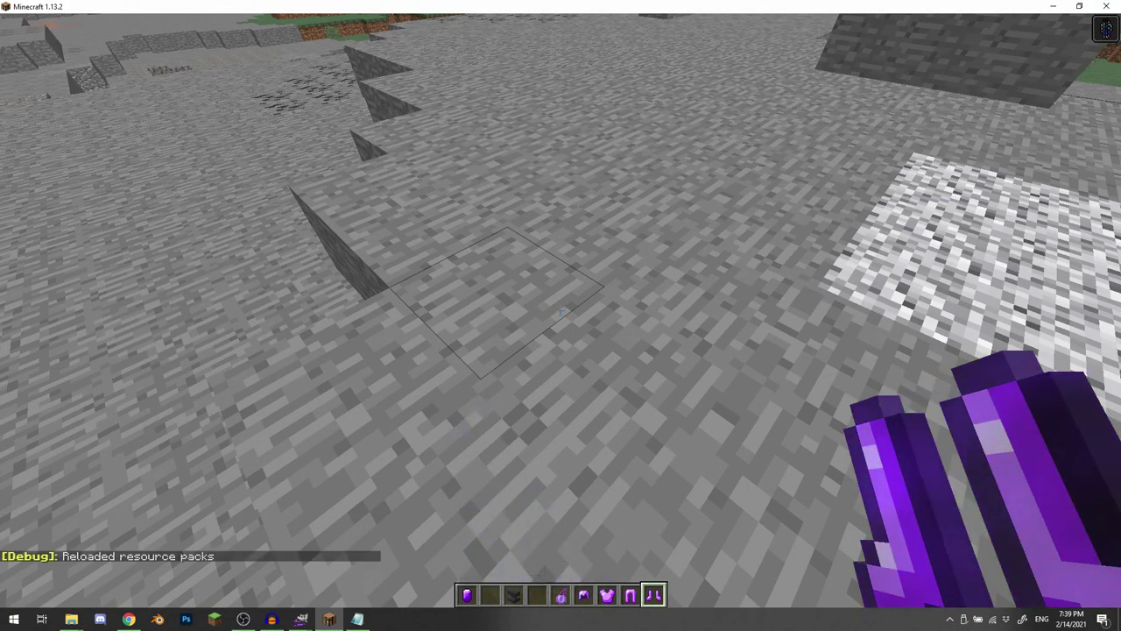
- Switch to Minecraft and hold the leggings, chestplate and helmet in turn to inspect their recoloured icons
scroll(561, 311, up, 1)
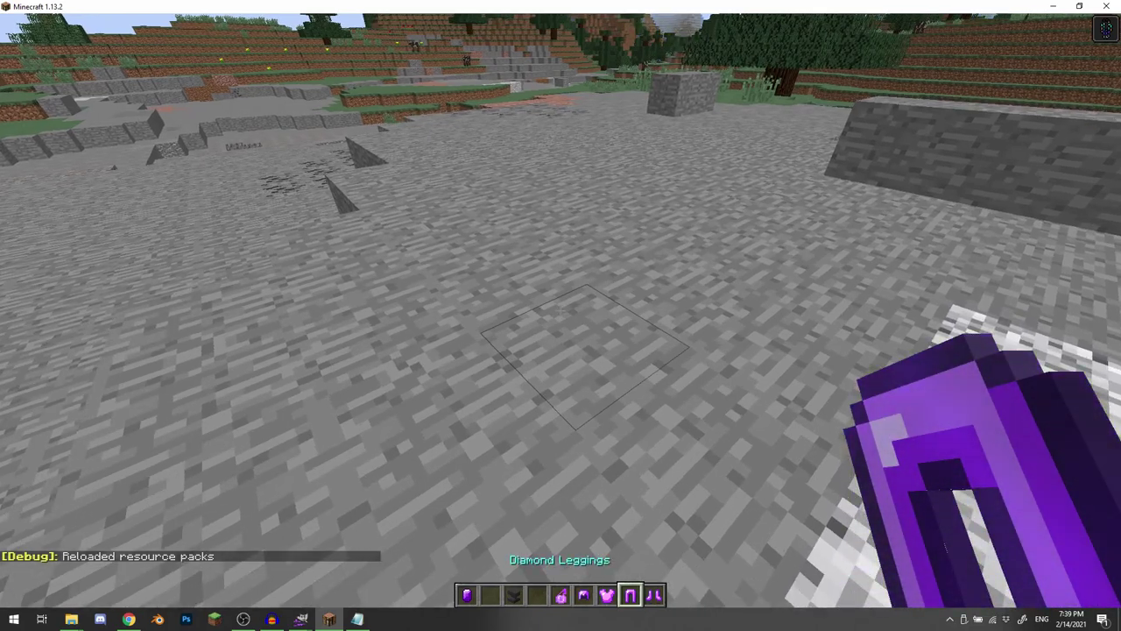
scroll(560, 311, up, 1)
scroll(560, 315, up, 1)
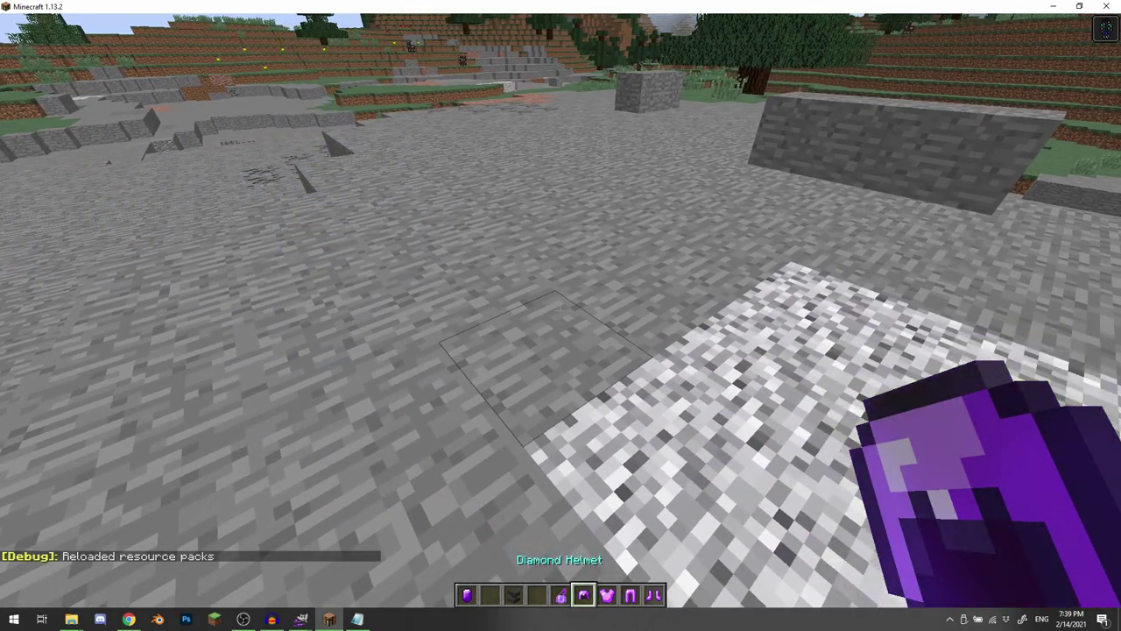
key(w)
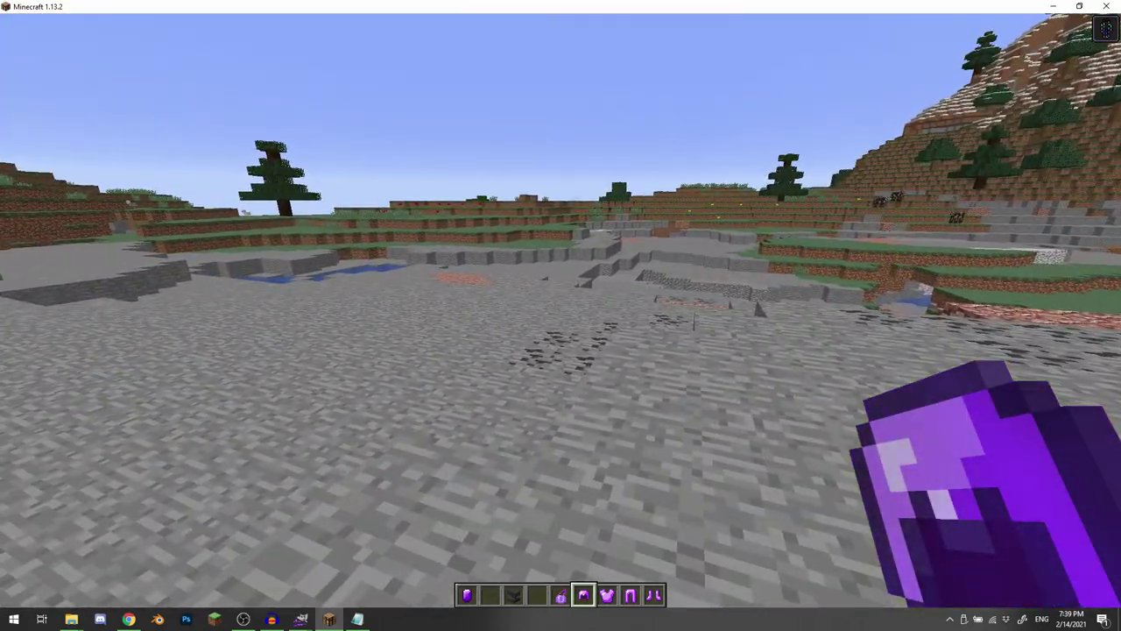
key(e)
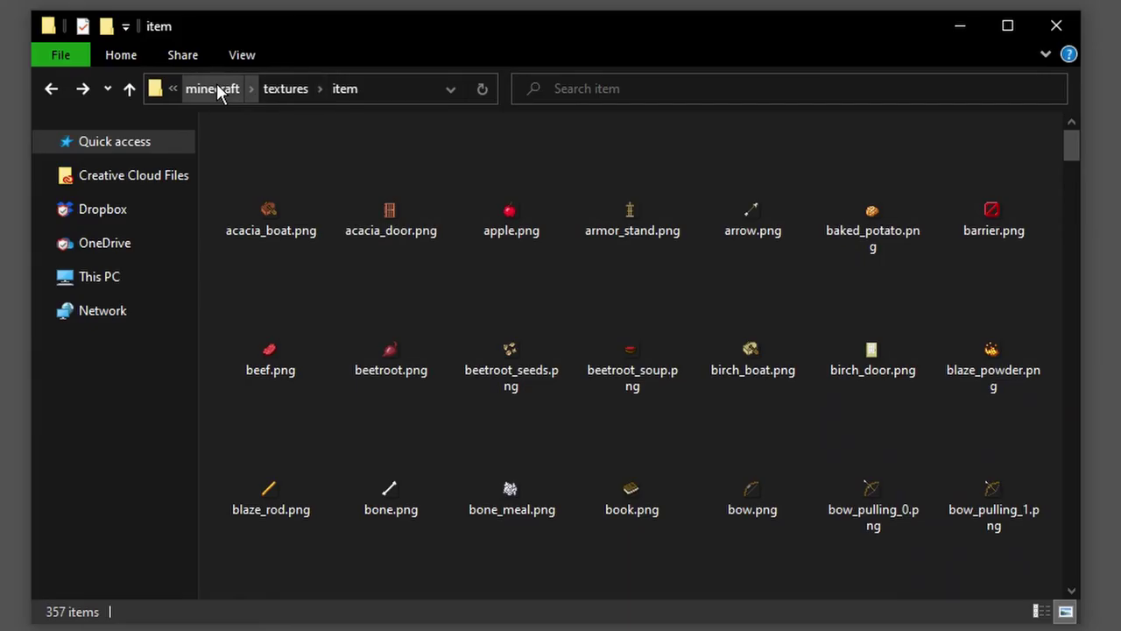
- Switch to File Explorer, go from the item textures to the minecraft/lang folder and open en_us.json in Notepad
click(220, 89)
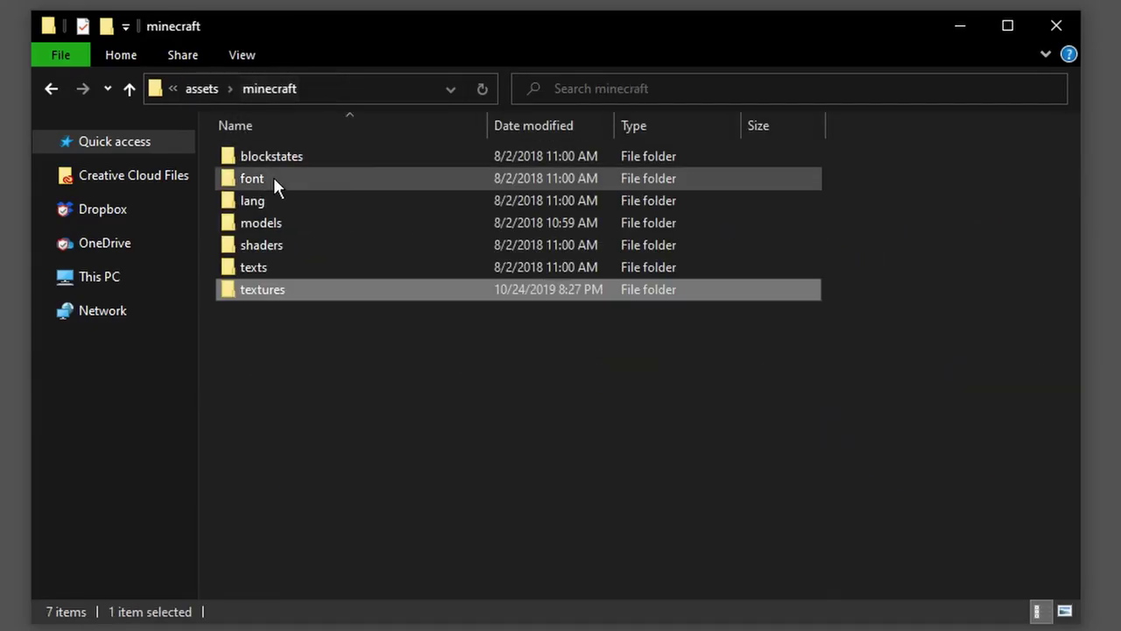
double_click(282, 204)
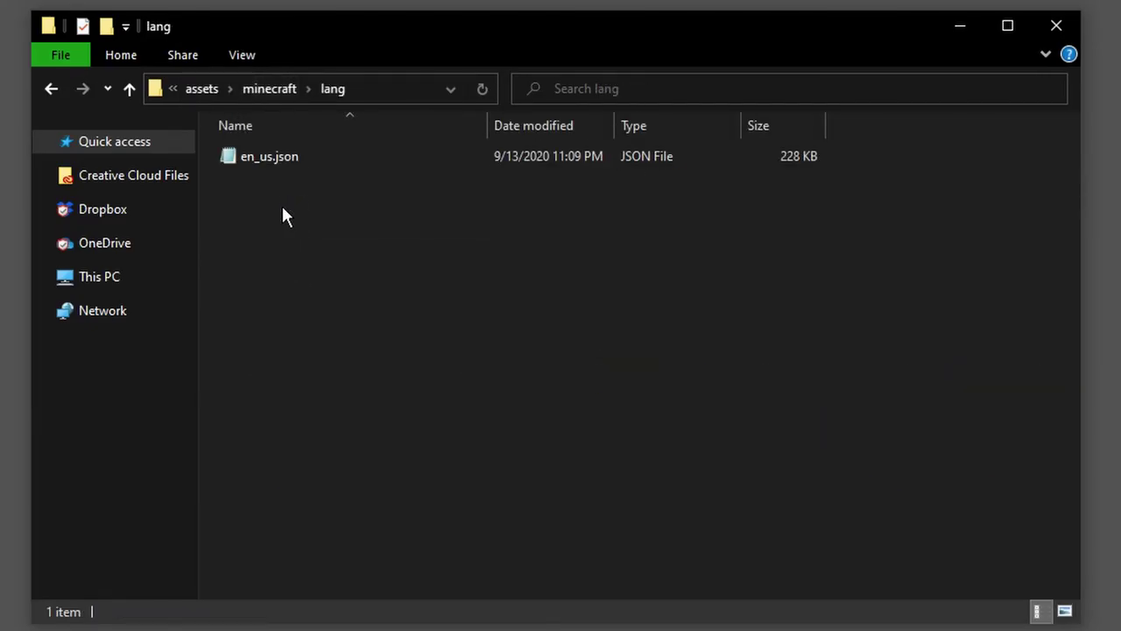
click(309, 163)
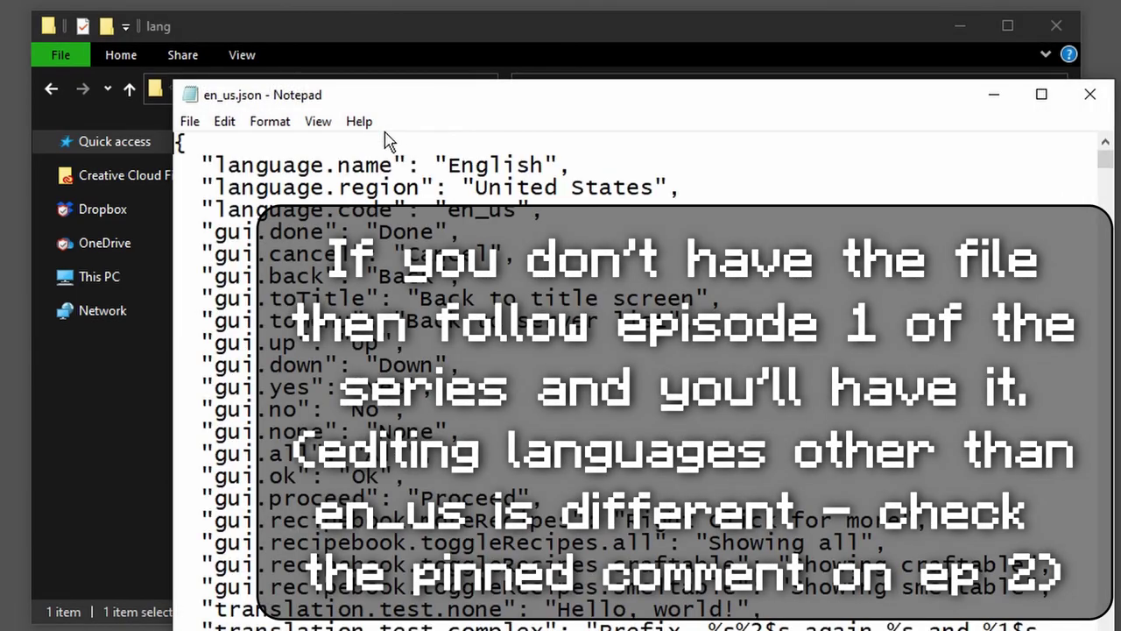
drag(411, 123, 792, 239)
click(279, 163)
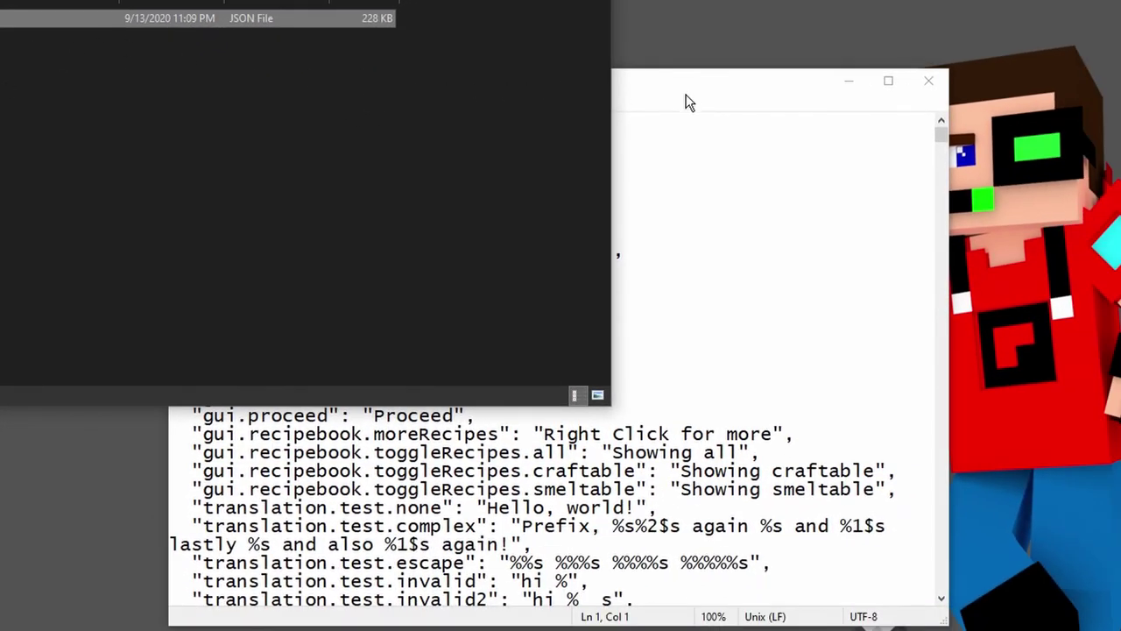
drag(688, 99, 722, 39)
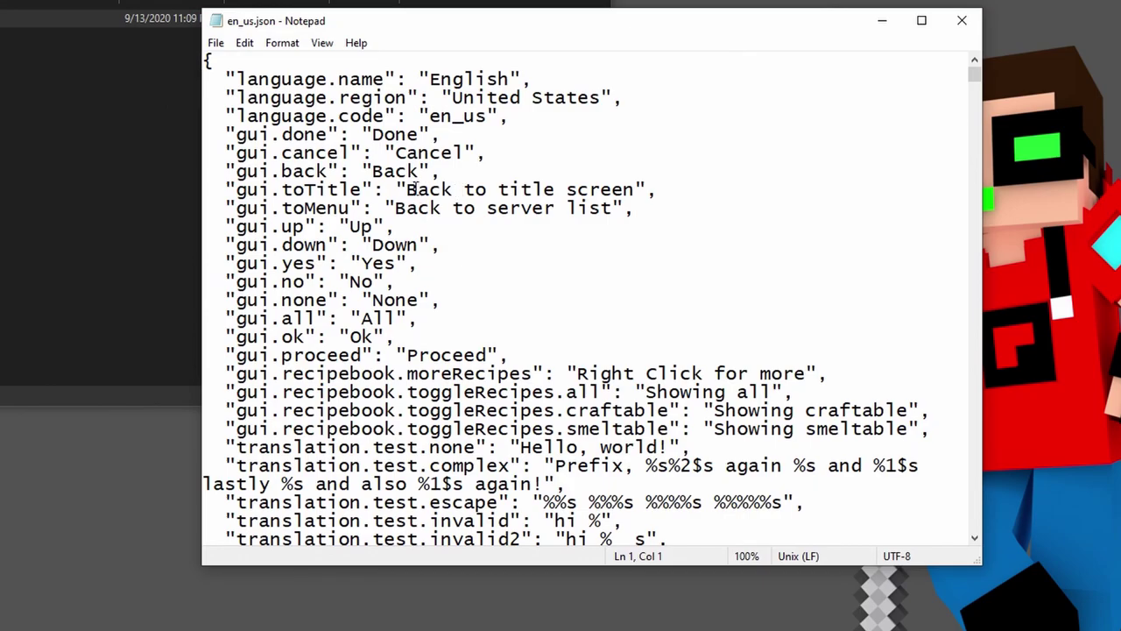
- Search the language file for "diamond" with the search direction set to Down
click(245, 43)
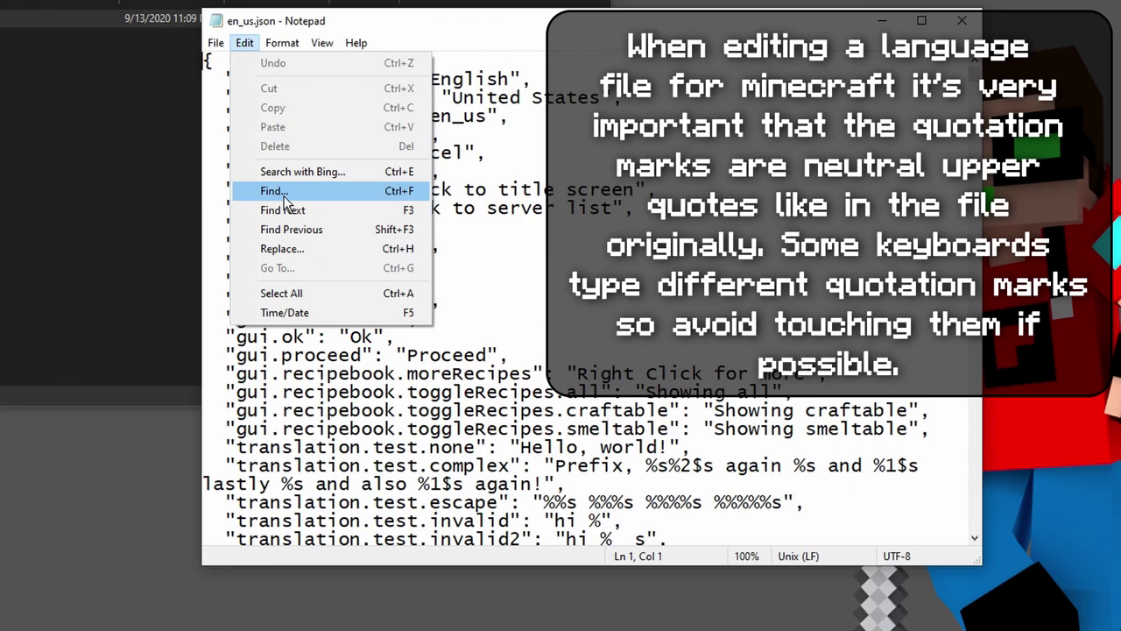
click(283, 193)
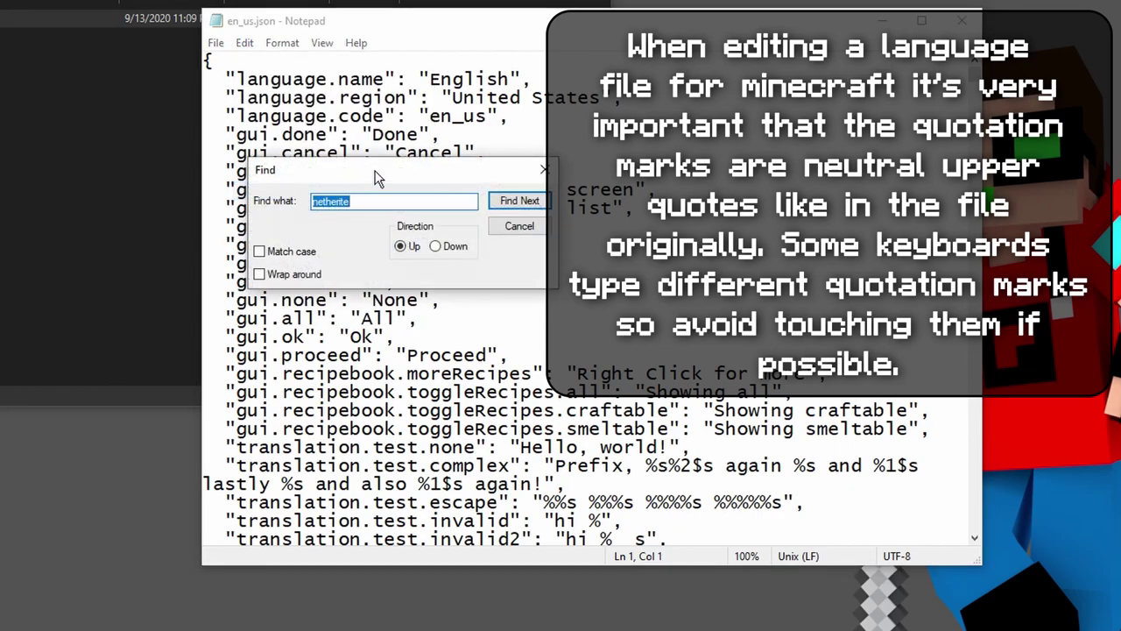
drag(408, 166, 123, 162)
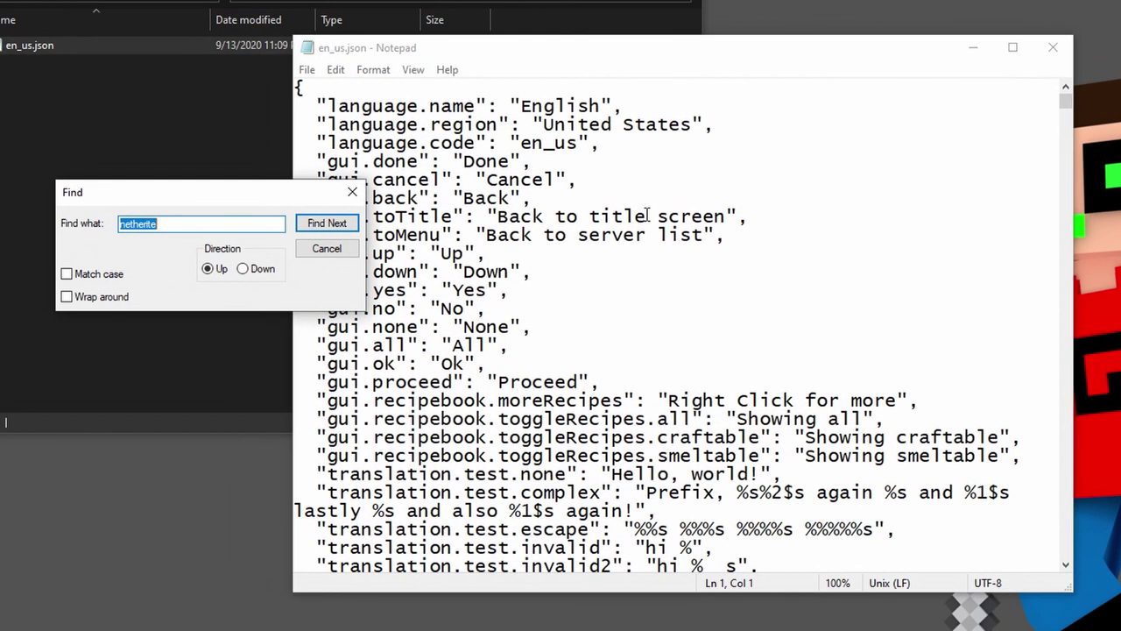
text(diamond)
key(Return)
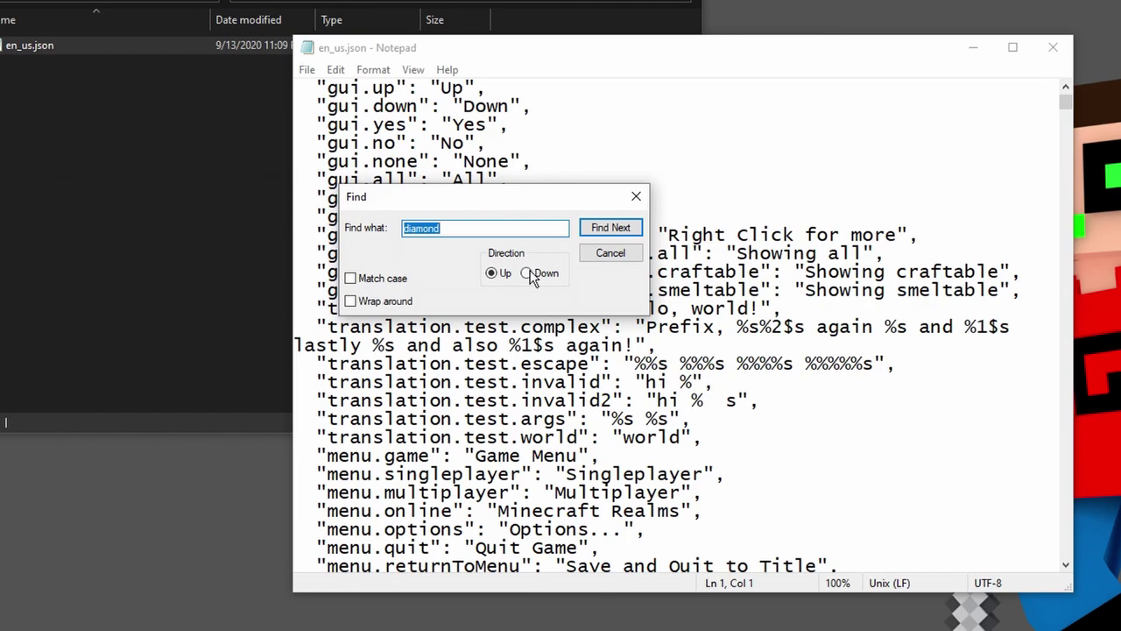
click(526, 272)
key(alt+n)
key(End)
key(Return)
- Replace "Diamond" with "Amethyst" in the display names of the diamond helmet, chestplate, leggings and boots, leaving their item keys and quotation marks untouched
scroll(734, 412, down, 2)
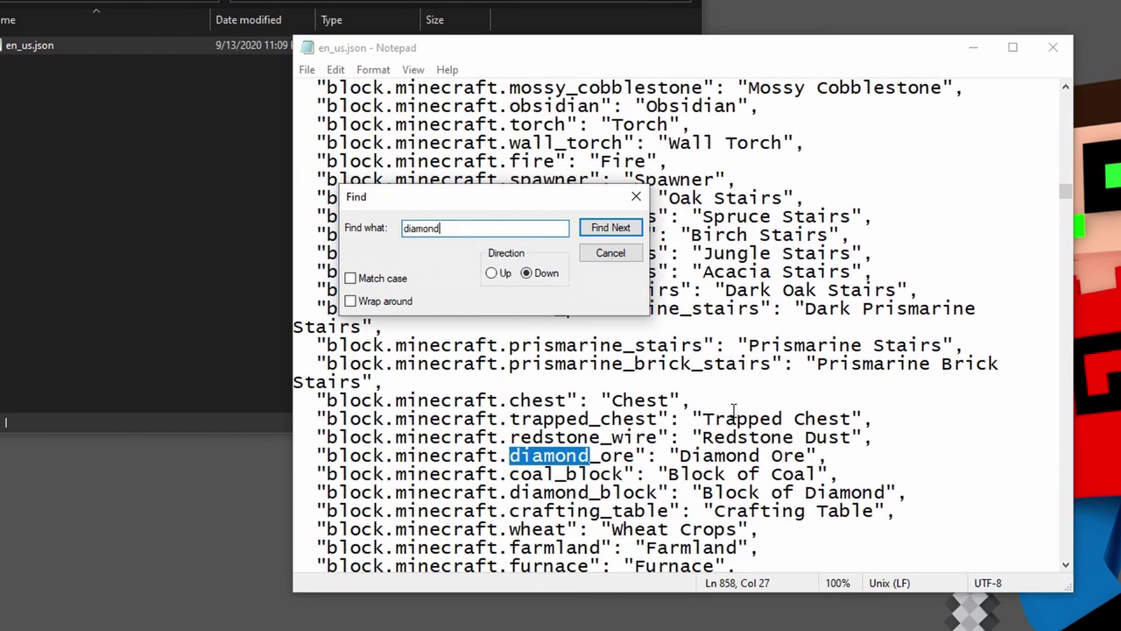
scroll(746, 413, down, 1)
double_click(740, 455)
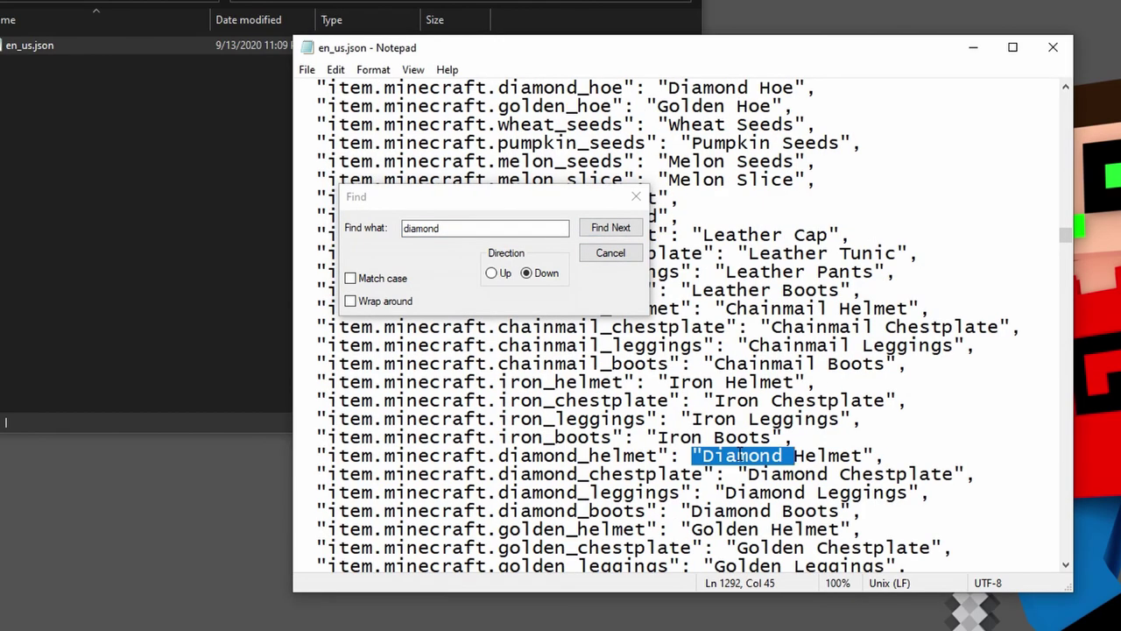
key(Right)
key(BackSpace)
key(BackSpace)
key(BackSpace)
key(BackSpace)
key(BackSpace)
key(BackSpace)
key(BackSpace)
key(BackSpace)
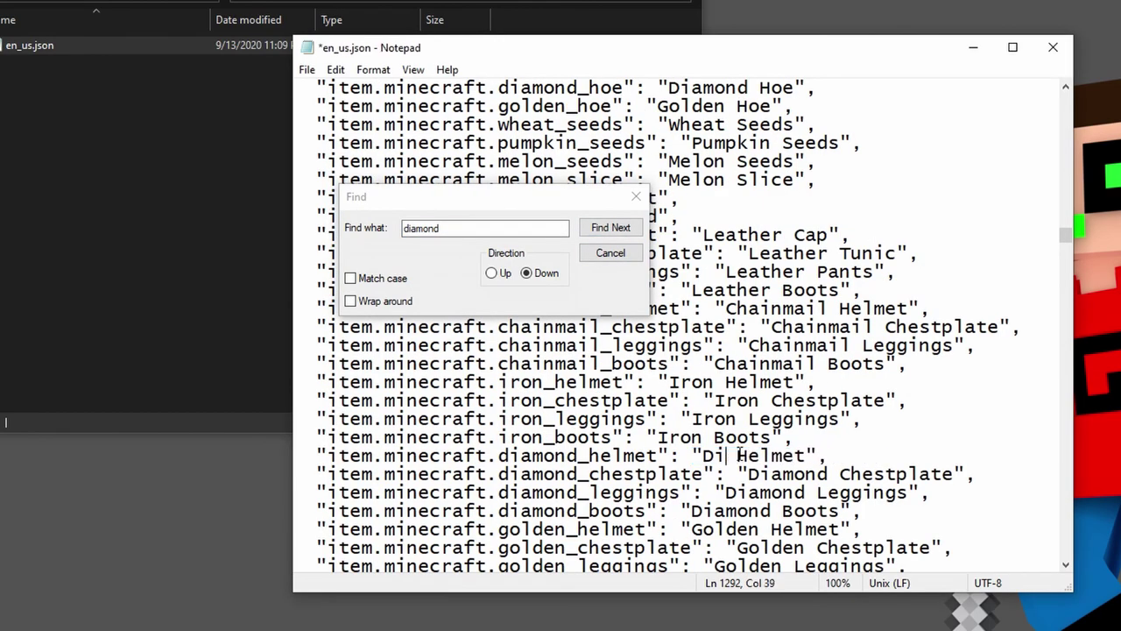
text(Amethyst)
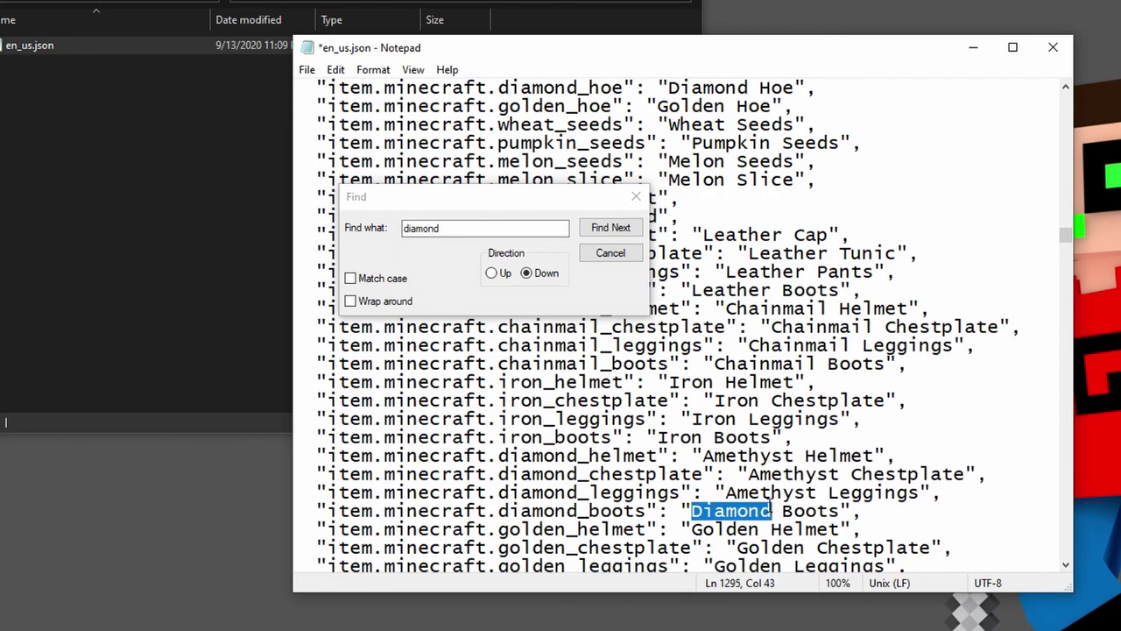
text(Amethyst)
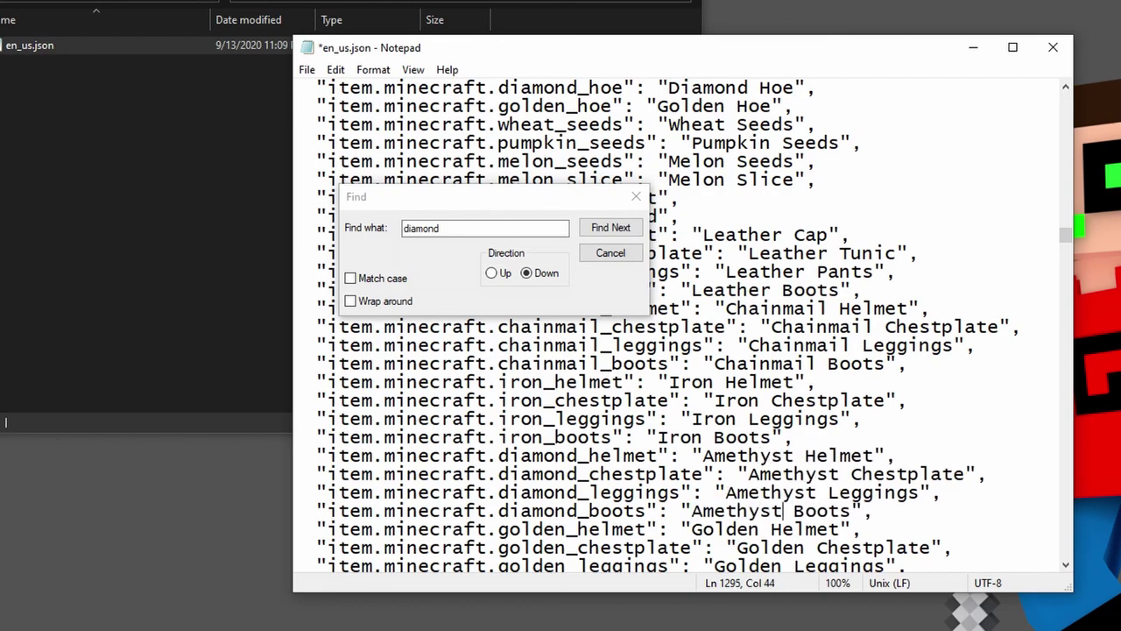
- Find the next "diamond" matches past the horse armor and change the equip_diamond subtitle to "Amethyst armor rings"
click(610, 227)
scroll(788, 483, down, 1)
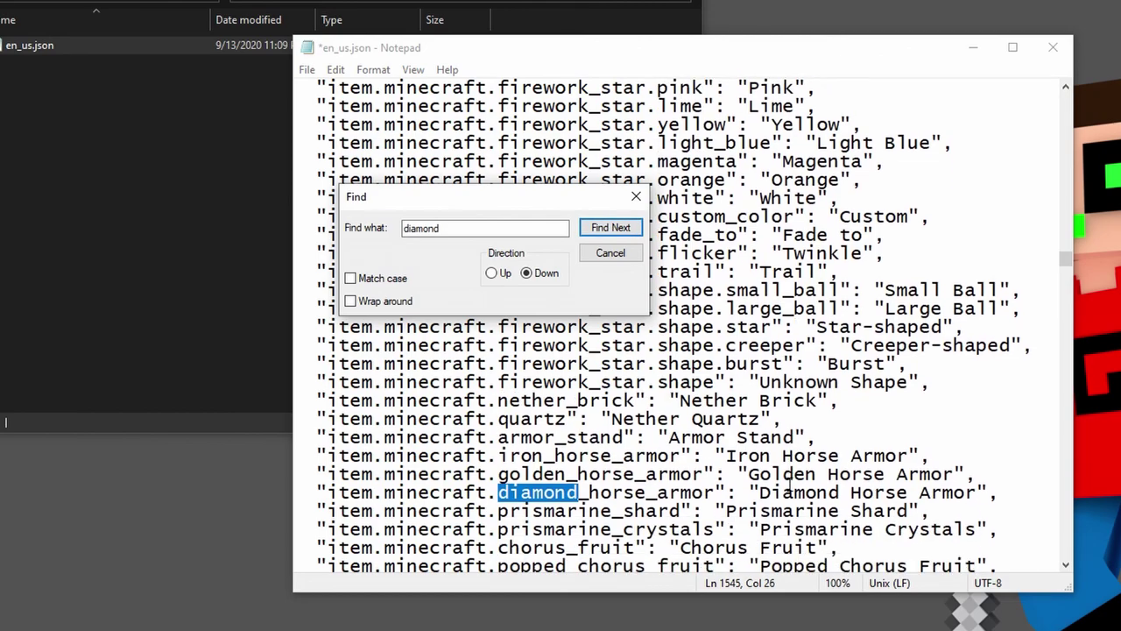
click(594, 231)
click(597, 230)
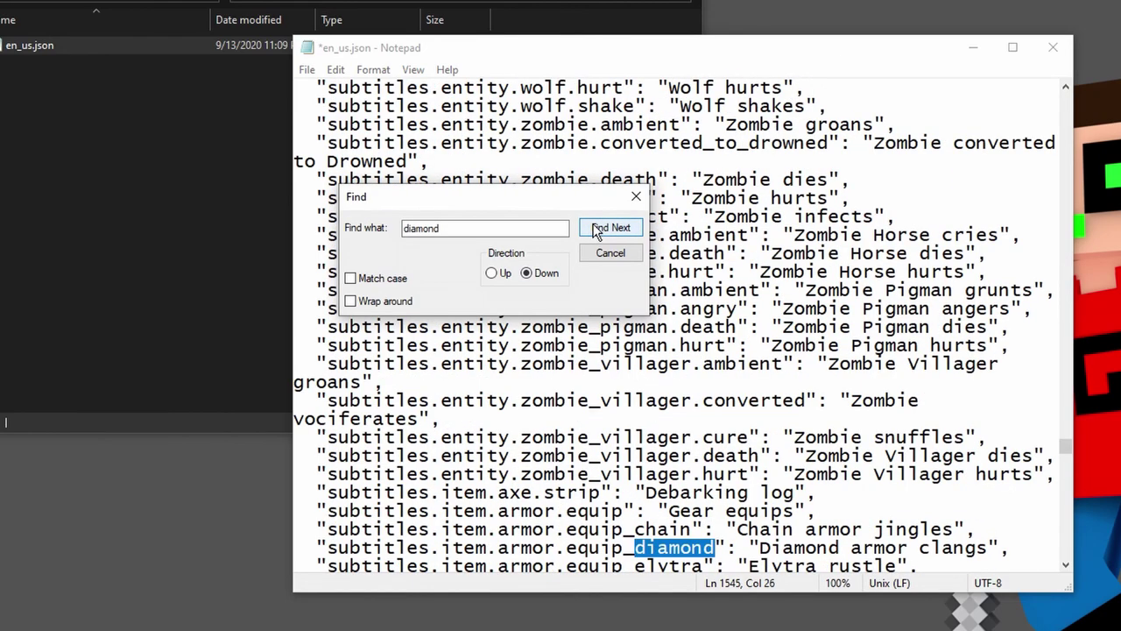
scroll(767, 483, down, 1)
drag(760, 487, 839, 492)
text(Amethy)
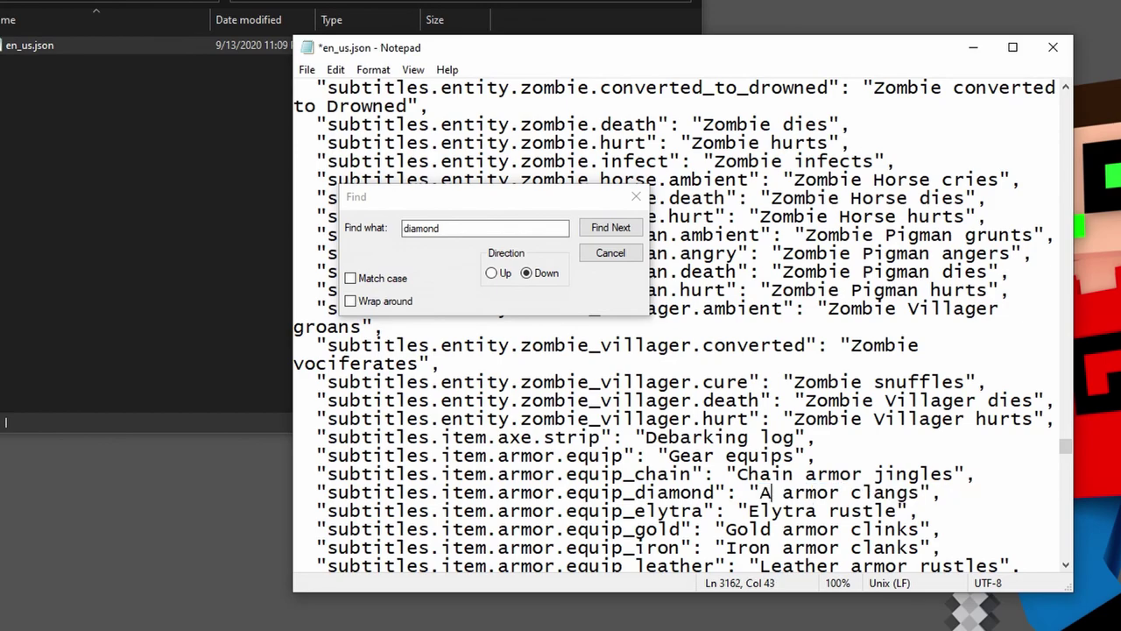
text(st)
scroll(916, 408, down, 2)
drag(932, 400, 998, 402)
text(rings)
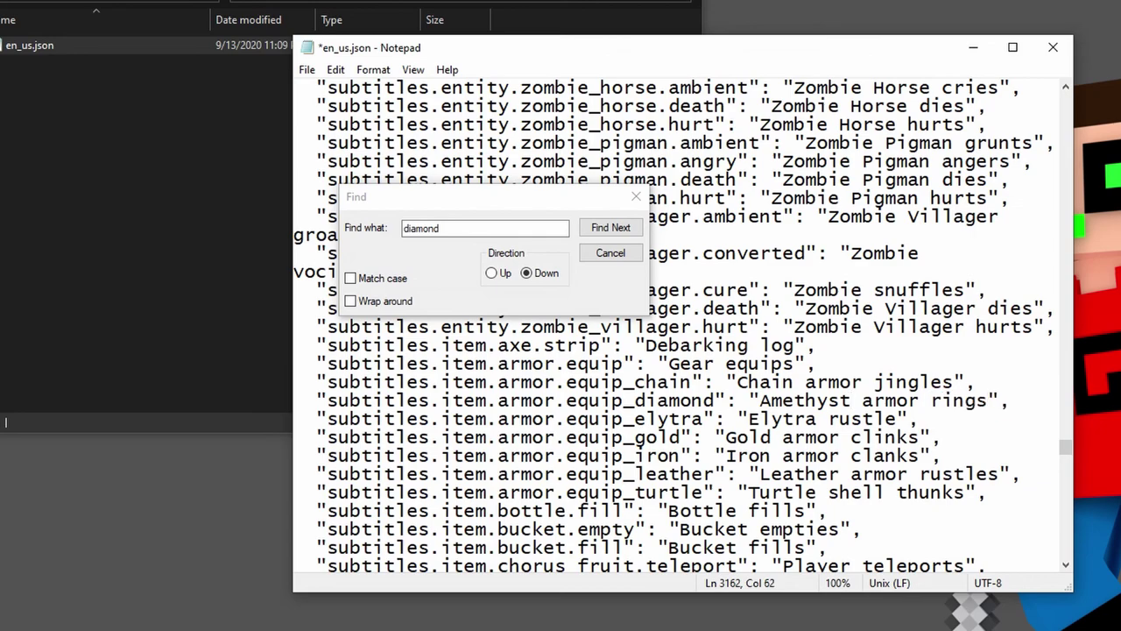
- Move the search dialog clear of the text, find the next diamond match and retitle the shiny_gear advancement "Cover Me With Jewels"
drag(626, 198, 263, 196)
scroll(976, 426, down, 4)
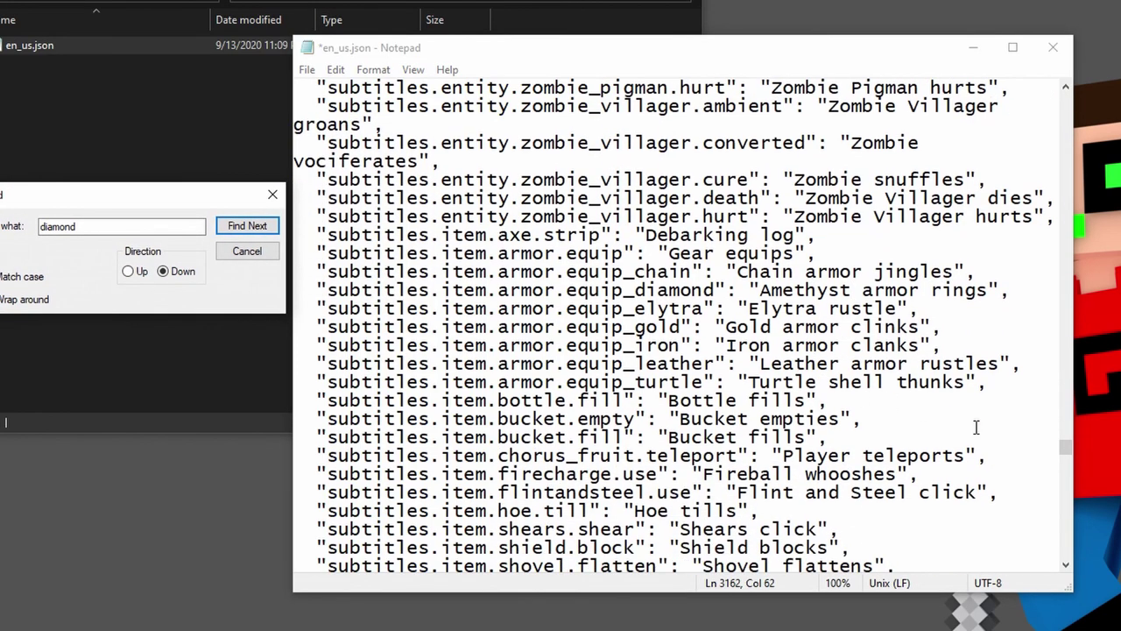
drag(1066, 448, 1066, 464)
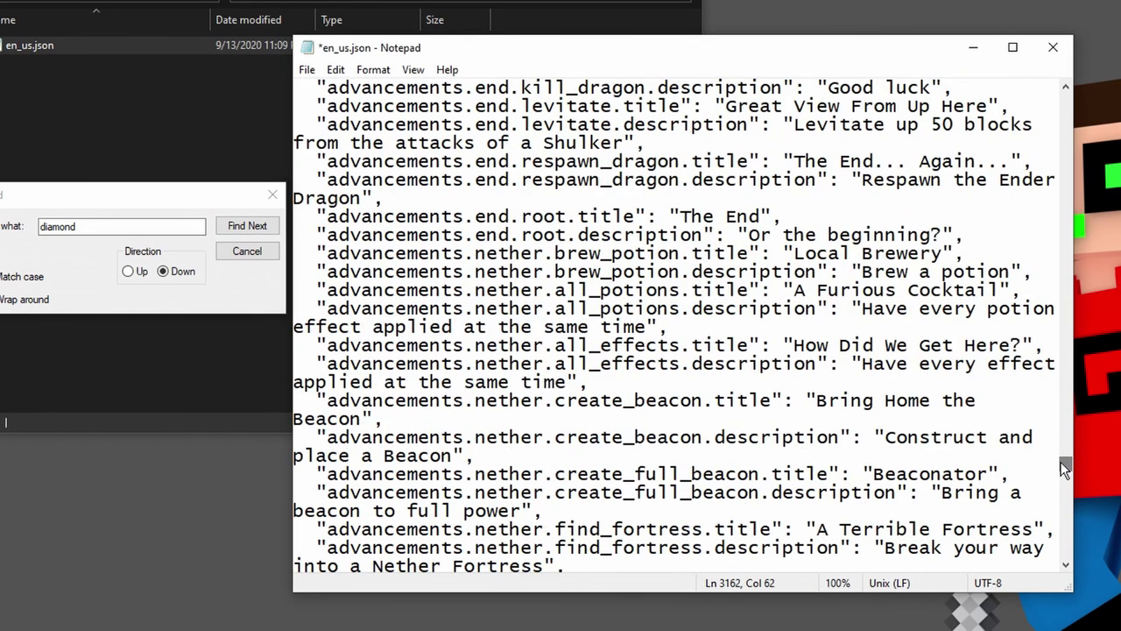
click(241, 225)
double_click(974, 473)
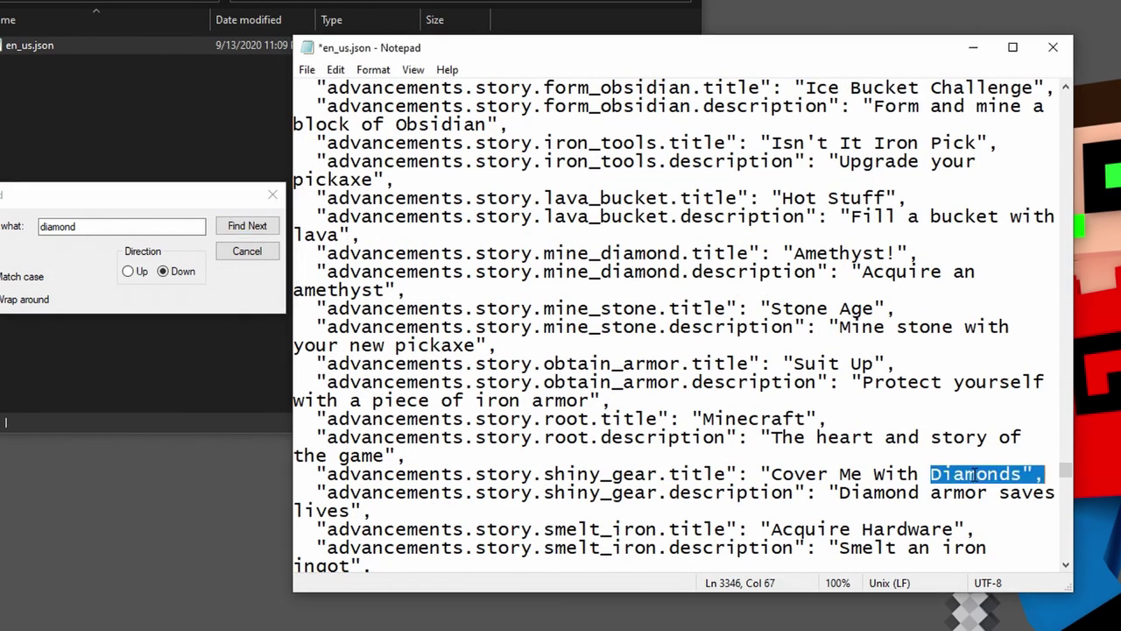
click(968, 474)
drag(1021, 480, 932, 478)
text(jewels)
- Change the shiny_gear advancement description to "Amethyst armor saves lives"
scroll(897, 424, down, 2)
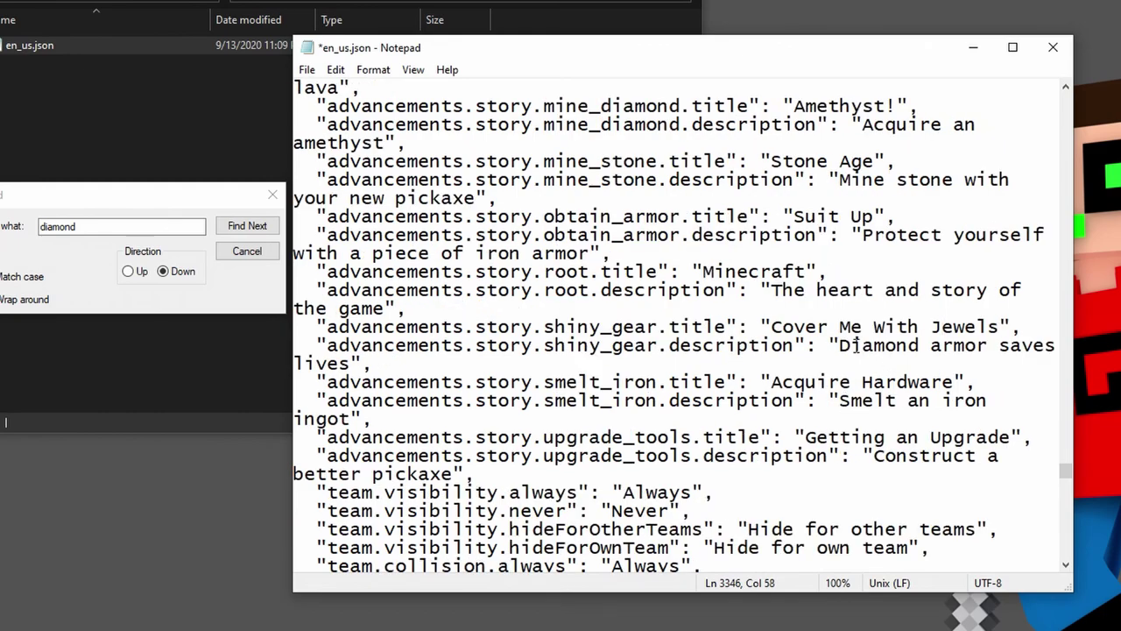
scroll(855, 347, up, 1)
click(611, 401)
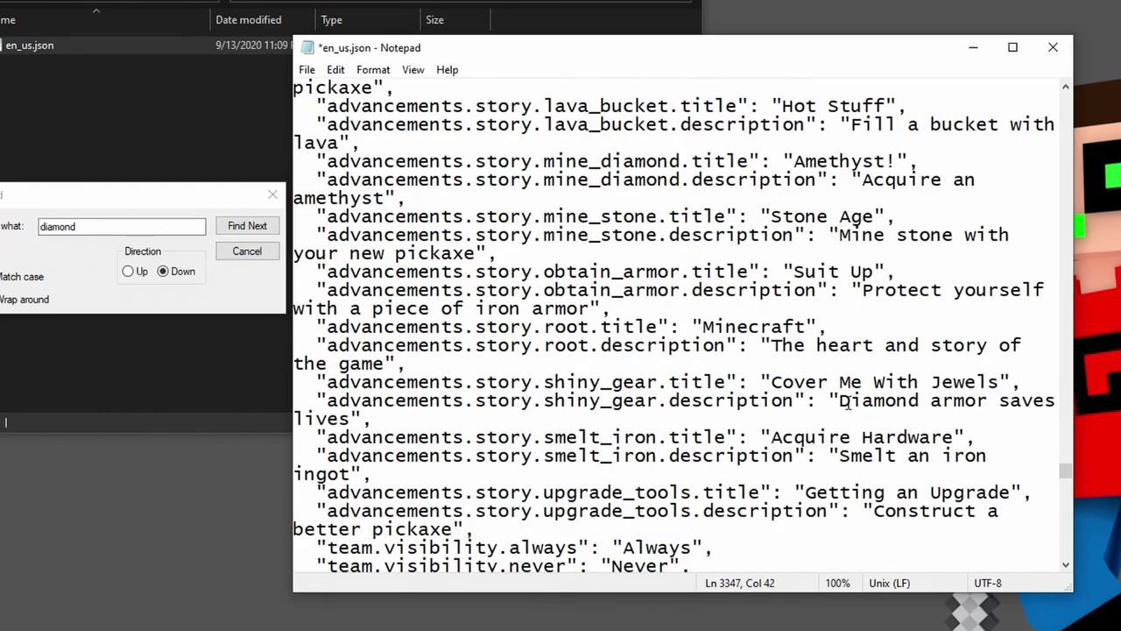
drag(843, 401, 922, 400)
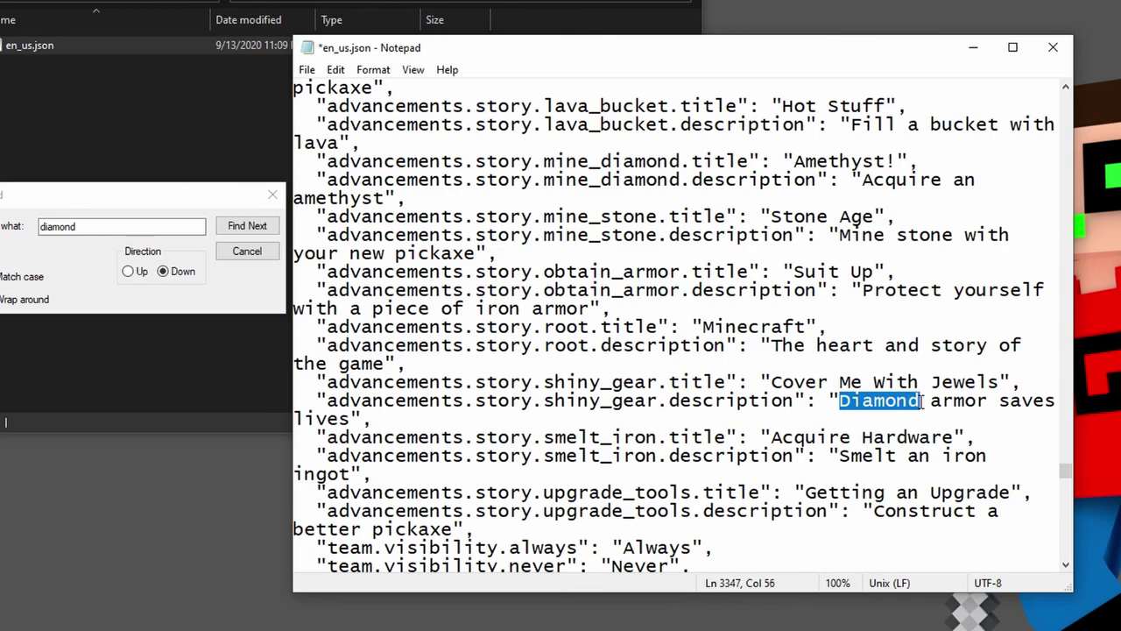
text(Amethh)
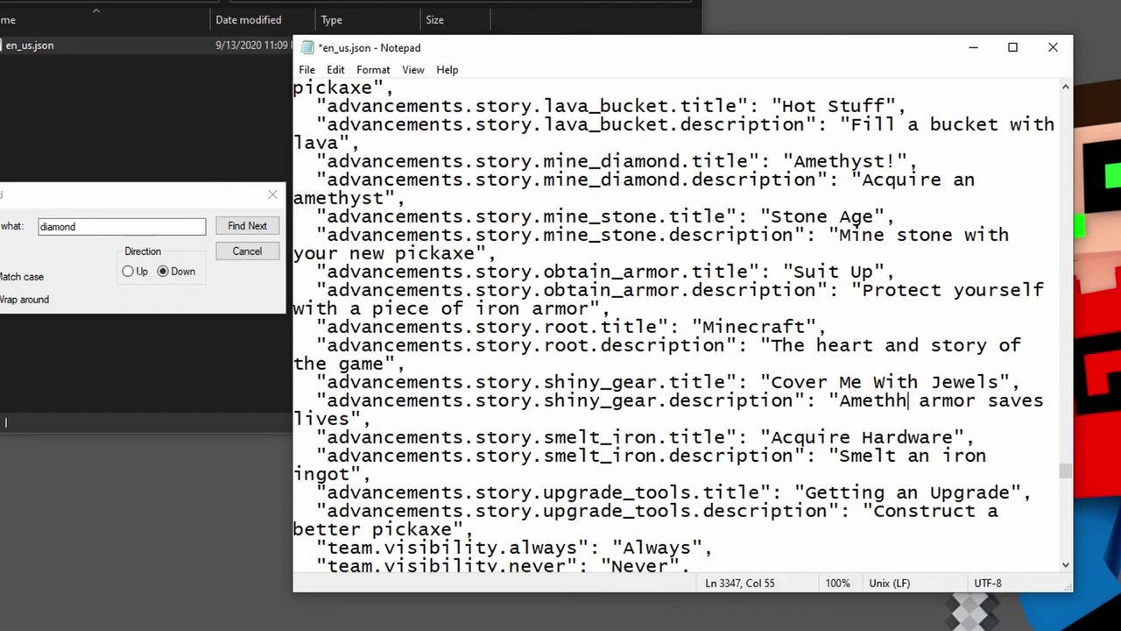
key(BackSpace)
text(yst)
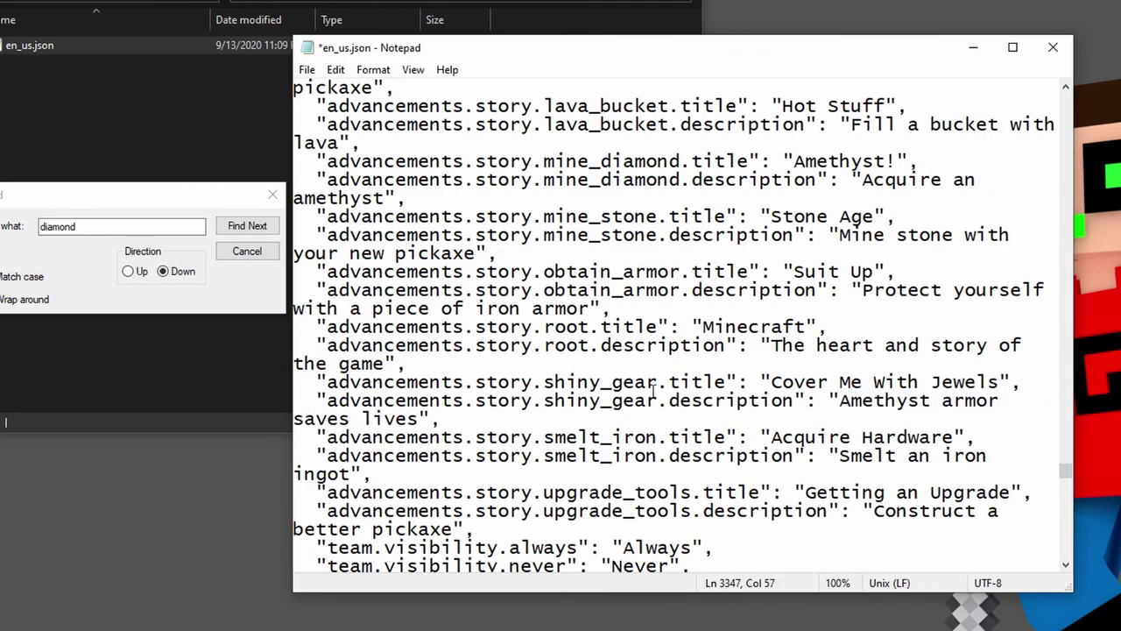
- Search the rest of the language file for "diamond" and close the search dialog
click(231, 229)
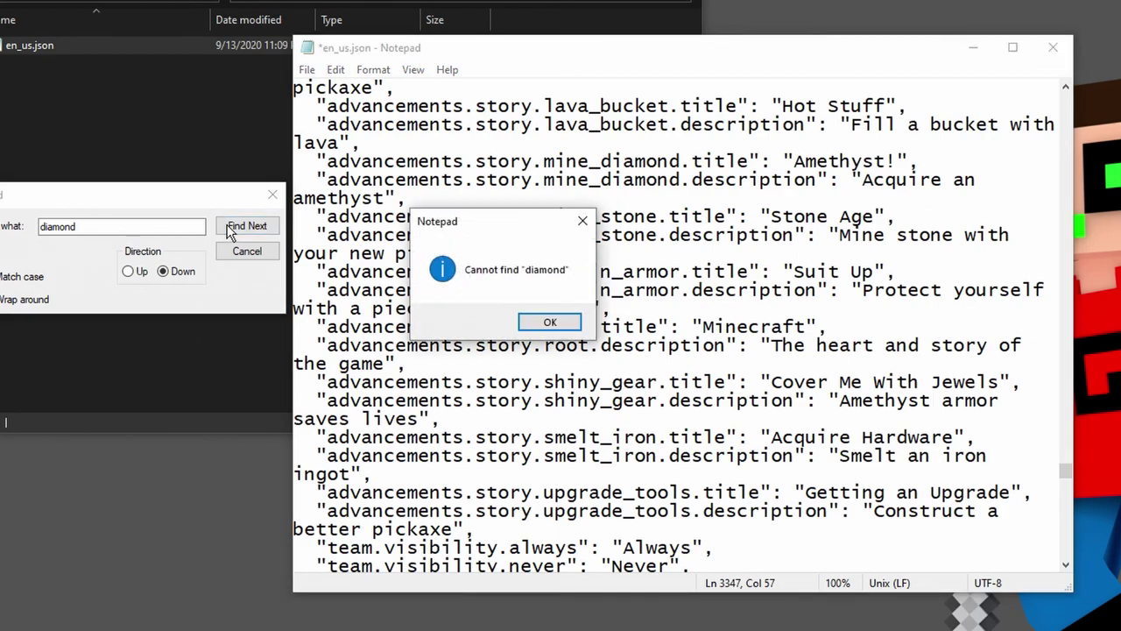
click(550, 322)
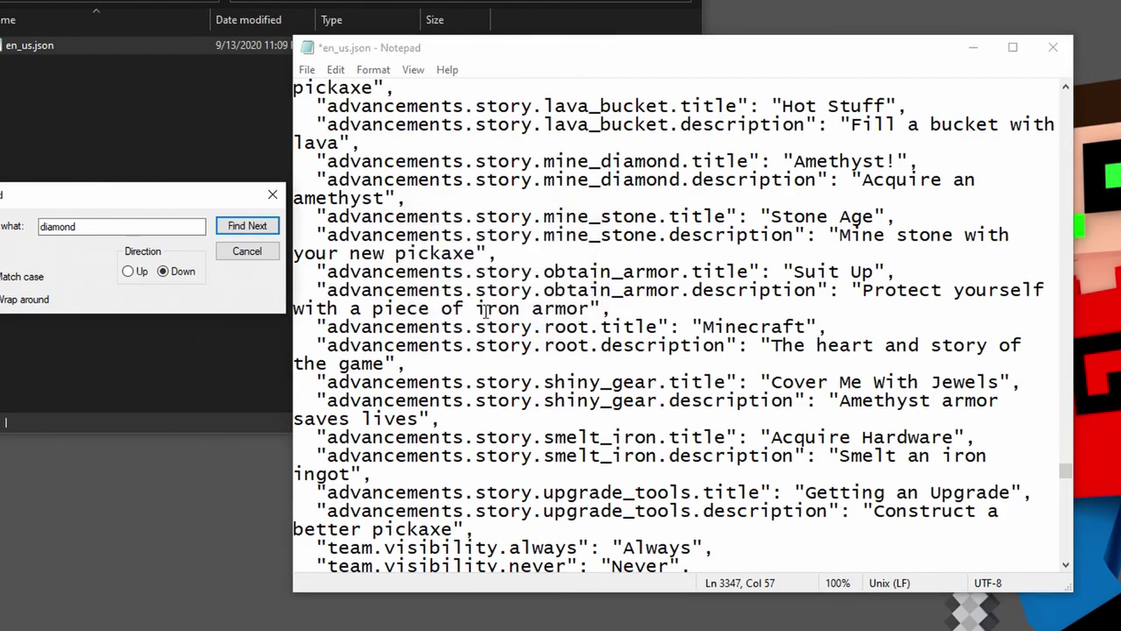
click(272, 193)
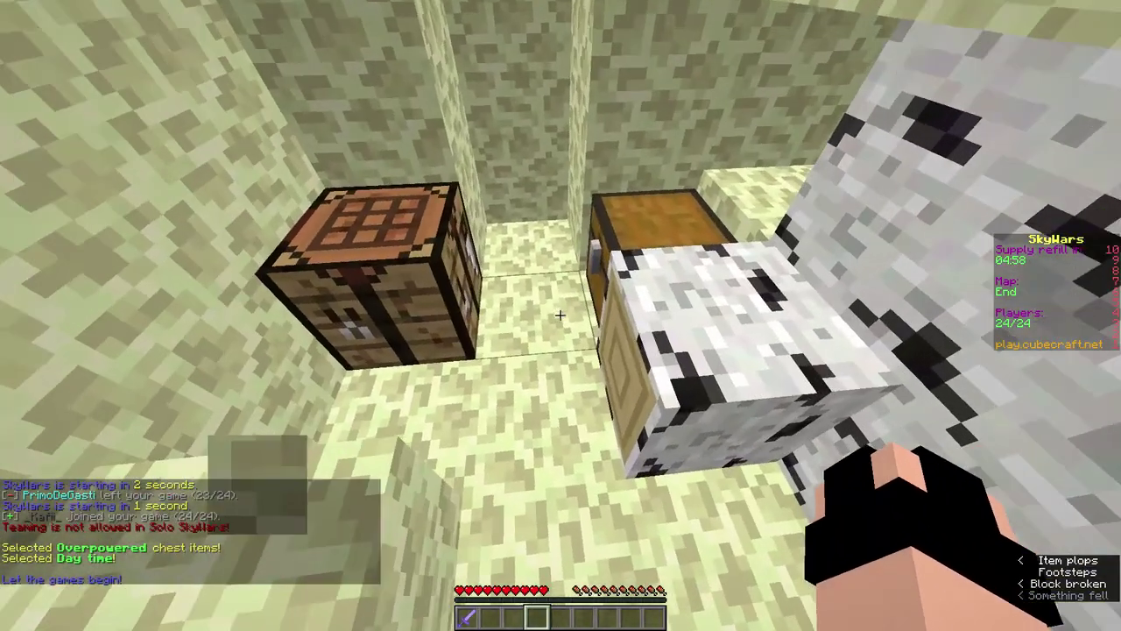
- Switch to Minecraft and loot the first SkyWars chest, taking the leggings, boots, bow, blocks, food and supplies
right_click(561, 316)
shift+click(642, 269)
shift+click(580, 268)
shift+click(562, 288)
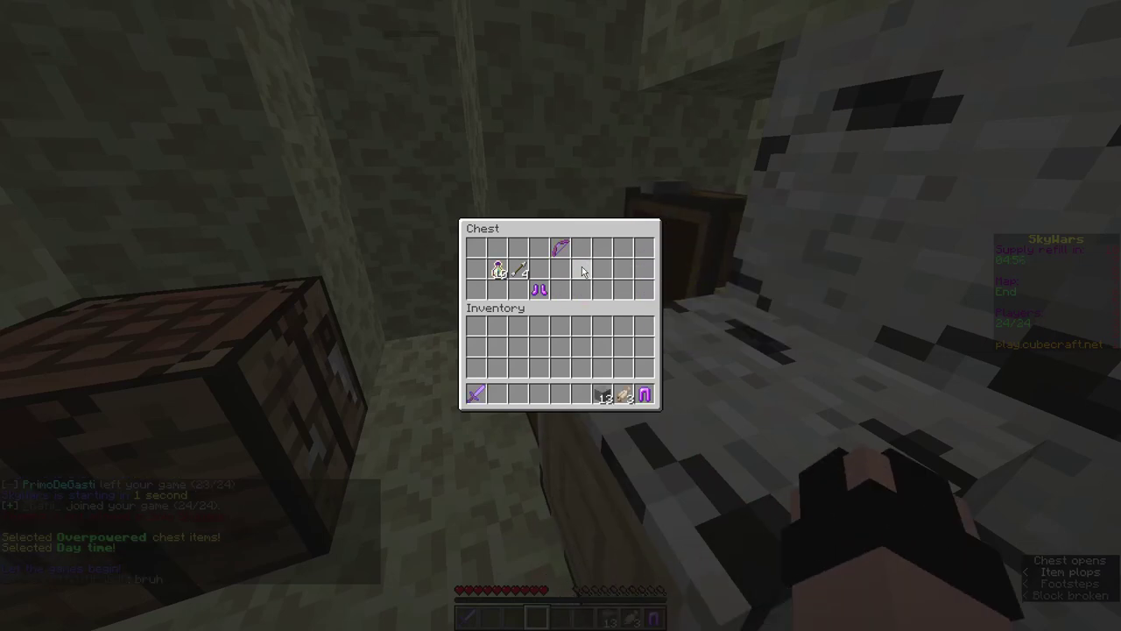
key(2)
shift+click(539, 289)
shift+click(520, 269)
shift+click(499, 270)
key(e)
- Equip the looted armour pieces from the hotbar and check the inventory
key(9)
right_click(561, 315)
key(e)
key(e)
key(6)
right_click(560, 316)
- Take four items from the next chest and equip the looted piece in hand
right_click(560, 315)
shift+click(603, 249)
shift+click(581, 249)
shift+click(518, 249)
shift+click(519, 293)
key(e)
right_click(561, 315)
- Loot five items from another chest, use the held item and rearrange the inventory
right_click(560, 315)
shift+click(622, 248)
shift+click(644, 270)
shift+click(622, 289)
shift+click(497, 269)
shift+click(540, 248)
key(e)
right_click(561, 315)
key(e)
key(6)
key(e)
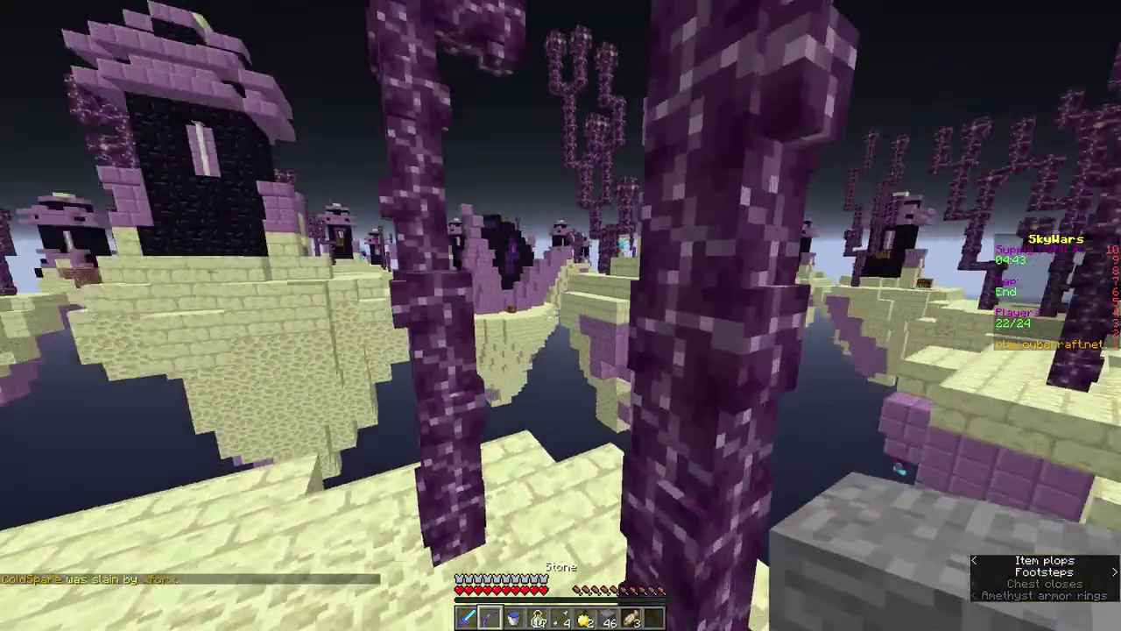
- Fire an arrow from the bow and cycle the camera perspective with the stone blocks in hand
key(2)
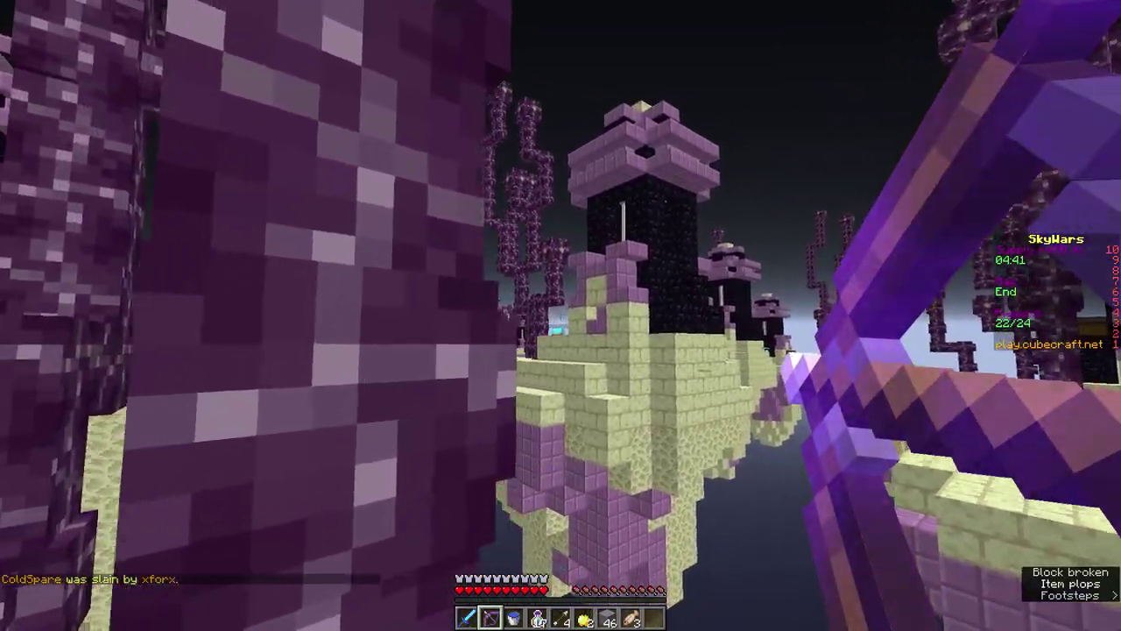
right_click(560, 316)
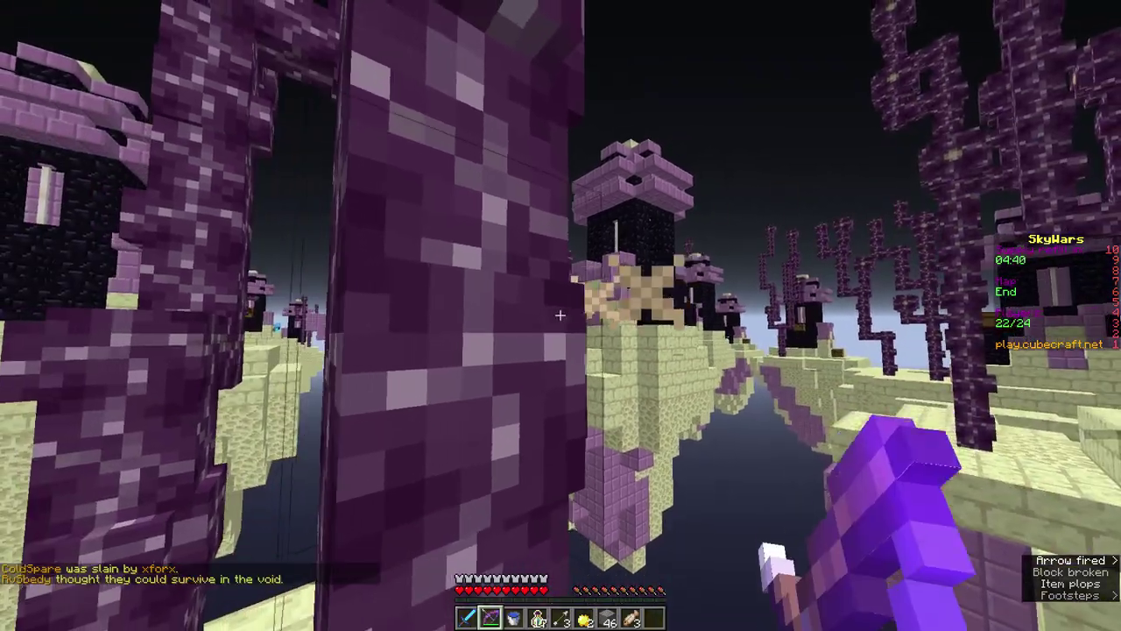
key(1)
key(7)
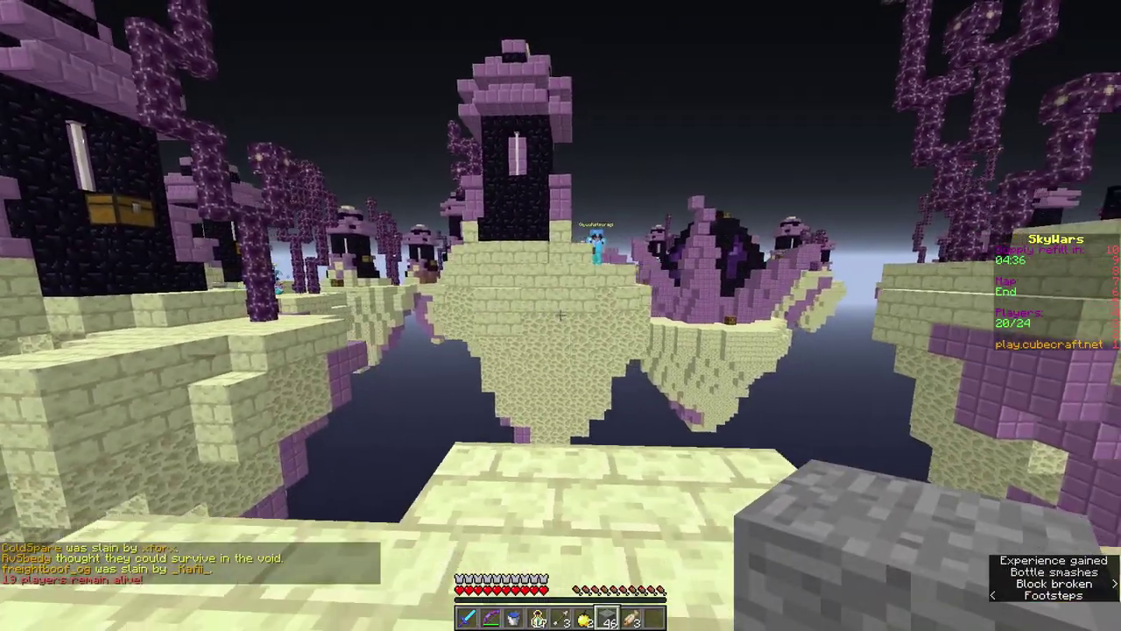
key(F5)
key(F5)
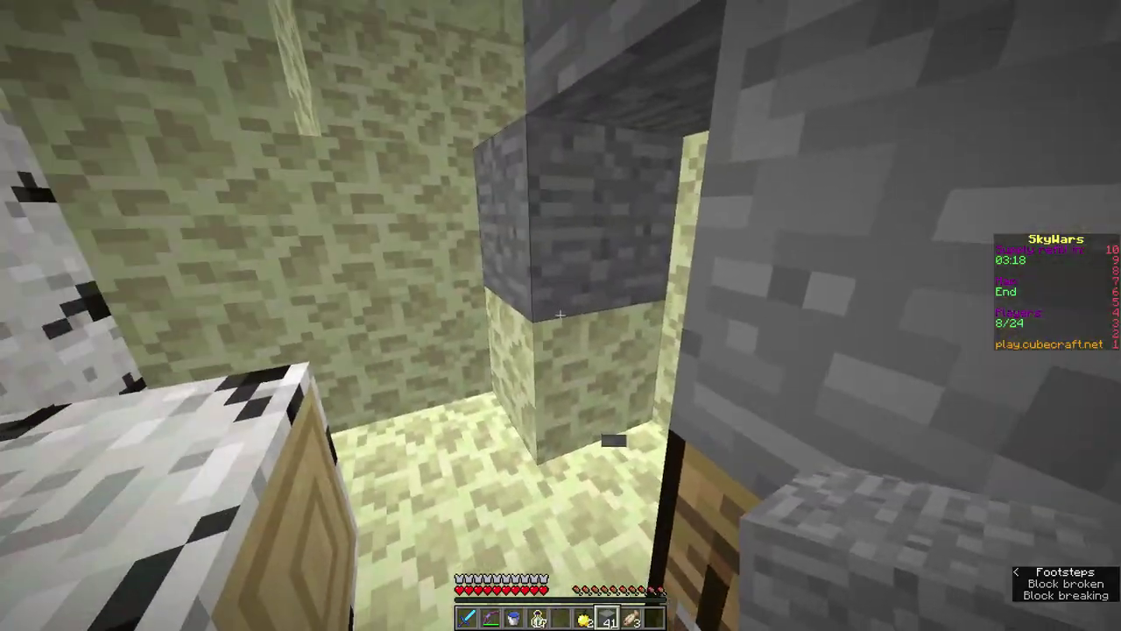
- Climb out of the island's chest room onto its surface, placing stone blocks on the way
key(space)
right_click(560, 313)
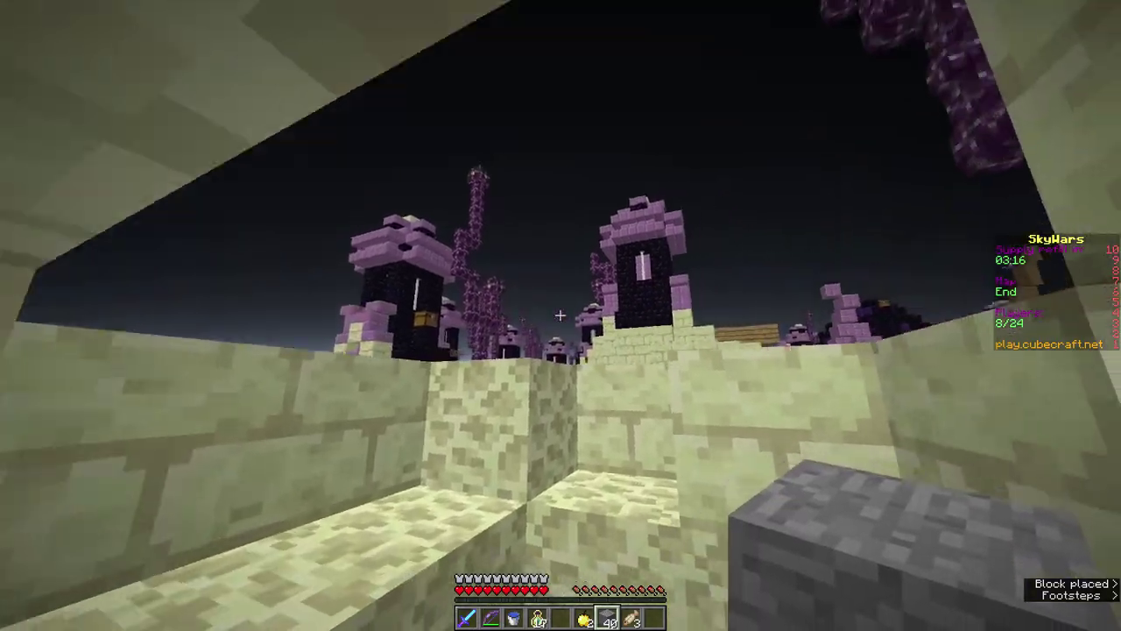
key(w)
key(space)
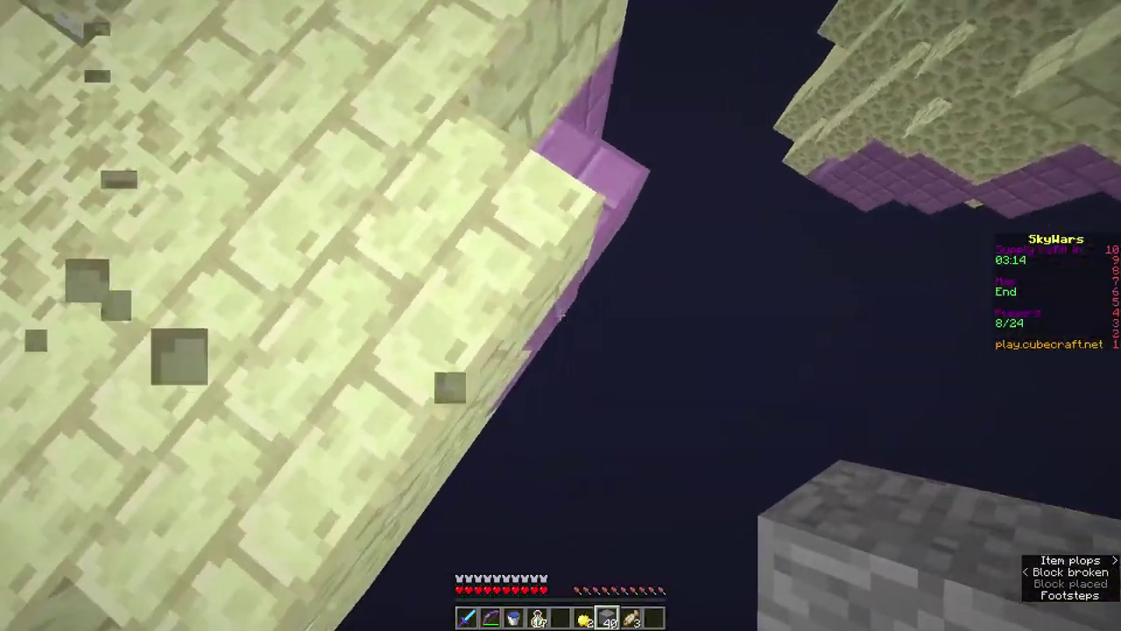
right_click(561, 314)
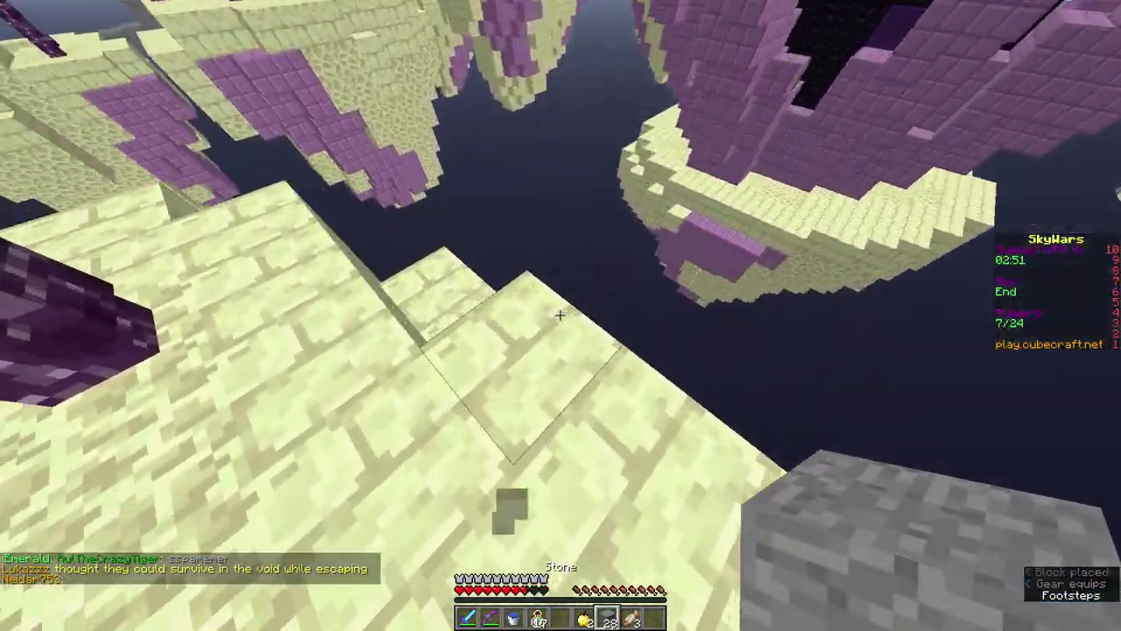
- Build a stone bridge from the island's edge out over the void
right_click(561, 315)
right_click(561, 316)
right_click(560, 315)
right_click(561, 315)
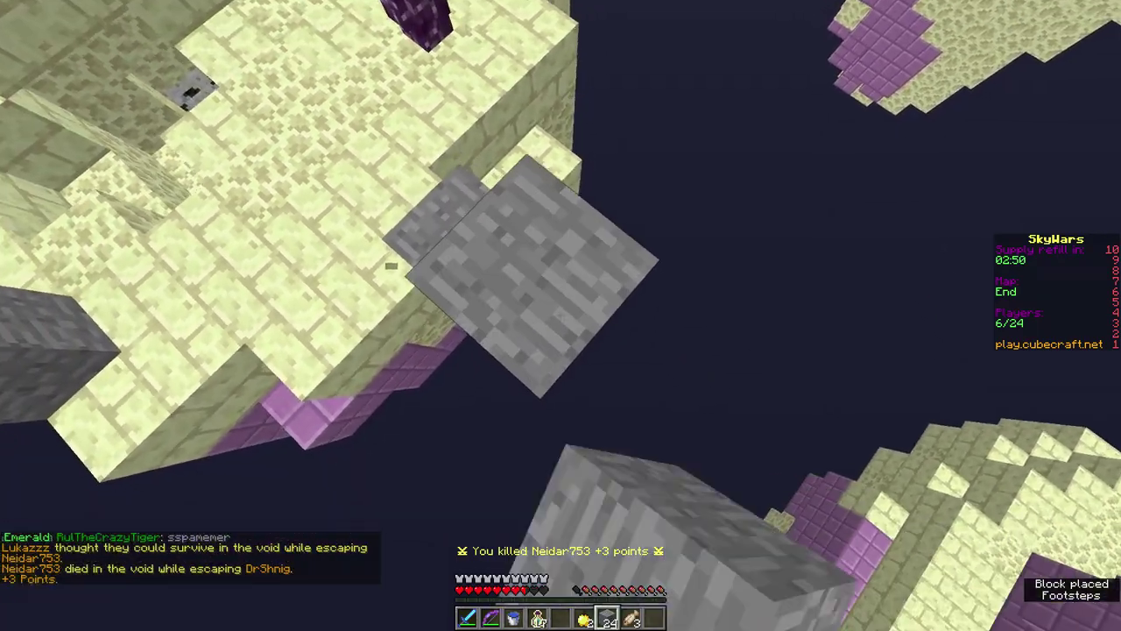
right_click(561, 315)
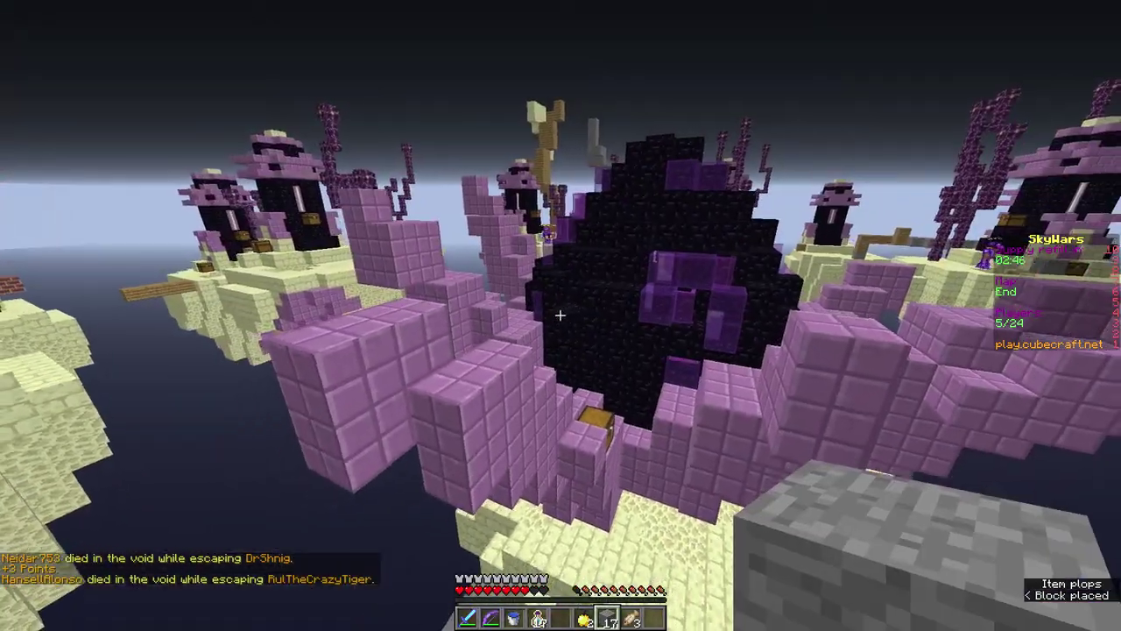
- Look through the chests in the central obsidian structure, inspect the Amethyst Leggings and take the enchanted Wooden Pickaxe
right_click(561, 316)
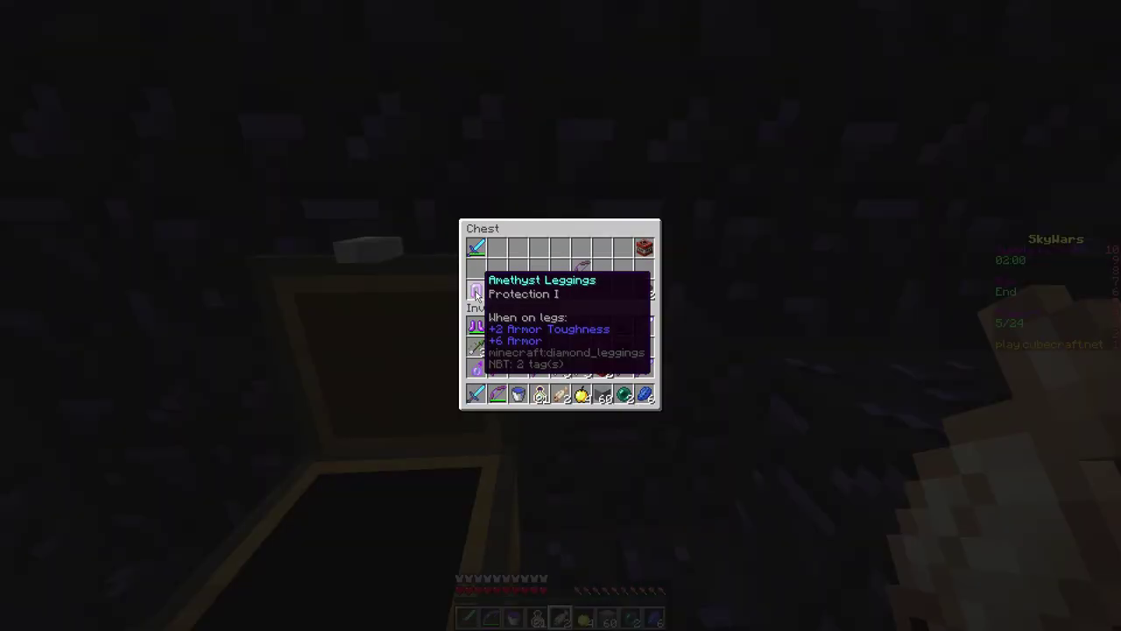
key(e)
right_click(561, 315)
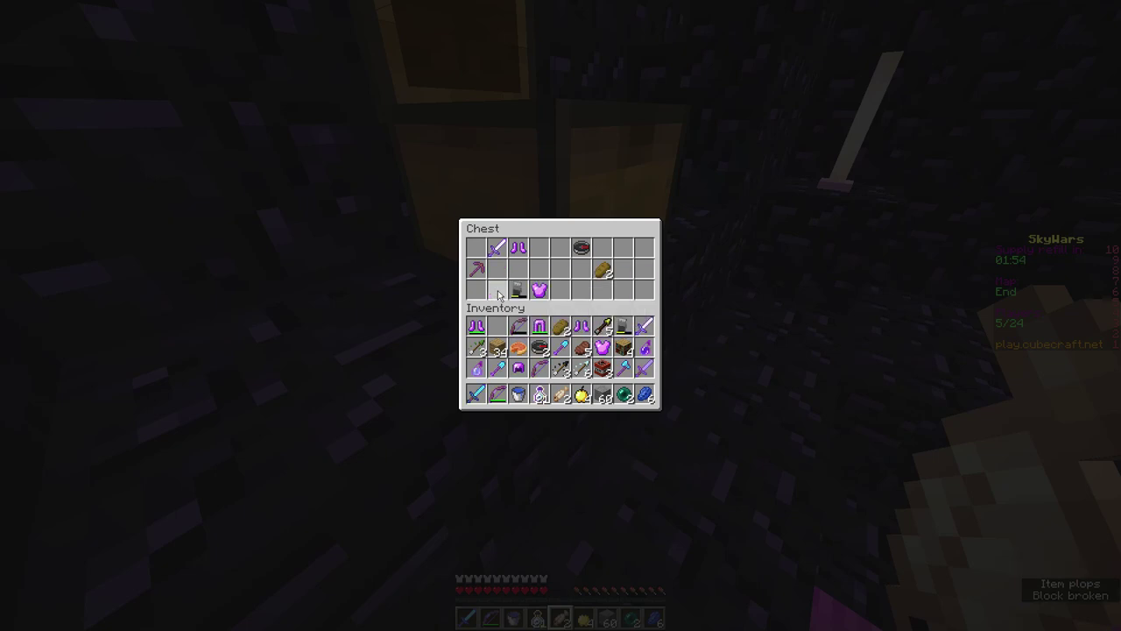
key(e)
right_click(561, 315)
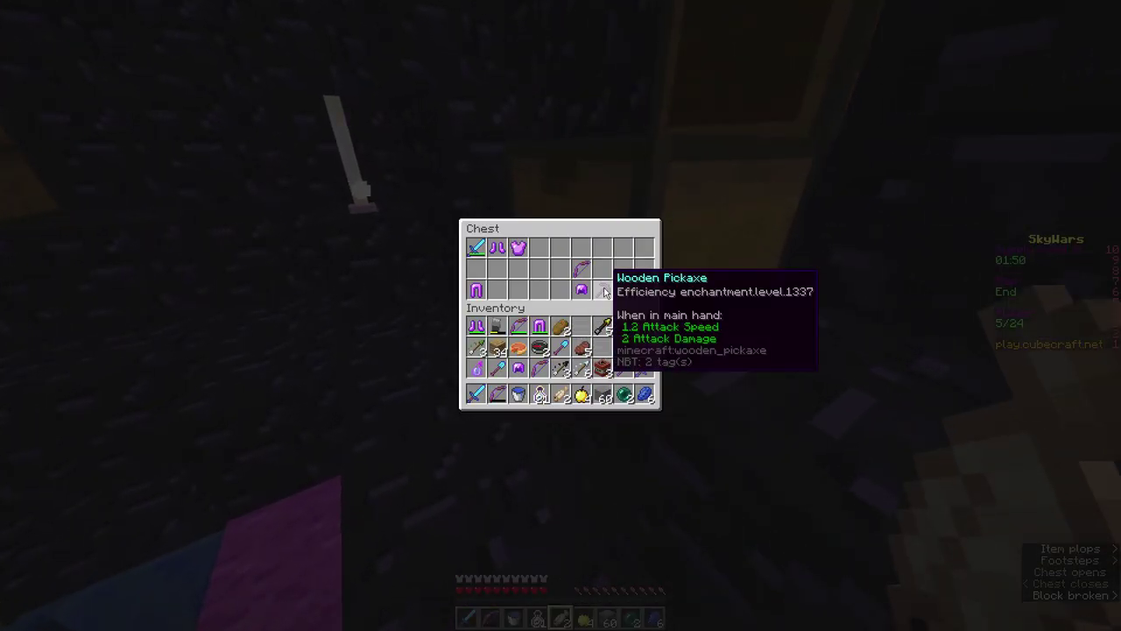
key(e)
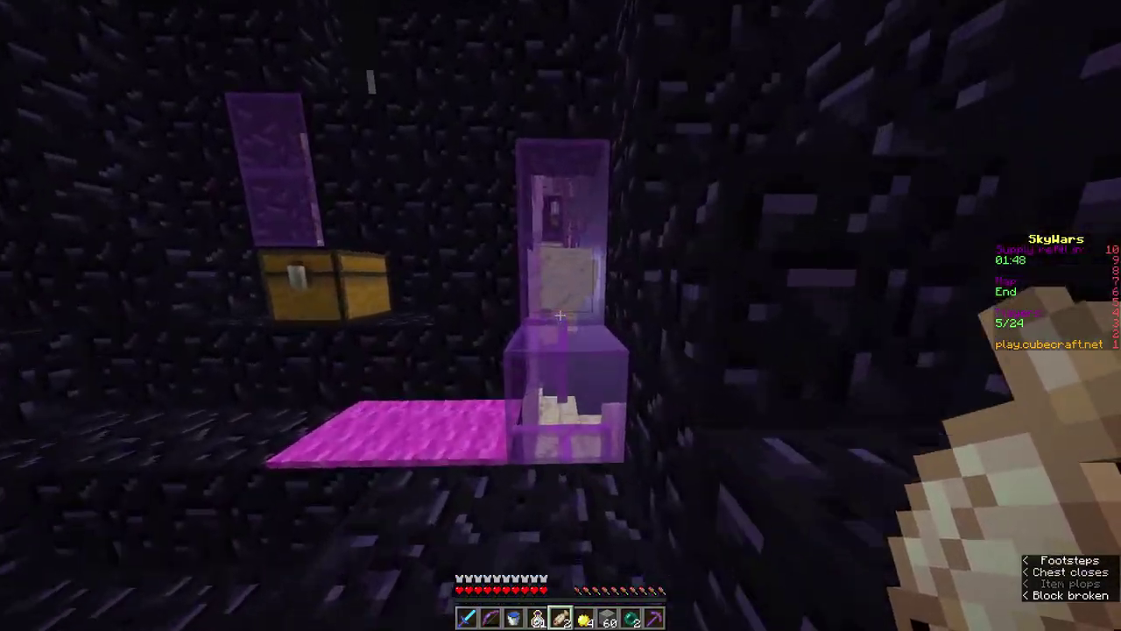
- Break through the purple glass and cycle the camera perspectives to view the armoured character
click(560, 316)
key(F5)
key(F5)
key(F5)
key(F5)
key(F5)
key(F5)
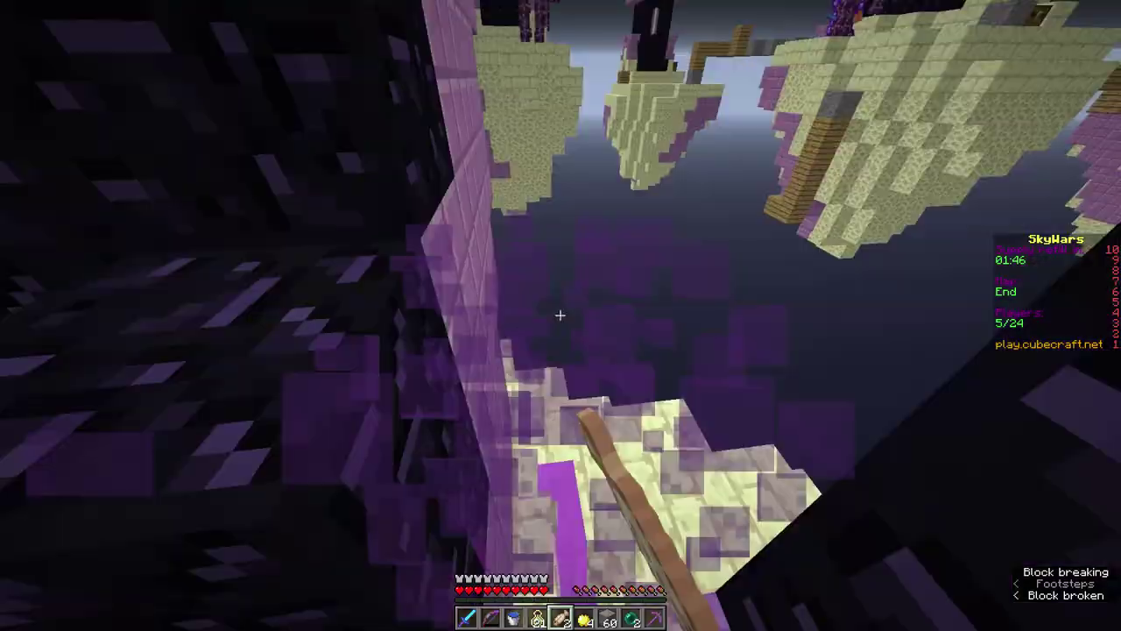
- Eat Cooked Cod on top of the obsidian structure while cycling through the camera perspectives
right_click(560, 315)
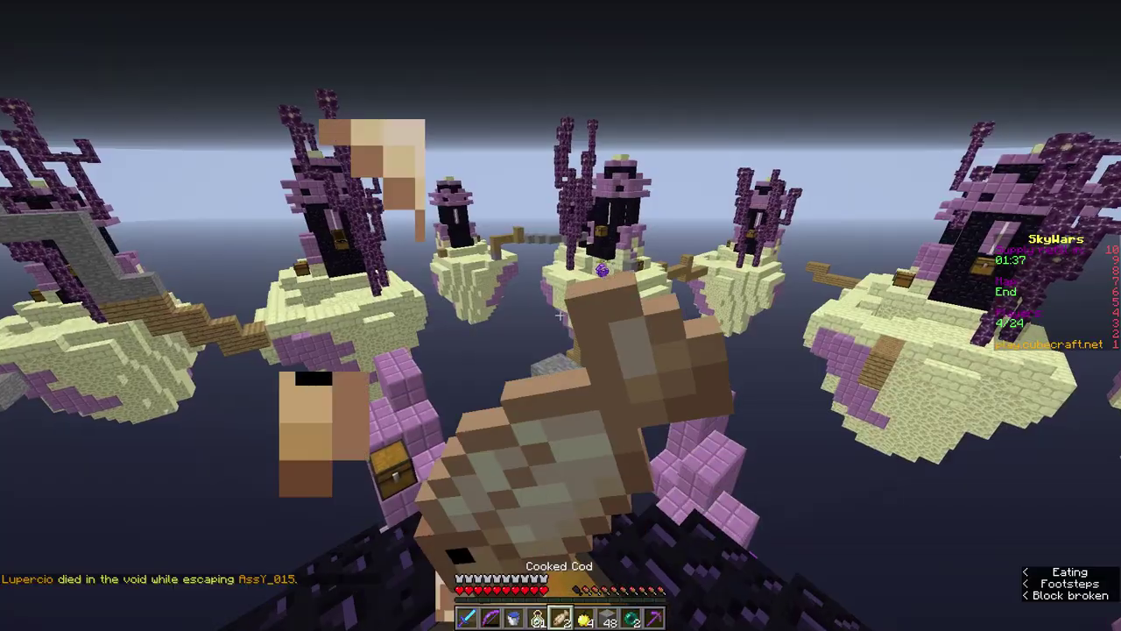
key(F5)
key(F5)
key(F5)
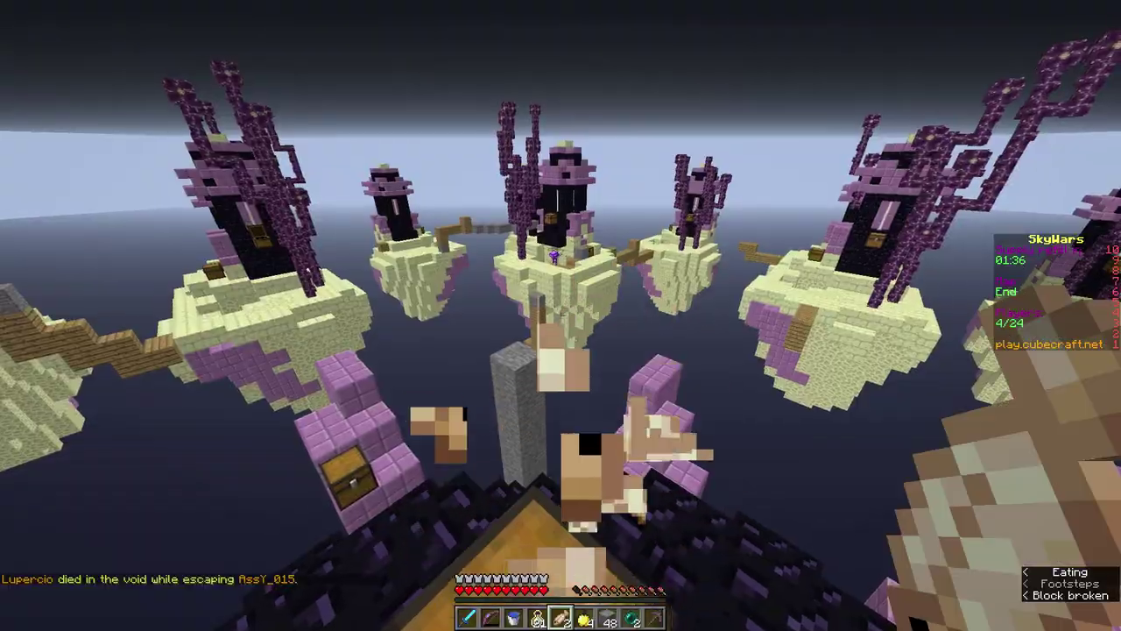
- Inspect the full worn amethyst armour set in the inventory and shoot the bow from the obsidian structure
key(e)
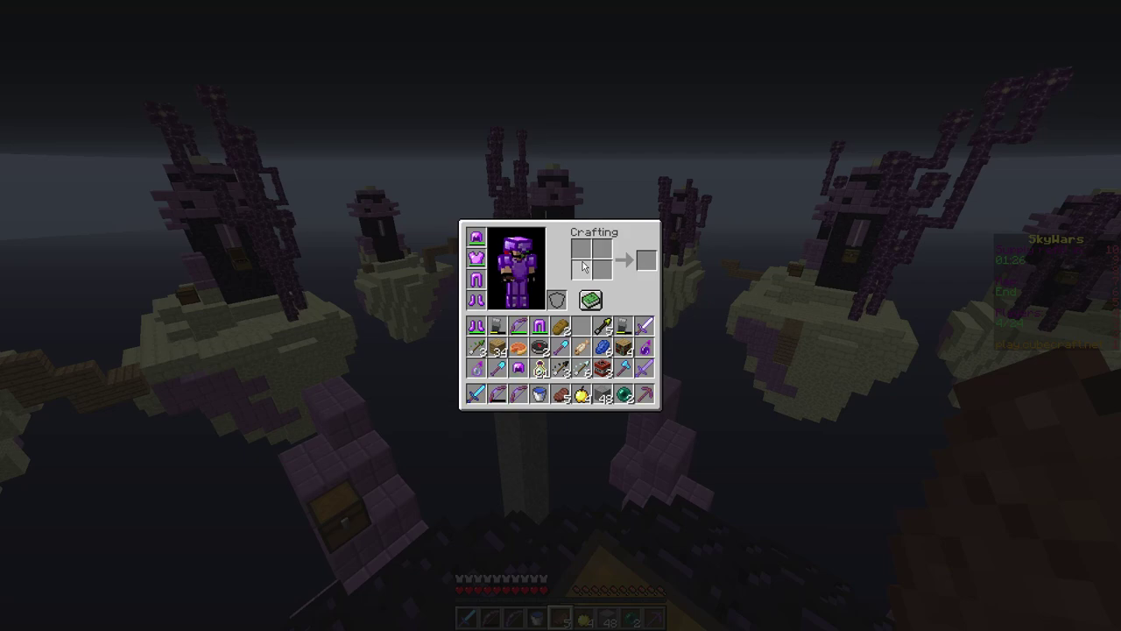
key(e)
key(2)
right_click(561, 315)
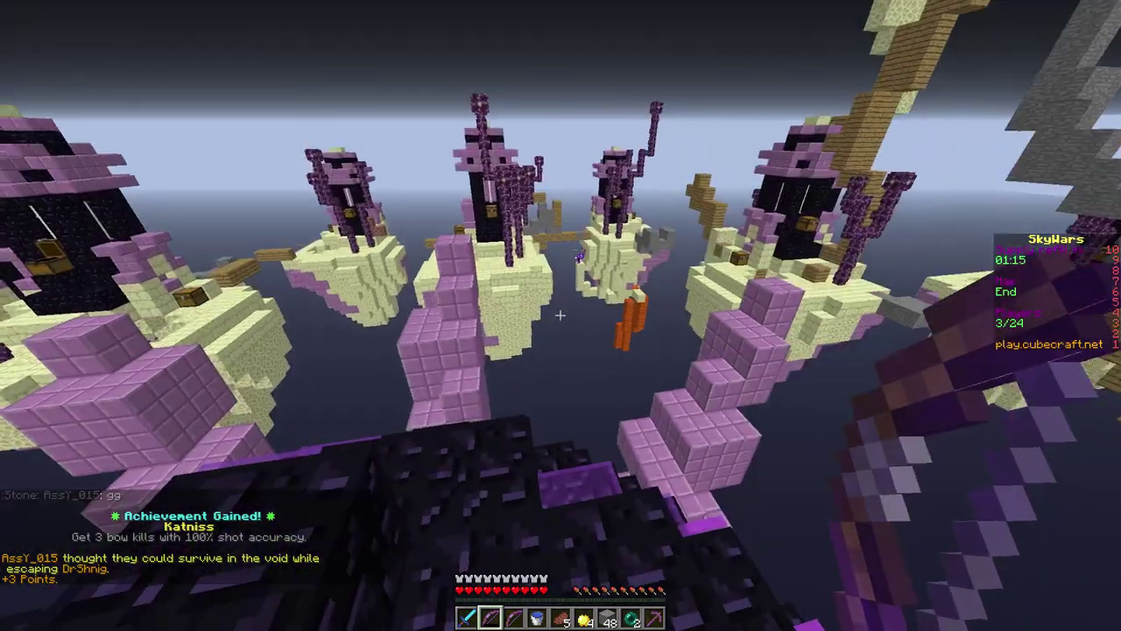
- Aim the bow from the obsidian structure, equip the Stone blocks and move out along the purpur branch
right_click(561, 315)
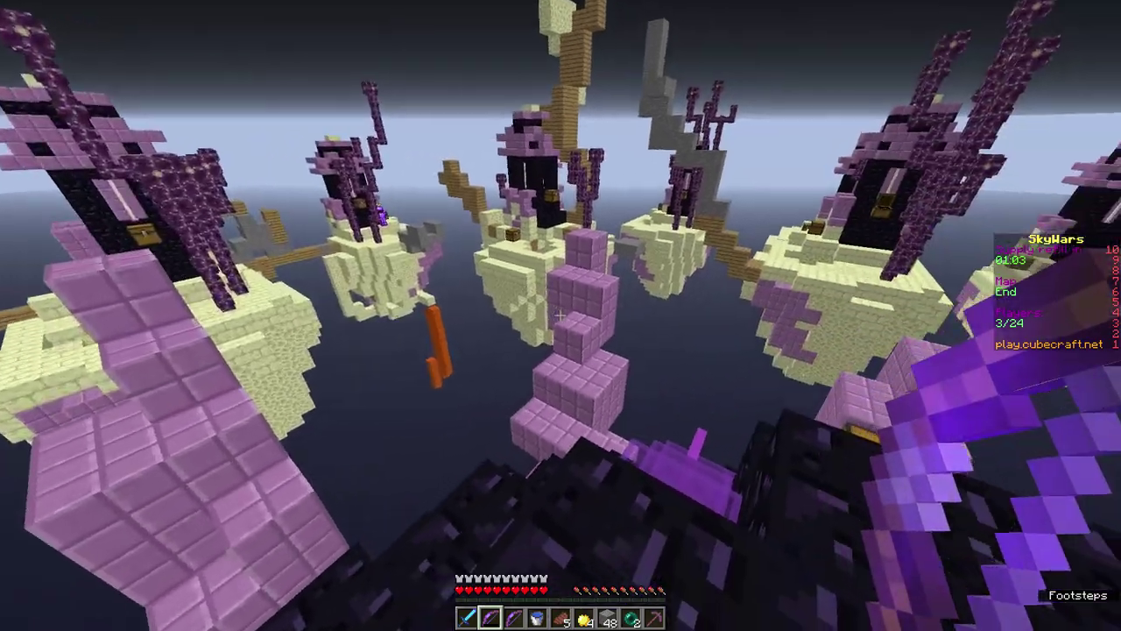
key(8)
key(w)
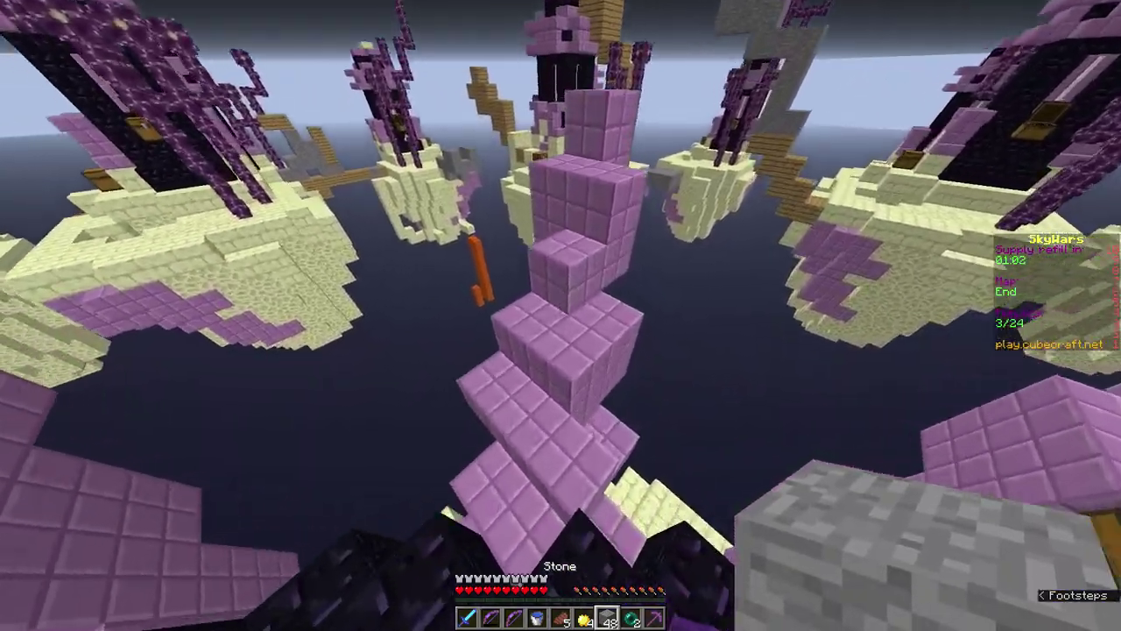
key(w)
key(space)
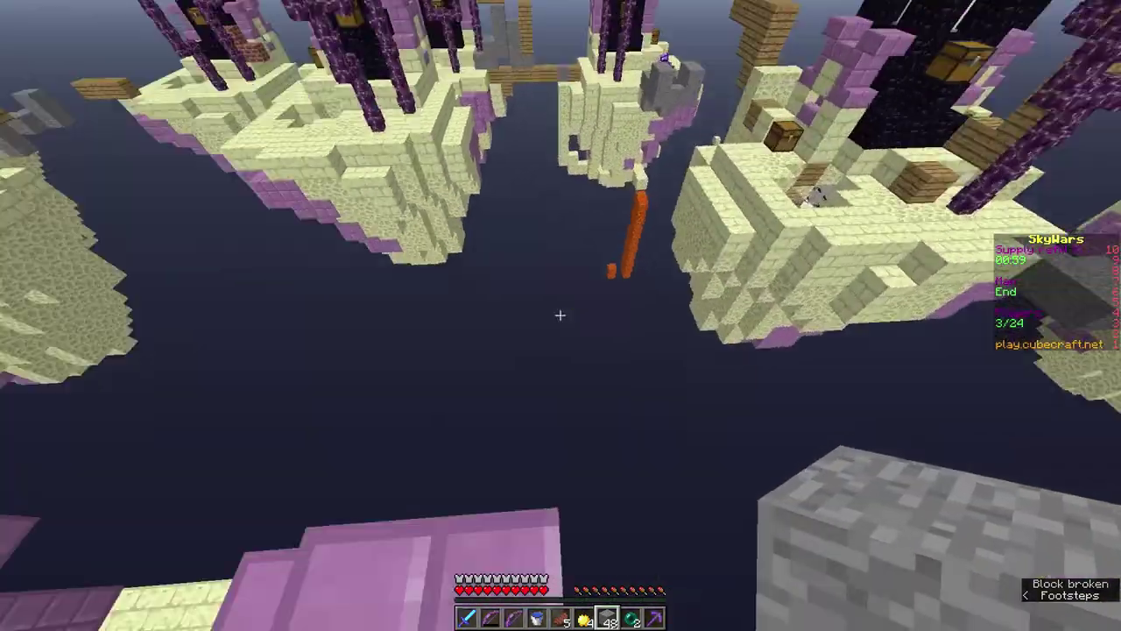
- Build a Stone bridge from the end of the purpur branch towards the neighbouring end stone island
right_click(561, 315)
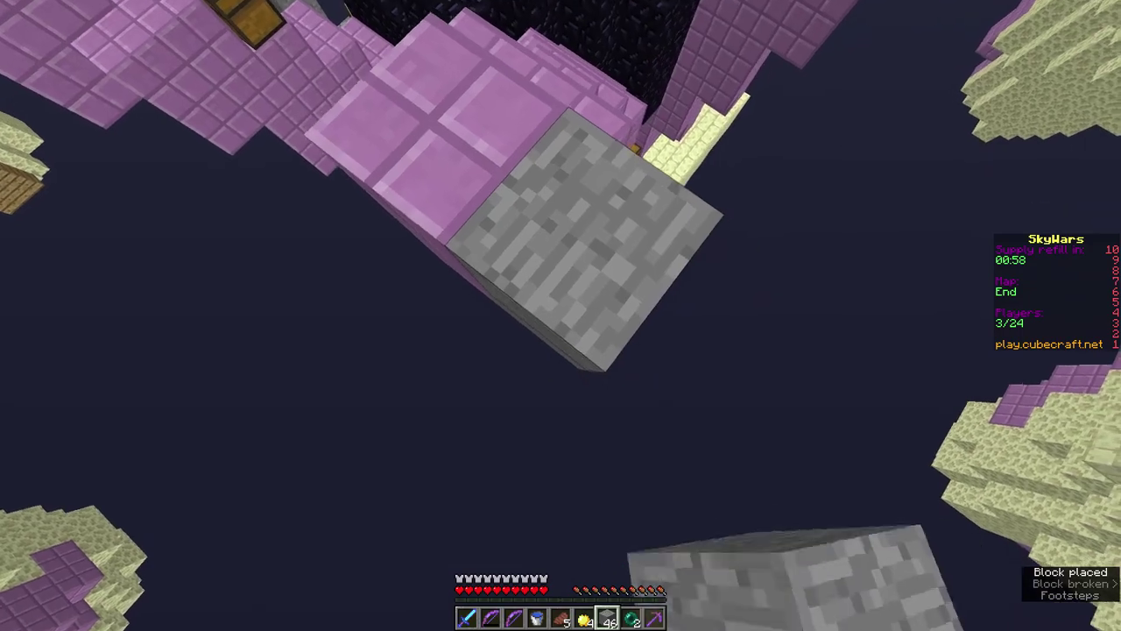
right_click(561, 314)
right_click(560, 315)
right_click(561, 314)
right_click(560, 314)
right_click(561, 315)
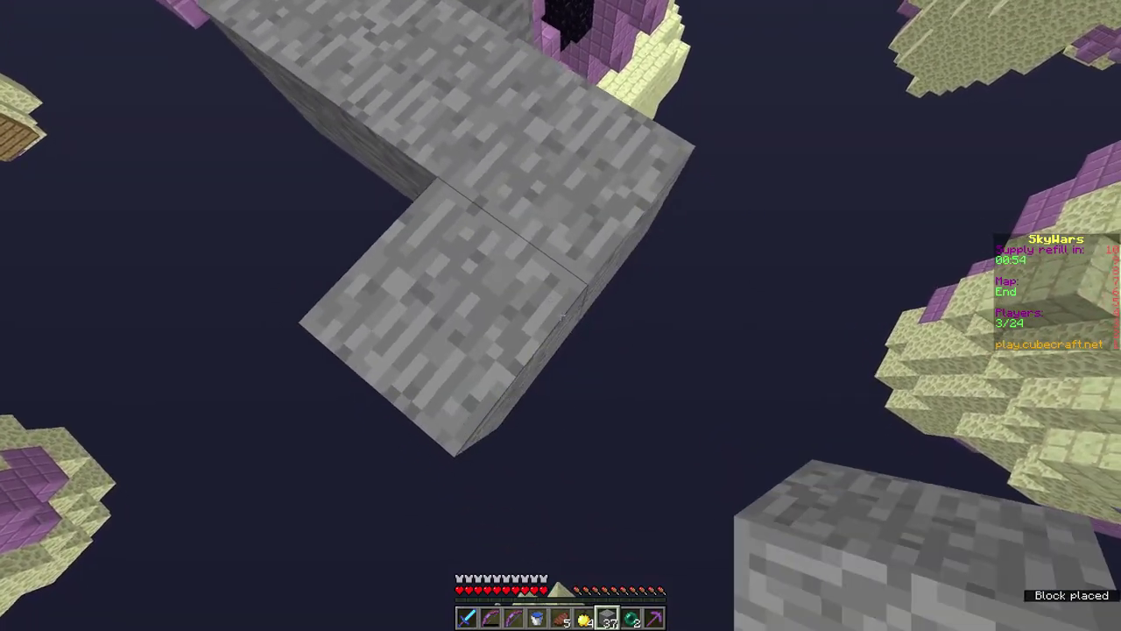
right_click(560, 314)
right_click(561, 315)
right_click(561, 314)
right_click(561, 315)
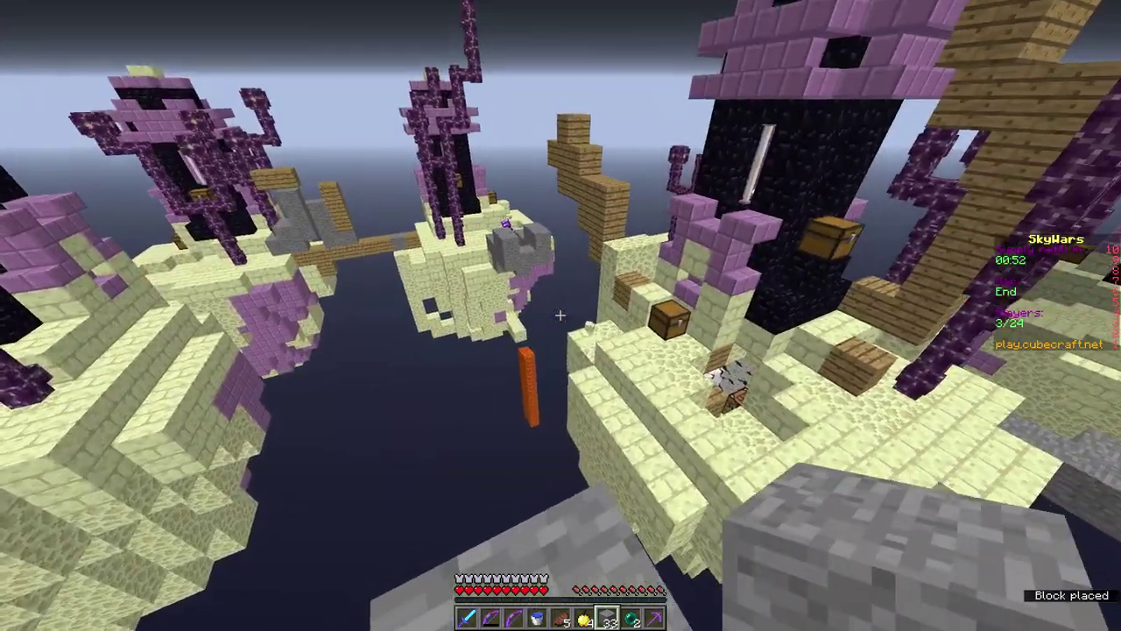
- Drop onto the end stone island and climb past the chest, placing a Stone block on the way up
key(w)
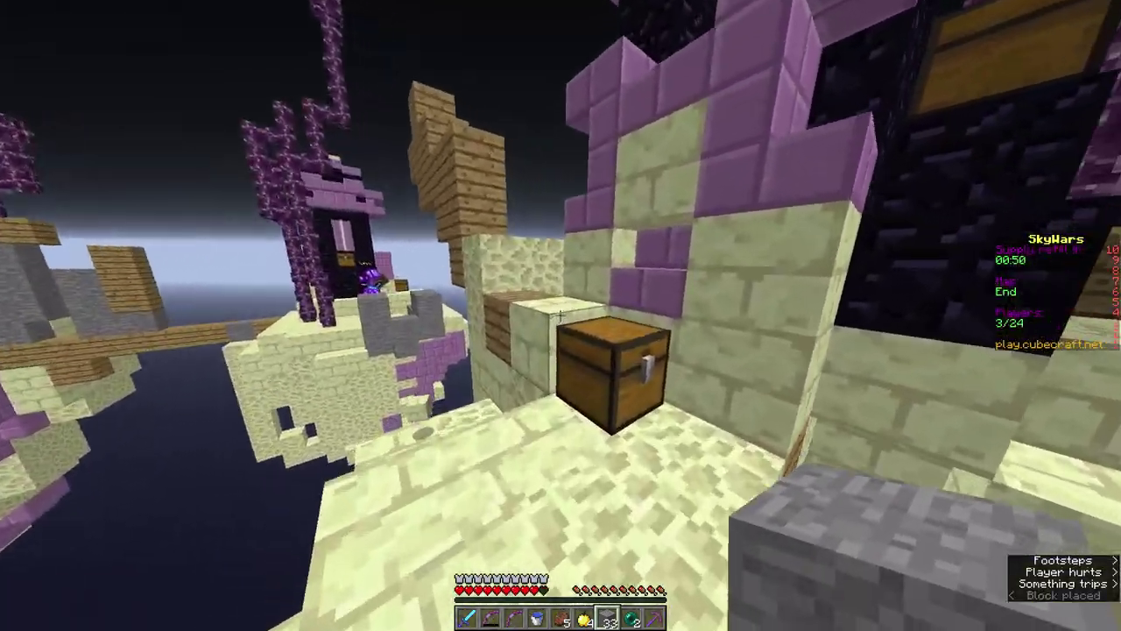
key(space)
key(space)
right_click(560, 315)
- Shoot both bows at the opponents on the wooden bridge and the distant tower
key(3)
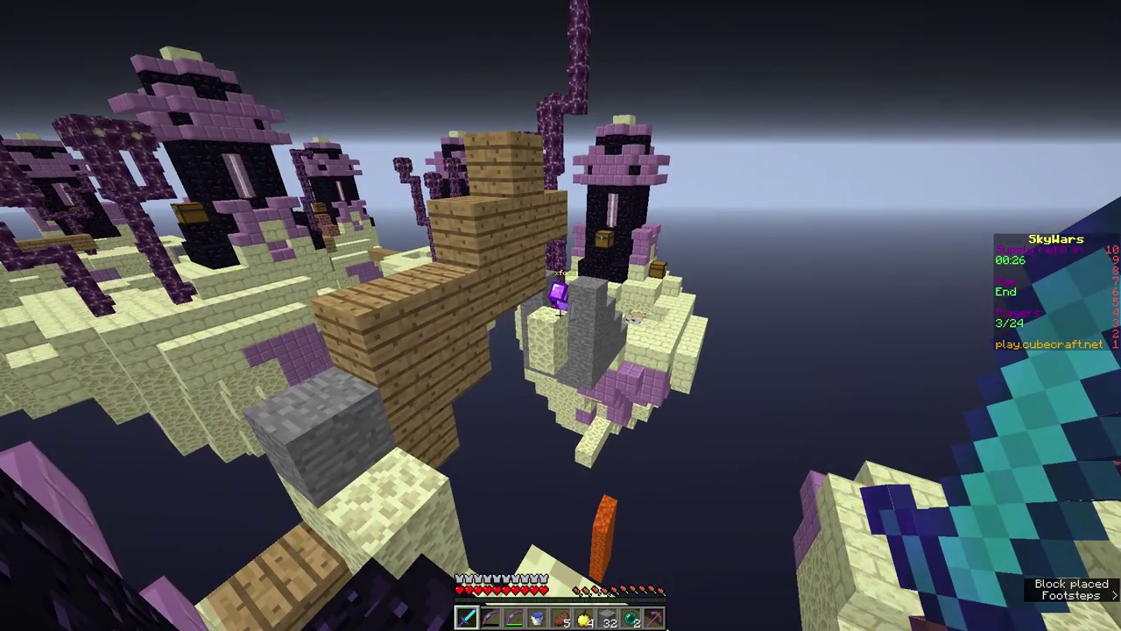
key(3)
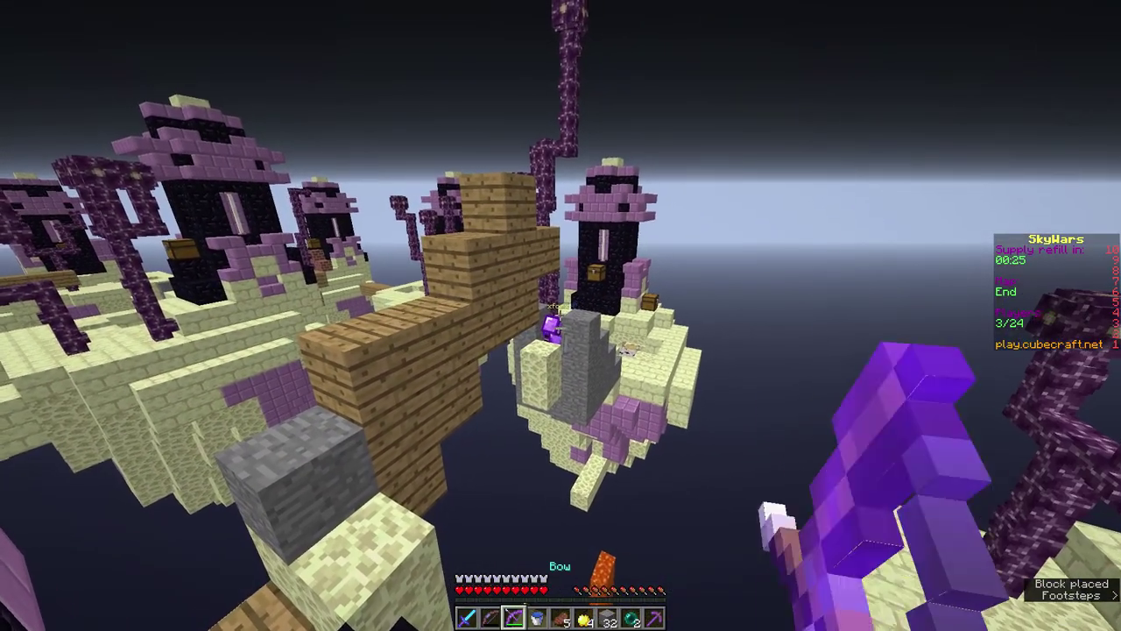
key(2)
right_click(560, 315)
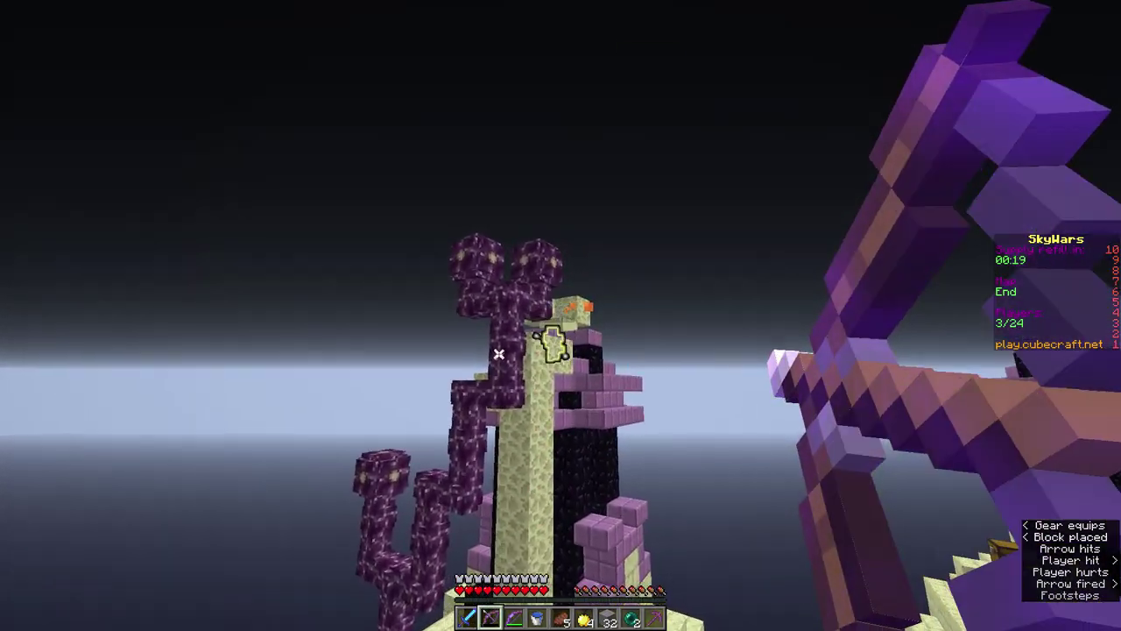
key(1)
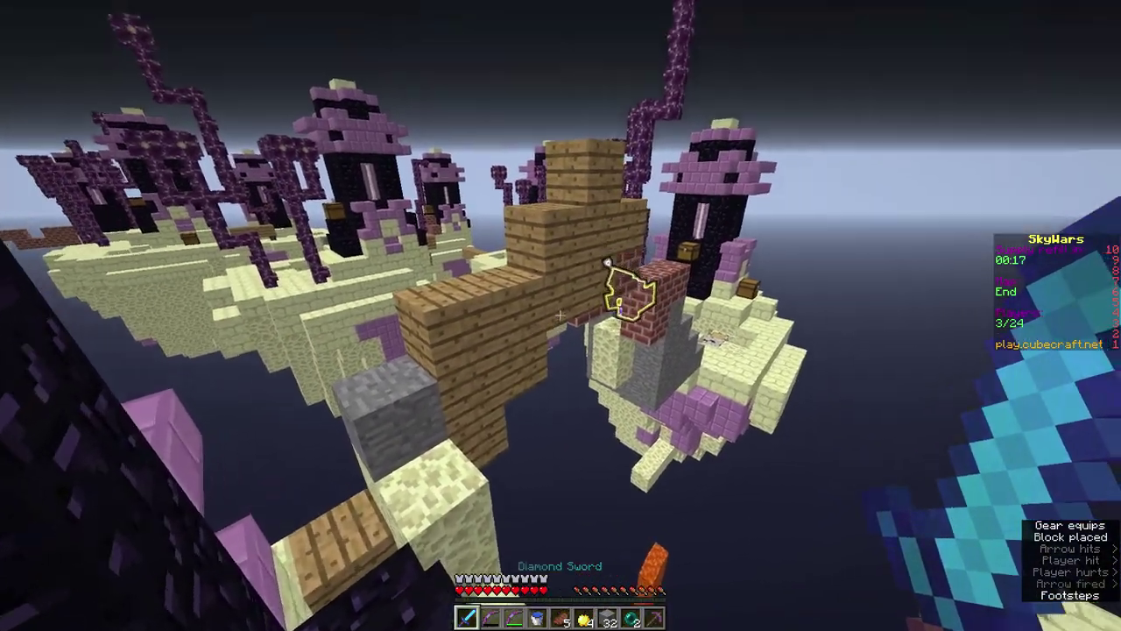
key(3)
right_click(560, 315)
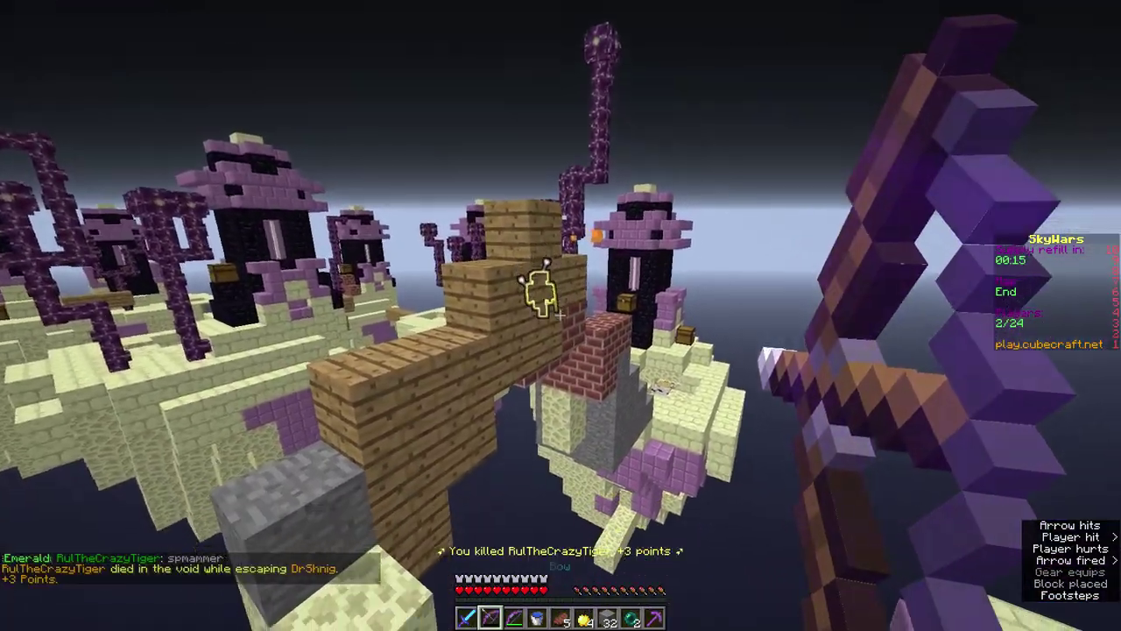
- Cross the plank bridge to the next island and aim the bow at the last opponent below
key(1)
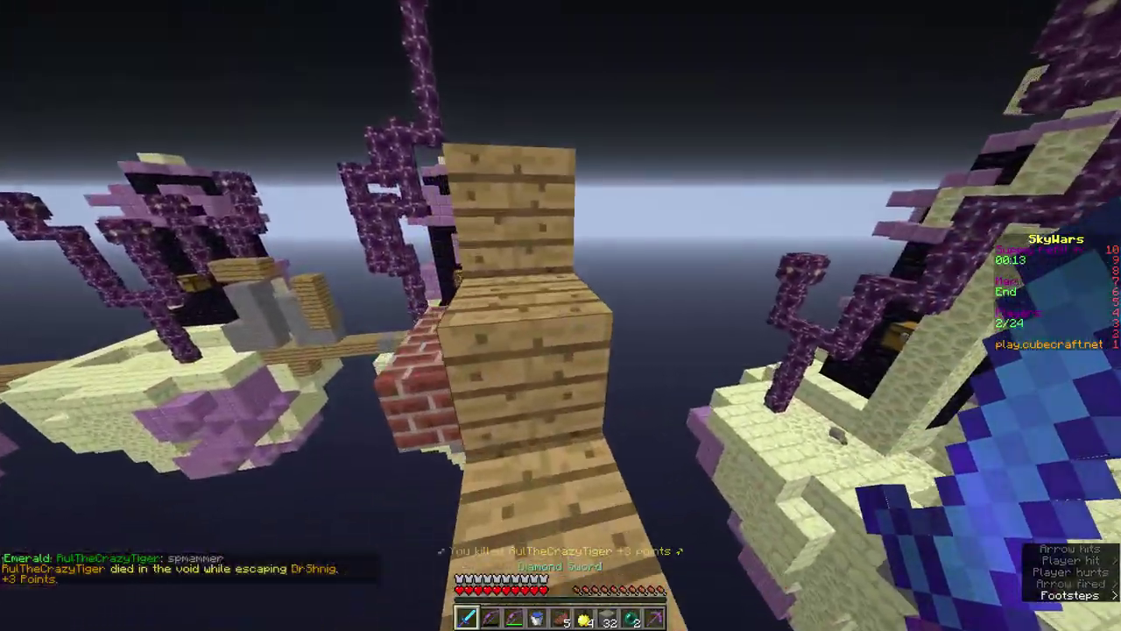
key(3)
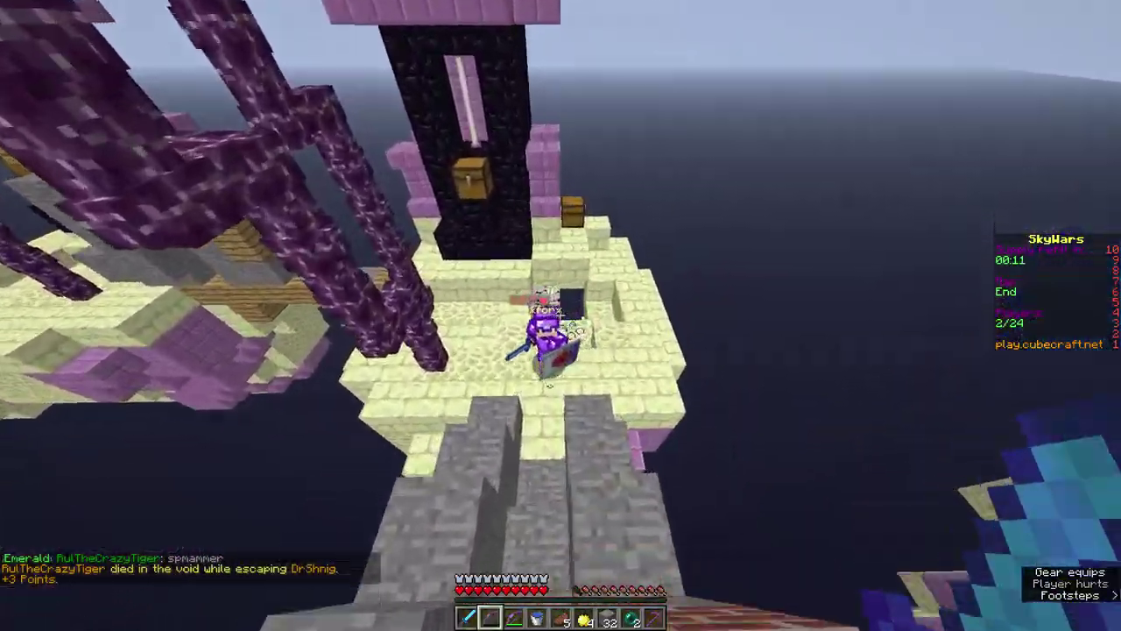
right_click(561, 316)
- Attack the amethyst-armoured opponent on the island at close range with the Diamond Sword
key(1)
click(561, 316)
click(561, 315)
click(561, 315)
click(560, 316)
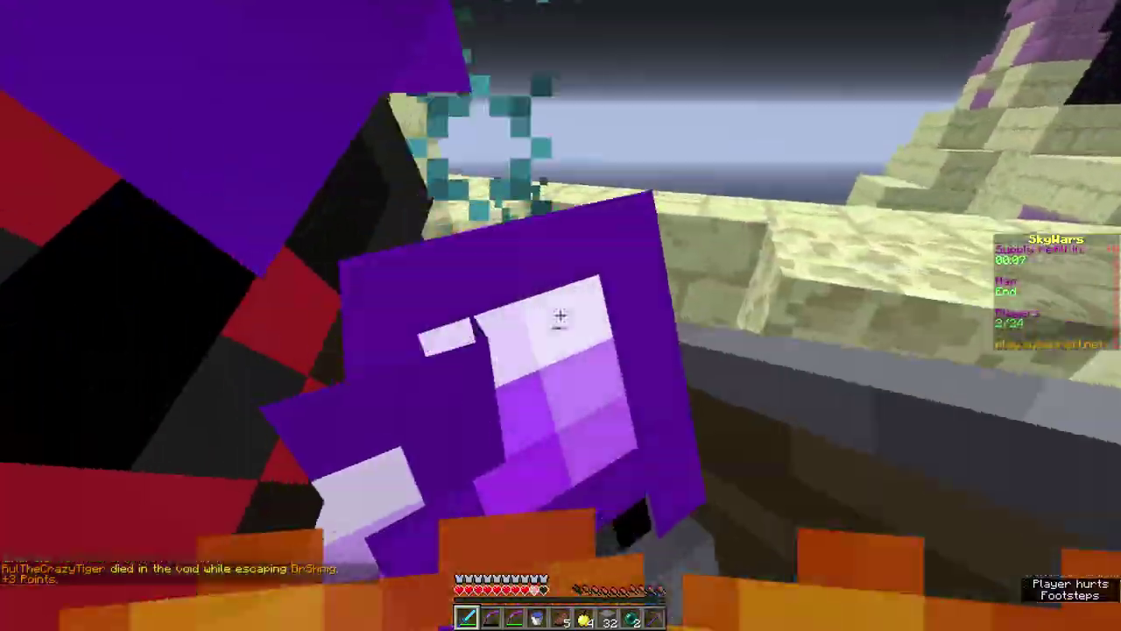
click(561, 316)
click(561, 315)
click(561, 315)
click(560, 316)
click(561, 316)
click(561, 315)
click(560, 316)
click(561, 315)
- Place a run of Stone blocks on the island around the opponent's position beside the obsidian tower
key(7)
right_click(561, 315)
right_click(560, 315)
right_click(561, 315)
right_click(561, 315)
right_click(561, 315)
right_click(560, 315)
right_click(561, 315)
- Dig through the end stone bricks beside the obsidian tower with the Wooden Pickaxe and shoot the bow into the hole
key(9)
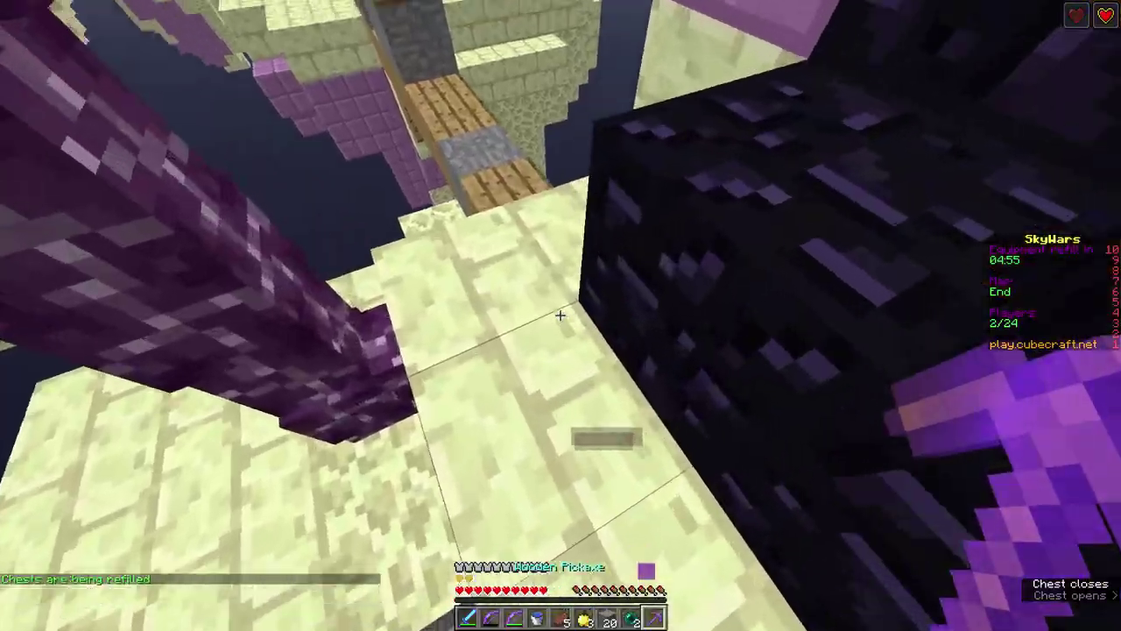
click(561, 316)
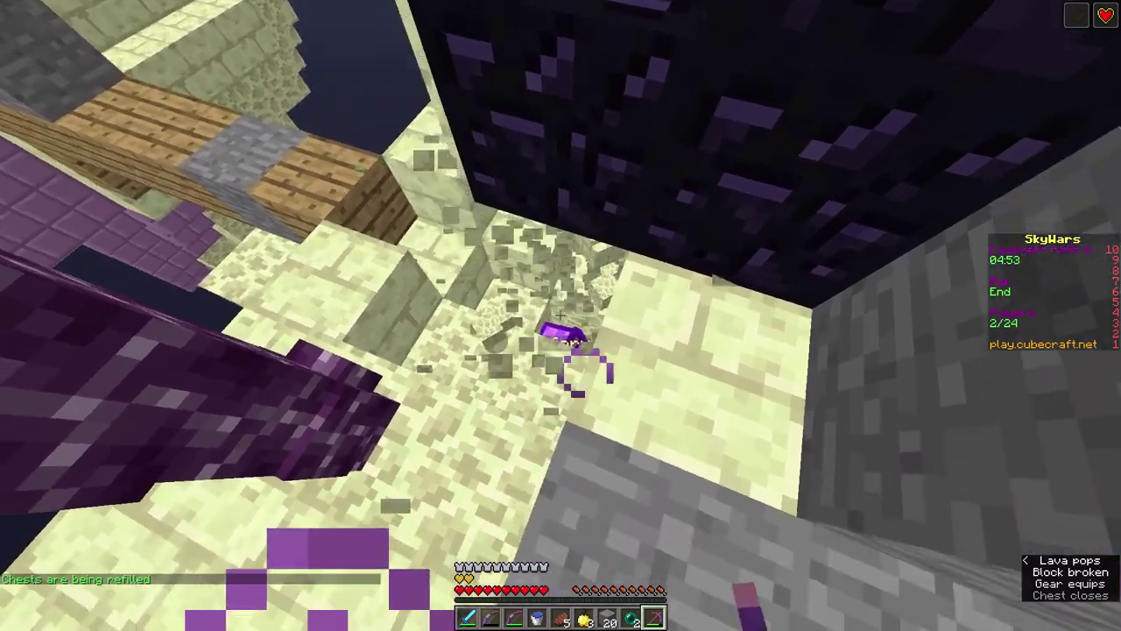
key(3)
right_click(561, 315)
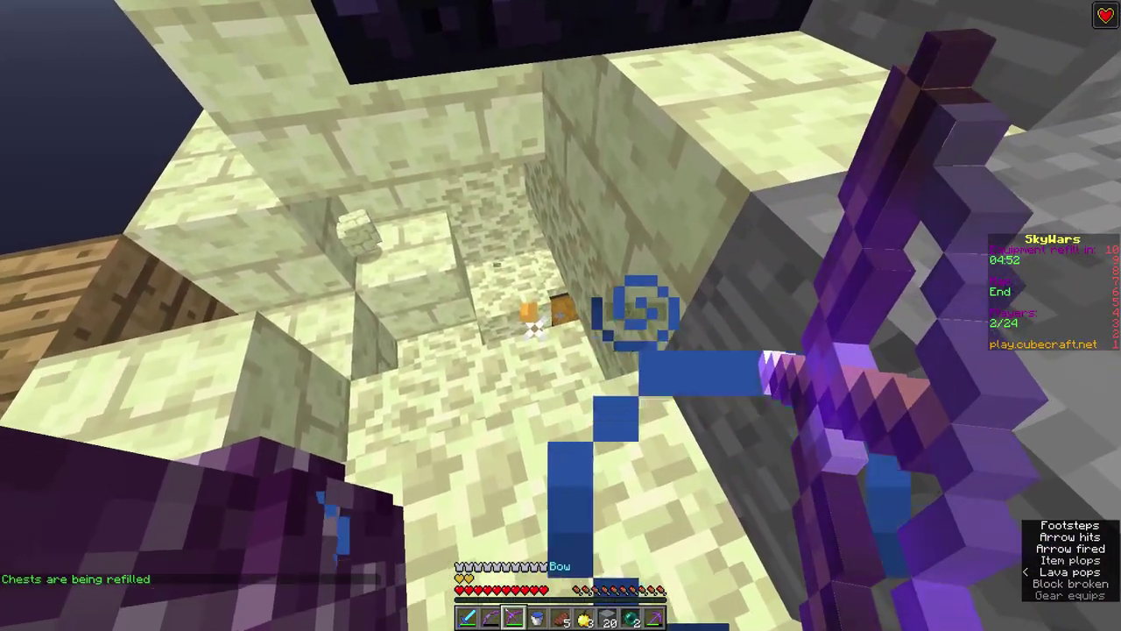
- Look over the carried items and worn amethyst armour in the inventory
key(1)
key(e)
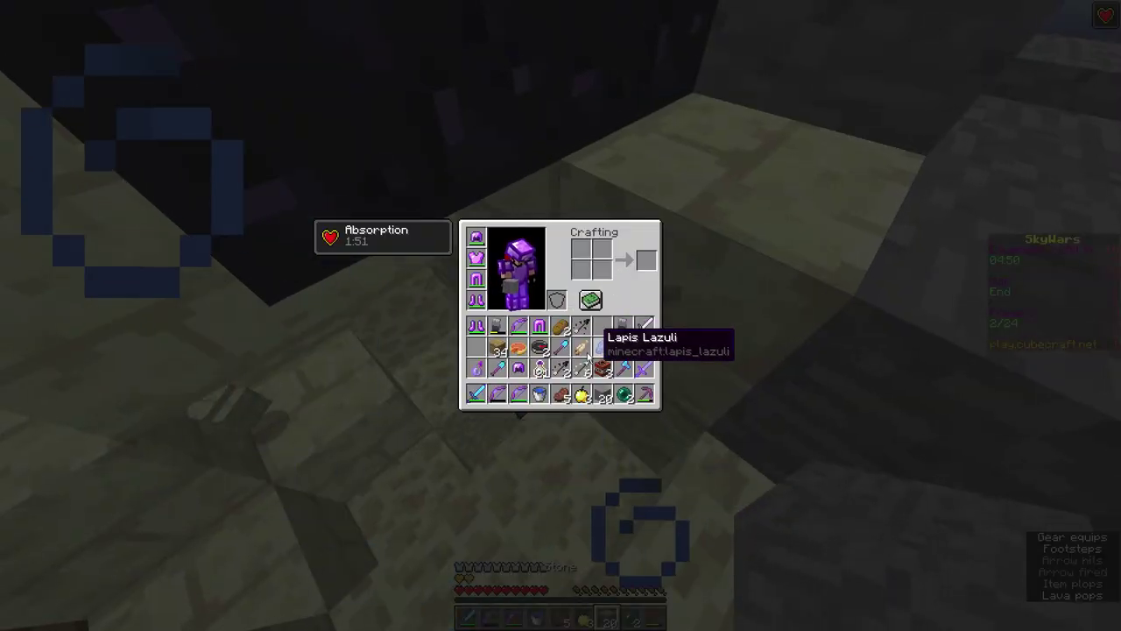
key(e)
key(1)
- Fight the opponent inside the end stone hollow, alternating Diamond Sword hits with bow shots
click(561, 315)
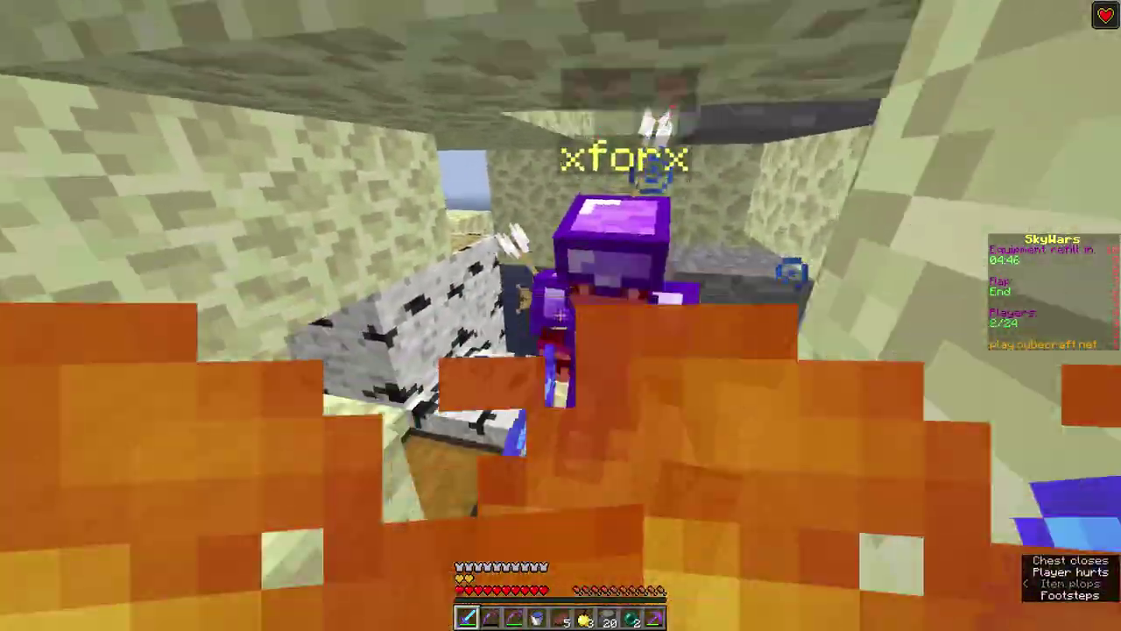
click(561, 316)
key(2)
right_click(560, 315)
key(1)
click(561, 315)
click(561, 315)
key(2)
right_click(561, 315)
right_click(560, 316)
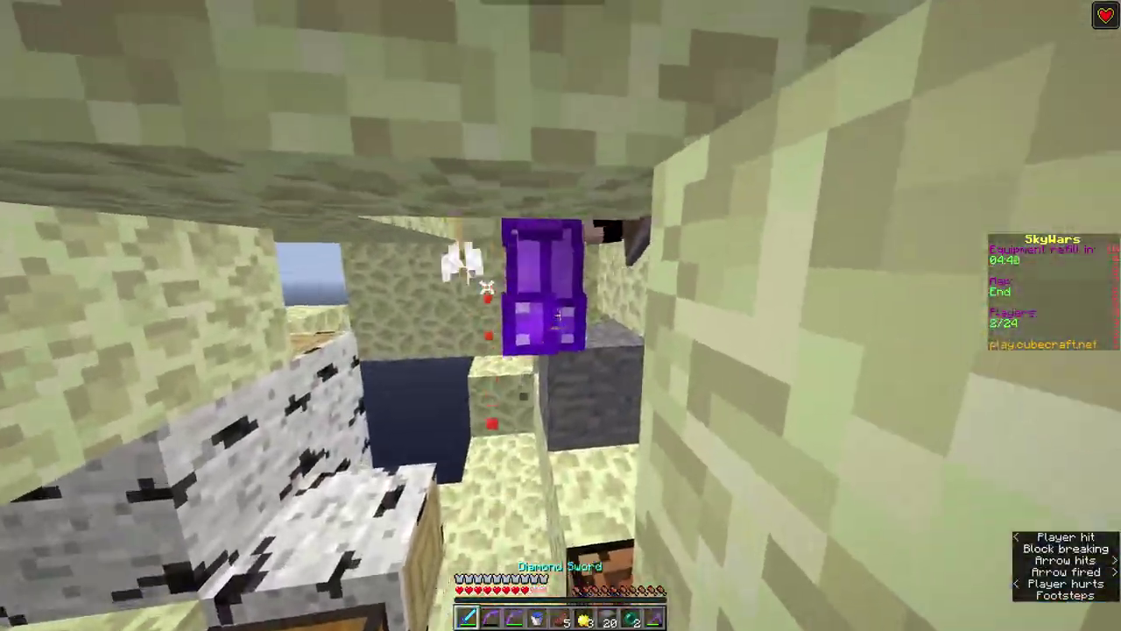
key(1)
click(560, 315)
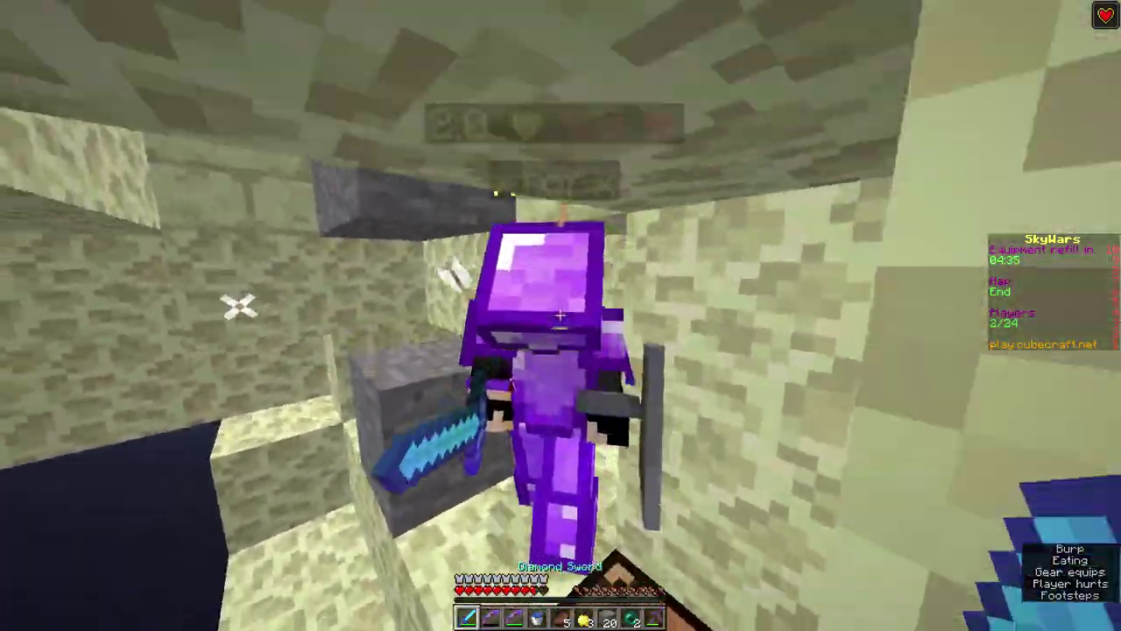
- Keep striking the opponent in the hollow with the Diamond Sword, placing a Stone block between the hits
click(561, 316)
click(561, 315)
click(560, 315)
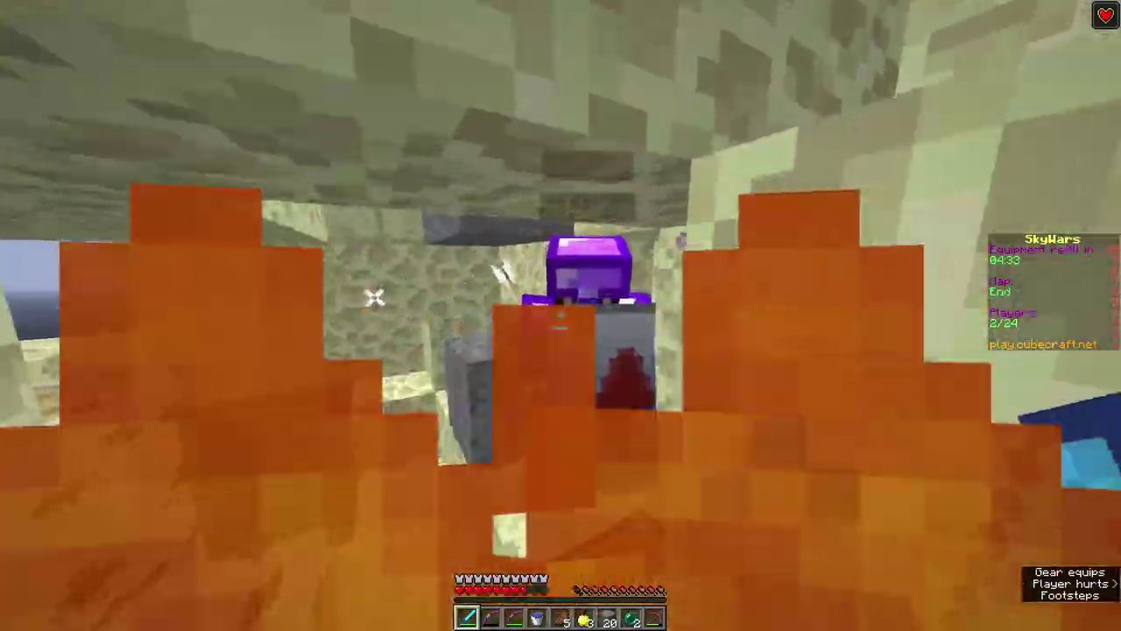
click(561, 315)
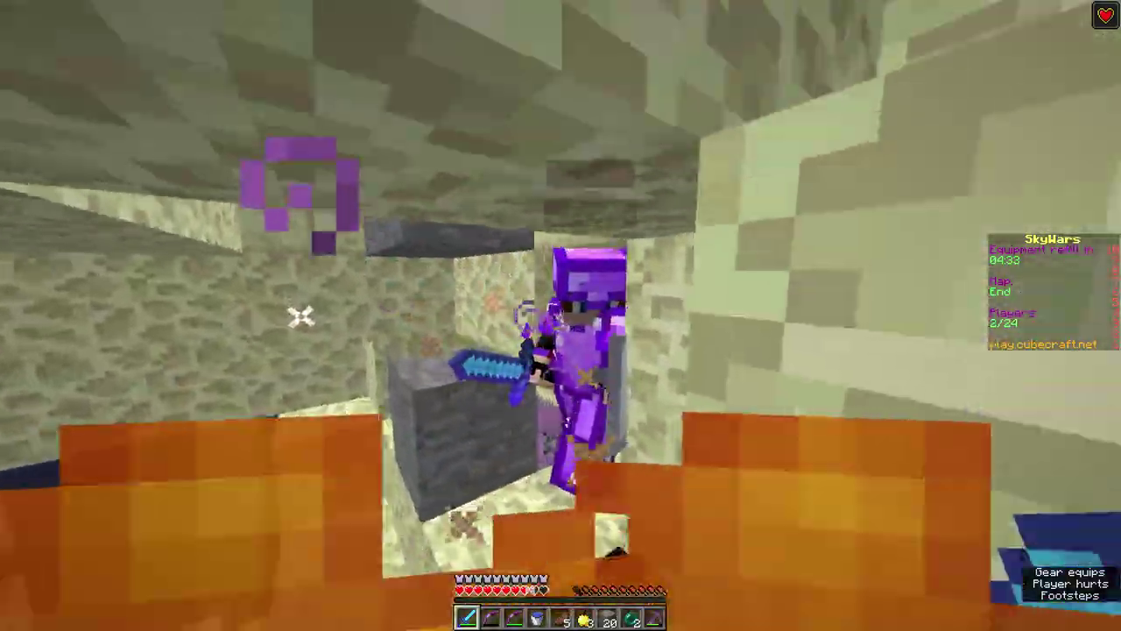
key(7)
right_click(561, 316)
key(1)
click(561, 315)
click(561, 315)
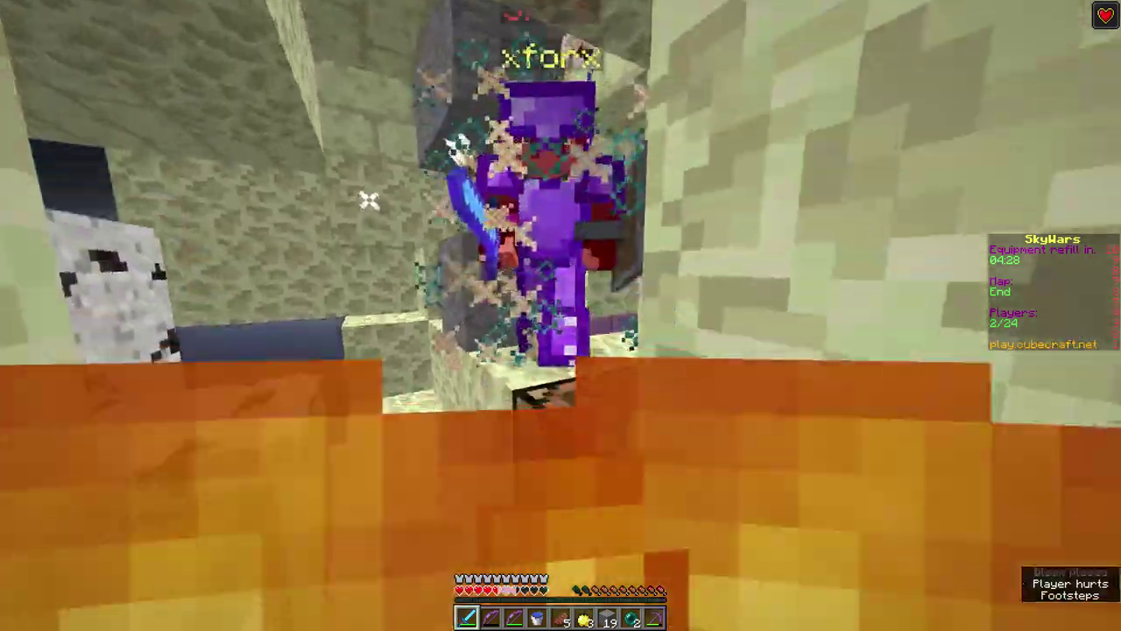
- Place Stone against the opponent, strike again with the Diamond Sword and eat Steak
key(7)
right_click(560, 316)
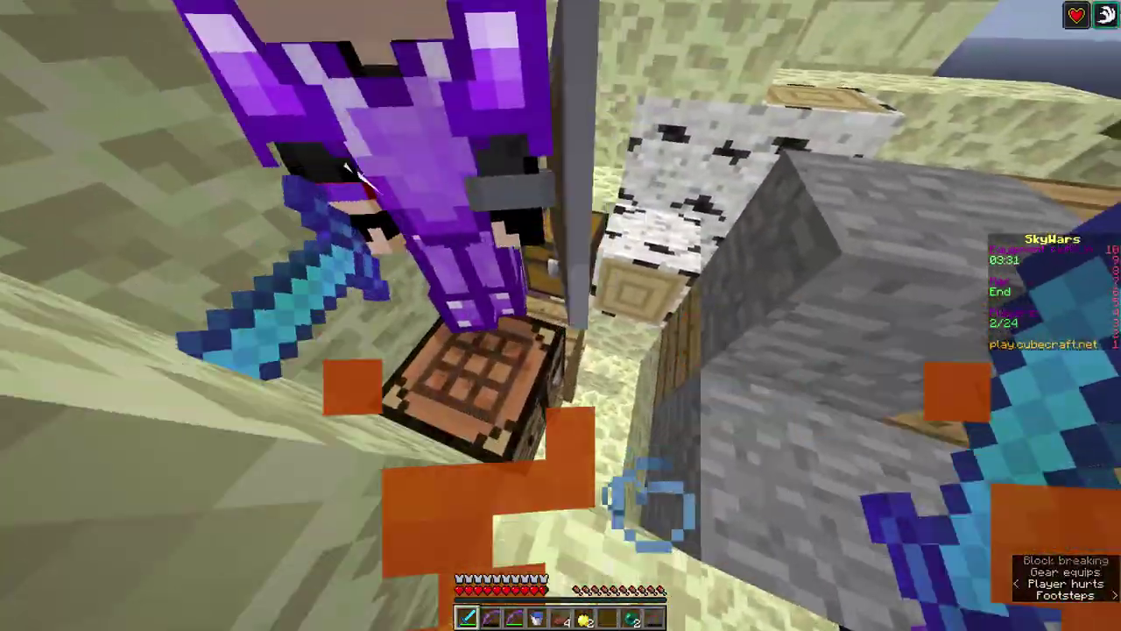
click(560, 315)
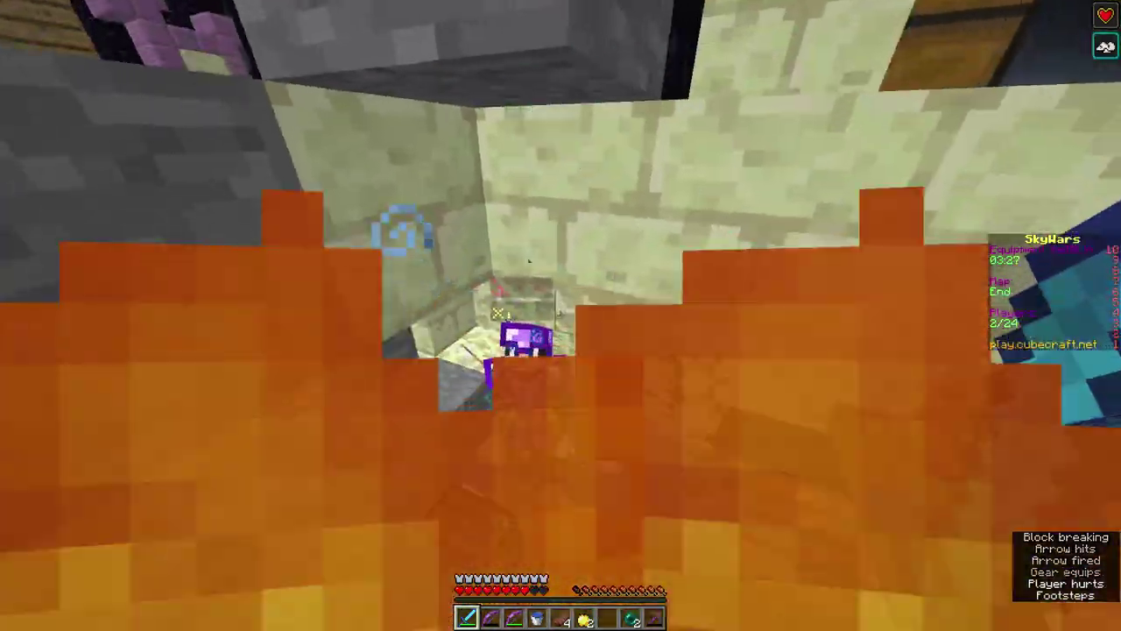
key(5)
right_click(560, 315)
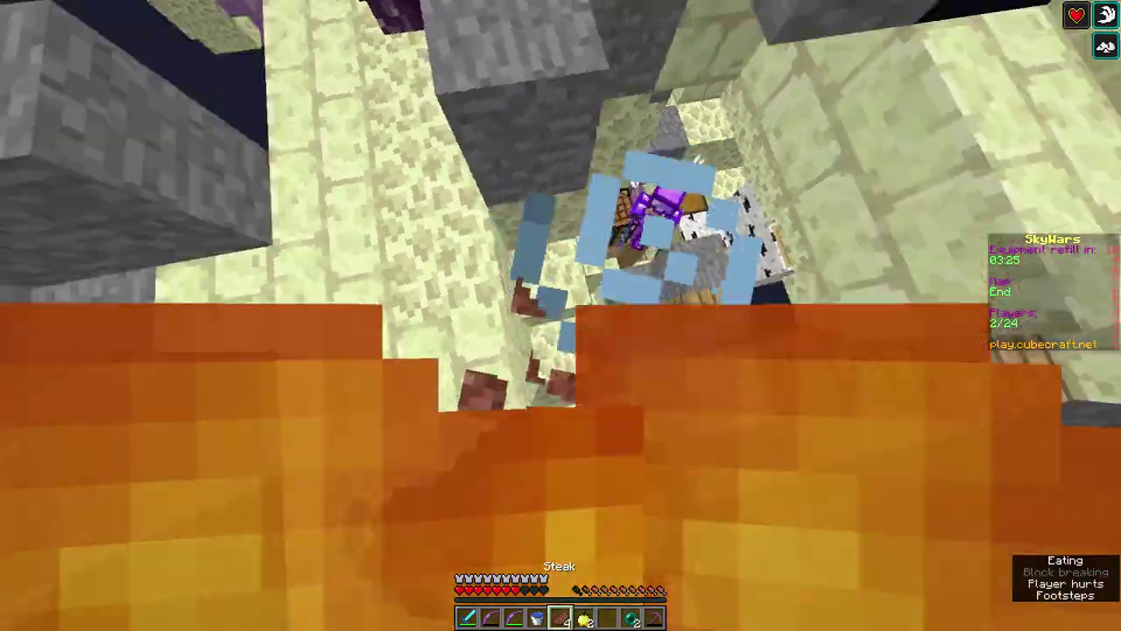
- Move the stack of 16 blocks from the inventory to the hotbar, drop the Wooden Pickaxe and equip the Diamond Sword
key(e)
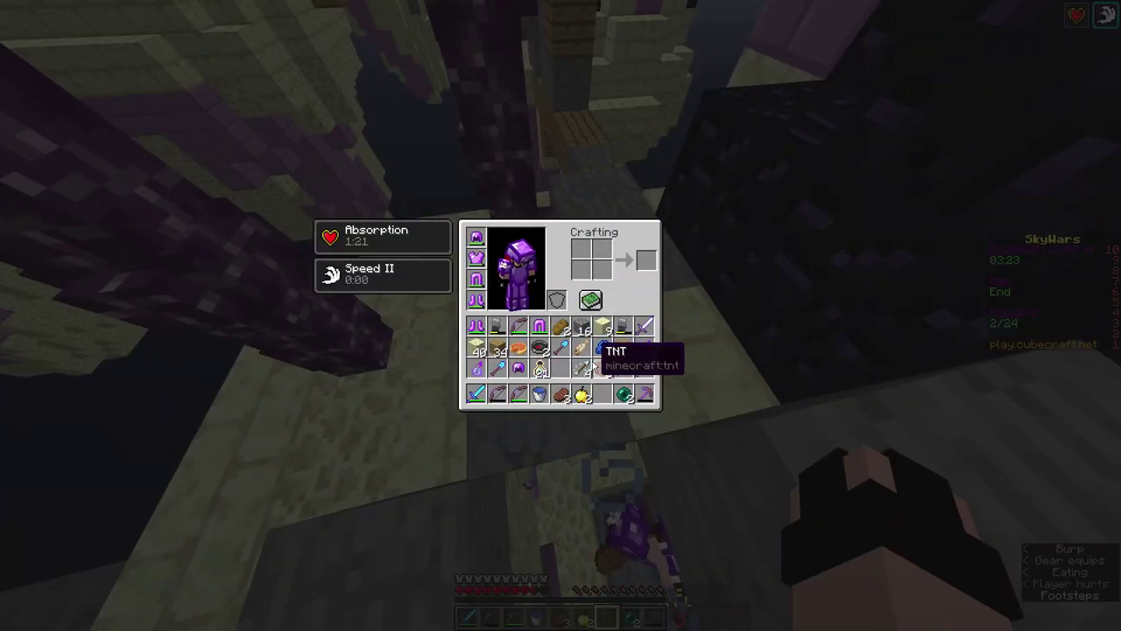
shift+click(581, 326)
key(e)
key(9)
key(q)
key(1)
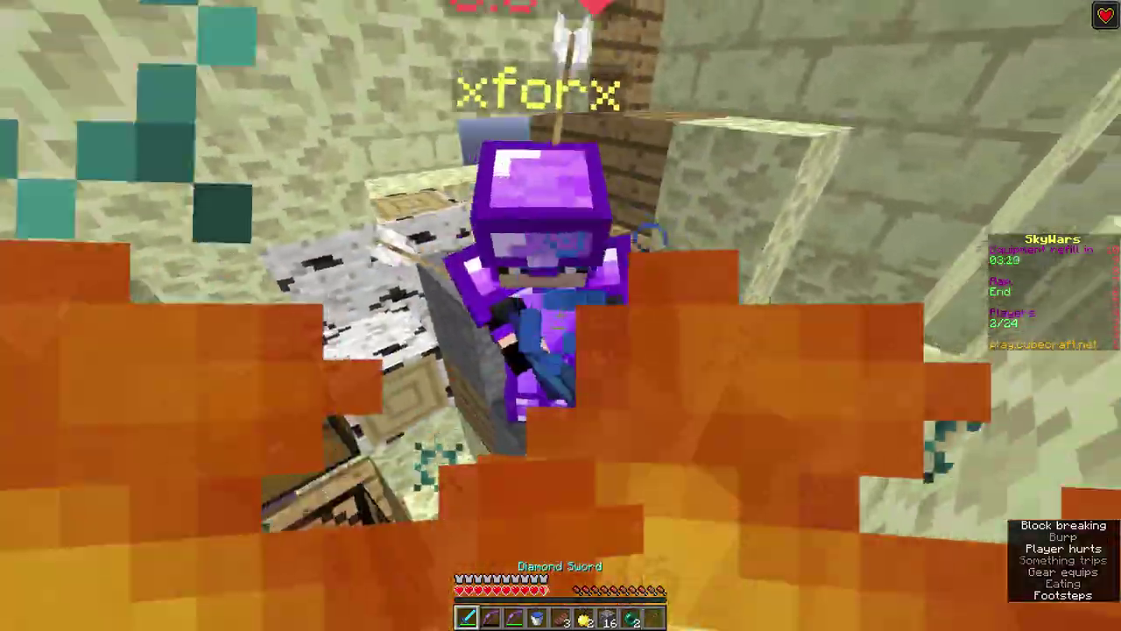
- Finish off the last opponent in the end stone hollow with repeated Diamond Sword hits
click(561, 316)
click(561, 315)
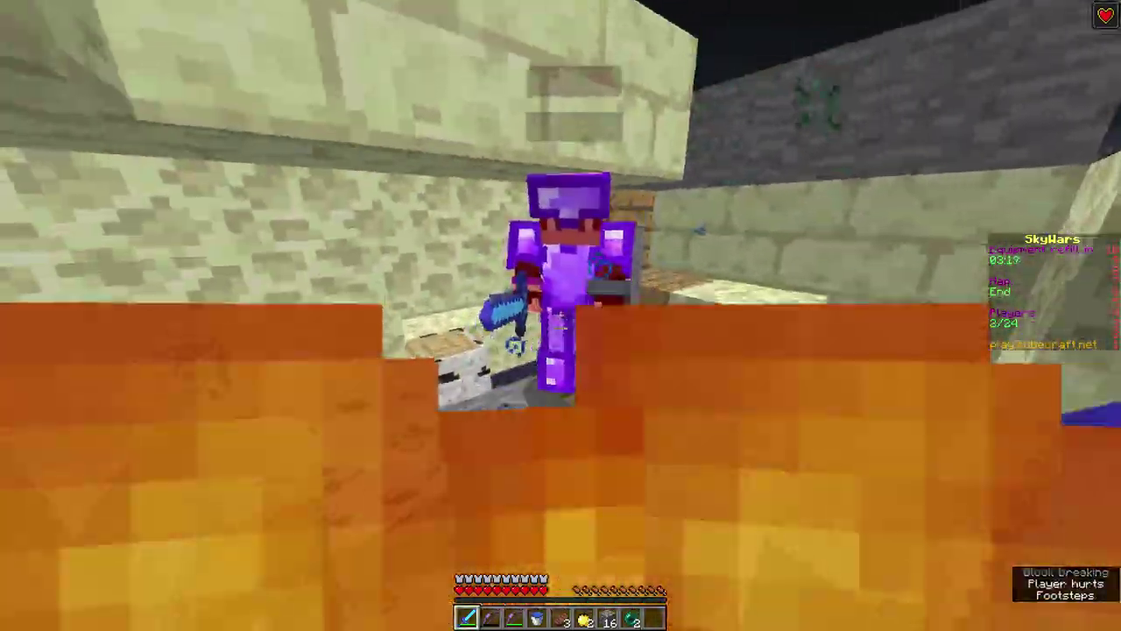
click(560, 315)
click(561, 315)
click(561, 315)
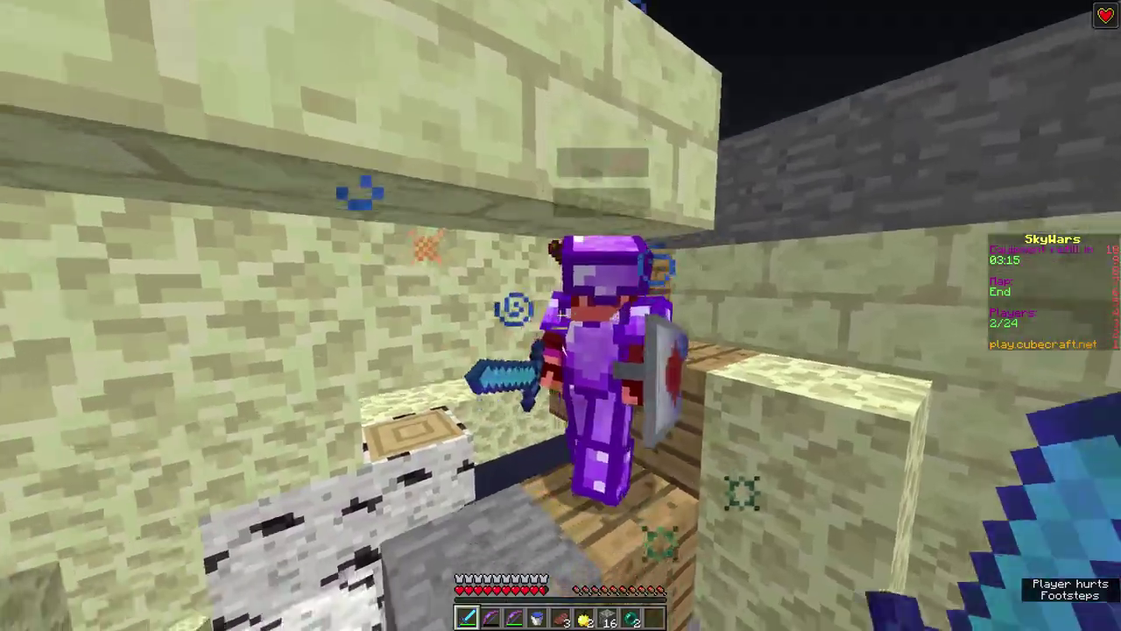
click(561, 316)
click(561, 315)
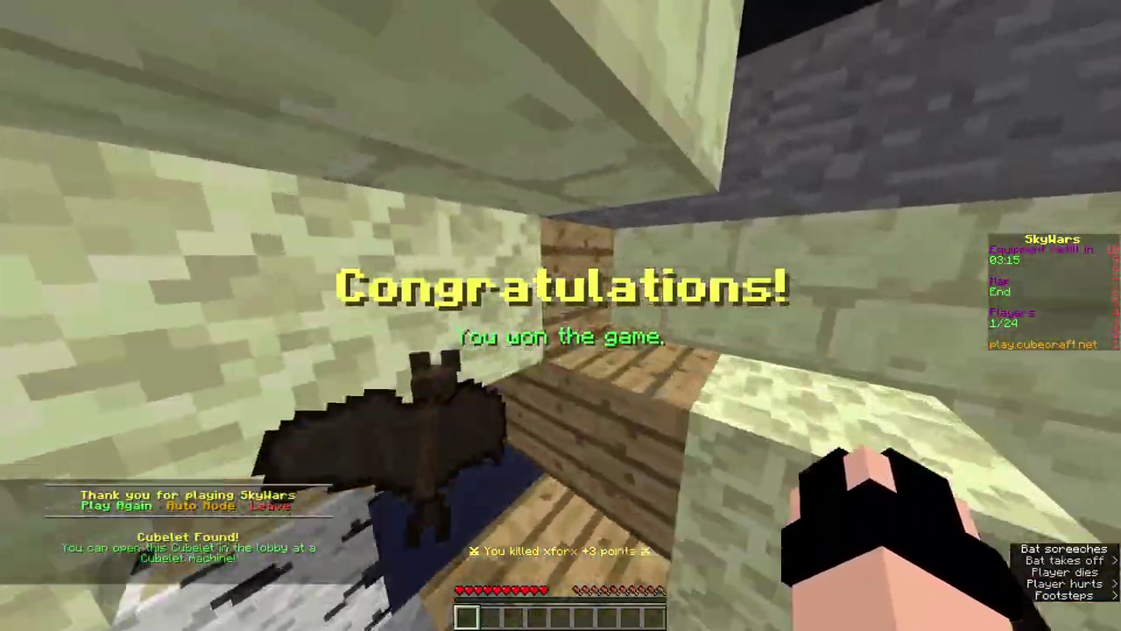
- Send "aww" in the match chat
key(w)
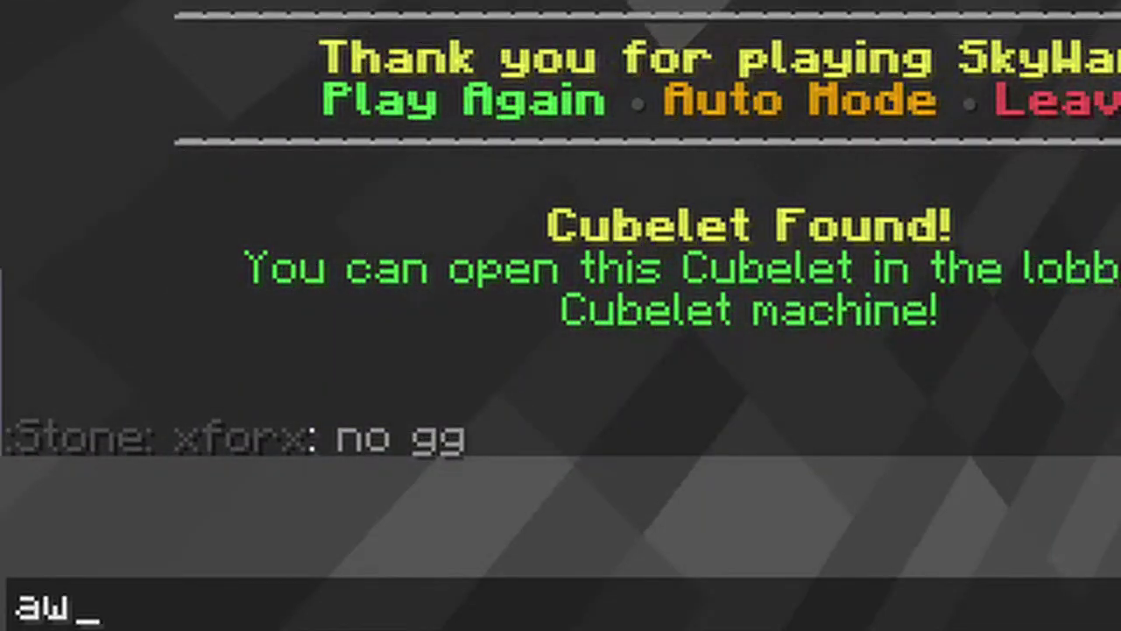
text(w)
key(Return)
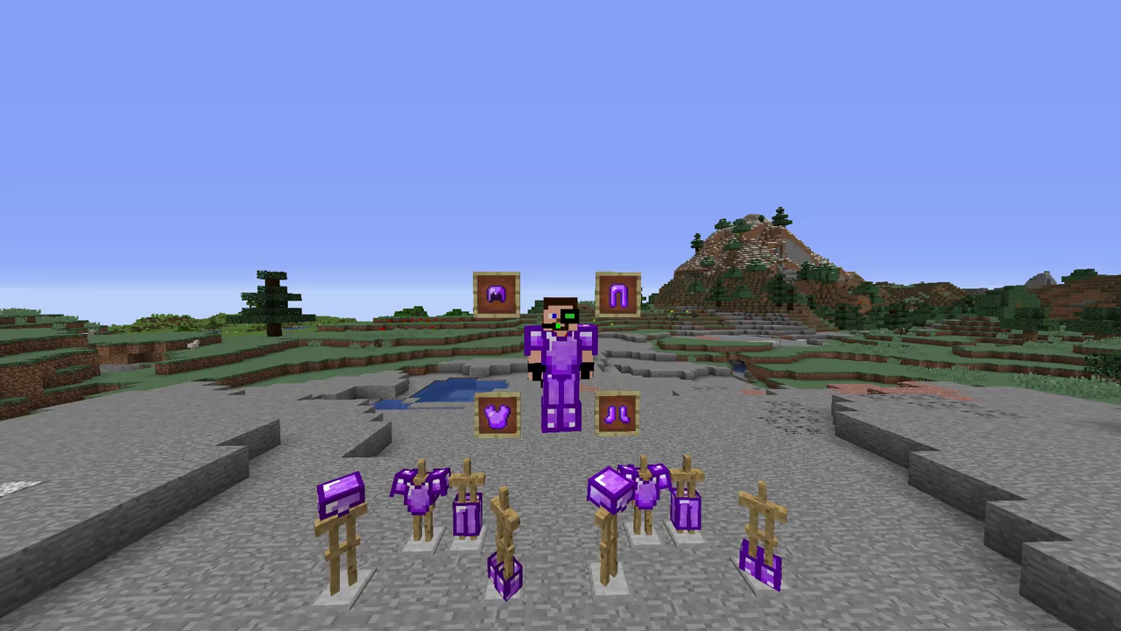